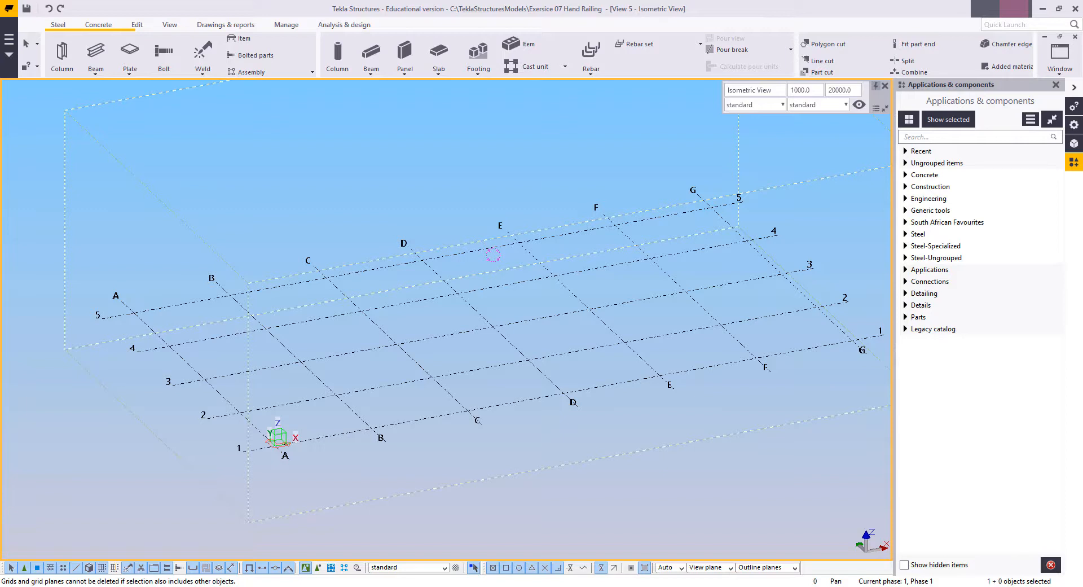
Switch to AutoCAD, review the open handrail item drawings from ITEM1 through MP90, and return to Tekla Structures.
key(alt+Tab)
mouse_move(181, 586)
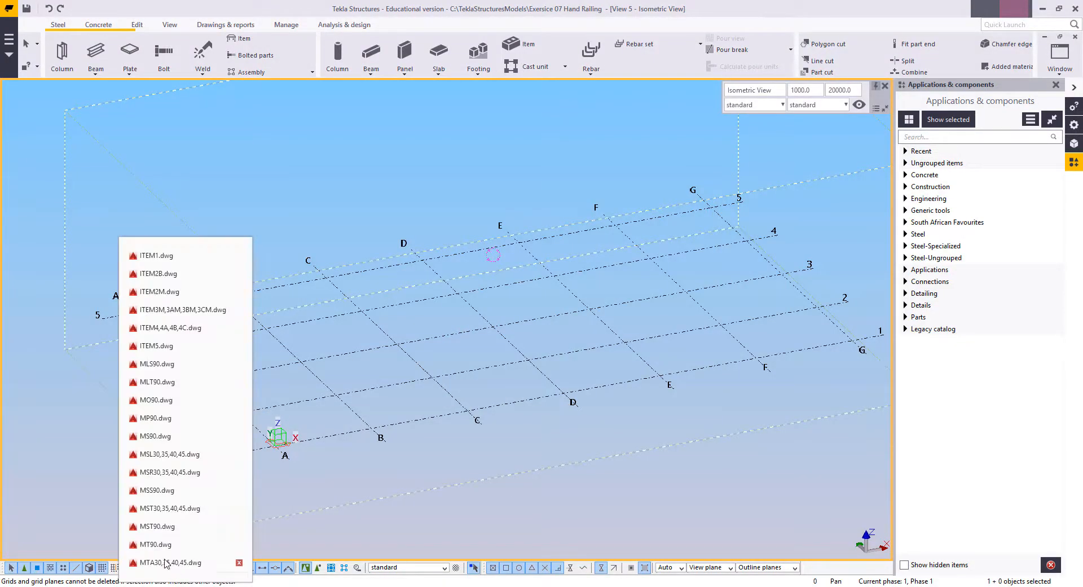
click(163, 255)
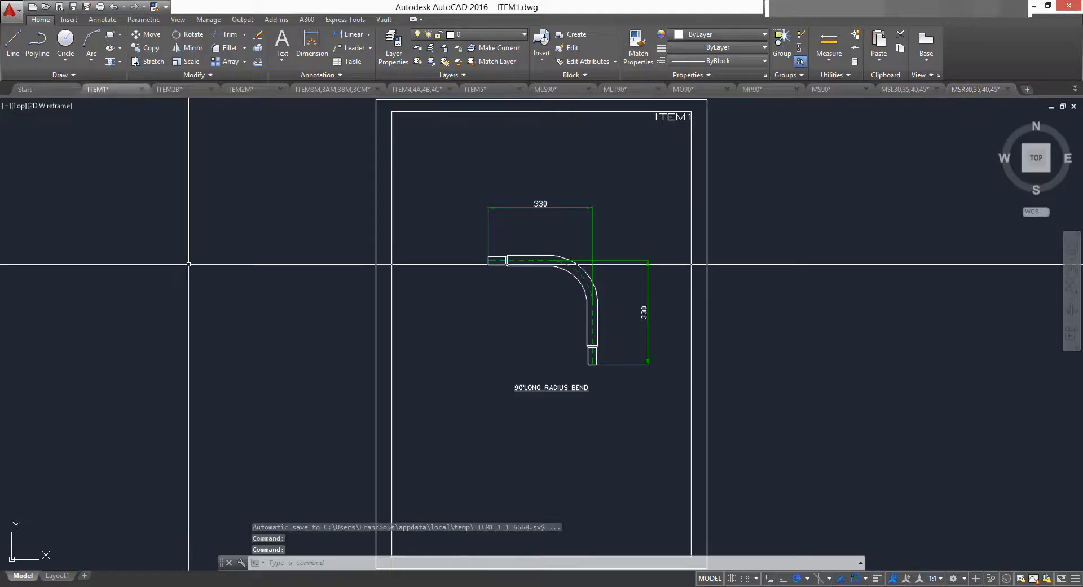
click(248, 90)
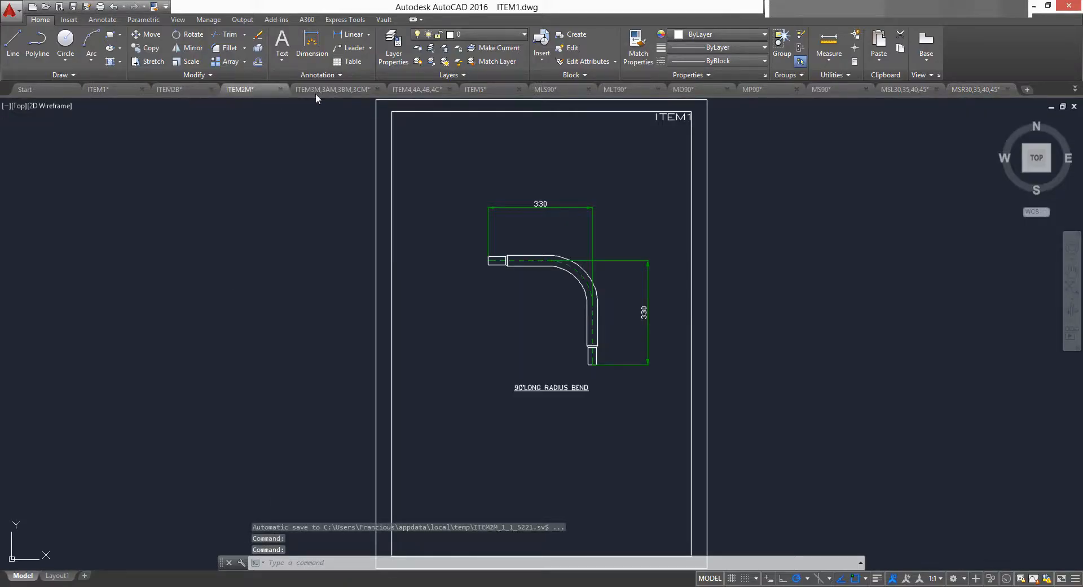
click(418, 89)
click(493, 89)
click(544, 89)
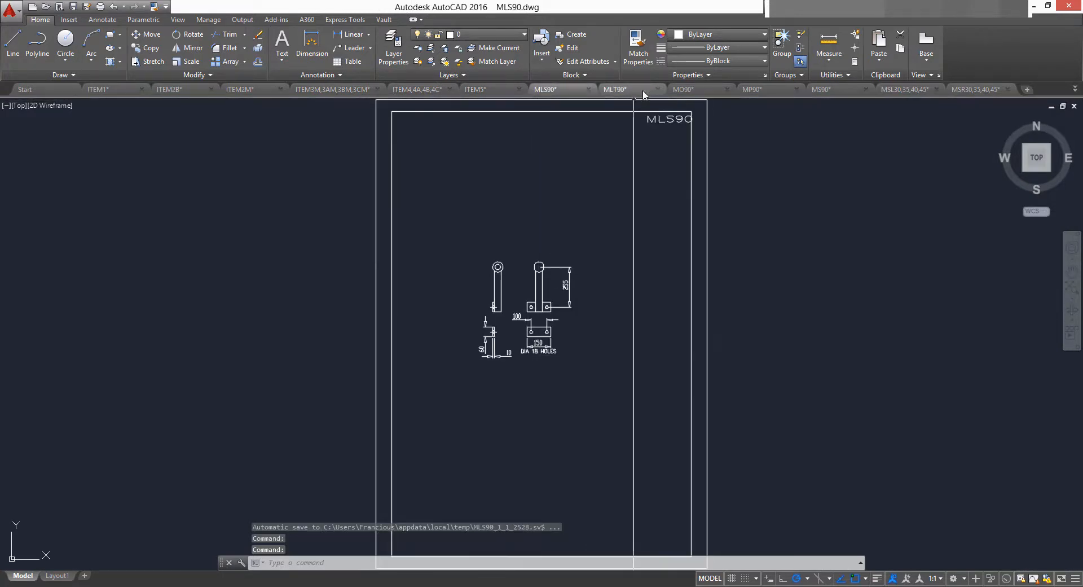
click(615, 89)
click(684, 89)
click(745, 89)
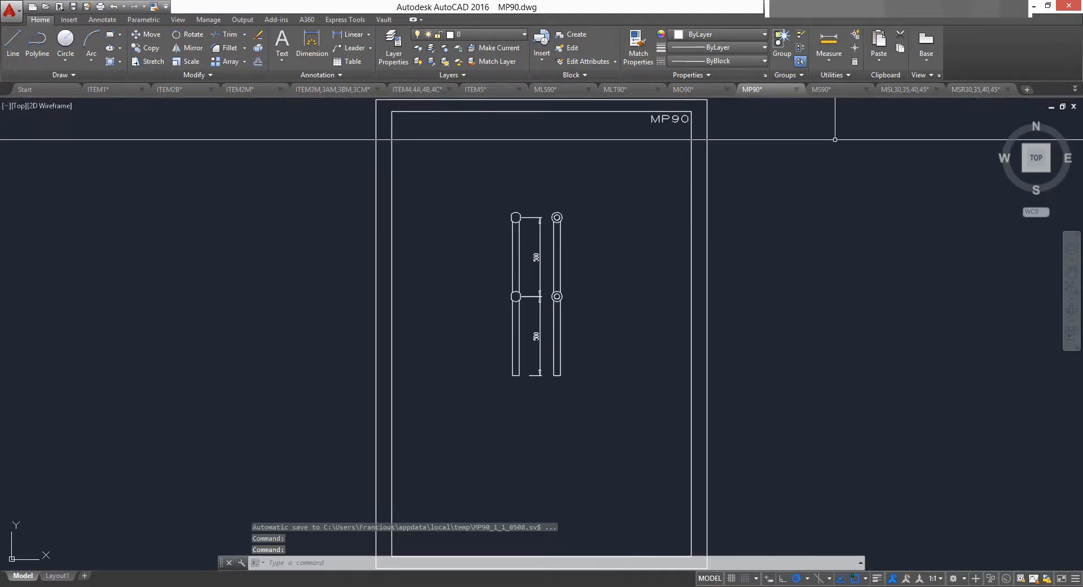
drag(687, 7, 0, 531)
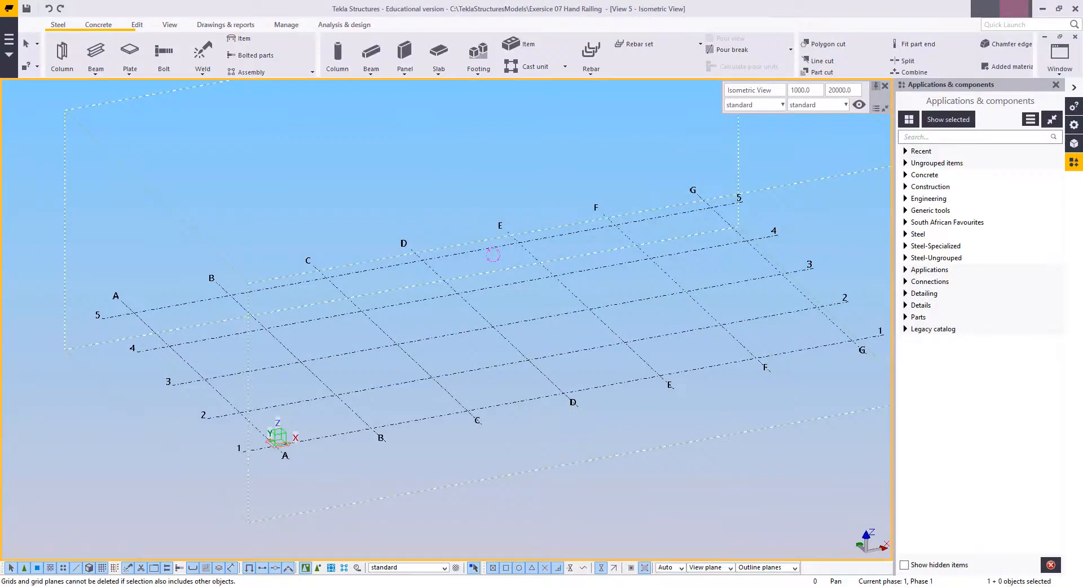
Create a general arrangement drawing using the Empty drawing option.
click(226, 25)
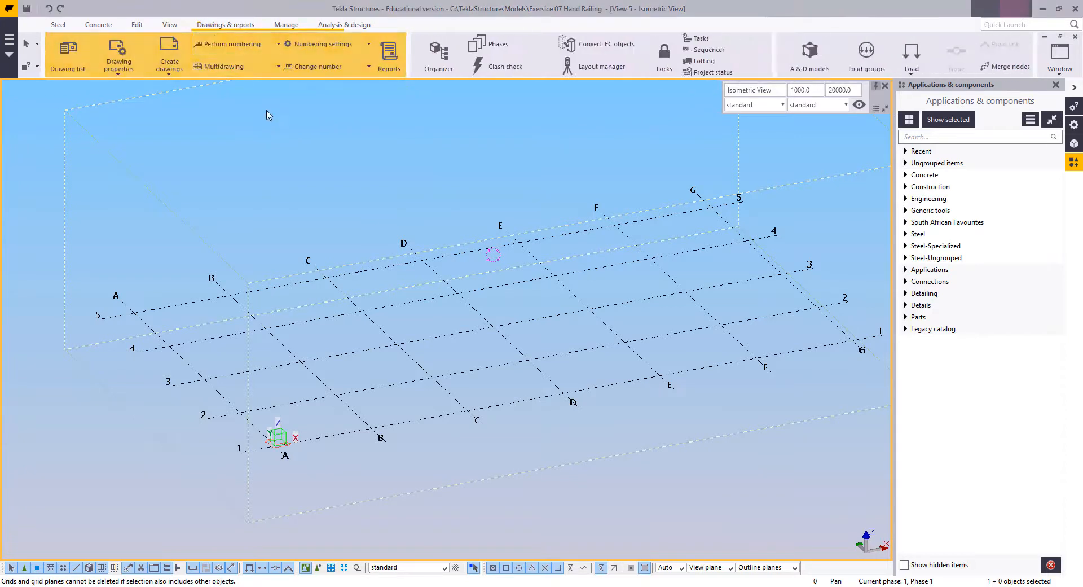
click(170, 71)
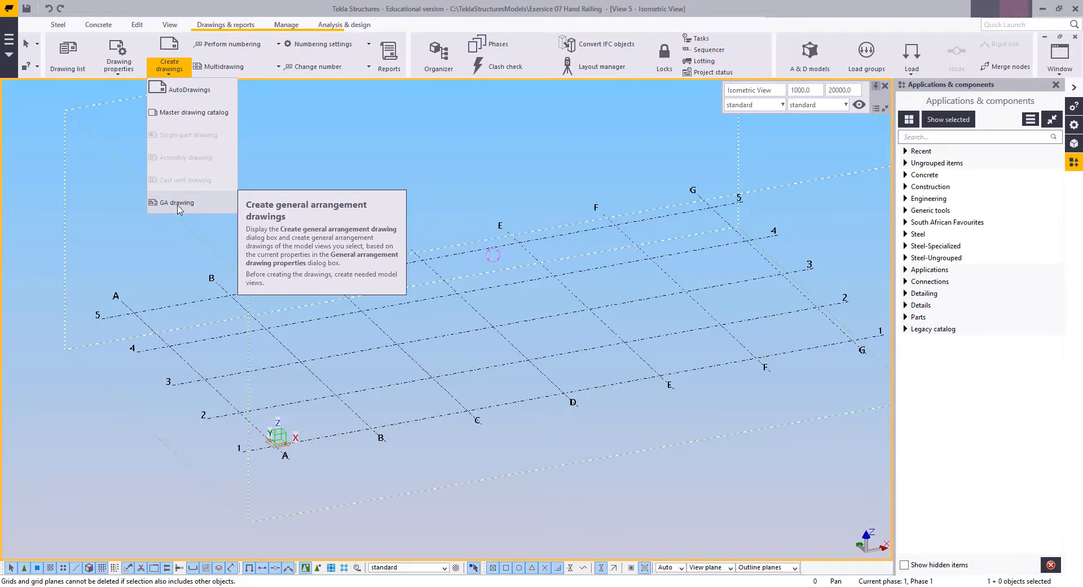
click(177, 206)
click(785, 267)
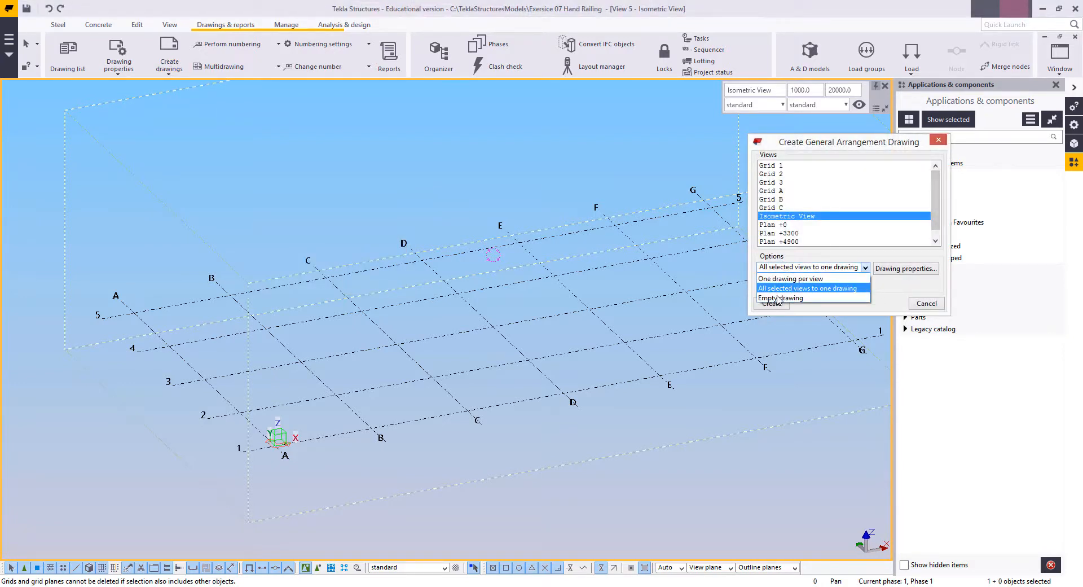
click(779, 298)
click(773, 305)
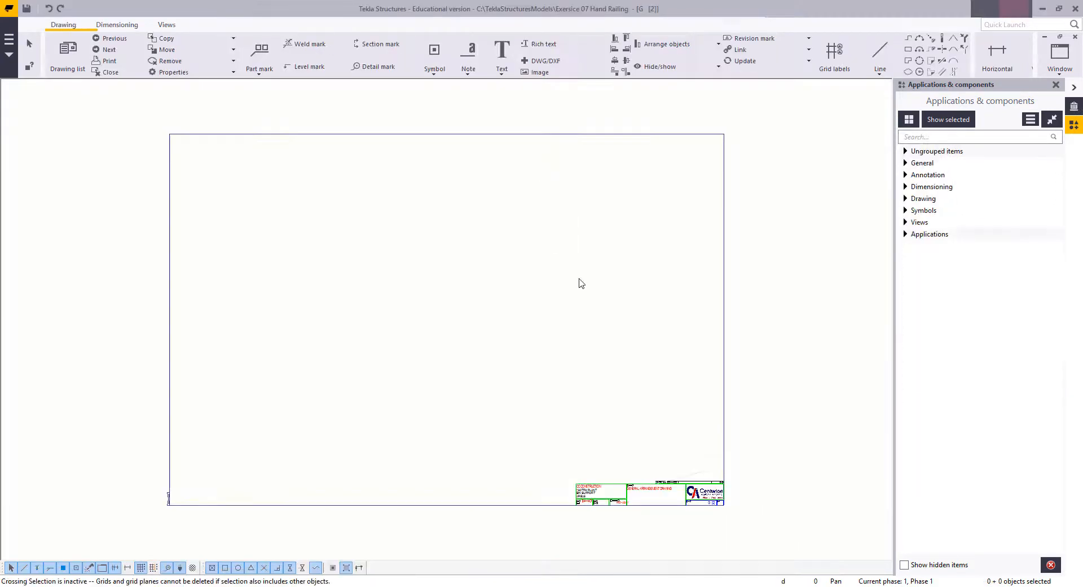
Open the general arrangement drawing properties and check the drawing list.
double_click(602, 219)
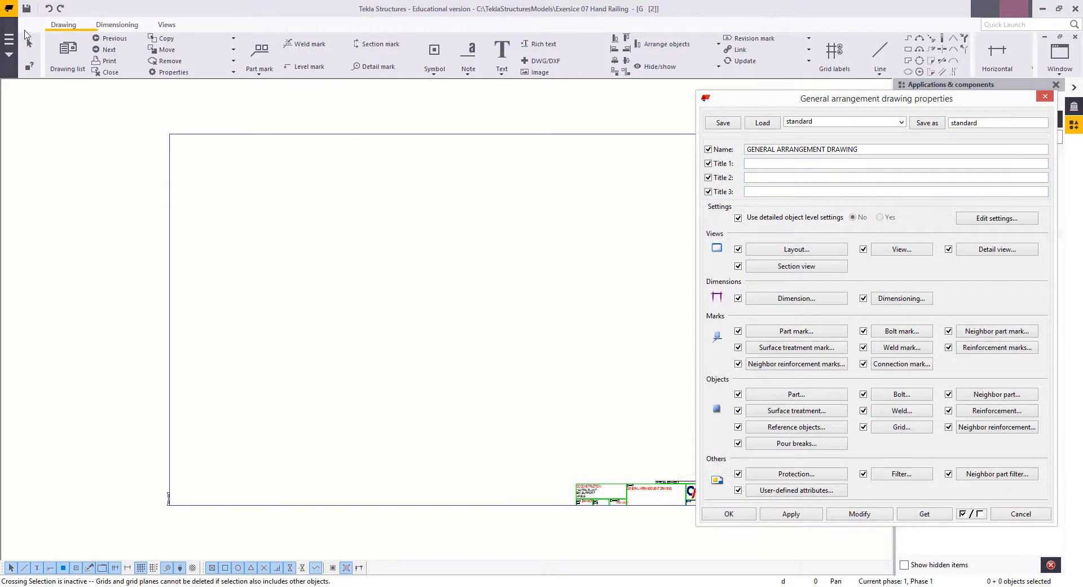
click(68, 56)
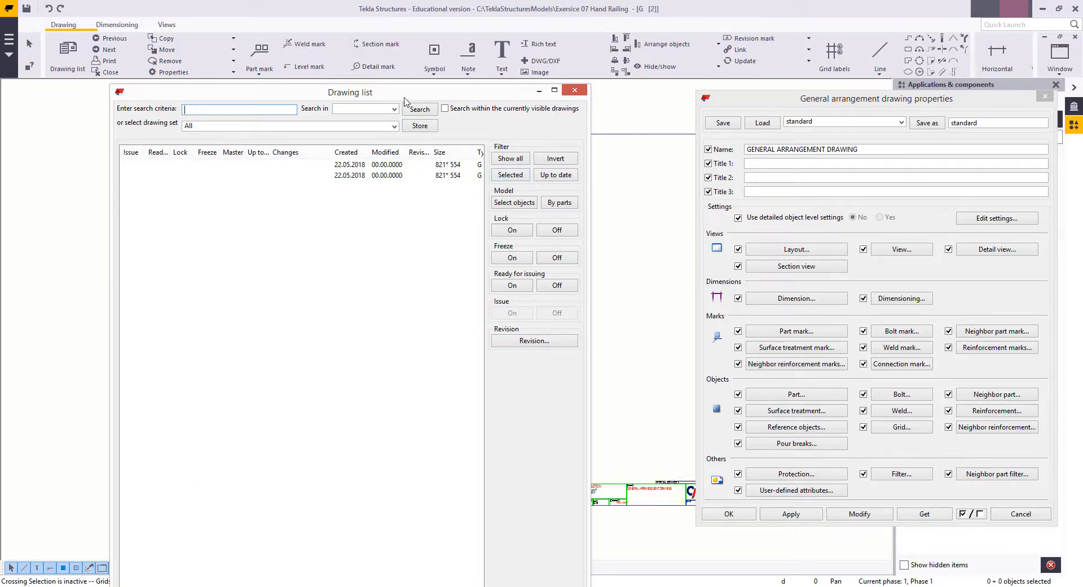
drag(416, 92, 431, 82)
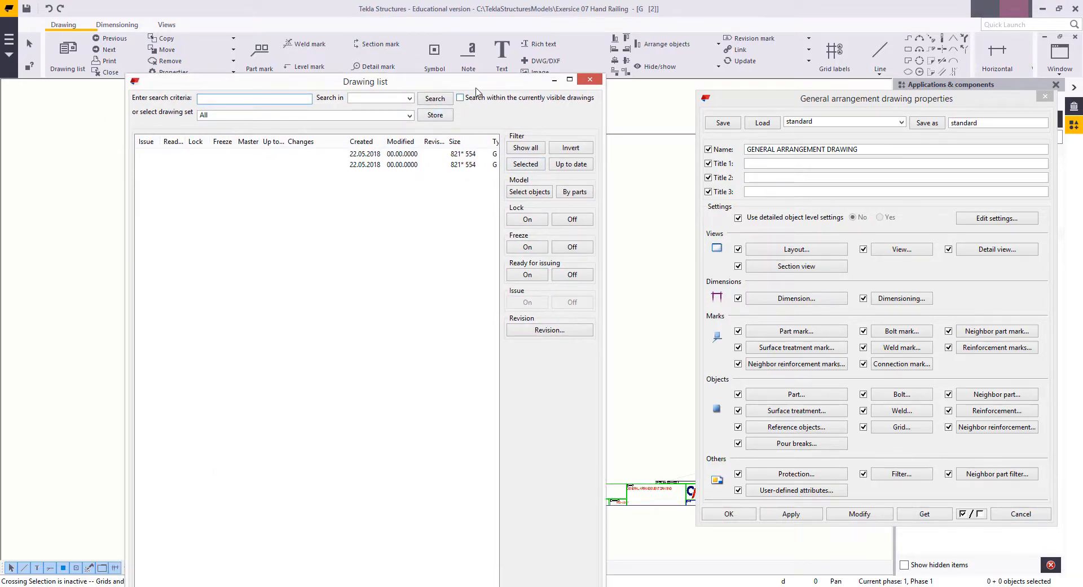
click(590, 79)
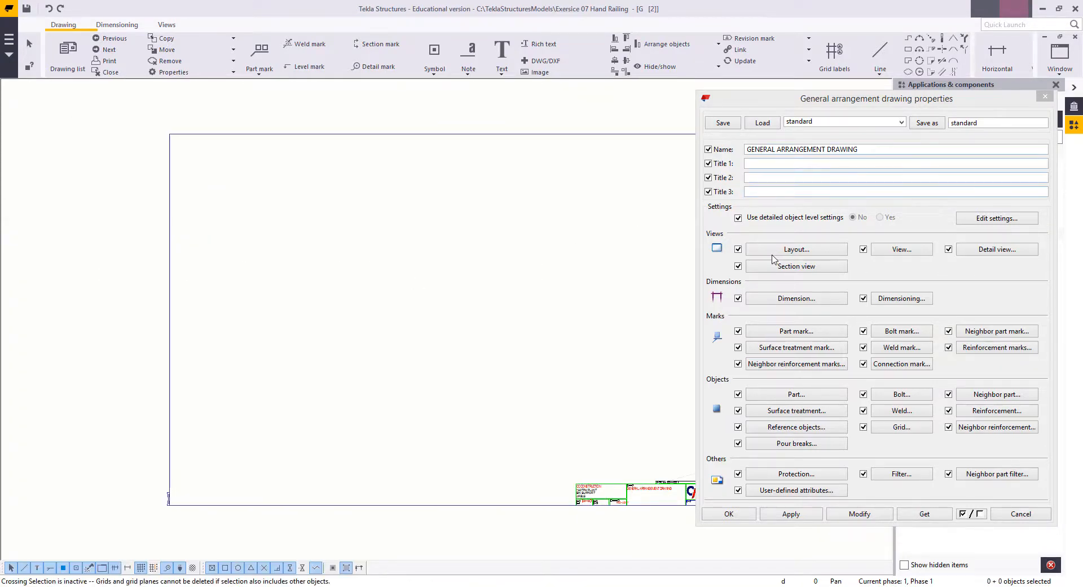
Load the a2 layout settings, apply them to the open general arrangement drawing, and close its properties.
click(778, 250)
click(788, 149)
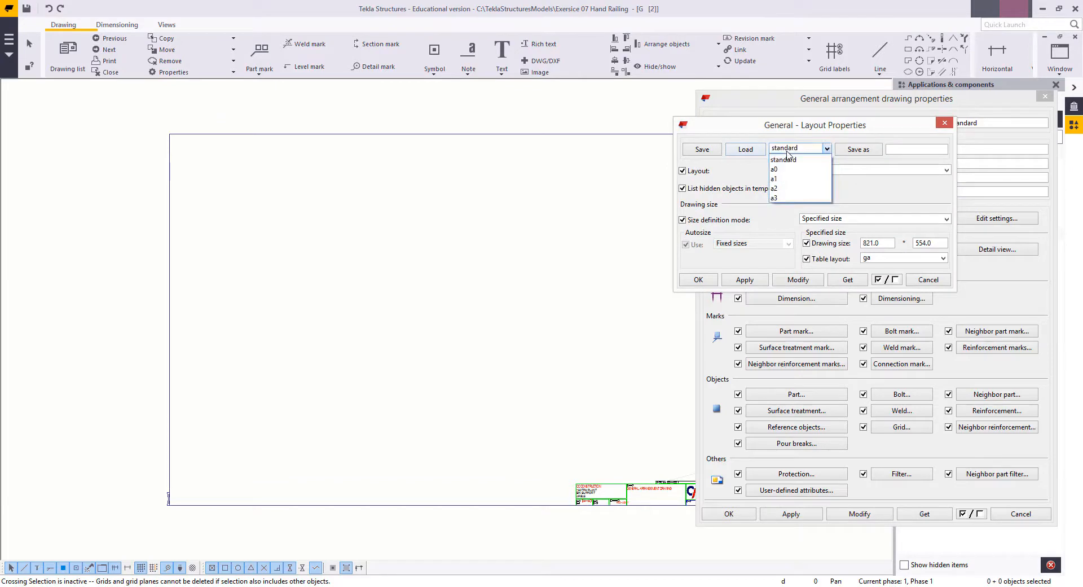
click(774, 188)
click(755, 153)
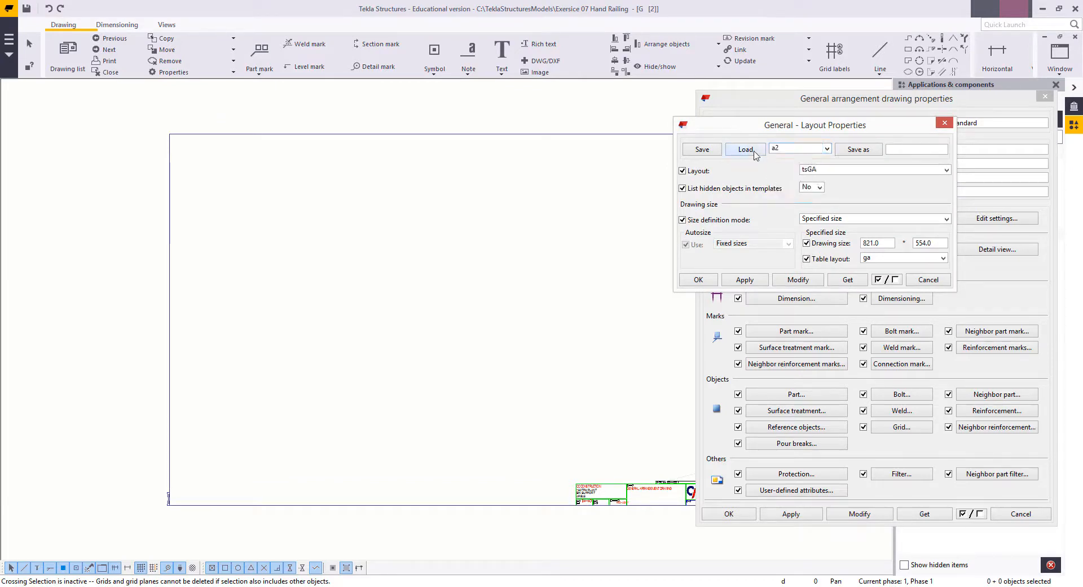
click(787, 283)
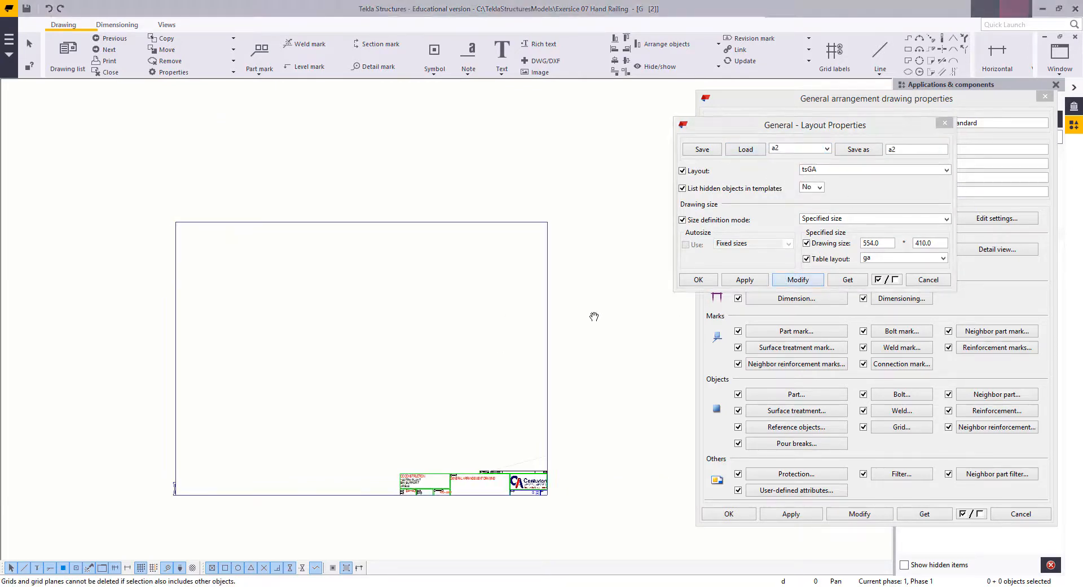
middle_drag(595, 317, 599, 315)
scroll(487, 397, up, 5)
mouse_move(488, 370)
middle_down()
mouse_move(494, 414)
mouse_move(521, 389)
middle_up()
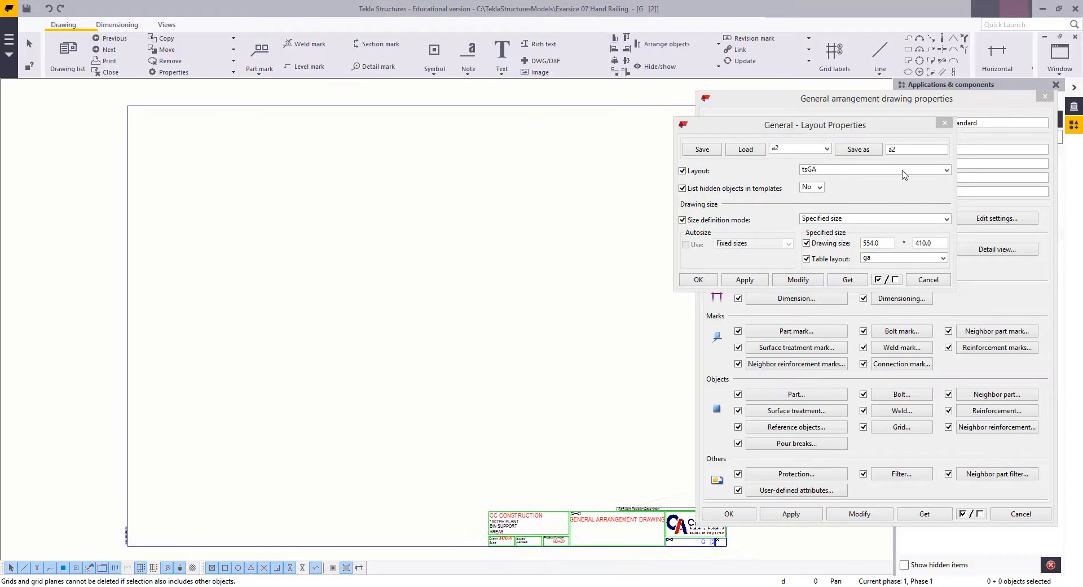
click(945, 122)
click(1045, 96)
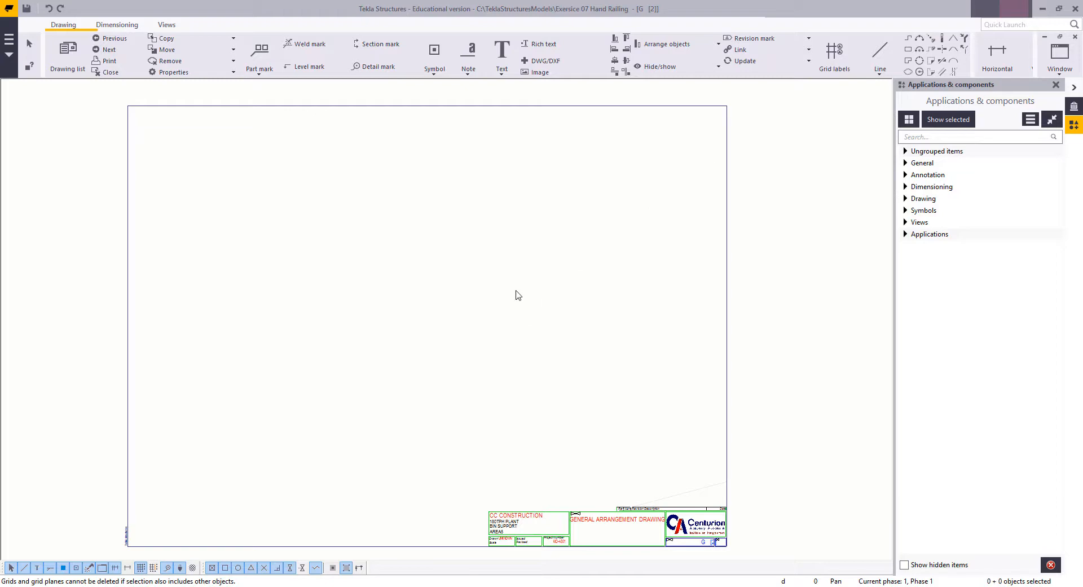
double_click(514, 303)
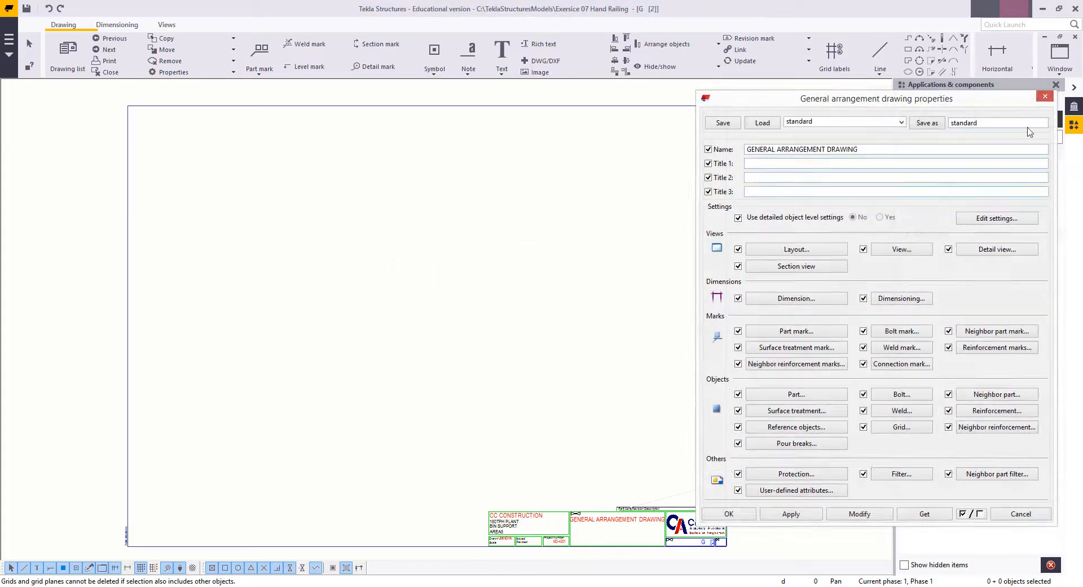
click(1044, 97)
double_click(486, 393)
click(1044, 97)
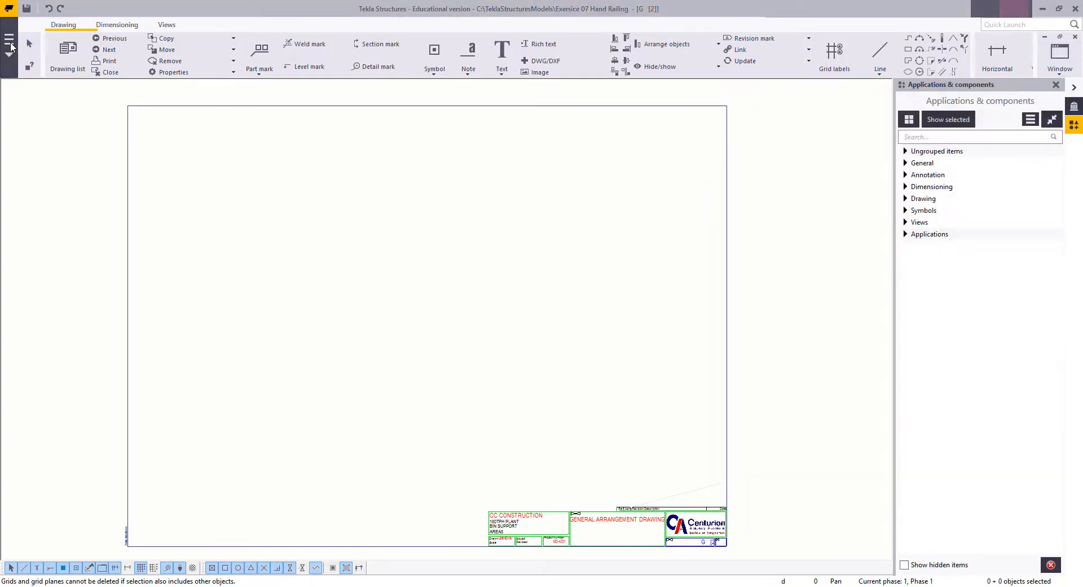
Export the general arrangement drawing as a version 2010 DWG, with the destination folder set to open when finished.
click(9, 39)
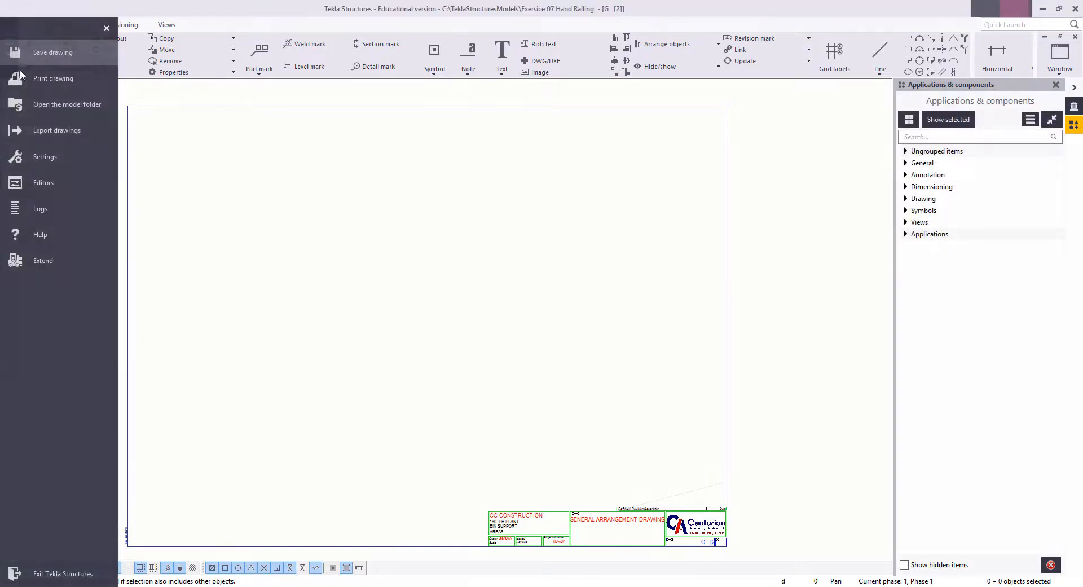
click(38, 141)
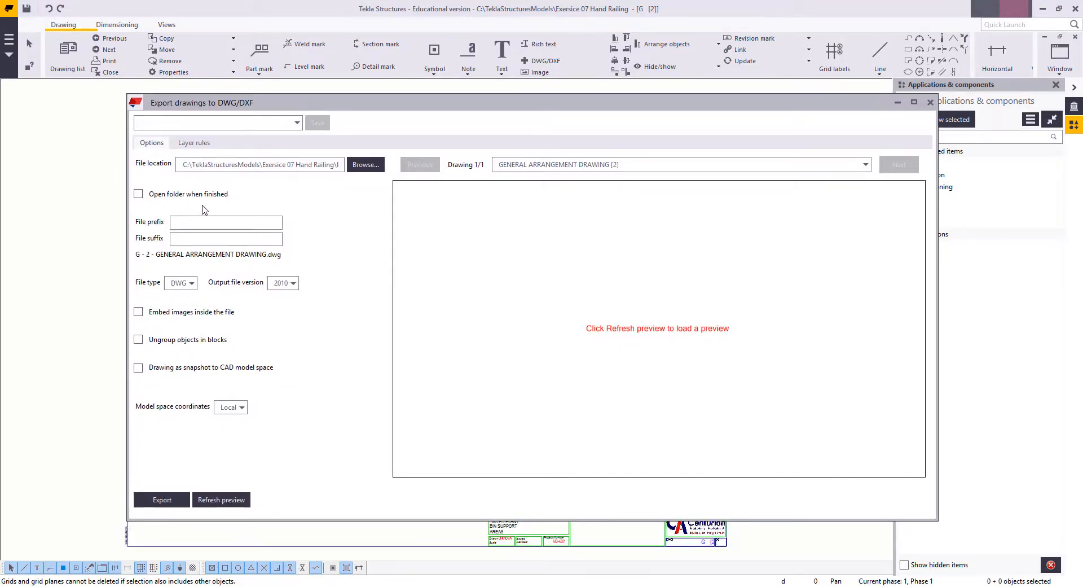
click(195, 222)
click(195, 242)
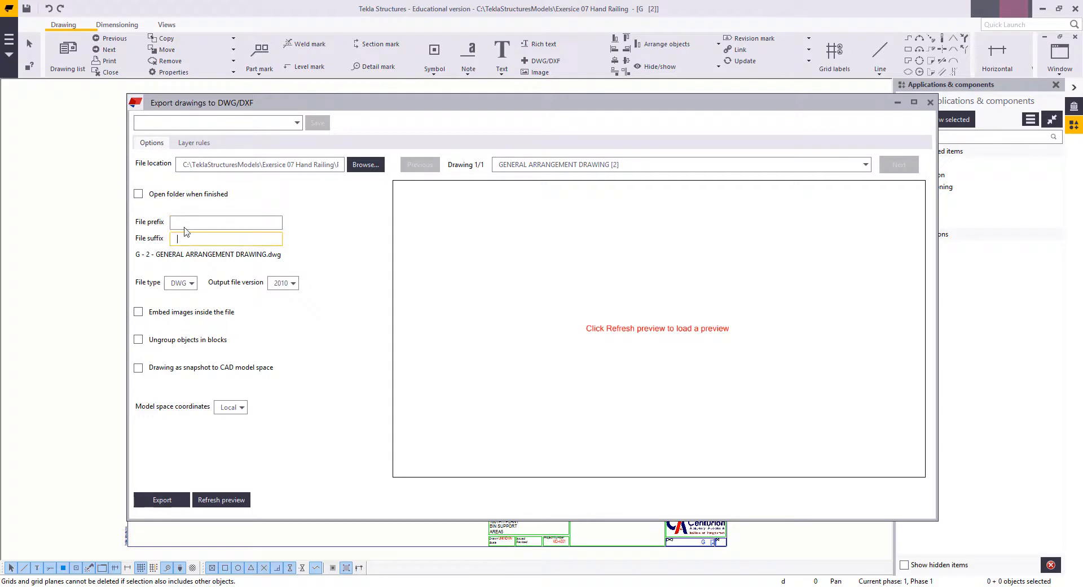
click(138, 194)
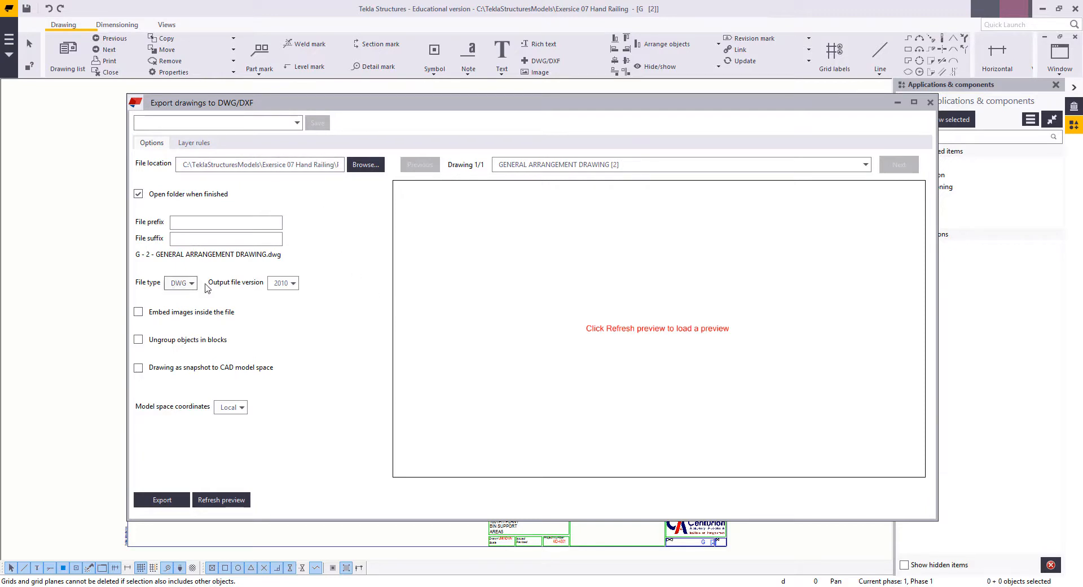
click(293, 285)
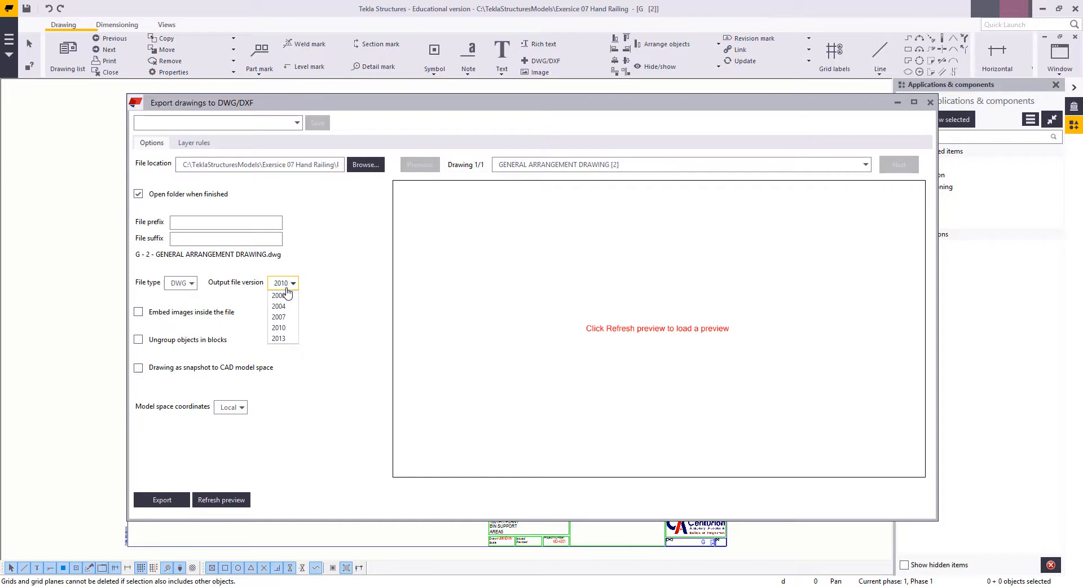
click(368, 305)
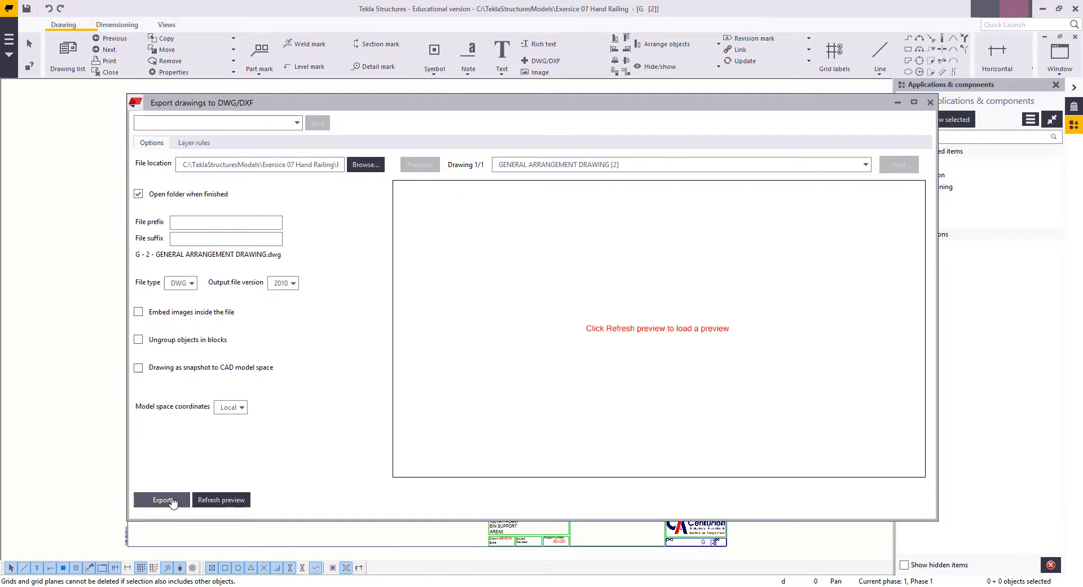
click(169, 500)
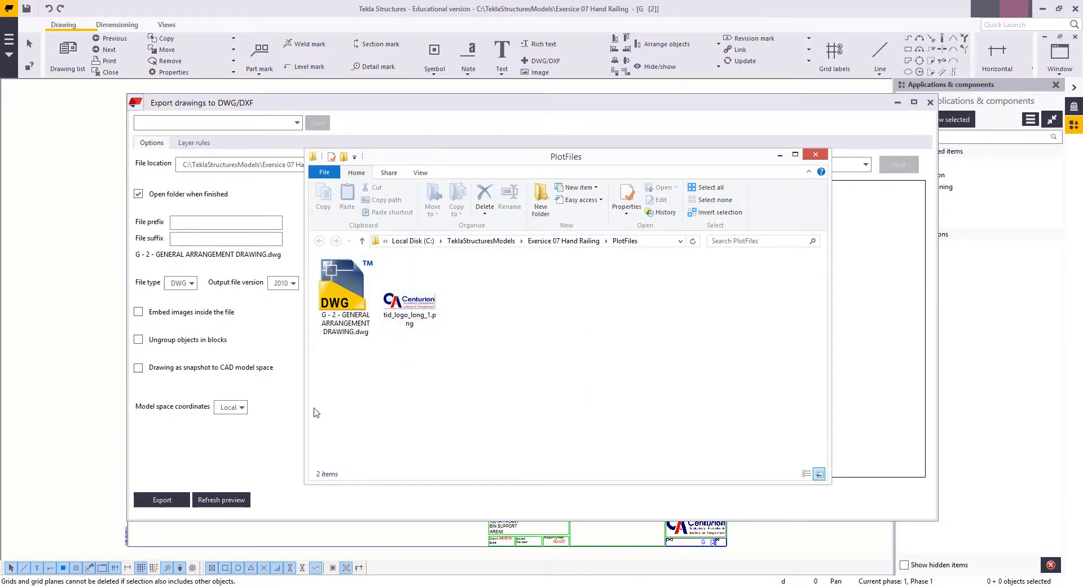
Open the exported G - 2 - GENERAL ARRANGEMENT DRAWING.dwg in AutoCAD and inspect its sheet and title block.
double_click(340, 289)
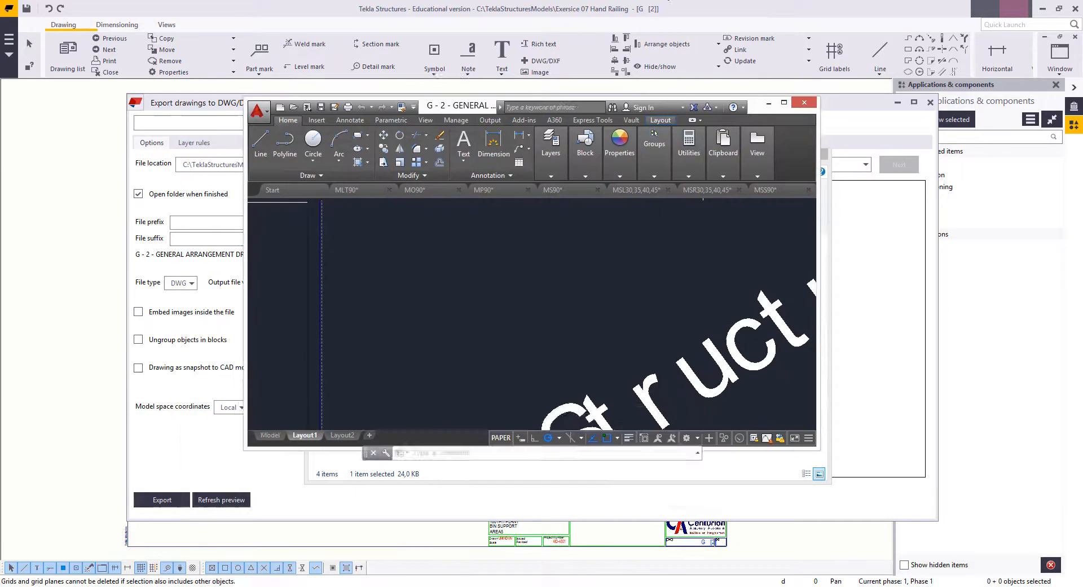
scroll(572, 386, down, 5)
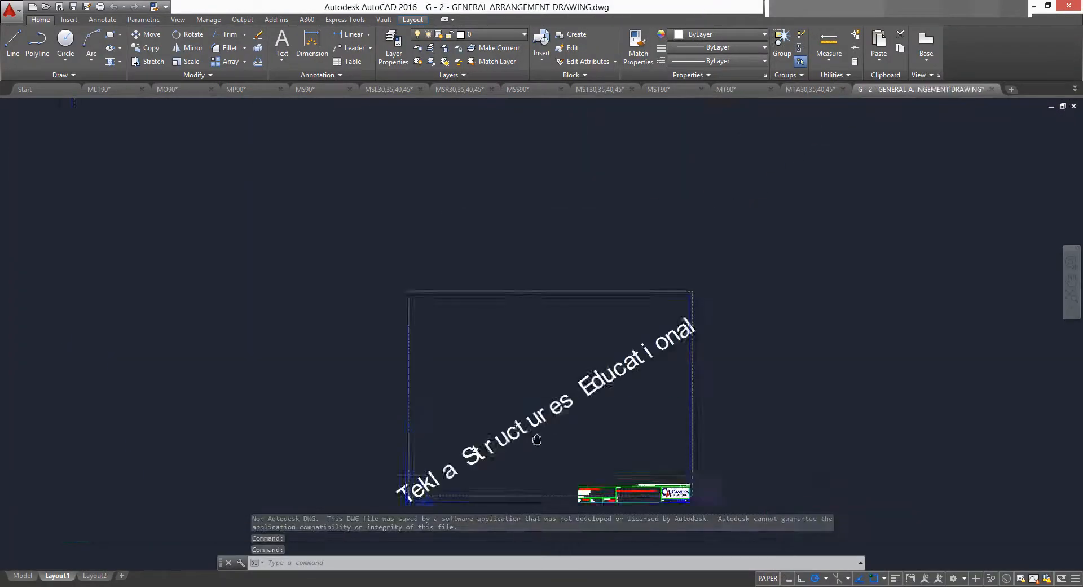
scroll(537, 441, up, 4)
scroll(571, 416, down, 4)
scroll(571, 388, up, 2)
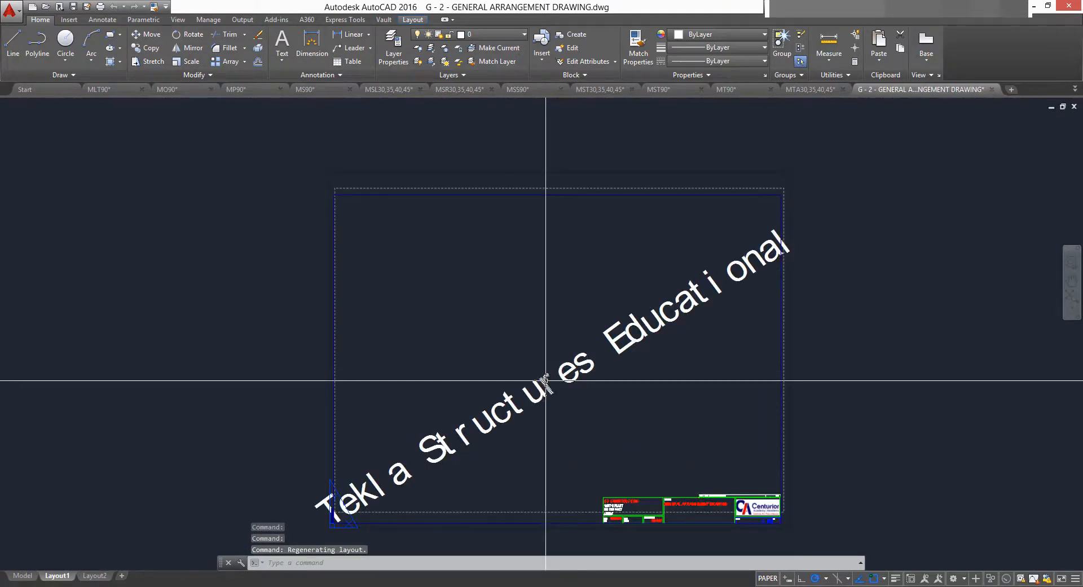
scroll(649, 404, up, 4)
scroll(648, 404, down, 6)
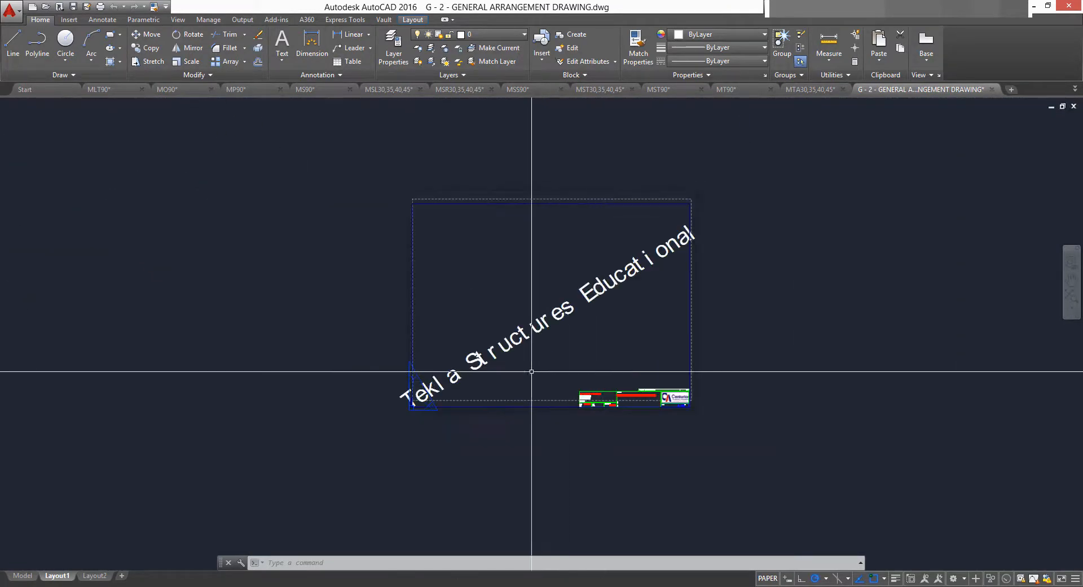
scroll(564, 429, up, 2)
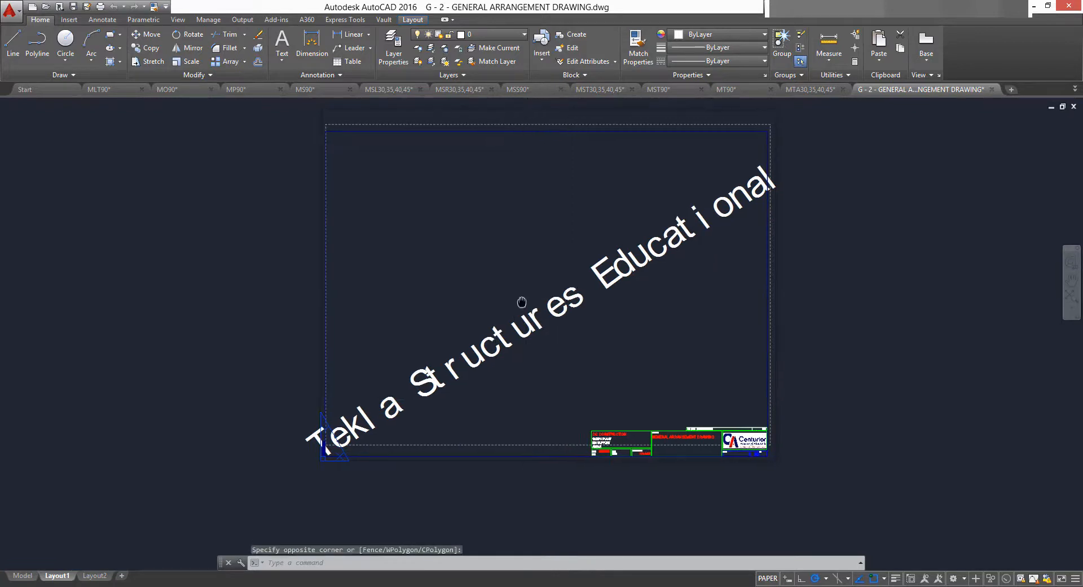
Erase the diagonal "Tekla Structures Educational" watermark letters from the sheet in Layout1.
middle_drag(567, 398, 526, 456)
click(427, 149)
click(773, 389)
key(Delete)
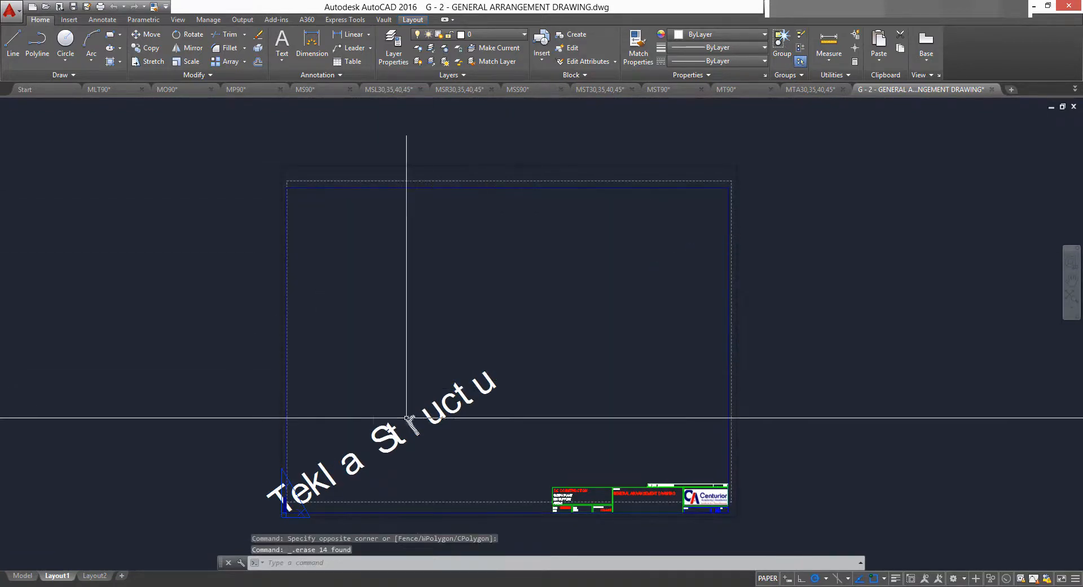
middle_drag(411, 422, 488, 374)
click(231, 235)
click(580, 520)
key(Delete)
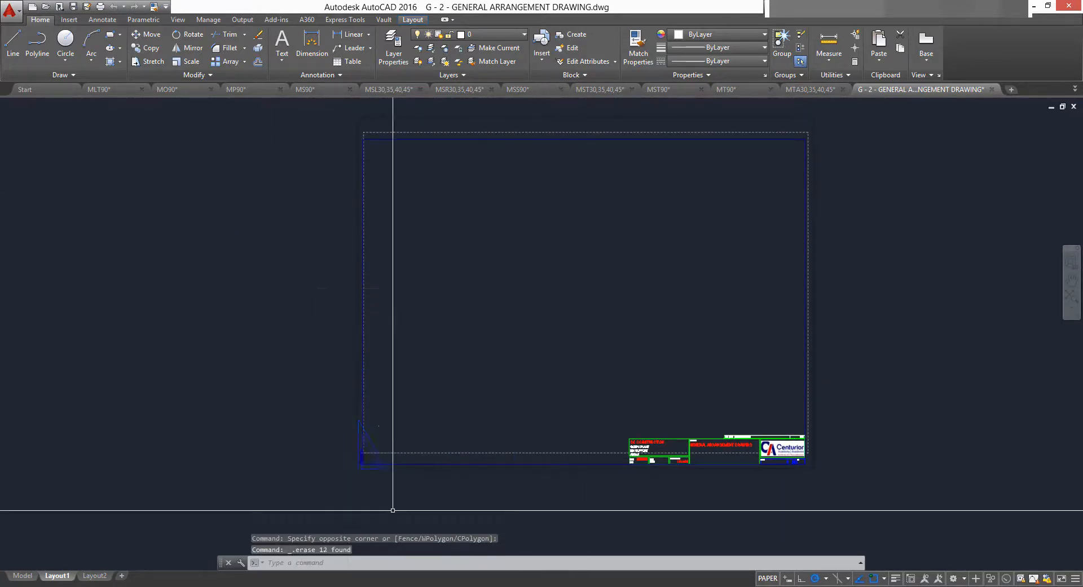
Examine the remaining sheet frame, the corner text block and the title block in Layout1.
scroll(392, 368, up, 4)
click(399, 344)
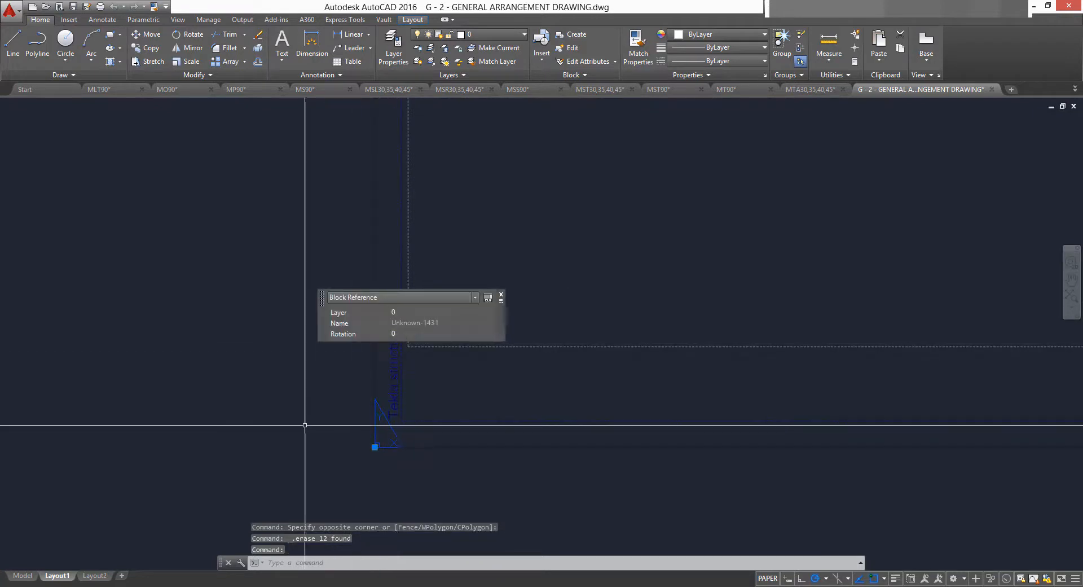
scroll(305, 426, down, 8)
middle_drag(312, 425, 319, 475)
key(Escape)
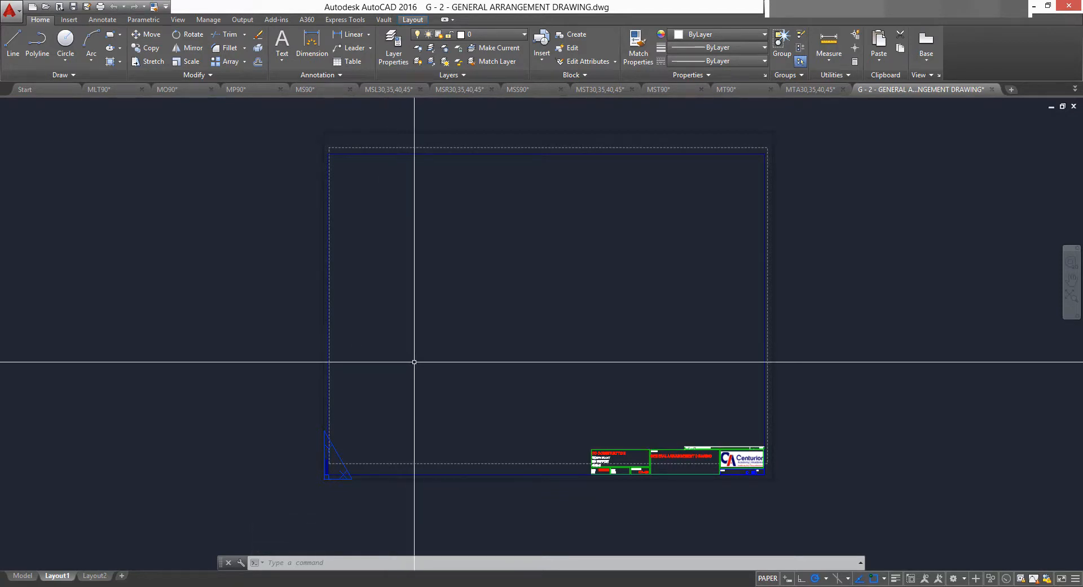
scroll(658, 461, up, 10)
scroll(575, 468, down, 4)
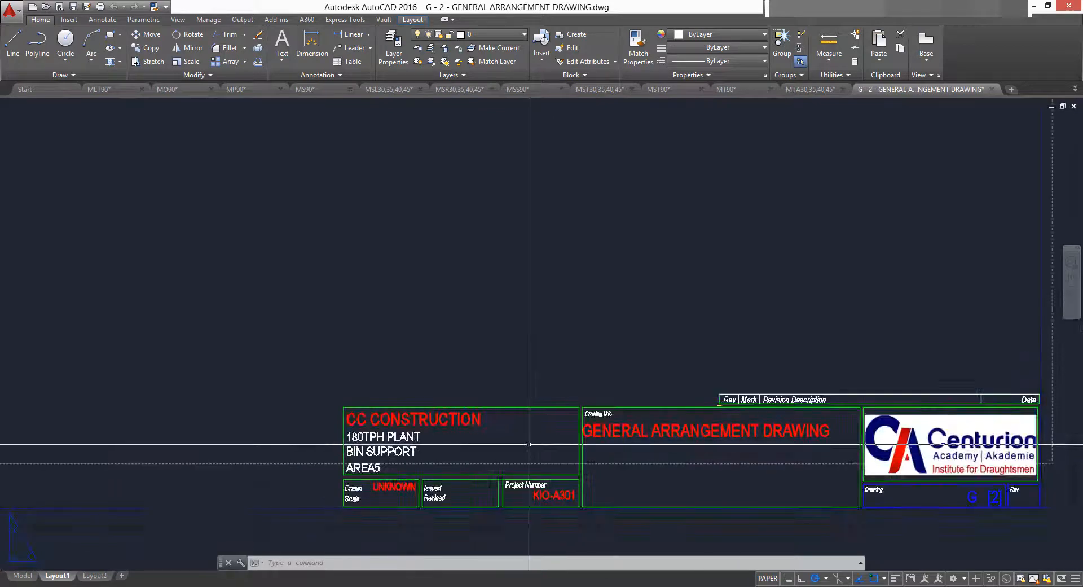
middle_drag(525, 439, 565, 470)
scroll(508, 386, down, 2)
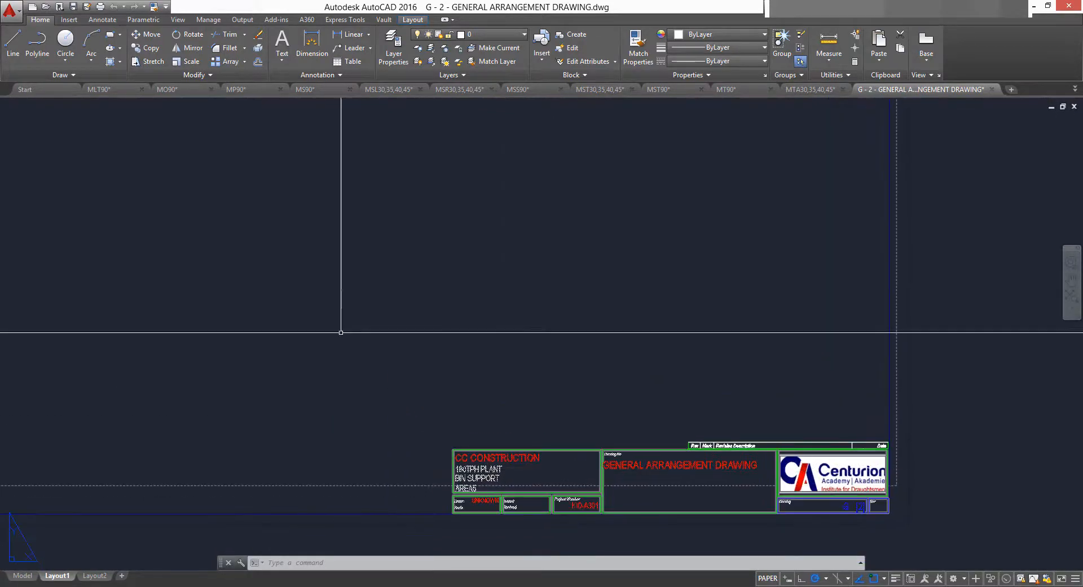
scroll(369, 460, down, 2)
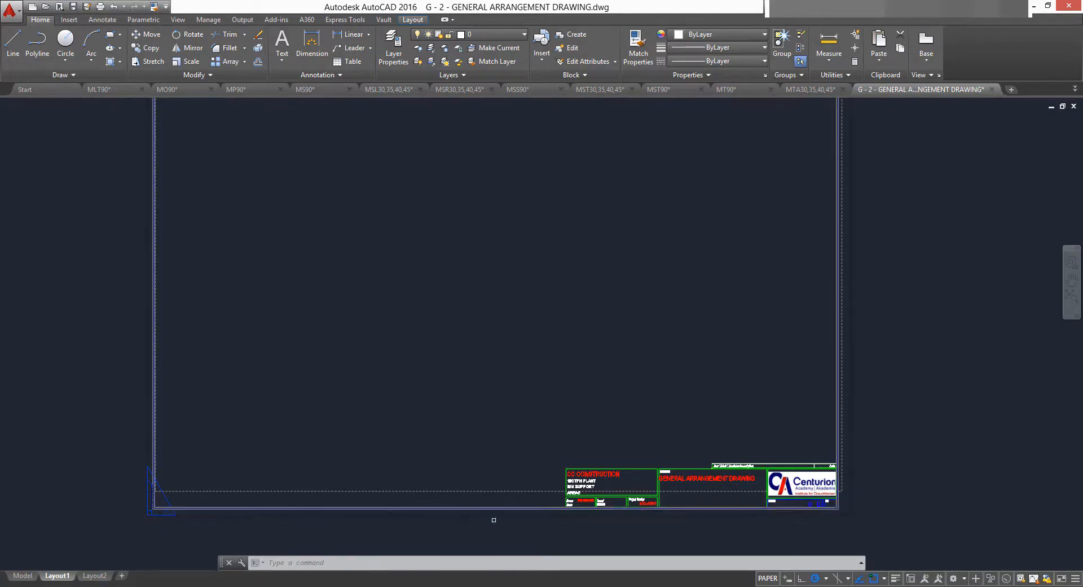
scroll(610, 505, up, 2)
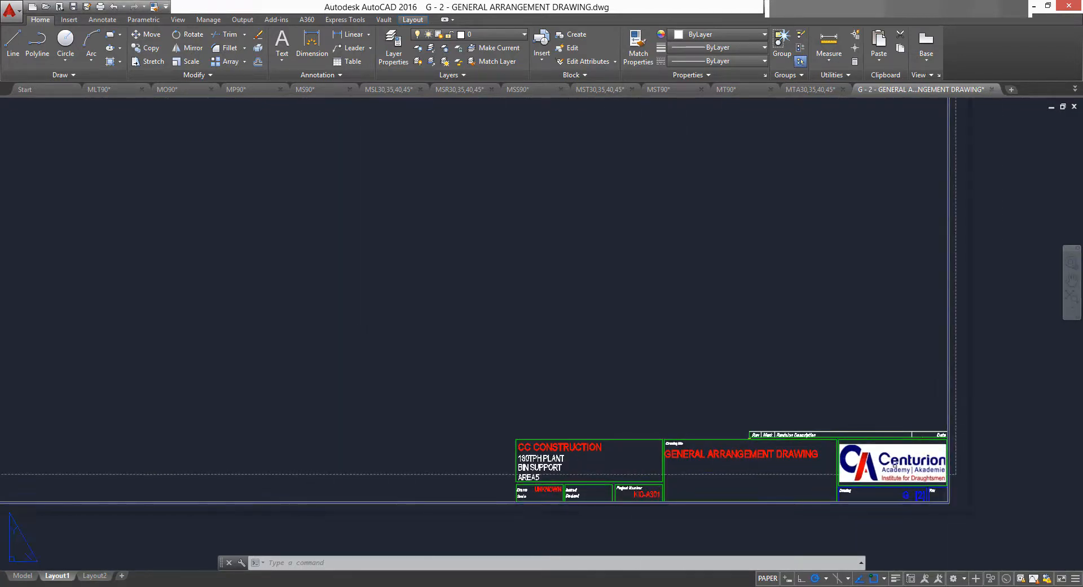
scroll(542, 446, down, 5)
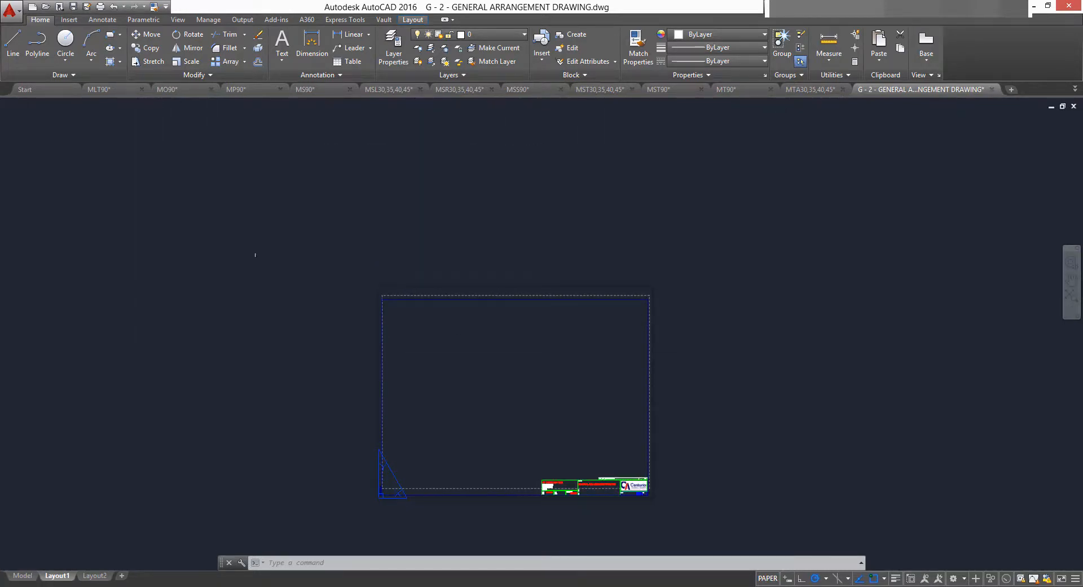
Copy the complete sheet, with its frame, corner text and title block, to the clipboard.
click(297, 234)
click(684, 515)
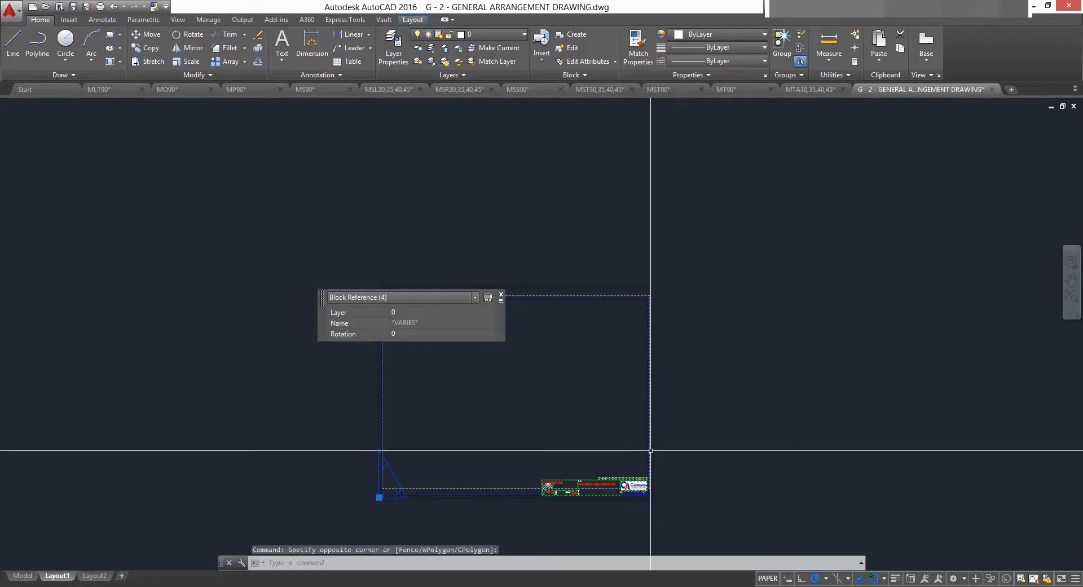
key(ctrl+c)
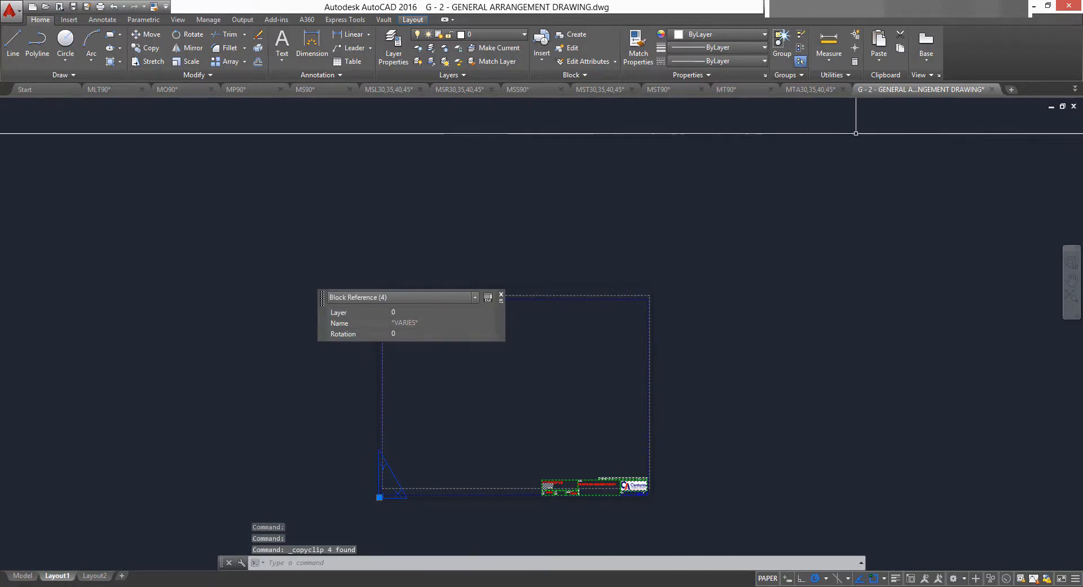
Paste the copied sheet into a new drawing's model space at insertion point 0,0,0 and check its placement.
click(1011, 90)
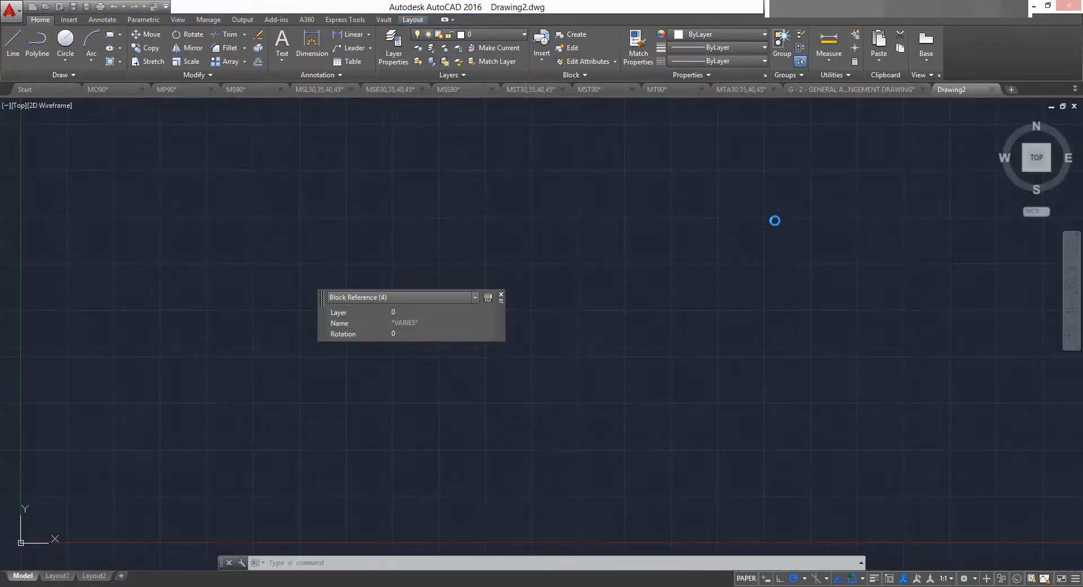
key(ctrl+v)
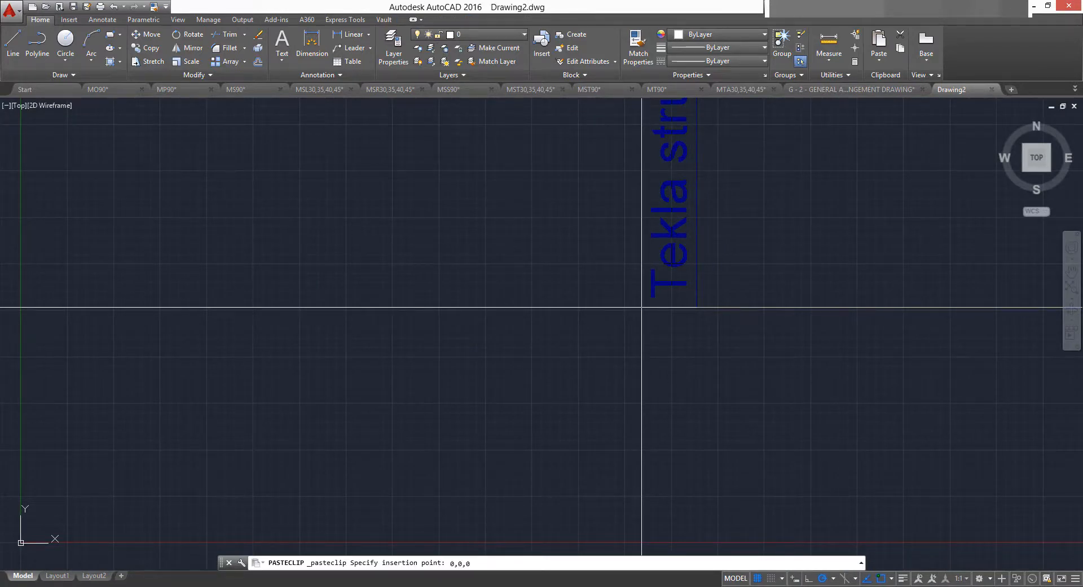
key(Return)
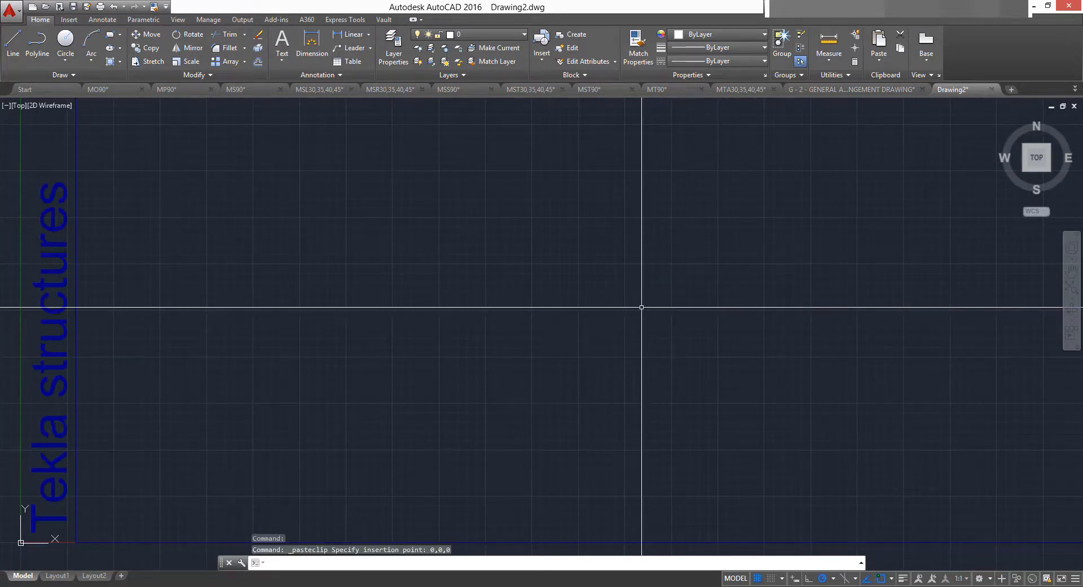
scroll(452, 314, down, 6)
scroll(434, 328, up, 3)
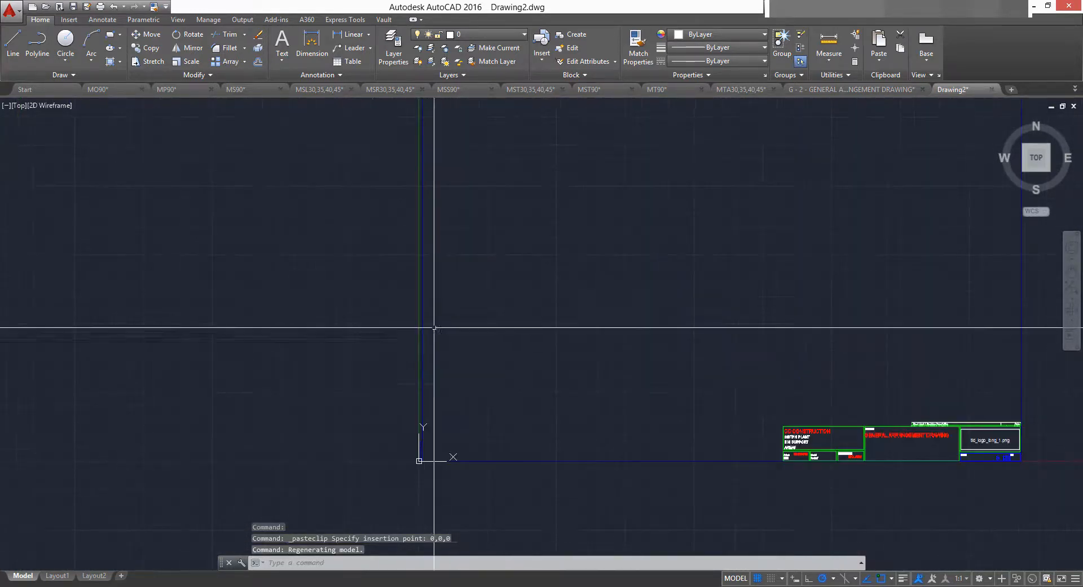
scroll(436, 406, up, 2)
click(405, 499)
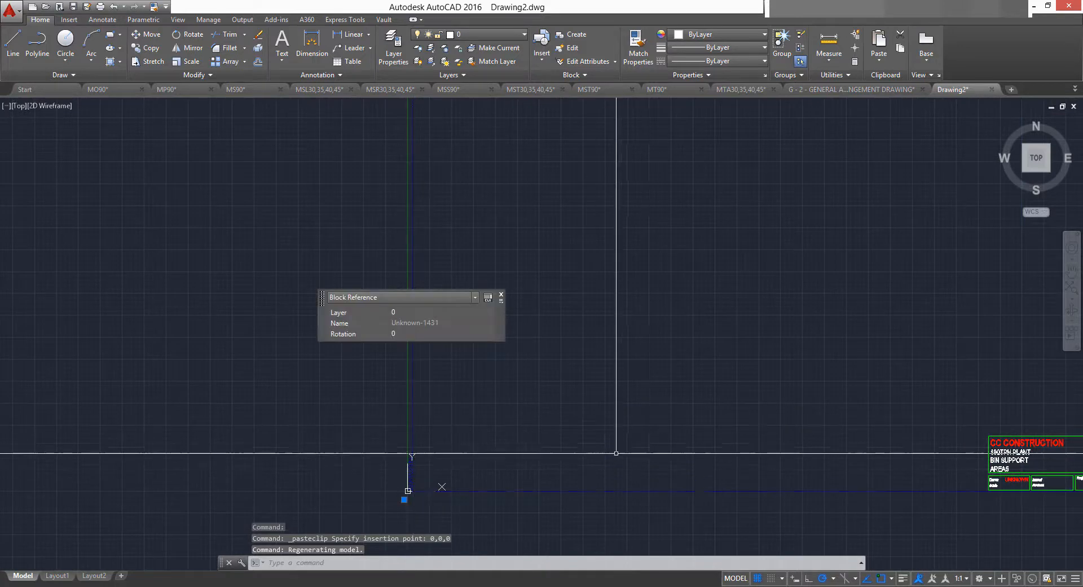
key(Escape)
scroll(495, 428, down, 3)
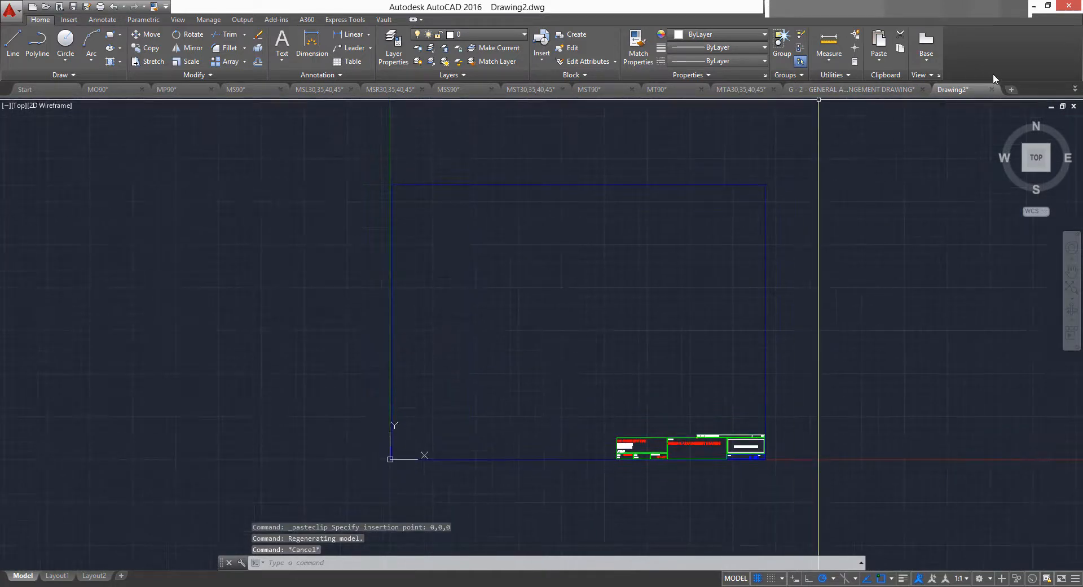
Close the exported G - 2 - GENERAL ARRANGEMENT DRAWING file and return to the new drawing with the pasted sheet.
click(901, 90)
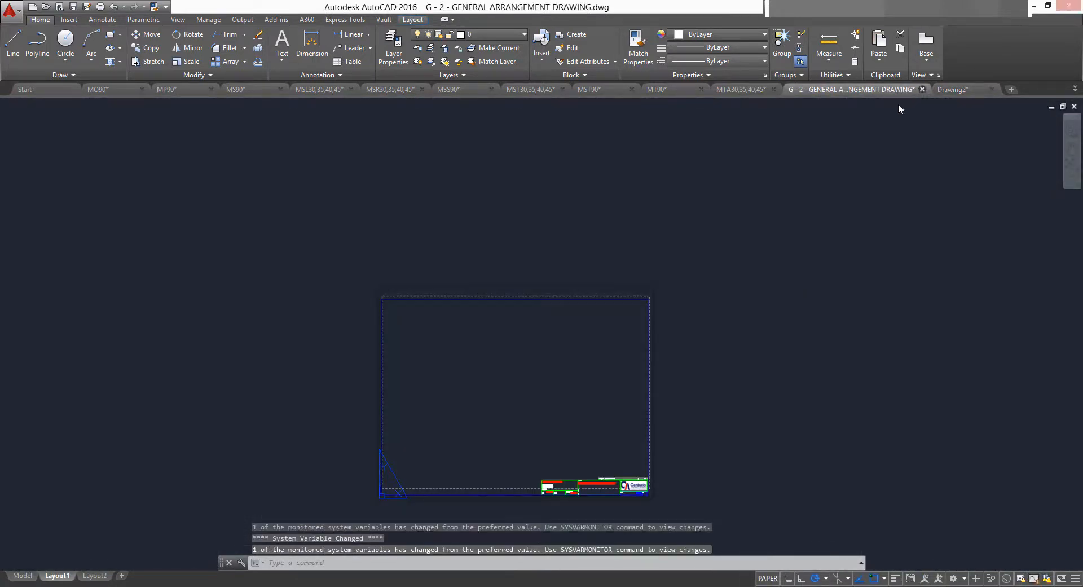
click(923, 90)
click(585, 324)
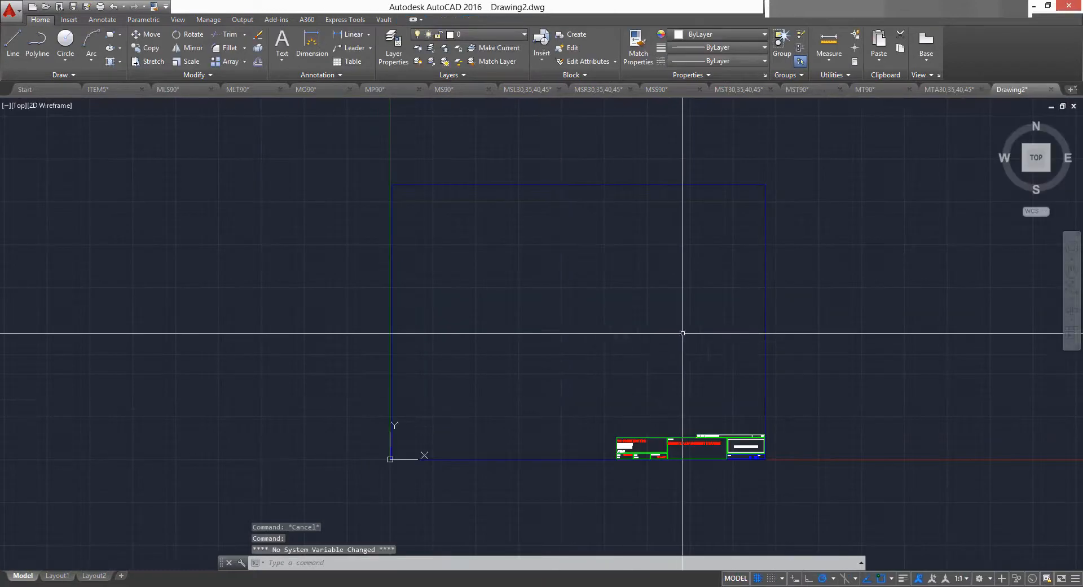
scroll(605, 363, up, 1)
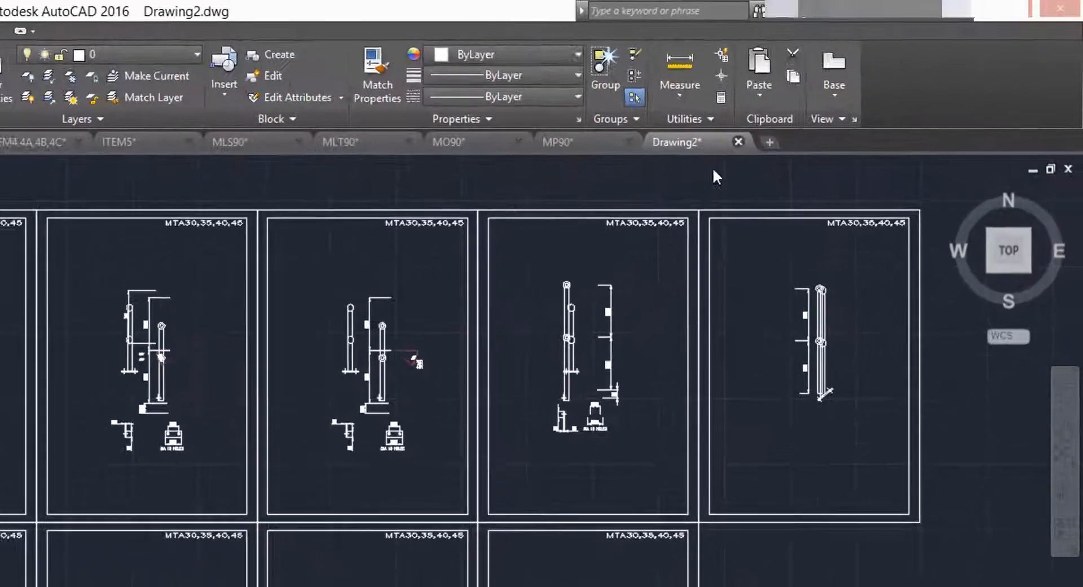
click(738, 142)
click(225, 541)
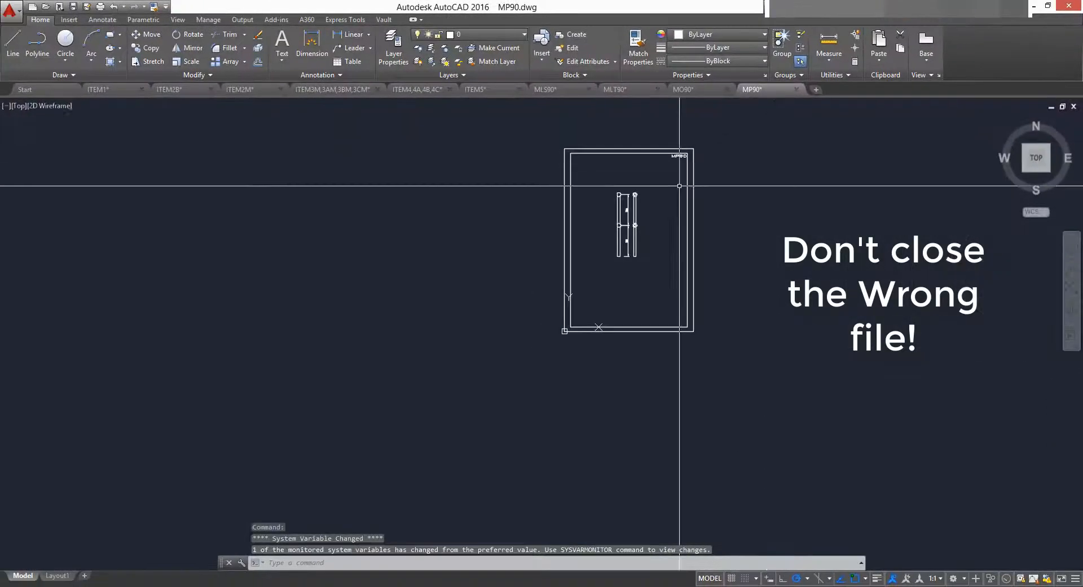
click(774, 121)
click(561, 333)
key(Escape)
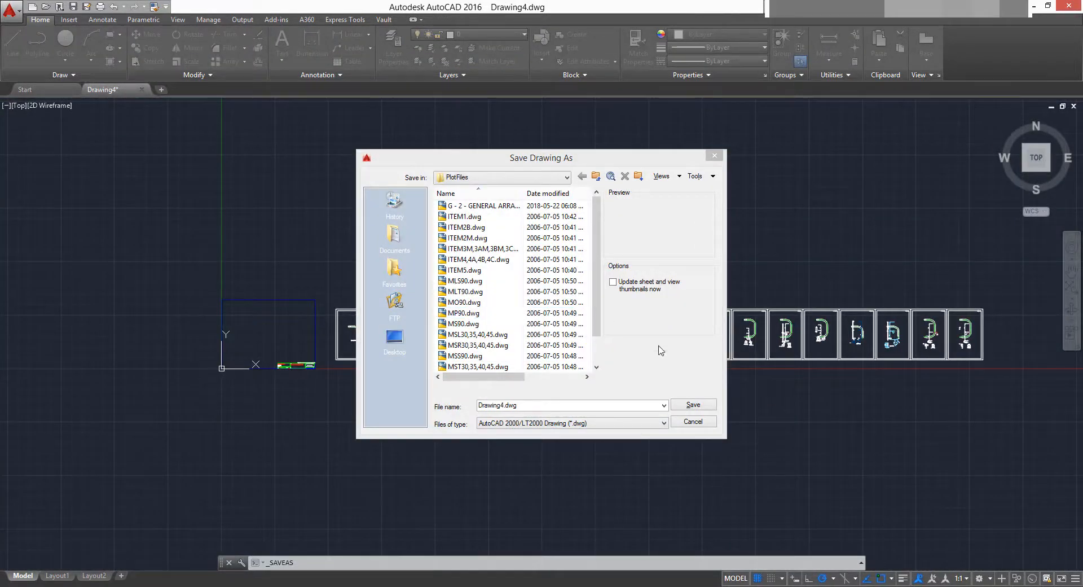
Save the combined drawing as HAND RAILING SCHEDULE in the PlotFiles folder, in AutoCAD 2000/LT2000 Drawing format.
click(563, 405)
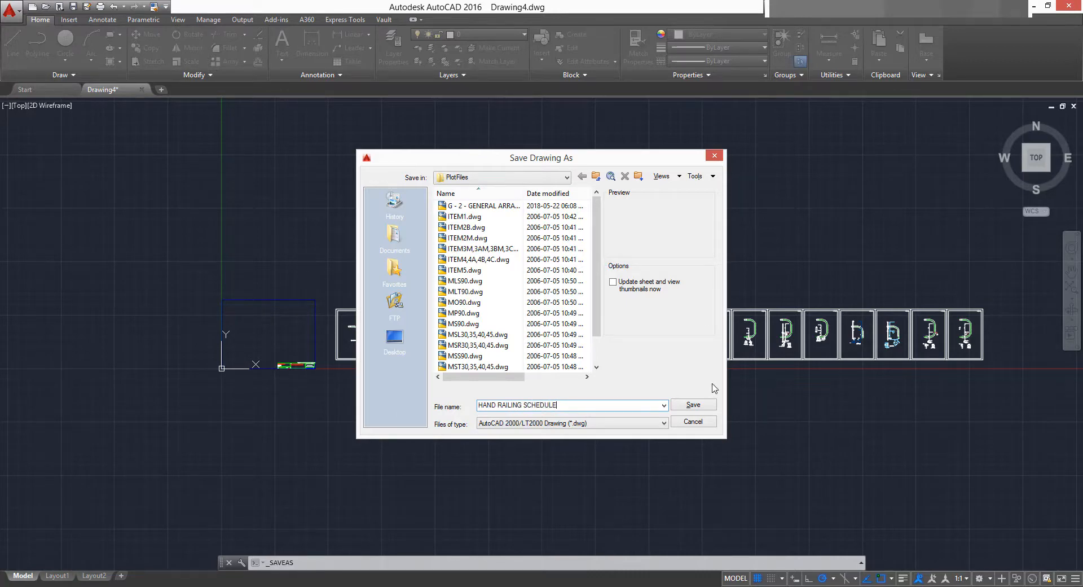
click(693, 405)
Examine the MP90, MS90, MSL30,35,40,45 and MSR30,35,40,45 stanchion details, comparing their dimensions, base plates and angle notes.
scroll(364, 384, up, 5)
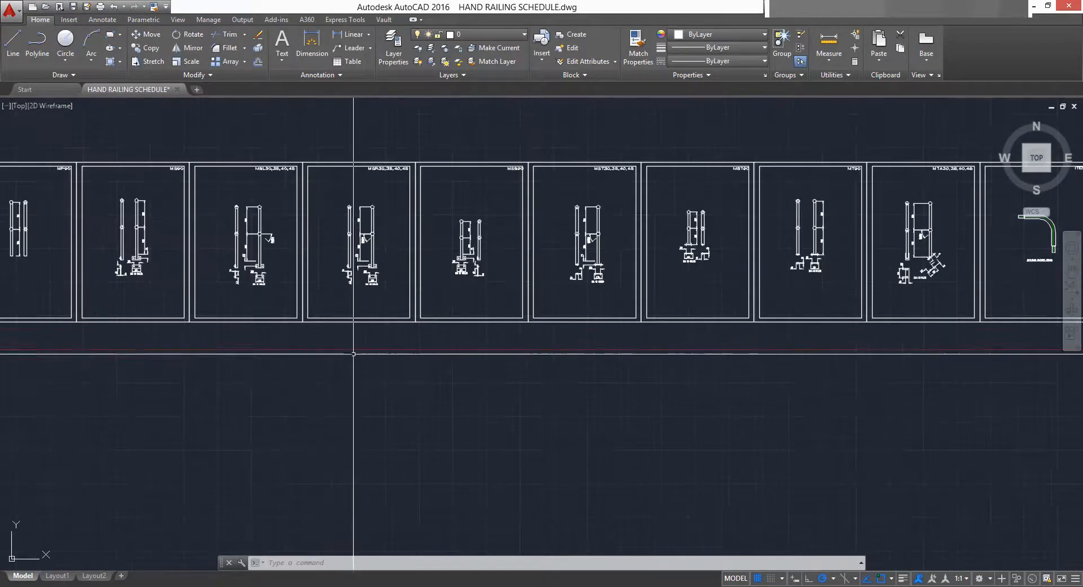
mouse_move(282, 293)
middle_down()
mouse_move(308, 320)
mouse_move(513, 343)
middle_up()
scroll(424, 276, up, 6)
scroll(573, 316, down, 2)
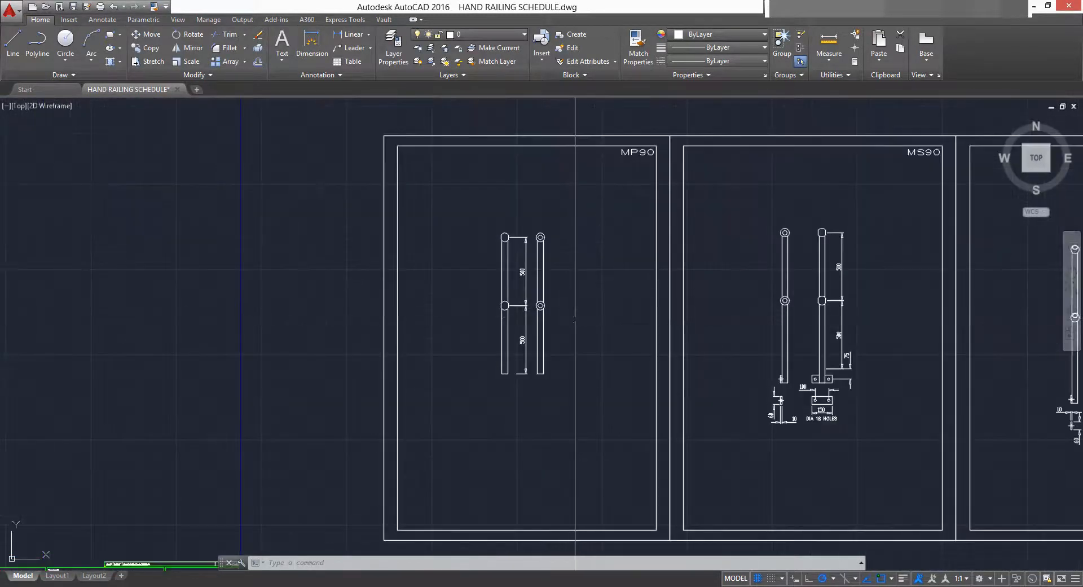
middle_drag(573, 316, 436, 301)
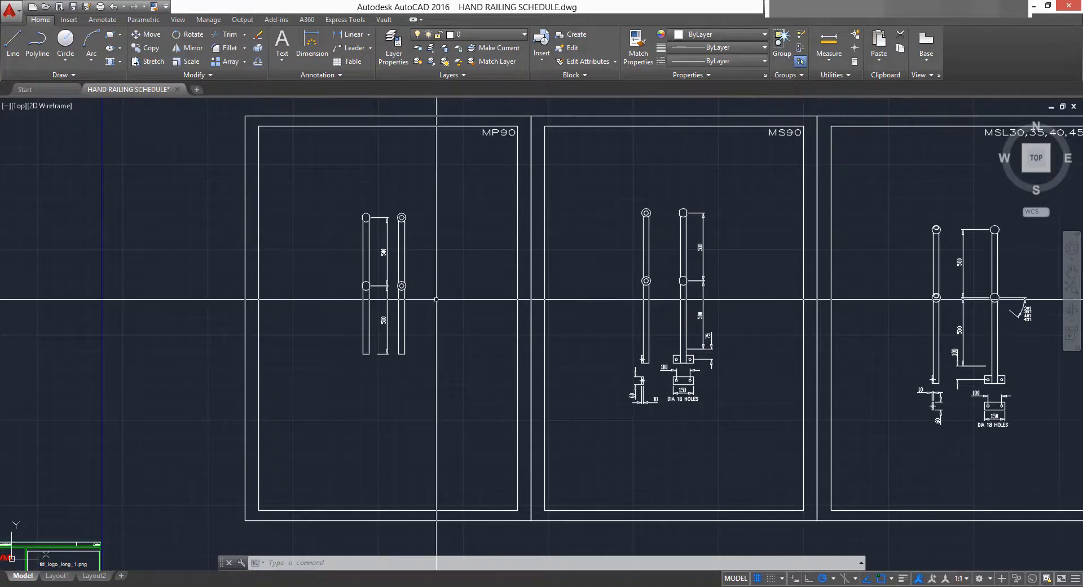
middle_drag(600, 325, 407, 320)
mouse_move(770, 338)
middle_down()
mouse_move(750, 347)
mouse_move(773, 315)
middle_up()
scroll(869, 278, up, 2)
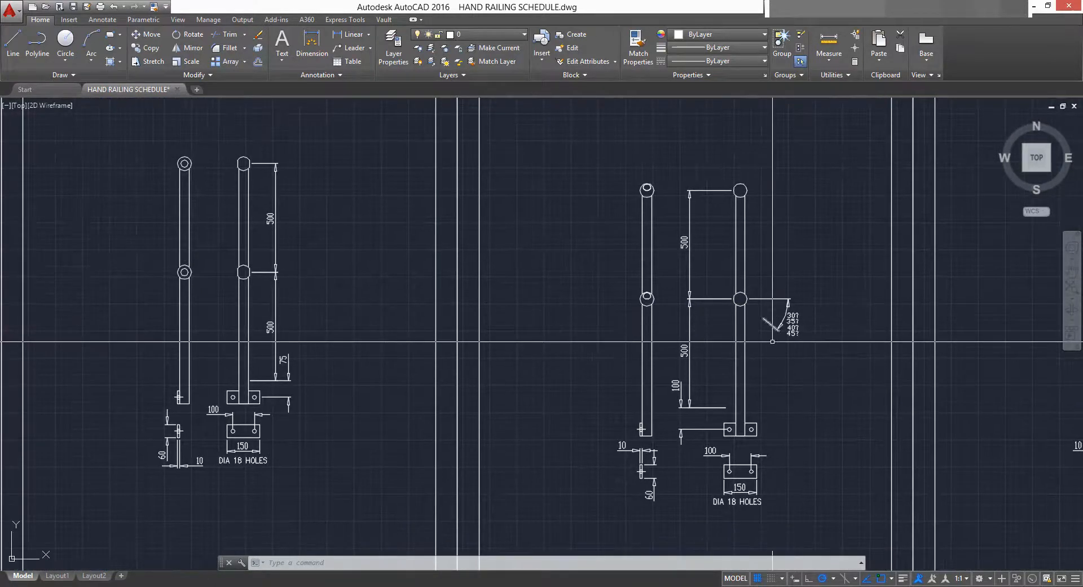
scroll(580, 347, down, 2)
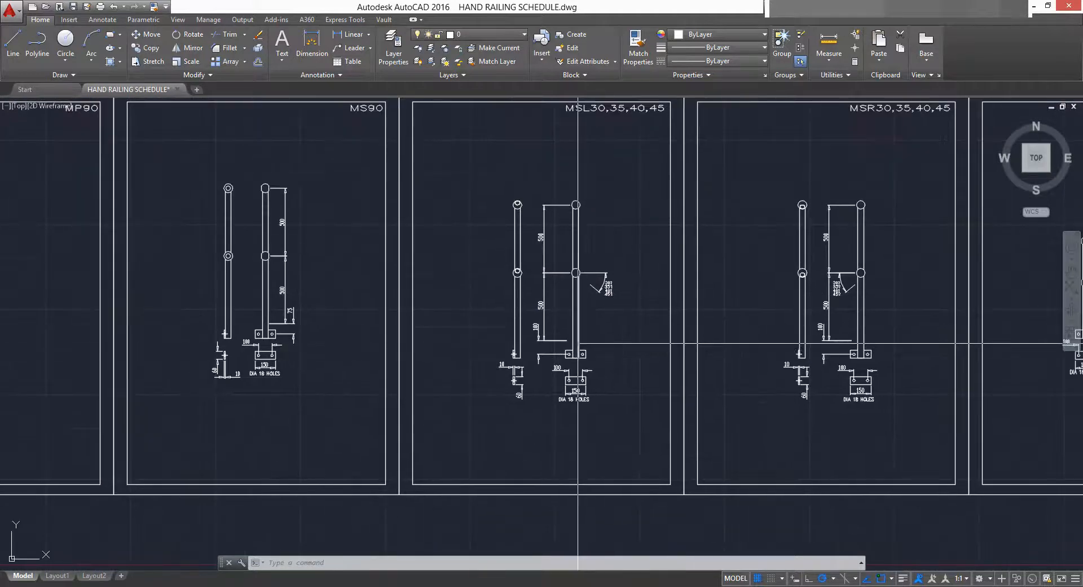
scroll(593, 249, up, 2)
mouse_move(647, 306)
middle_down()
mouse_move(370, 267)
mouse_move(476, 371)
mouse_move(510, 381)
mouse_move(507, 319)
middle_up()
scroll(412, 272, down, 2)
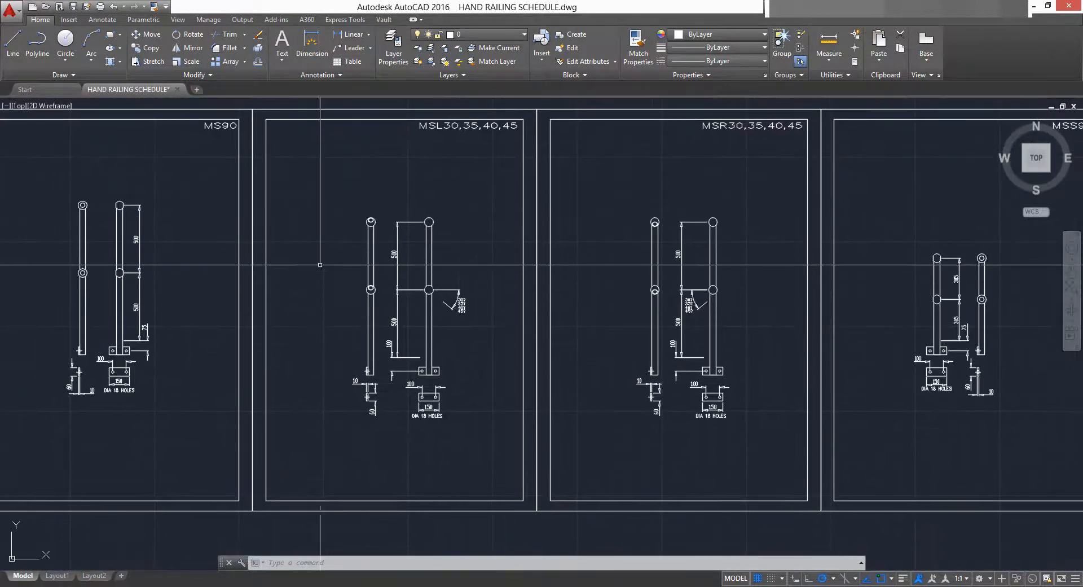
scroll(602, 338, up, 2)
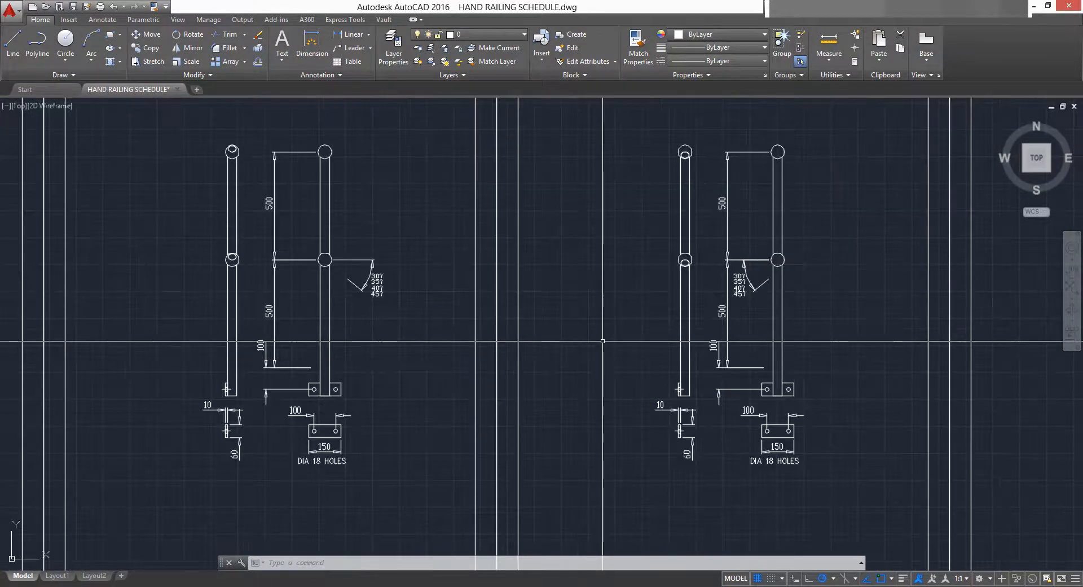
middle_drag(415, 329, 494, 297)
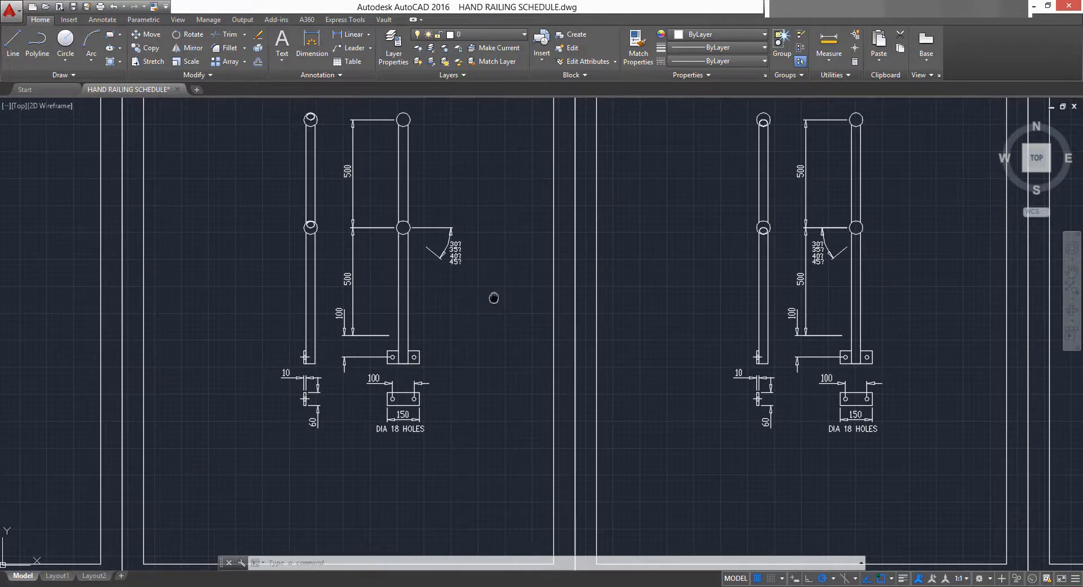
scroll(494, 297, down, 4)
scroll(689, 295, up, 3)
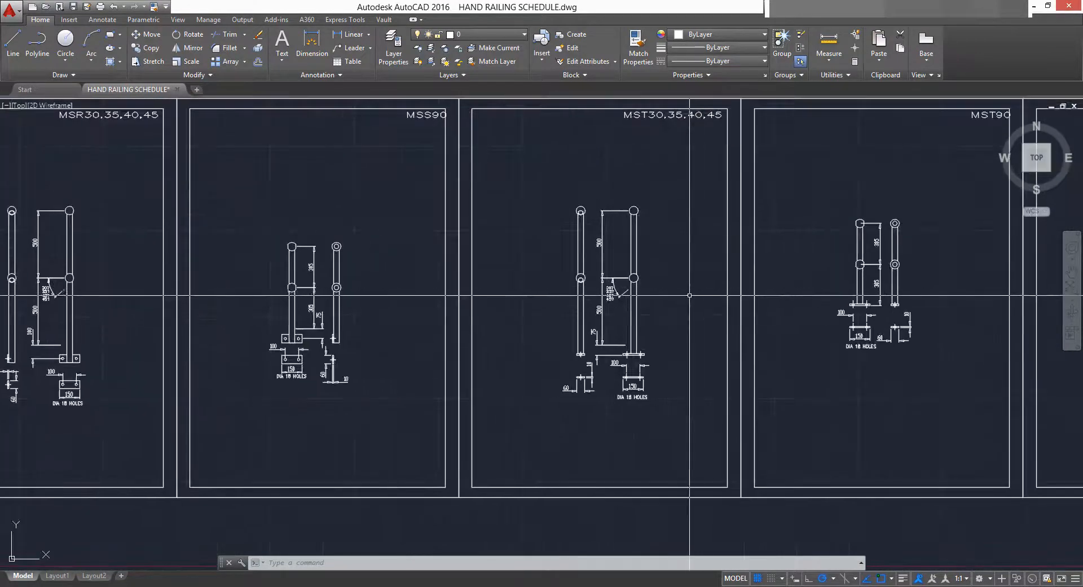
Examine the MSS90, MST30,35,40,45, MST90, MT90 and MTA30,35,40,45 stanchion details, including their base plates and hole notes.
middle_drag(409, 301, 631, 300)
scroll(472, 305, up, 2)
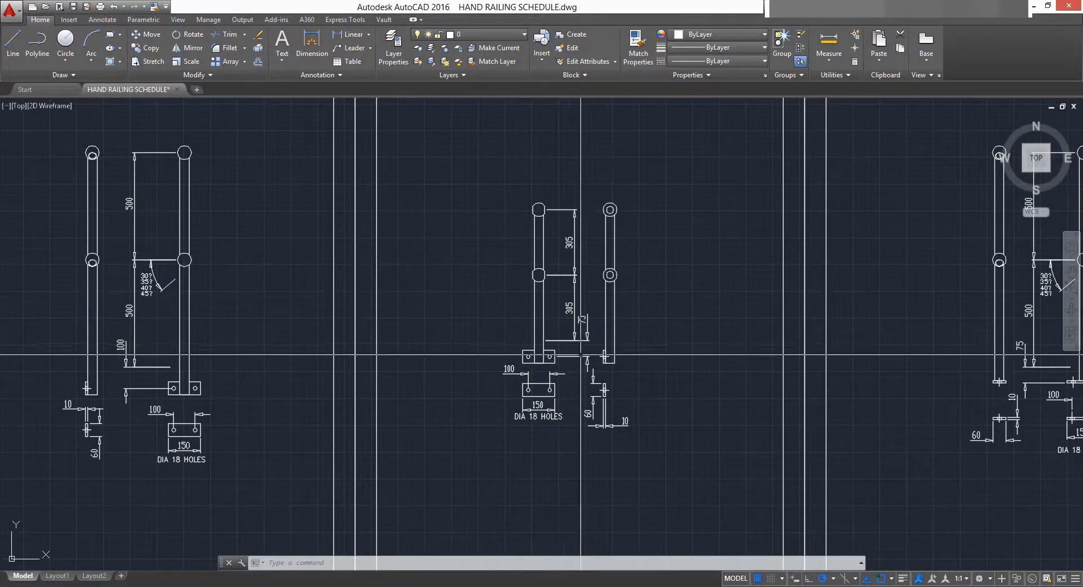
scroll(593, 354, down, 2)
middle_drag(750, 315, 505, 309)
scroll(524, 313, up, 2)
middle_drag(831, 369, 460, 338)
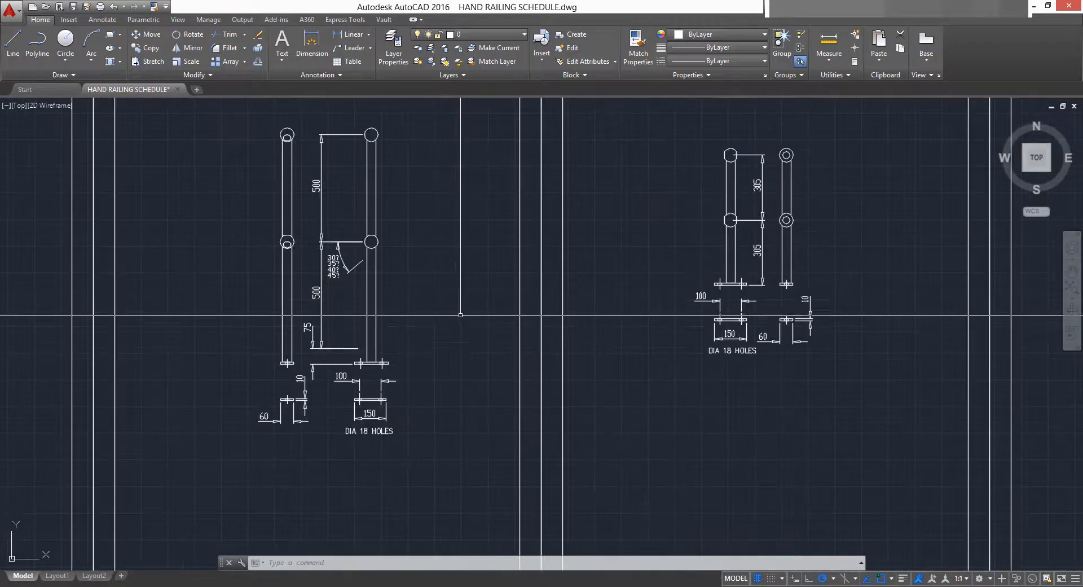
middle_drag(734, 320, 557, 333)
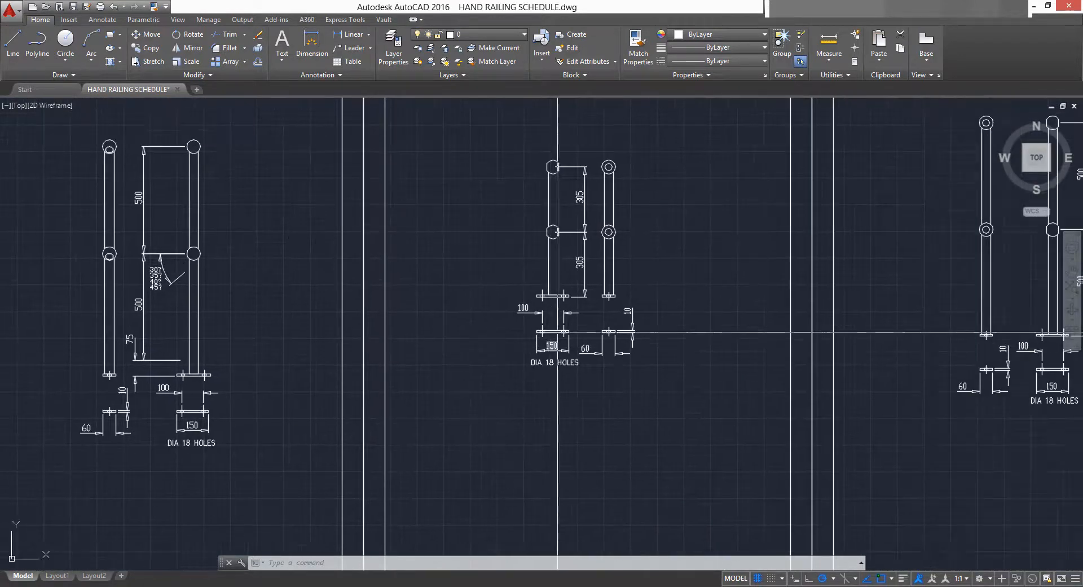
mouse_move(743, 278)
middle_down()
mouse_move(696, 288)
mouse_move(329, 266)
middle_up()
mouse_move(692, 289)
middle_down()
mouse_move(519, 291)
mouse_move(531, 340)
middle_up()
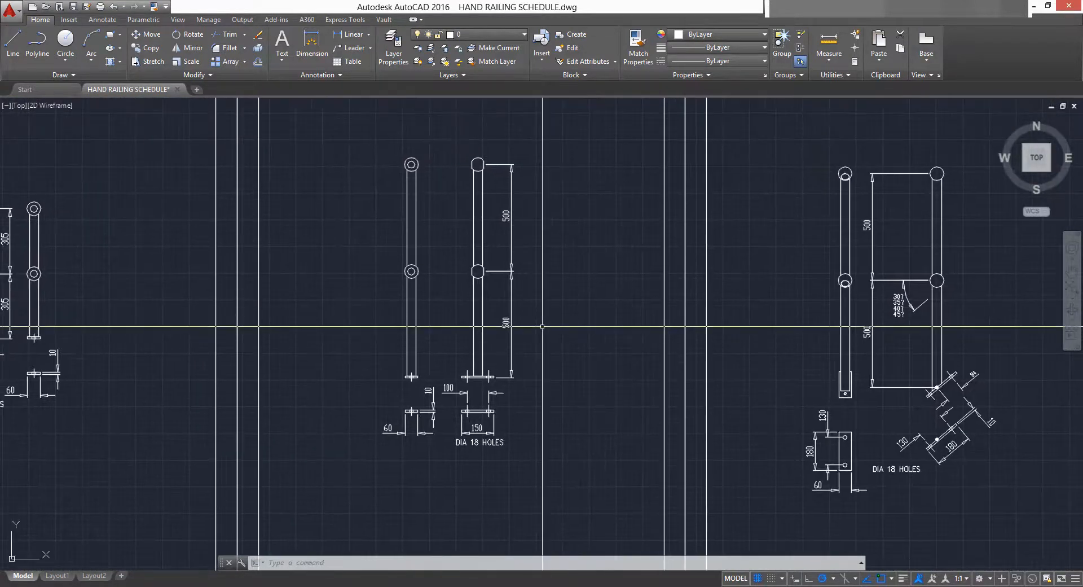
scroll(598, 366, down, 2)
middle_drag(606, 368, 394, 365)
scroll(676, 368, up, 2)
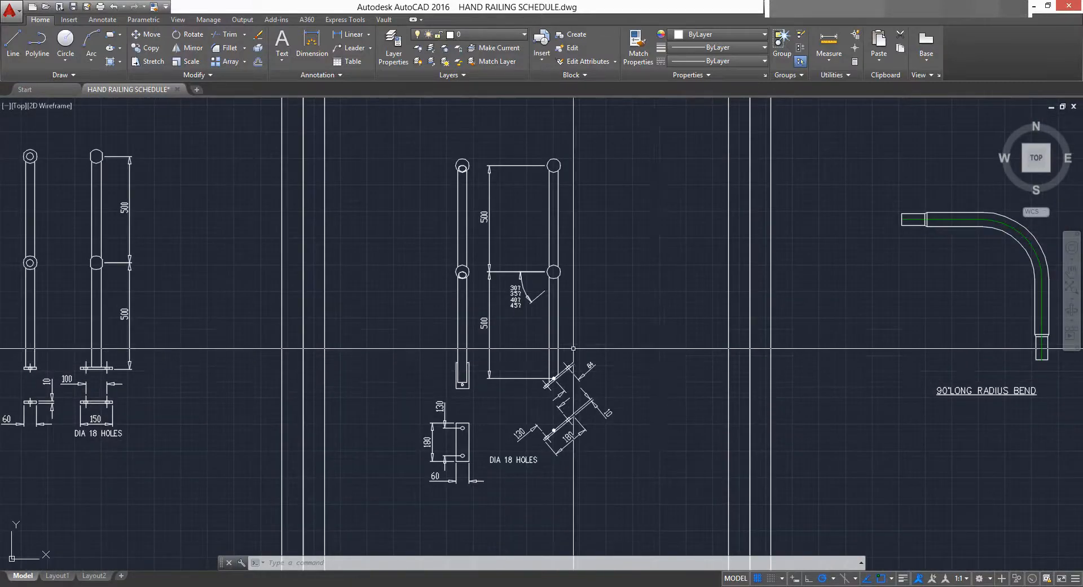
Examine the MTA30,35,40,45 base plate and angle details, and look over the 90° long radius bend and 90° straight closure sheets.
scroll(591, 408, up, 4)
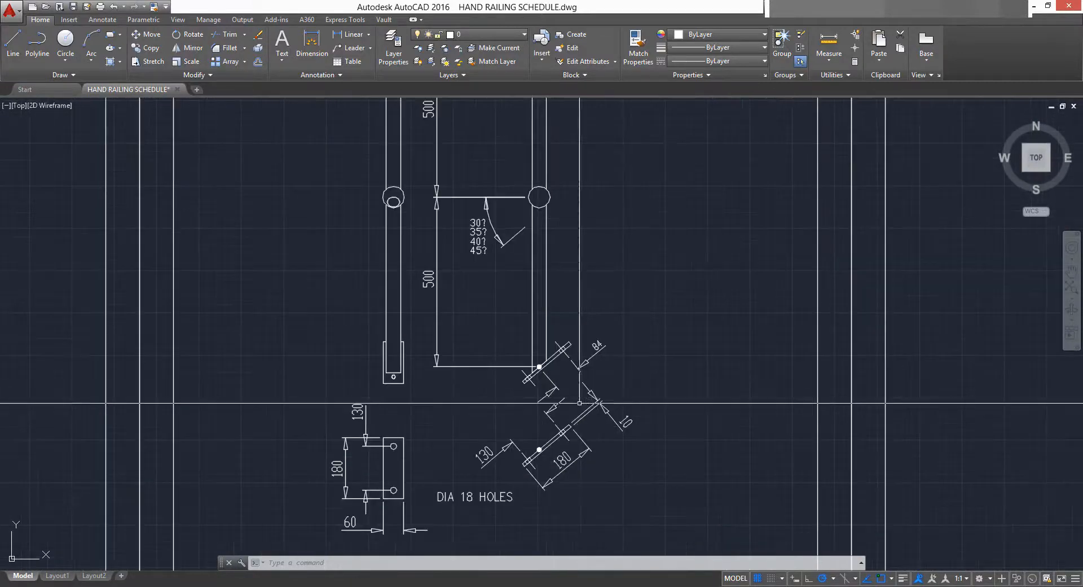
scroll(691, 345, down, 2)
middle_drag(641, 396, 607, 339)
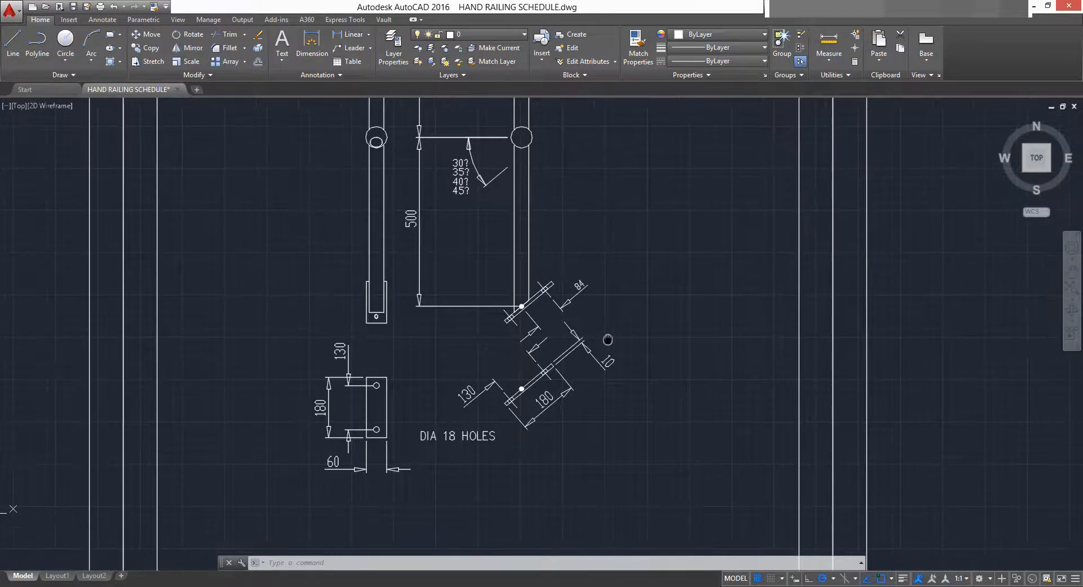
scroll(689, 356, down, 2)
middle_drag(689, 356, 382, 353)
scroll(835, 310, down, 2)
middle_drag(836, 311, 401, 311)
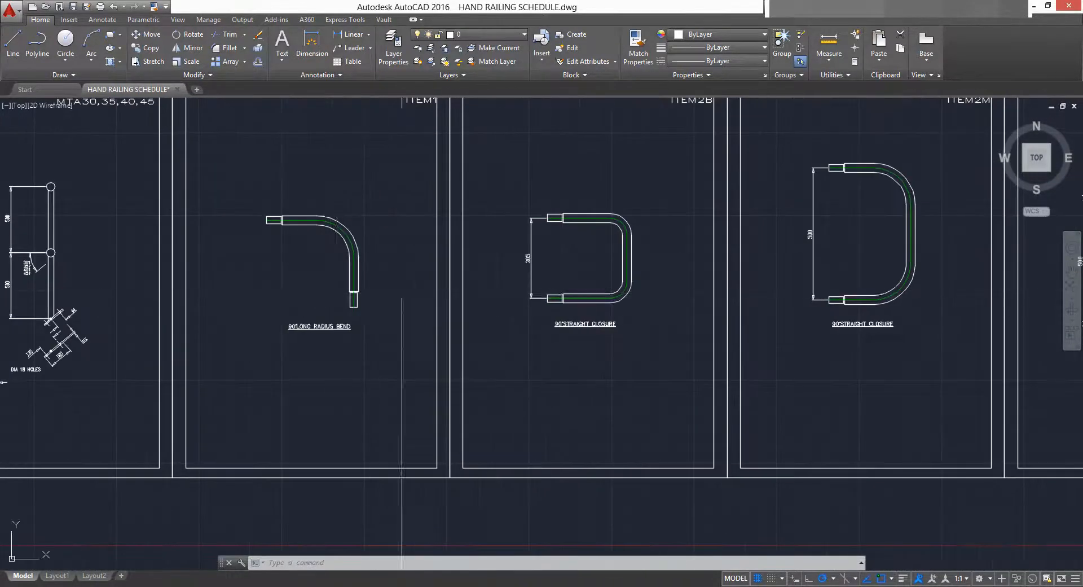
scroll(951, 270, down, 4)
middle_drag(951, 271, 272, 322)
mouse_move(634, 346)
middle_down()
mouse_move(416, 339)
mouse_move(895, 357)
middle_up()
scroll(630, 326, down, 2)
middle_drag(629, 326, 925, 317)
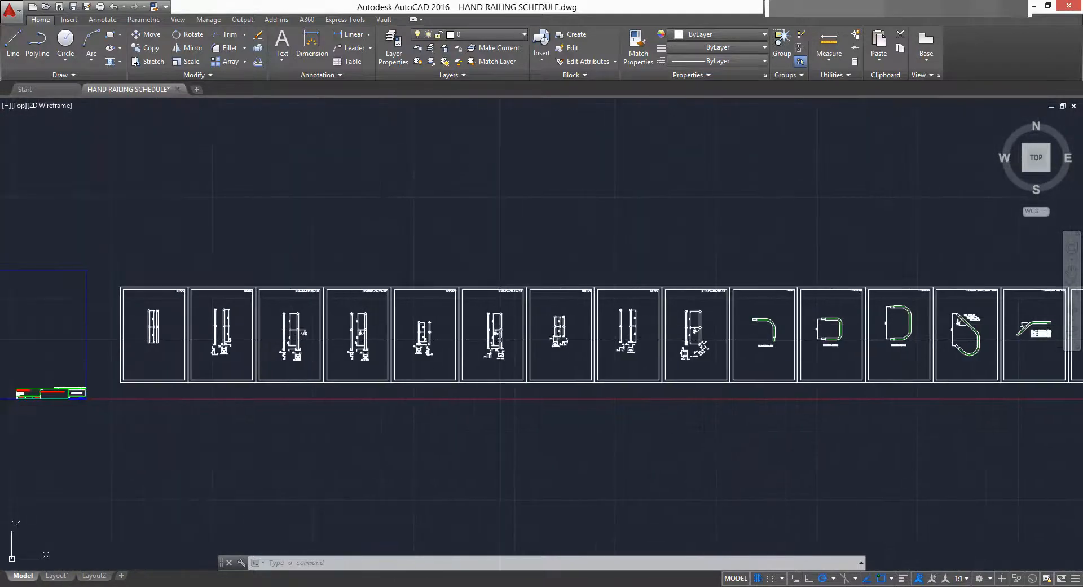
Erase the undimensioned stanchion view beside the dimensioned one on the MP90 sheet.
scroll(274, 351, up, 2)
middle_drag(274, 351, 429, 340)
scroll(429, 340, up, 2)
middle_drag(346, 317, 605, 351)
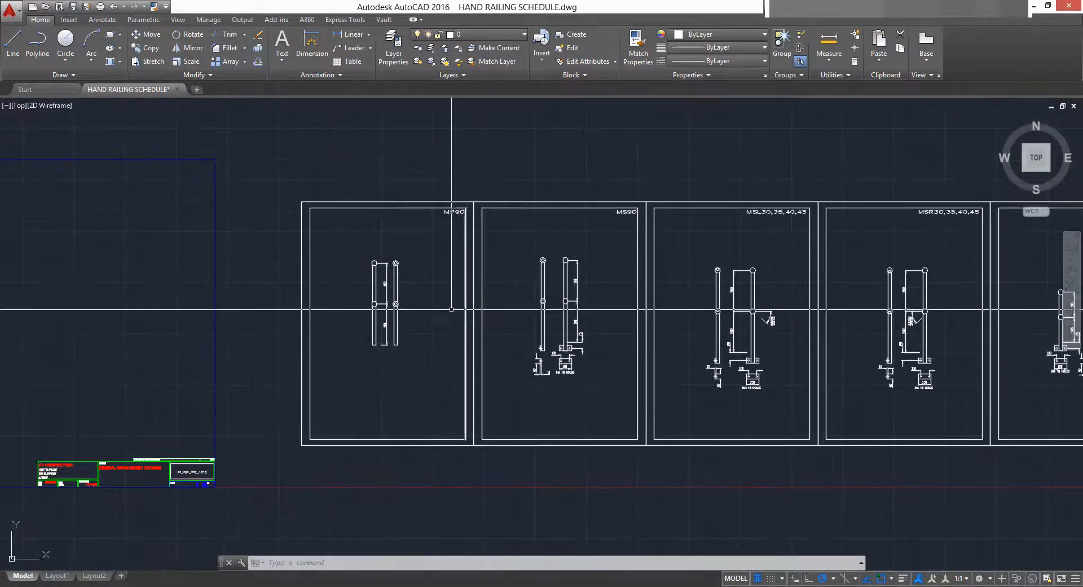
scroll(333, 306, up, 2)
middle_drag(380, 290, 395, 332)
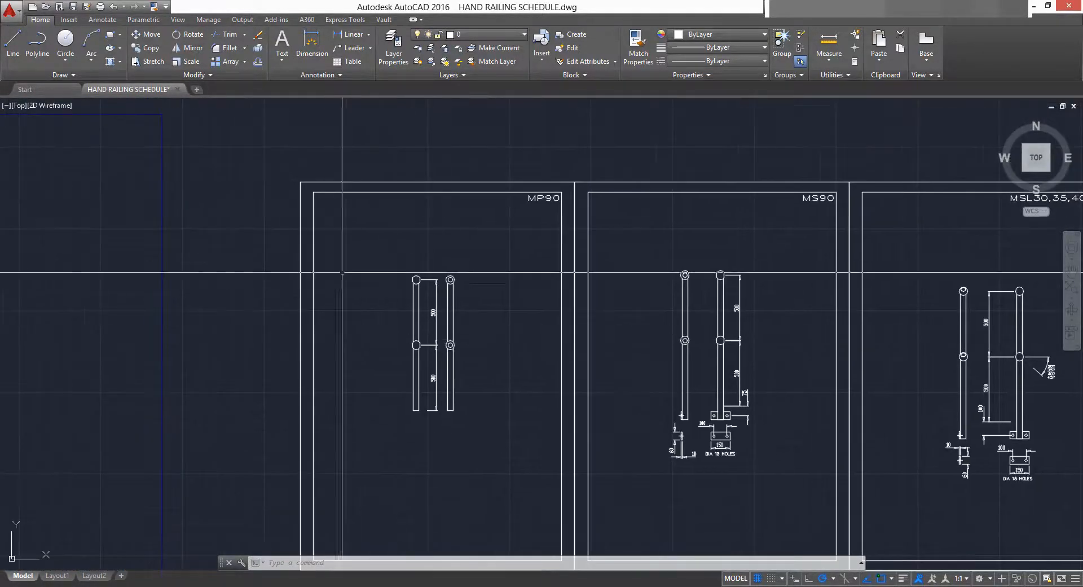
scroll(507, 327, up, 2)
middle_drag(472, 215, 527, 213)
click(526, 210)
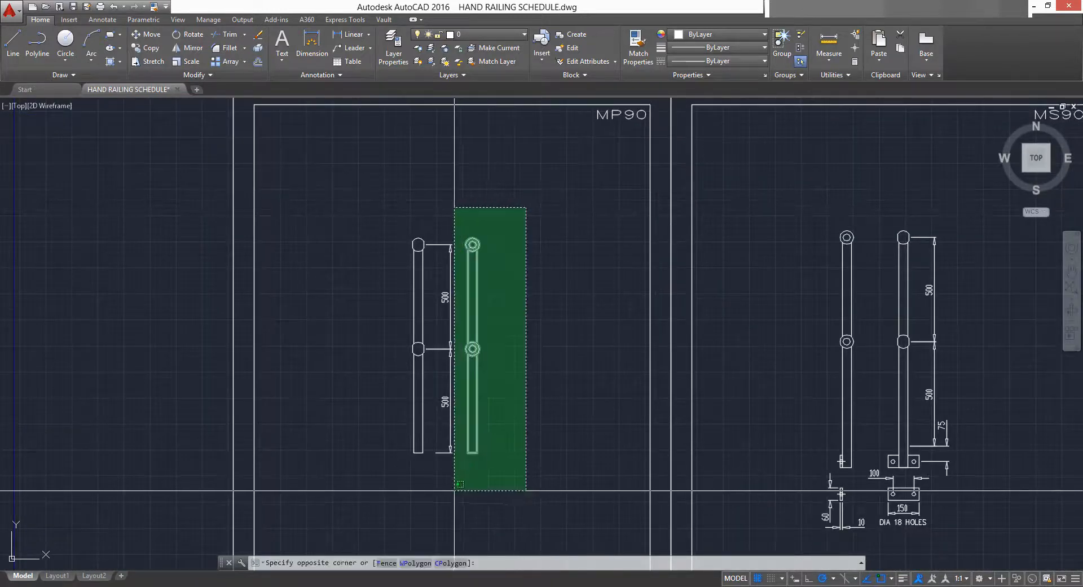
click(458, 491)
key(Delete)
Examine the single MP90 view and compare it with the paired stanchion views on the MS90 and MSL30,35,40,45 sheets.
scroll(460, 362, down, 4)
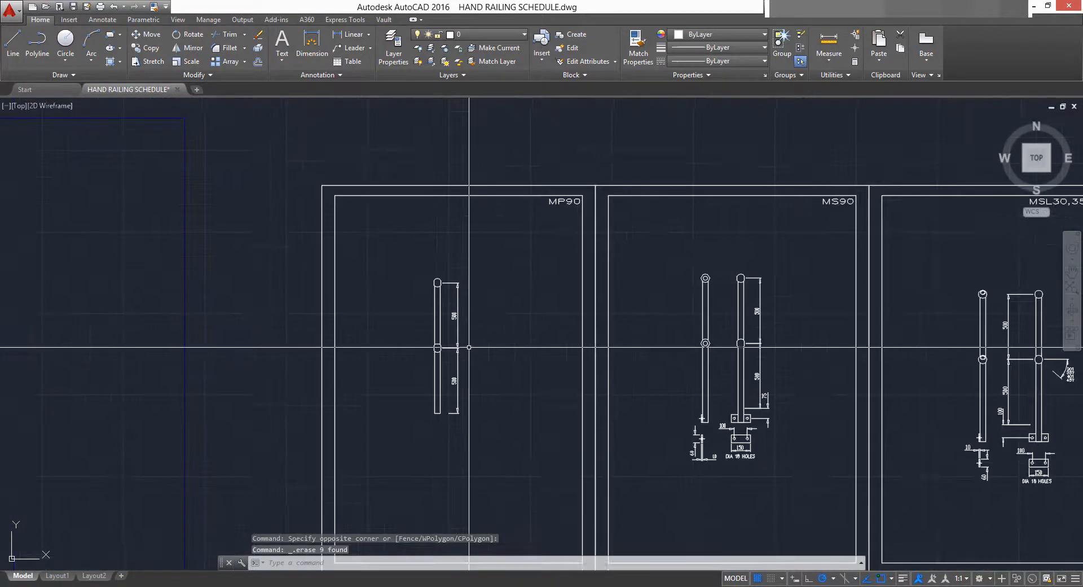
scroll(427, 318, up, 4)
scroll(428, 423, down, 2)
middle_drag(423, 426, 364, 435)
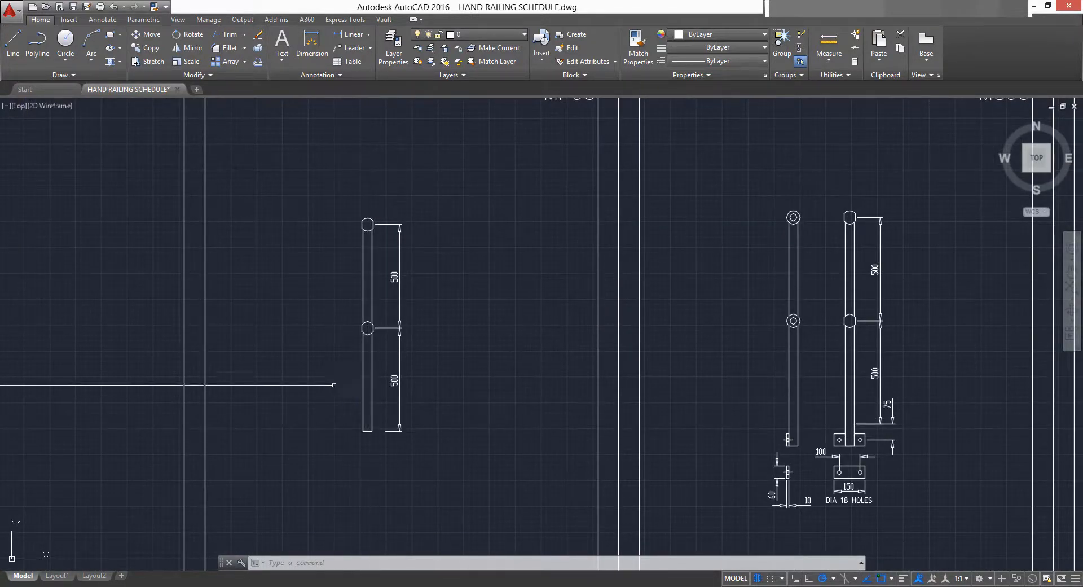
scroll(360, 438, down, 2)
middle_drag(369, 383, 443, 387)
mouse_move(649, 415)
middle_down()
mouse_move(575, 413)
mouse_move(458, 380)
mouse_move(639, 422)
mouse_move(556, 427)
middle_up()
scroll(599, 421, up, 2)
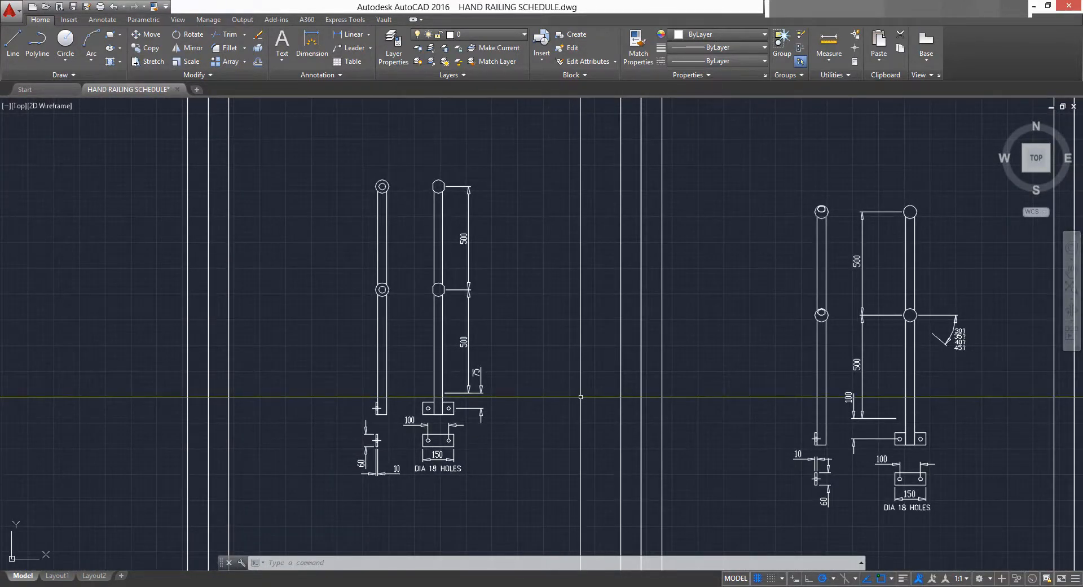
middle_drag(581, 397, 341, 352)
scroll(349, 348, down, 3)
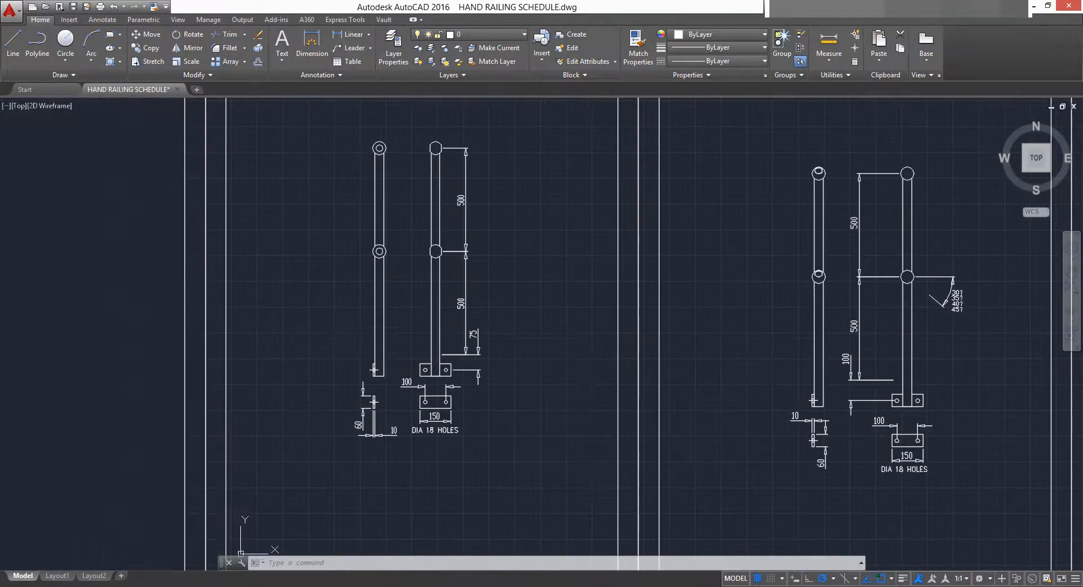
scroll(408, 328, down, 3)
scroll(399, 324, up, 2)
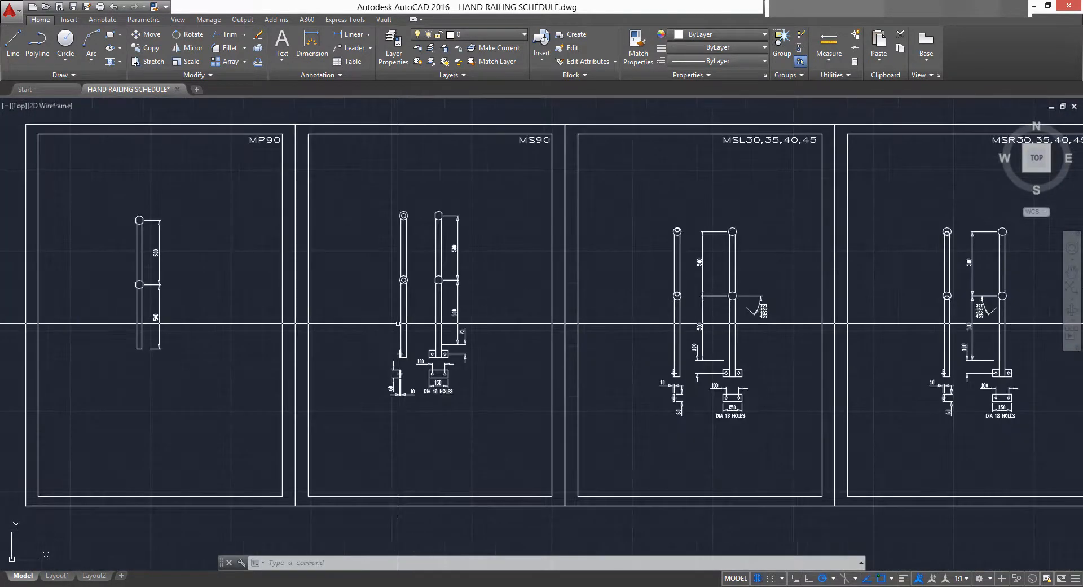
Erase the stanchion side view on the MS90 sheet, together with its plate side view and the 60 and 10 dimensions.
scroll(484, 191, up, 4)
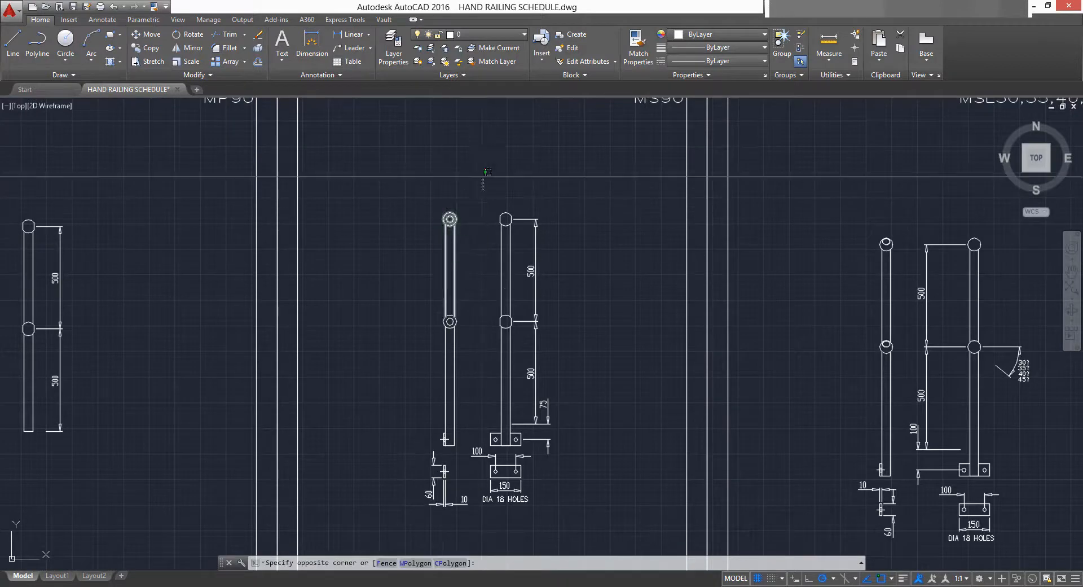
click(463, 181)
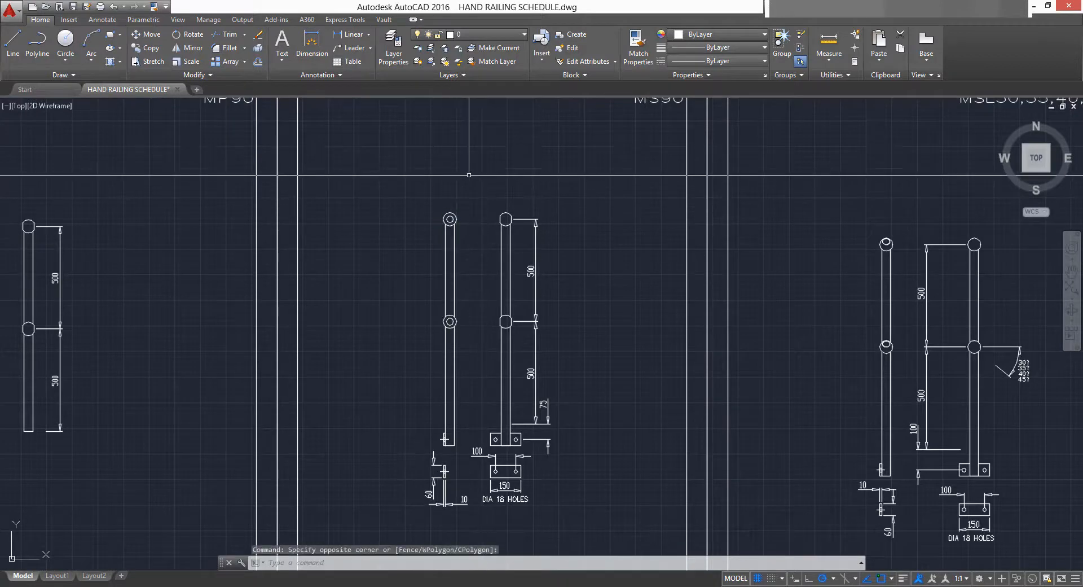
click(401, 508)
key(Delete)
Change the vertical offset dimension text above the MS90 base plate holes to 70.
scroll(466, 490, up, 2)
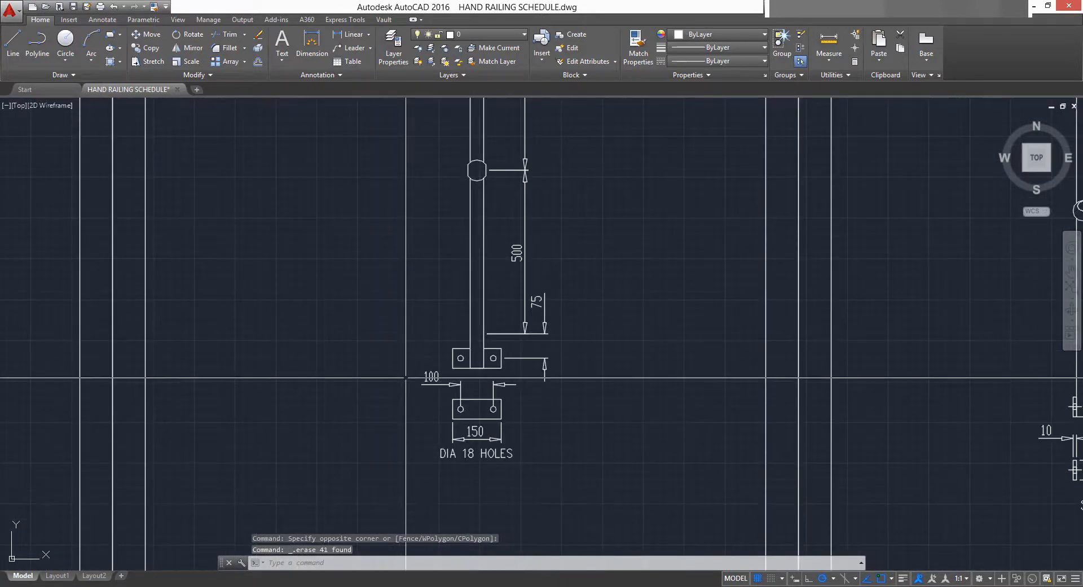
scroll(474, 479, down, 2)
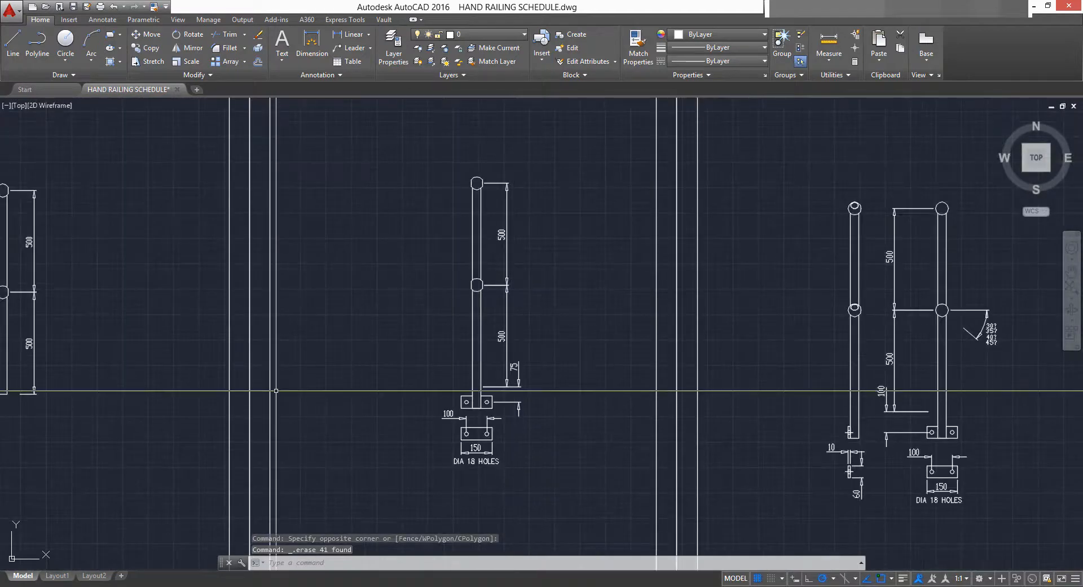
middle_drag(278, 391, 358, 402)
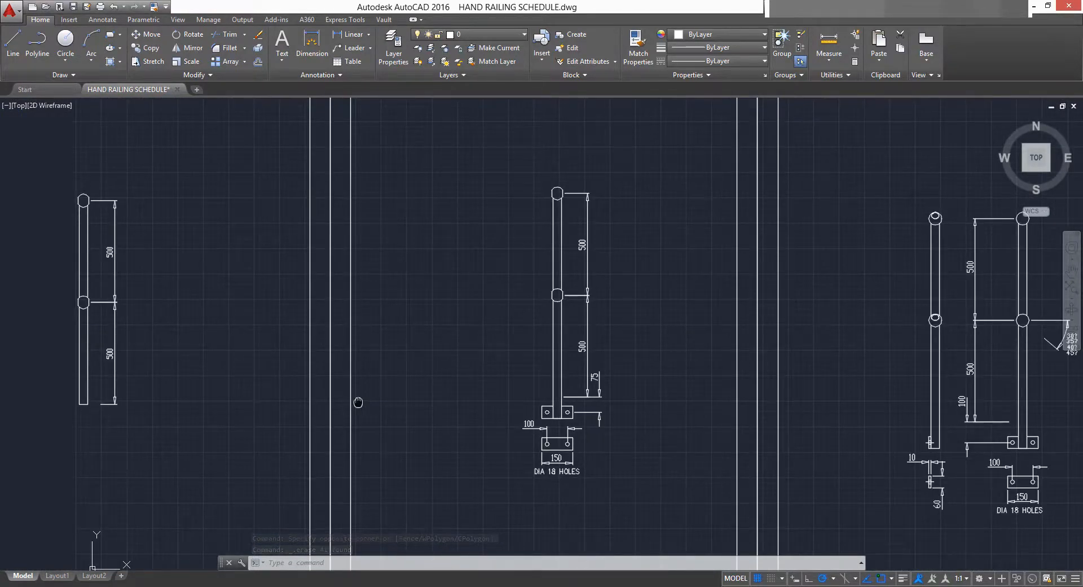
double_click(595, 375)
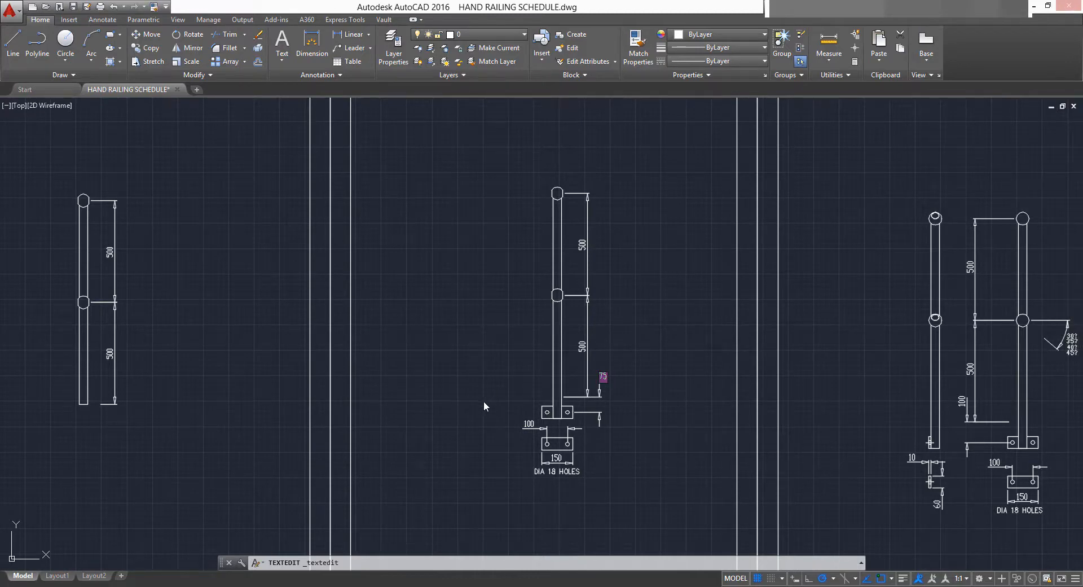
text(70)
click(615, 365)
middle_drag(619, 398, 620, 399)
scroll(620, 399, up, 2)
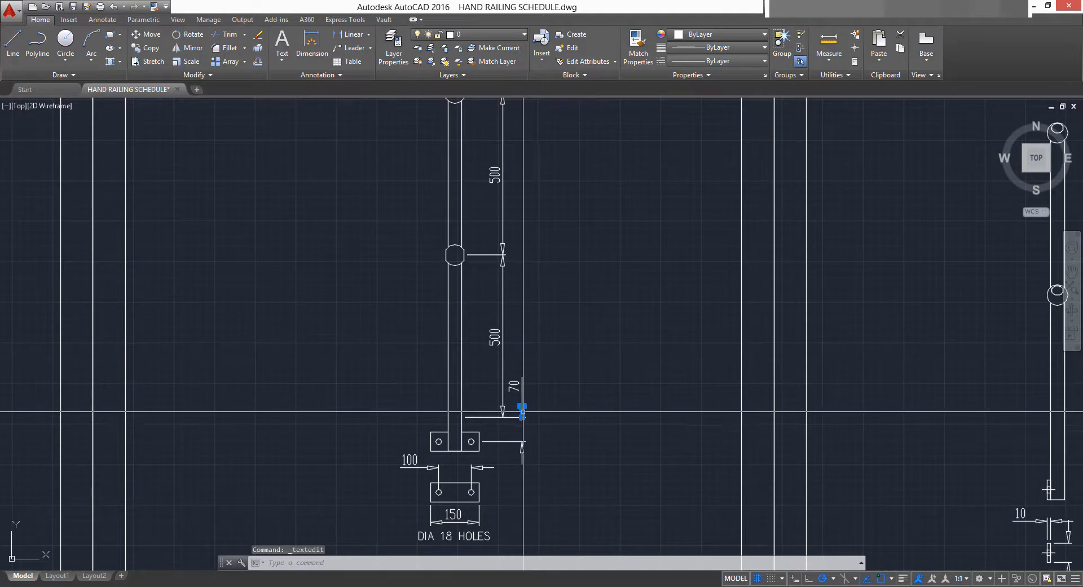
key(Escape)
Review the MP90 and MS90 sheets with their item titles and remaining dimensioned views.
scroll(561, 367, down, 4)
scroll(459, 344, up, 3)
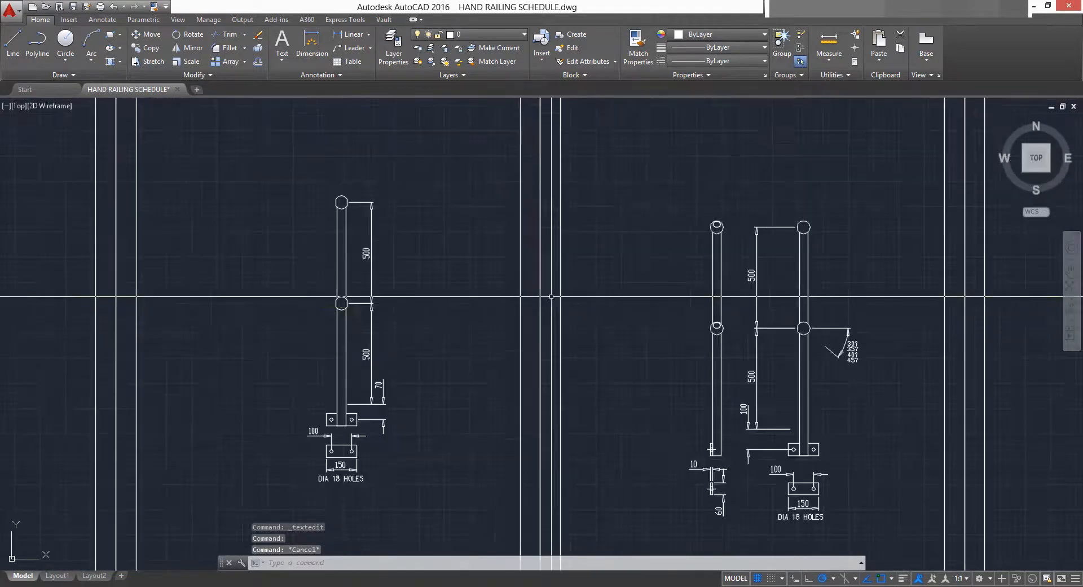
scroll(551, 296, down, 3)
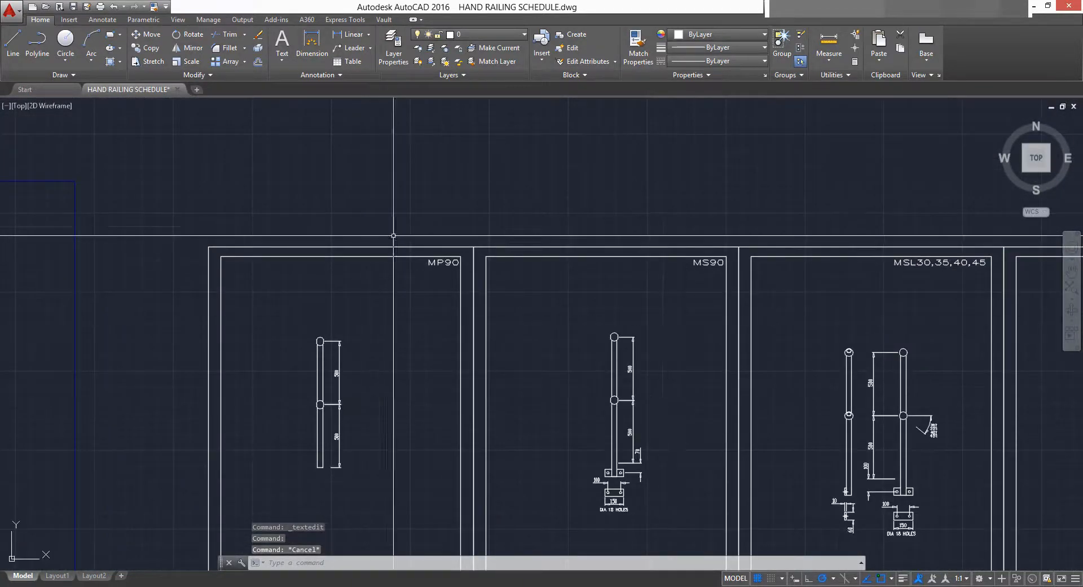
click(394, 200)
middle_drag(737, 290, 612, 286)
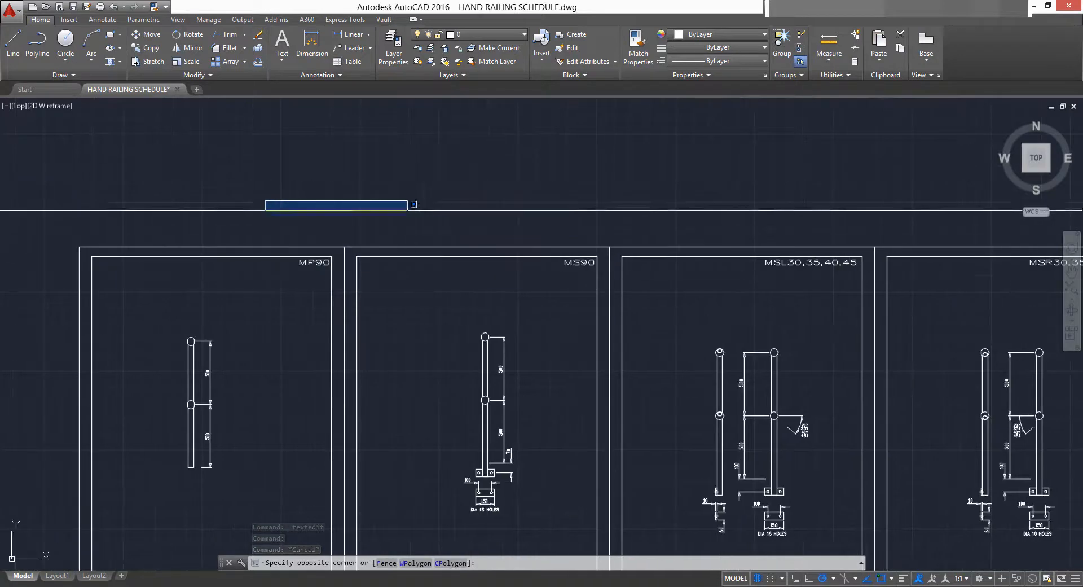
scroll(395, 226, down, 4)
scroll(333, 259, up, 4)
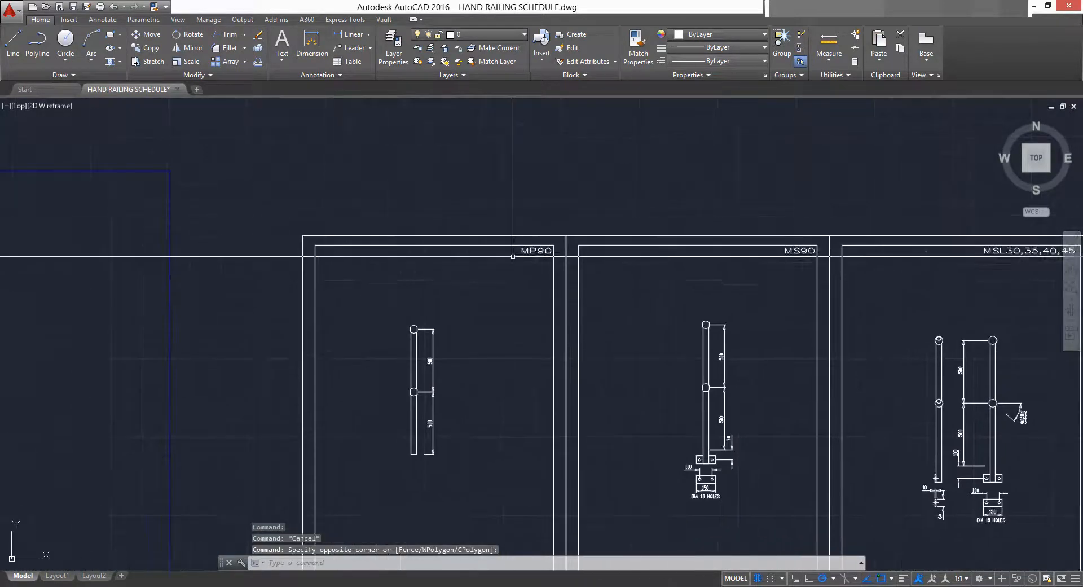
scroll(513, 255, down, 2)
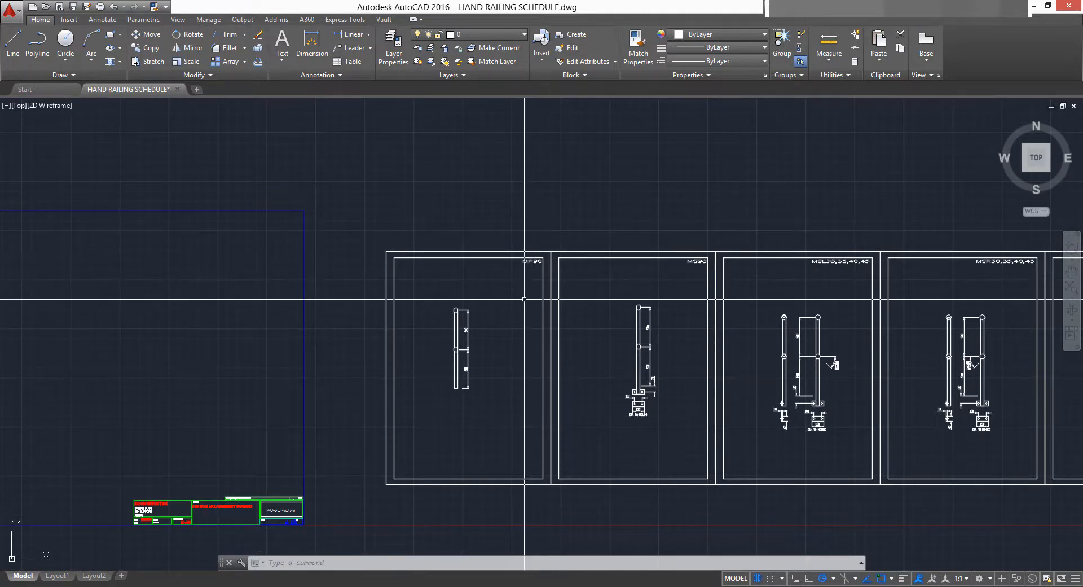
mouse_move(492, 334)
middle_down()
mouse_move(469, 348)
mouse_move(461, 385)
middle_up()
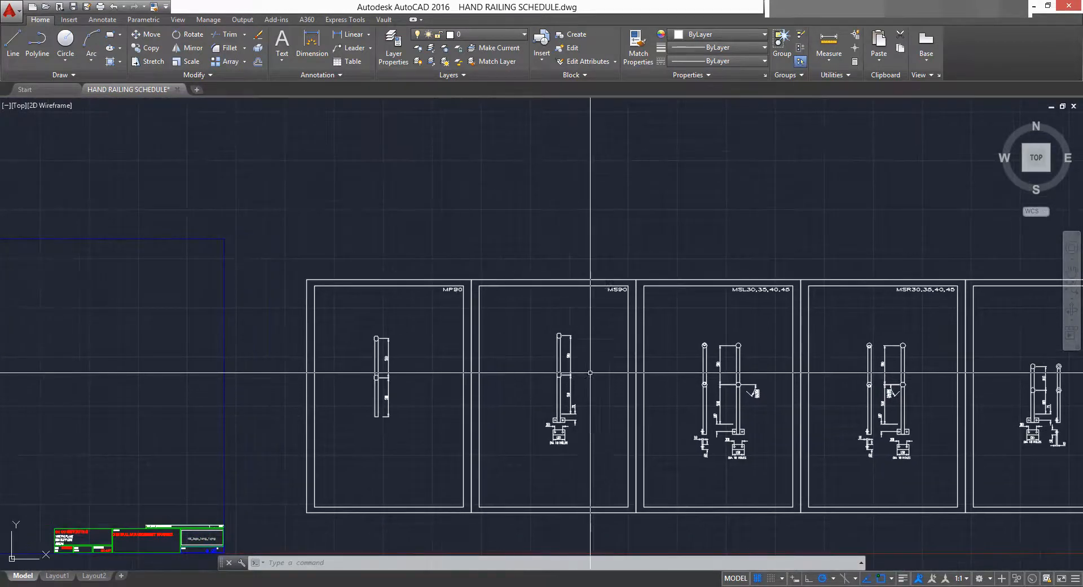
scroll(591, 372, up, 4)
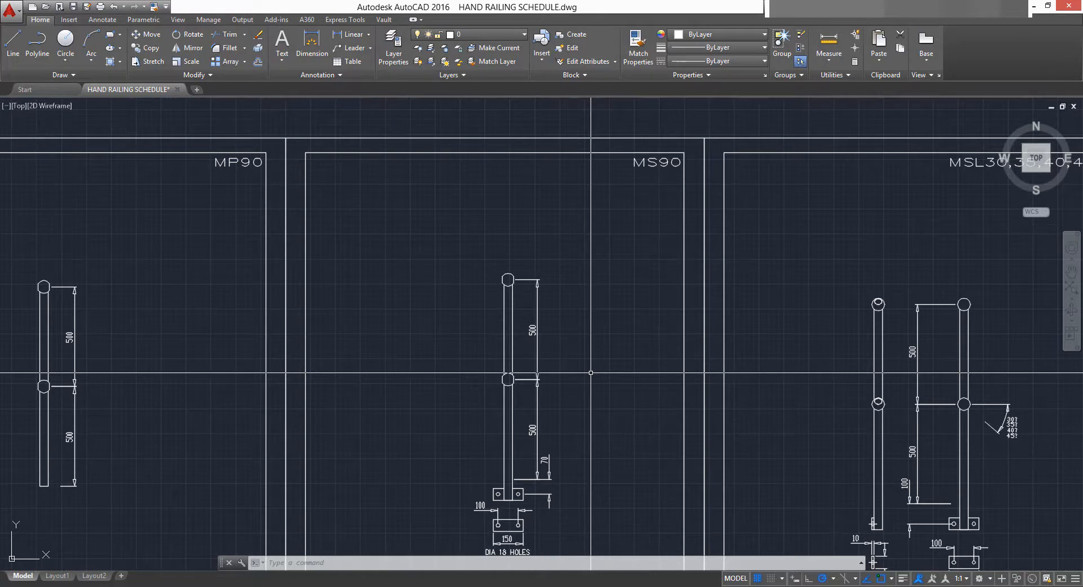
Examine the MSL30,35,40,45 and MSR30,35,40,45 stanchions, including their angle notes, 100 offset dimensions and base plate details.
scroll(569, 349, down, 4)
middle_drag(568, 348, 476, 288)
scroll(520, 303, up, 2)
middle_drag(621, 296, 457, 298)
middle_drag(527, 275, 433, 253)
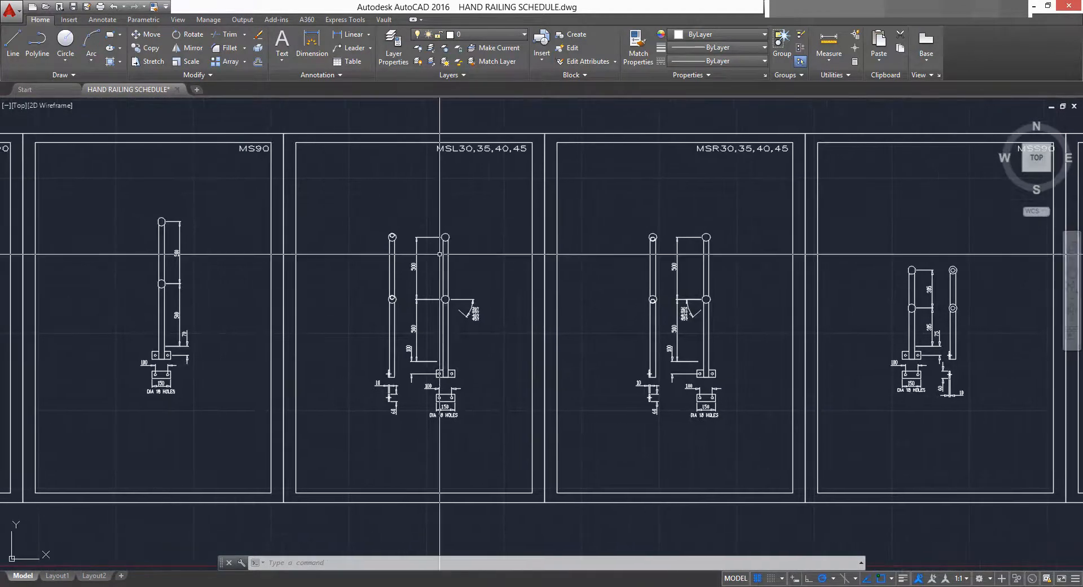
scroll(442, 298, up, 4)
scroll(440, 331, down, 4)
middle_drag(441, 331, 507, 316)
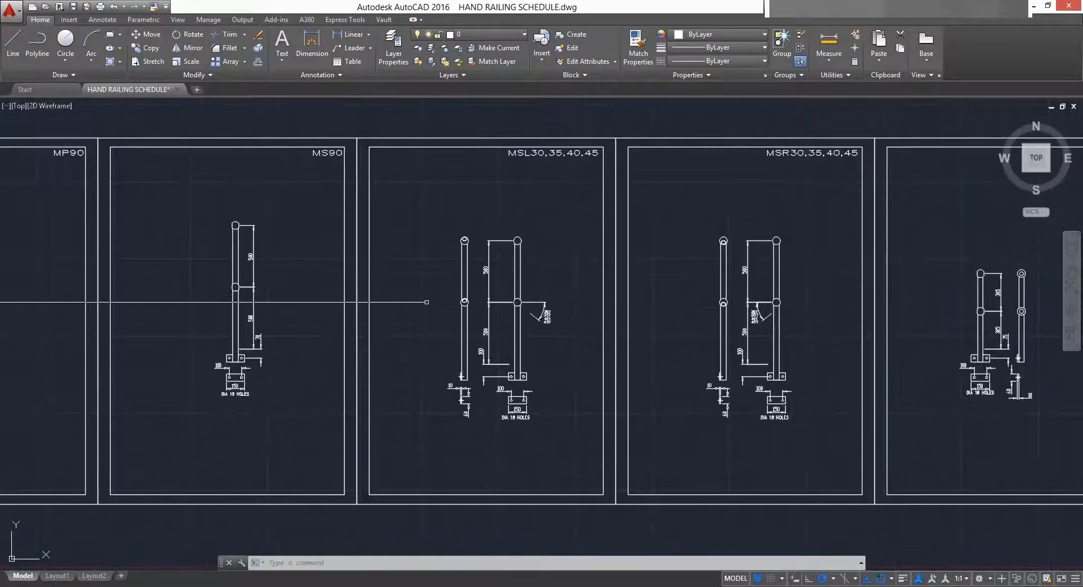
scroll(345, 294, up, 2)
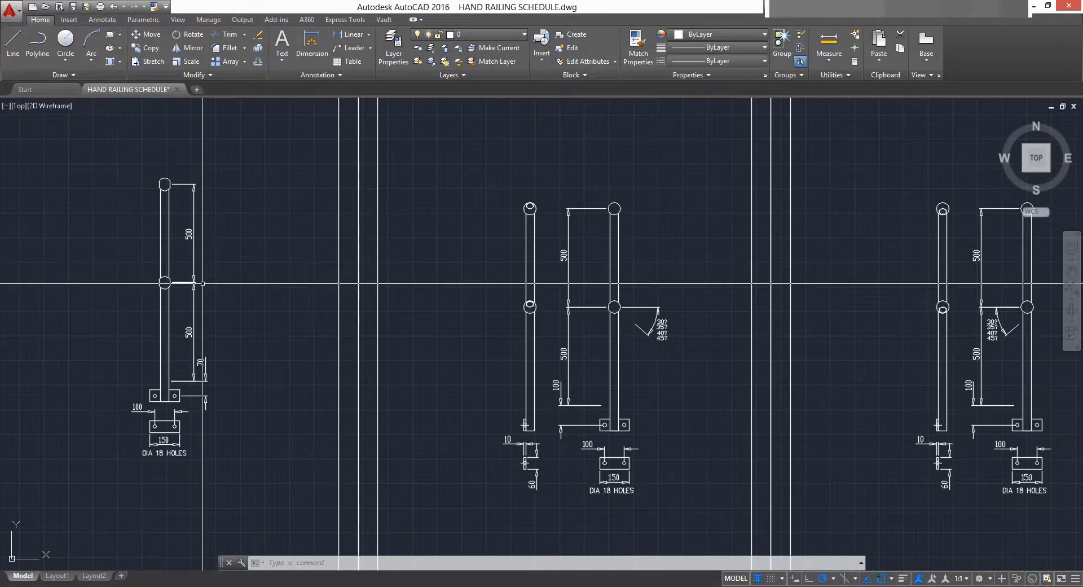
middle_drag(668, 341, 583, 317)
scroll(584, 316, up, 4)
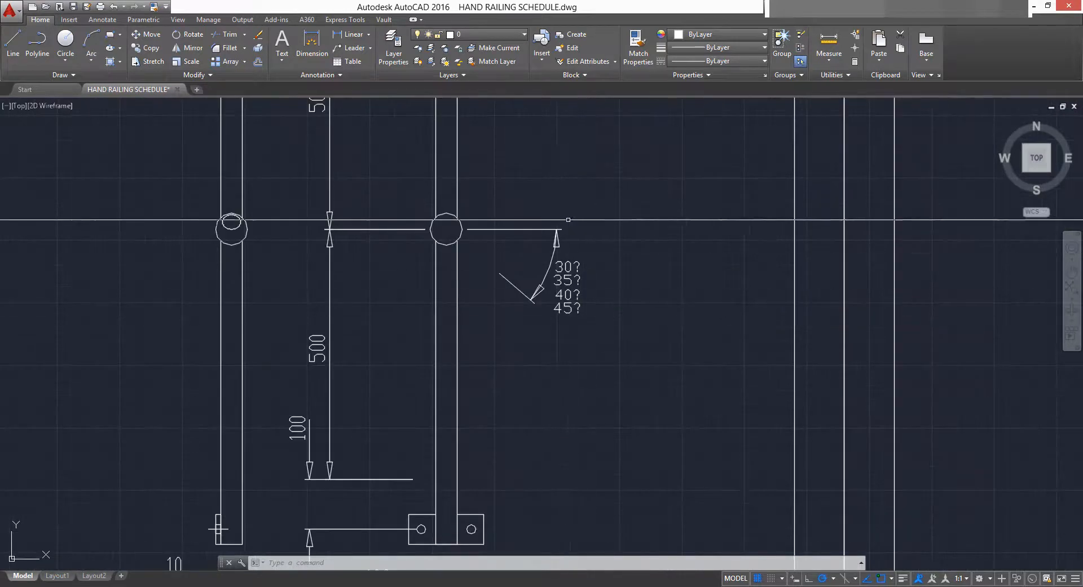
scroll(566, 239, down, 4)
middle_drag(532, 372, 539, 355)
scroll(539, 355, up, 2)
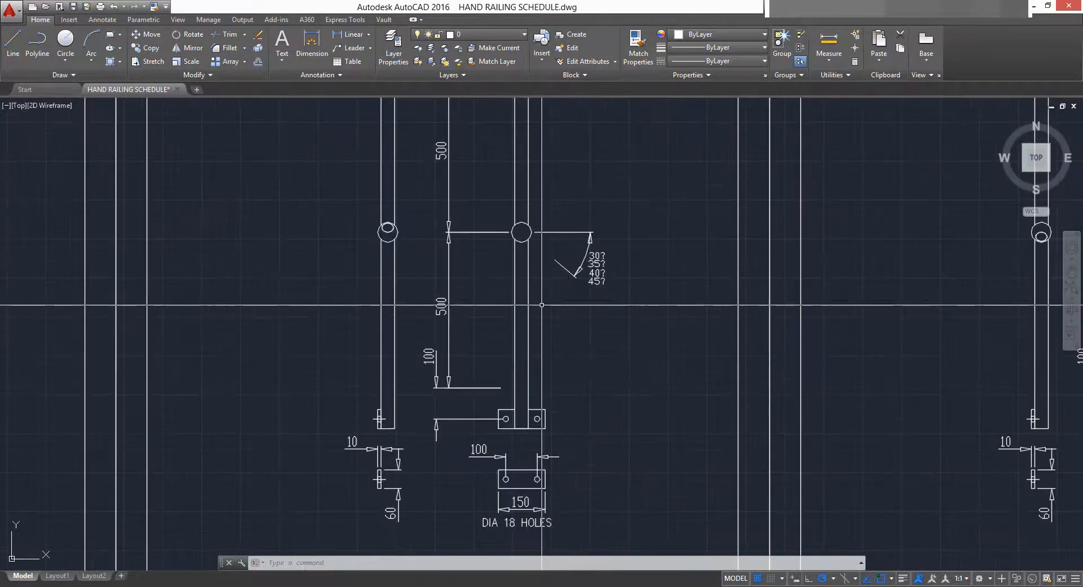
middle_drag(556, 455, 530, 401)
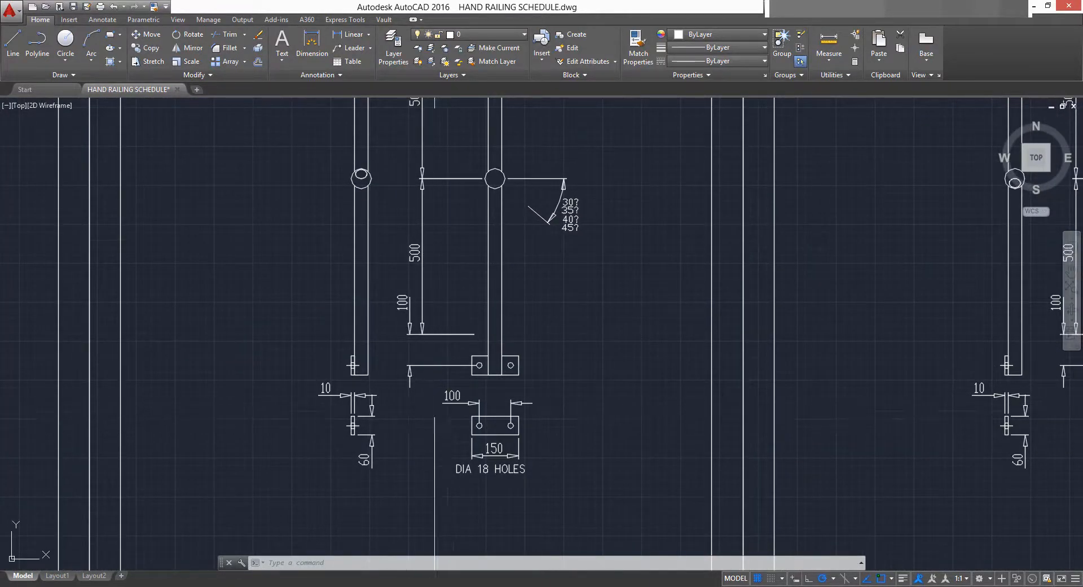
Move both extension lines of the MS90 sheet's 100 hole spacing dimension up to the stanchion's base plate.
middle_drag(436, 400, 609, 384)
scroll(610, 385, down, 2)
middle_drag(233, 380, 394, 401)
scroll(394, 401, up, 2)
scroll(357, 388, up, 2)
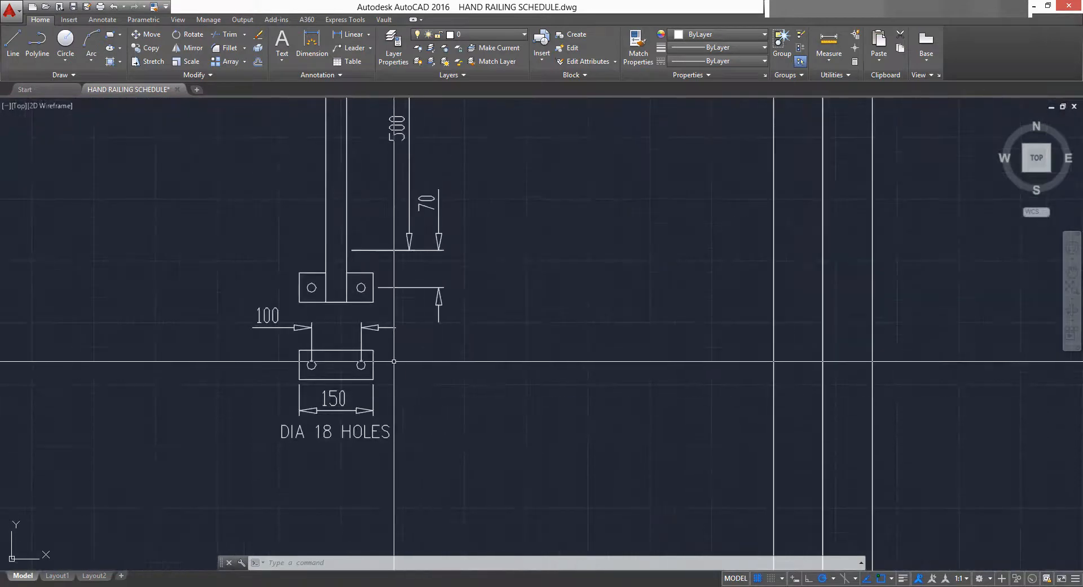
middle_drag(384, 347, 426, 347)
click(427, 347)
click(337, 345)
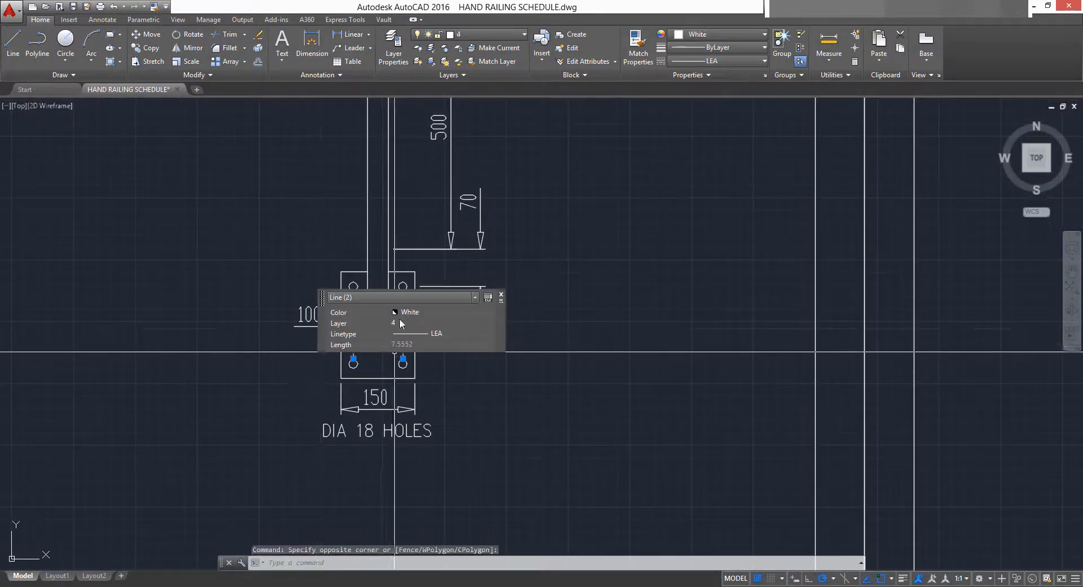
middle_drag(488, 424, 450, 493)
click(503, 295)
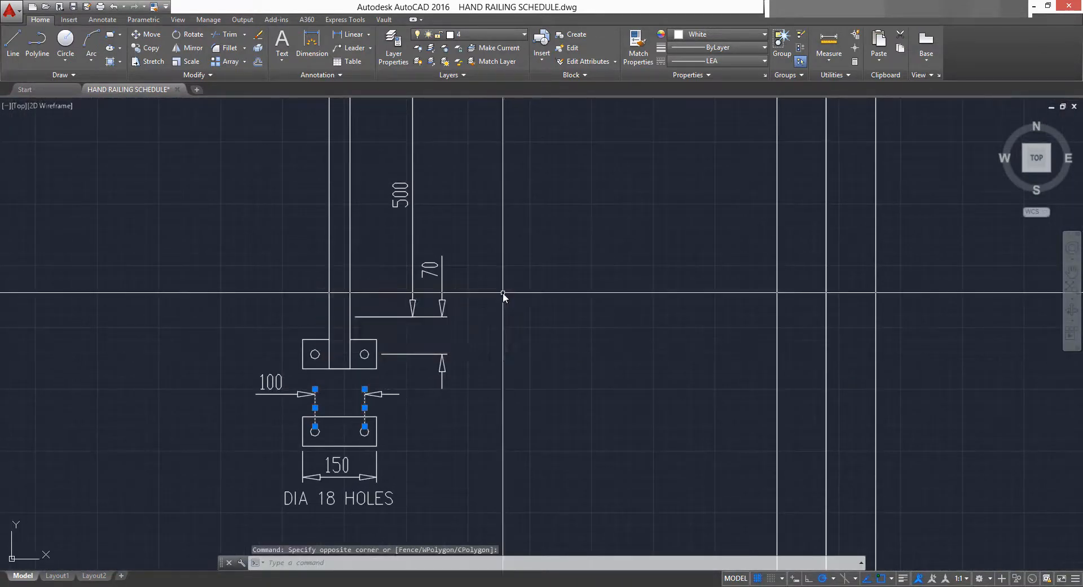
middle_drag(503, 295, 628, 295)
scroll(492, 421, up, 3)
click(485, 451)
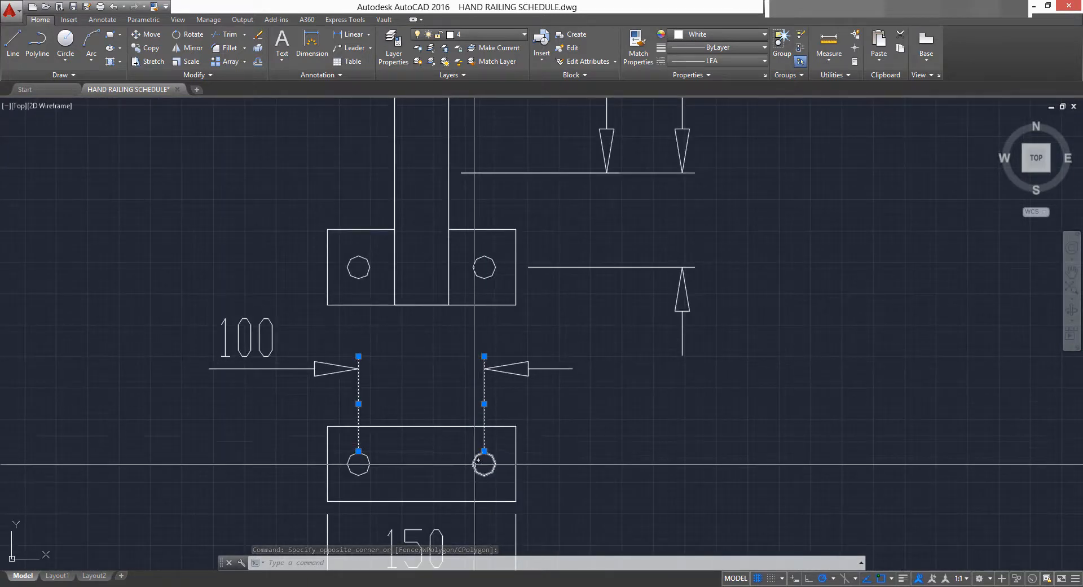
key(space)
click(485, 382)
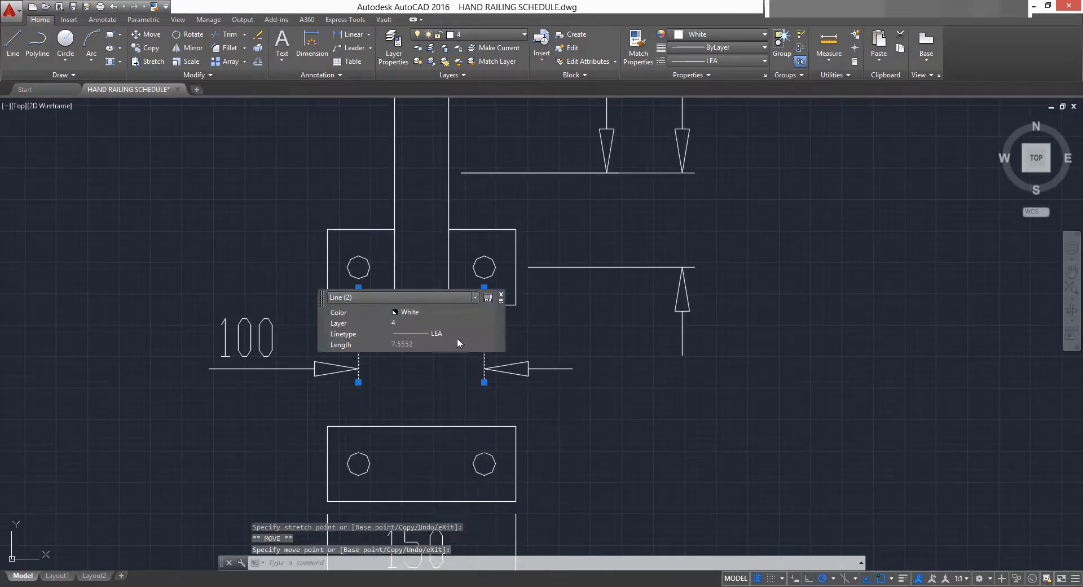
drag(238, 154, 176, 136)
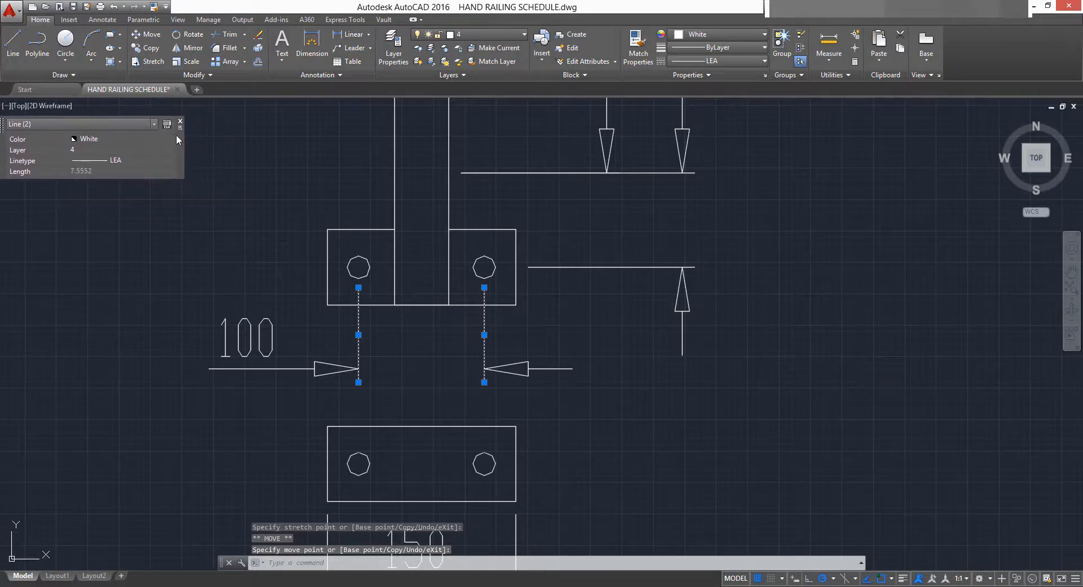
middle_drag(494, 389, 521, 388)
key(Escape)
key(Escape)
Erase the separate base plate view on the MS90 sheet, together with its 150 dimension and DIA 18 HOLES note.
scroll(562, 328, down, 4)
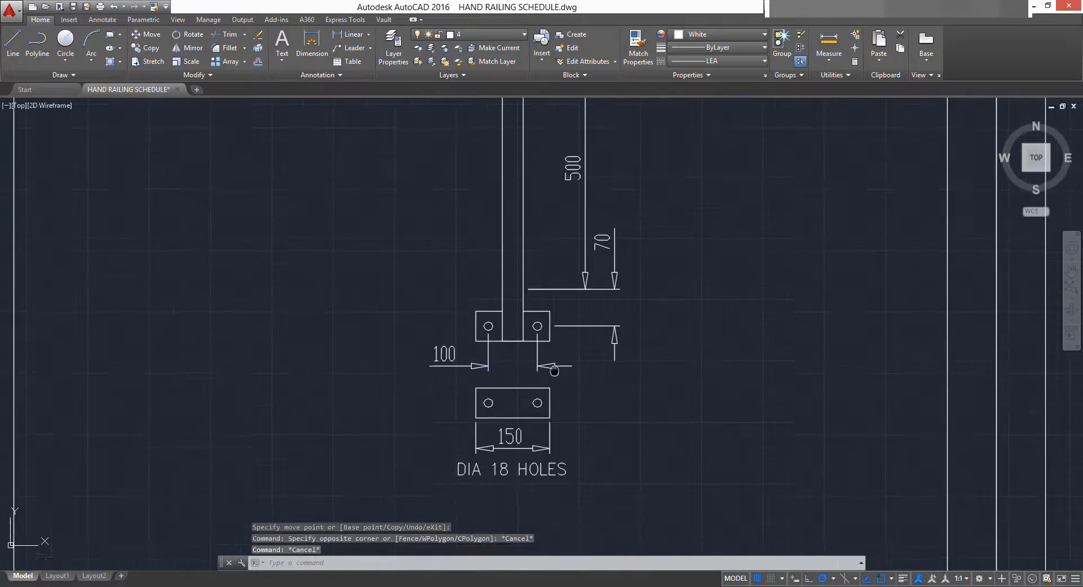
click(597, 369)
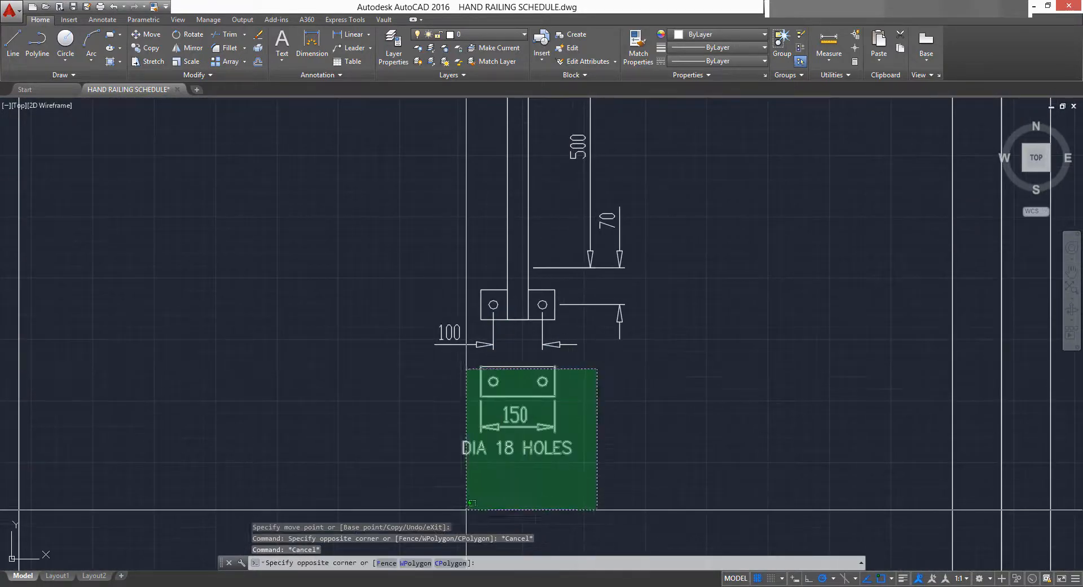
click(431, 458)
key(Delete)
click(507, 361)
click(486, 417)
key(Delete)
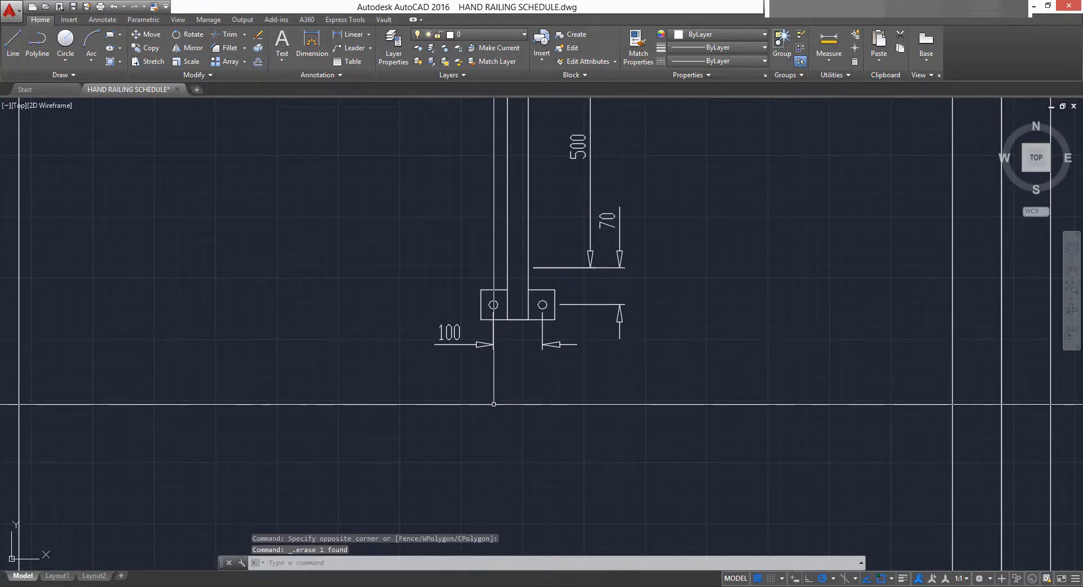
Erase the stanchion side view on the MSL30,35,40,45 sheet, together with its plate side view and the 10 and 60 dimensions.
scroll(498, 370, down, 4)
mouse_move(519, 356)
middle_down()
mouse_move(349, 384)
mouse_move(632, 370)
mouse_move(453, 402)
mouse_move(241, 379)
middle_up()
scroll(350, 377, up, 4)
scroll(519, 374, down, 4)
scroll(456, 401, down, 4)
scroll(464, 425, up, 3)
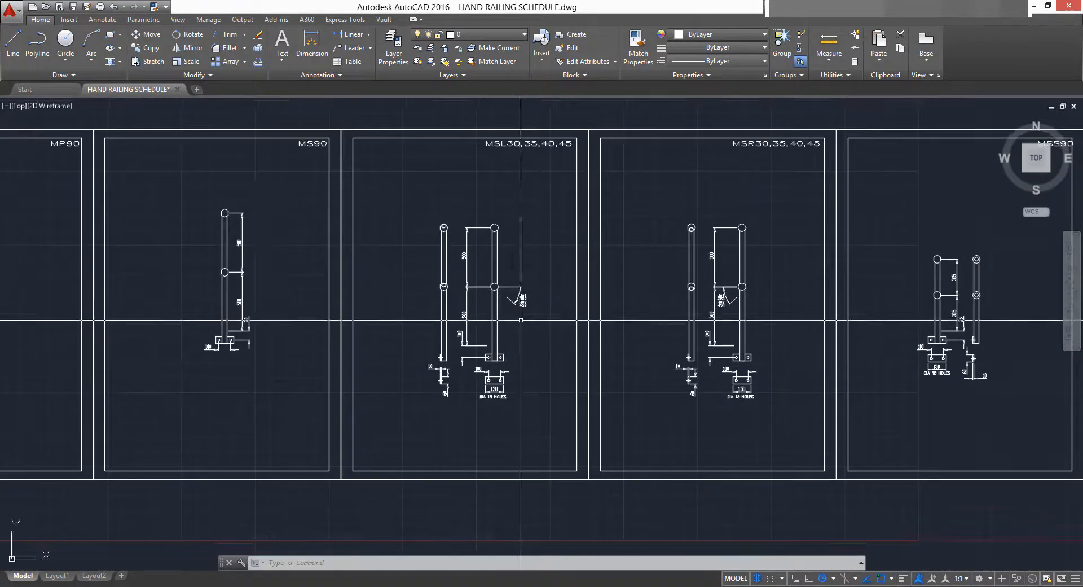
scroll(521, 318, up, 3)
mouse_move(496, 316)
middle_down()
mouse_move(582, 316)
mouse_move(459, 319)
mouse_move(405, 336)
middle_up()
scroll(541, 316, down, 3)
scroll(475, 315, up, 3)
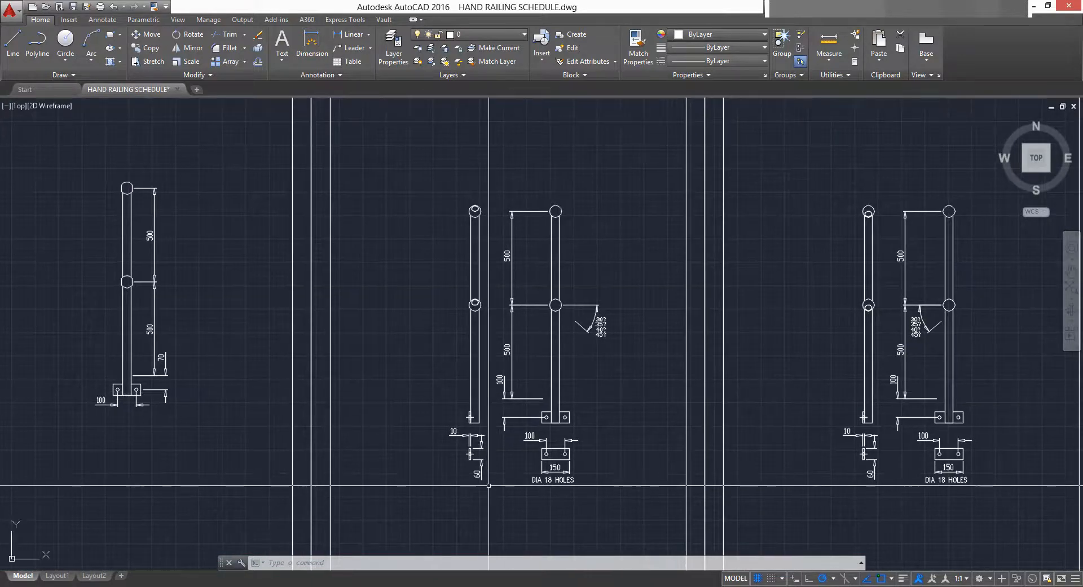
click(430, 220)
key(Delete)
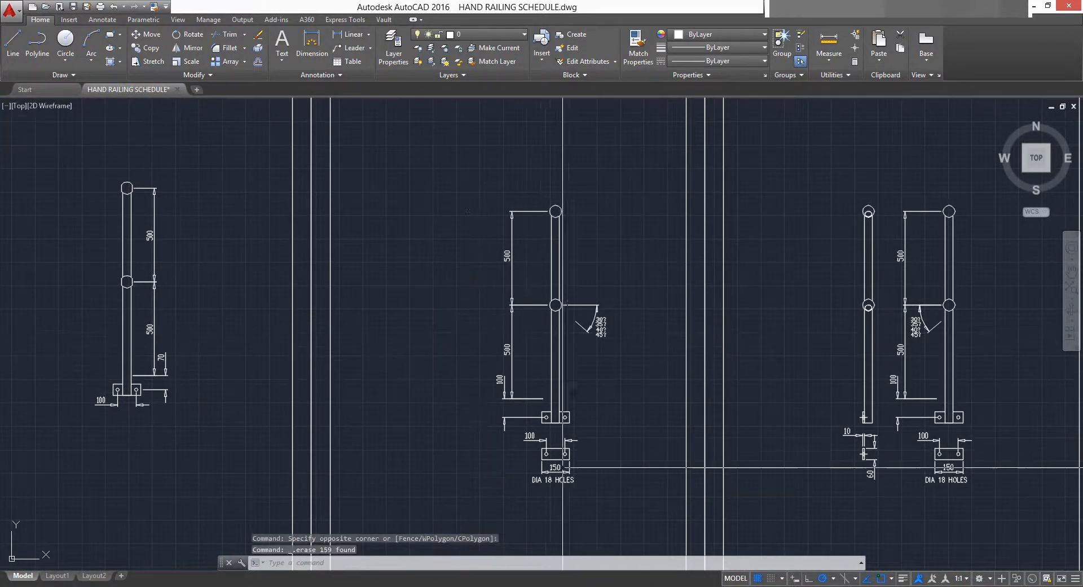
Move both extension lines of the MSL30,35,40,45 sheet's 100 hole spacing dimension up toward the stanchion's base plate.
scroll(569, 479, up, 2)
scroll(531, 429, up, 2)
scroll(566, 433, up, 4)
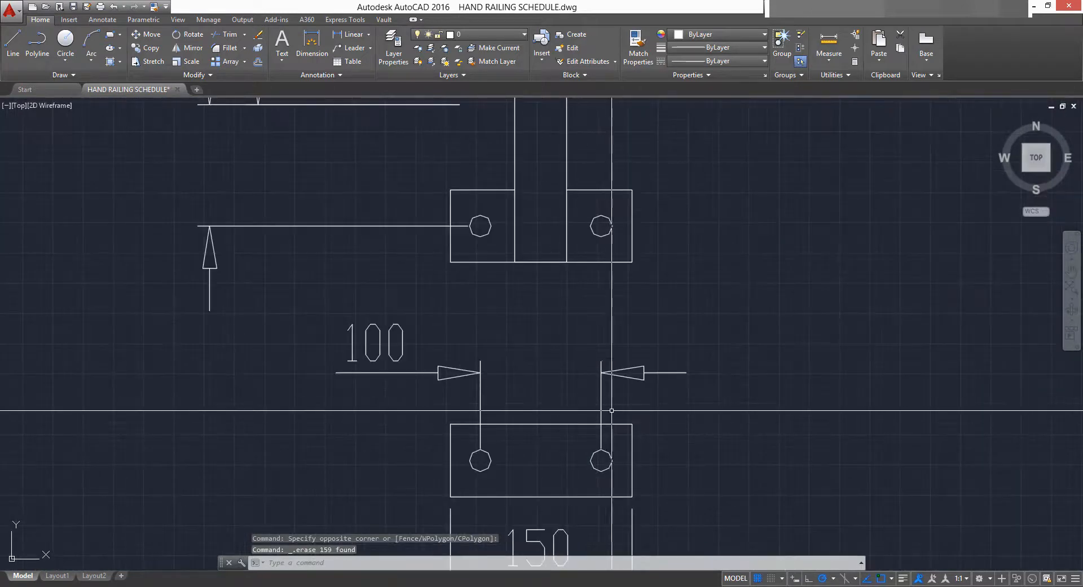
click(603, 382)
click(373, 406)
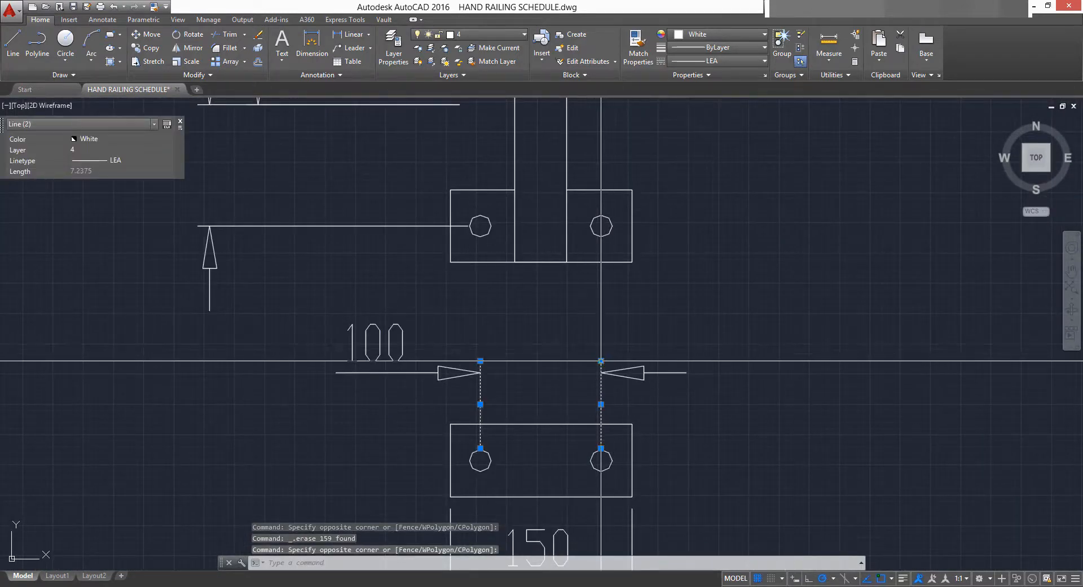
click(601, 449)
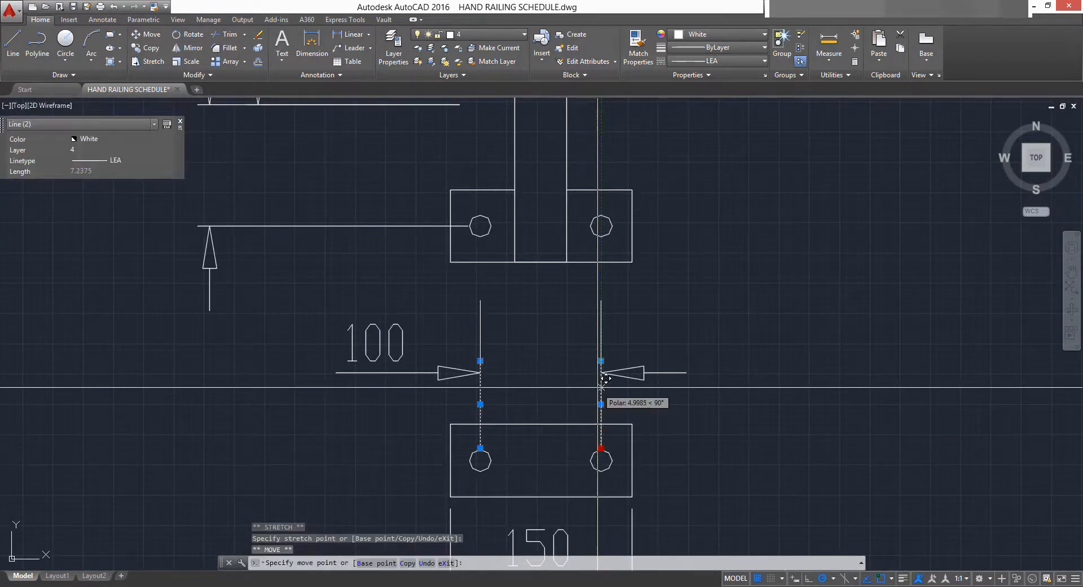
key(space)
key(Escape)
Move the whole 100 hole spacing dimension on the MSL30,35,40,45 sheet slightly up toward the base plate.
click(725, 307)
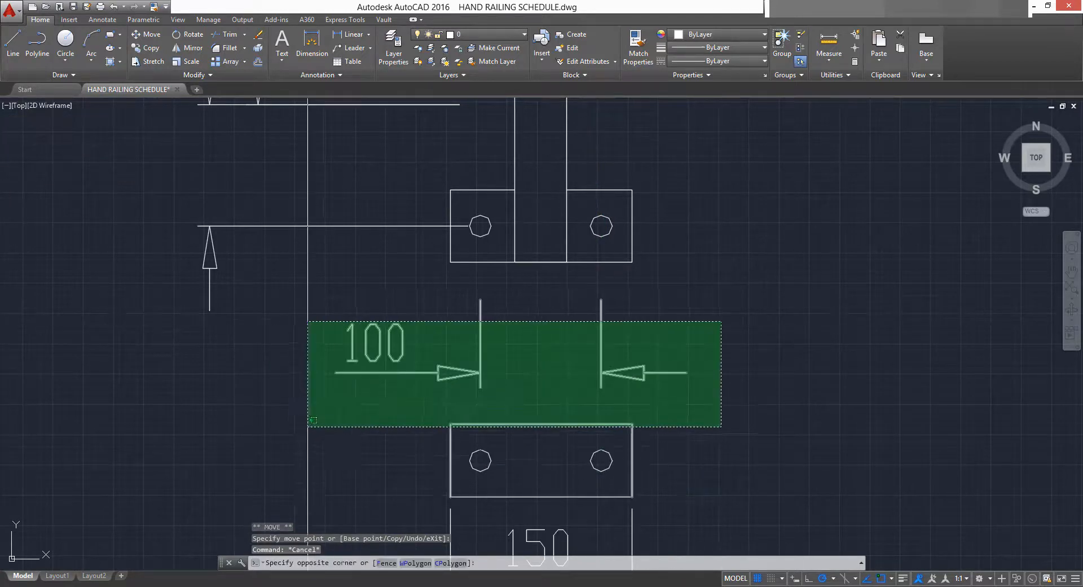
click(345, 391)
click(480, 300)
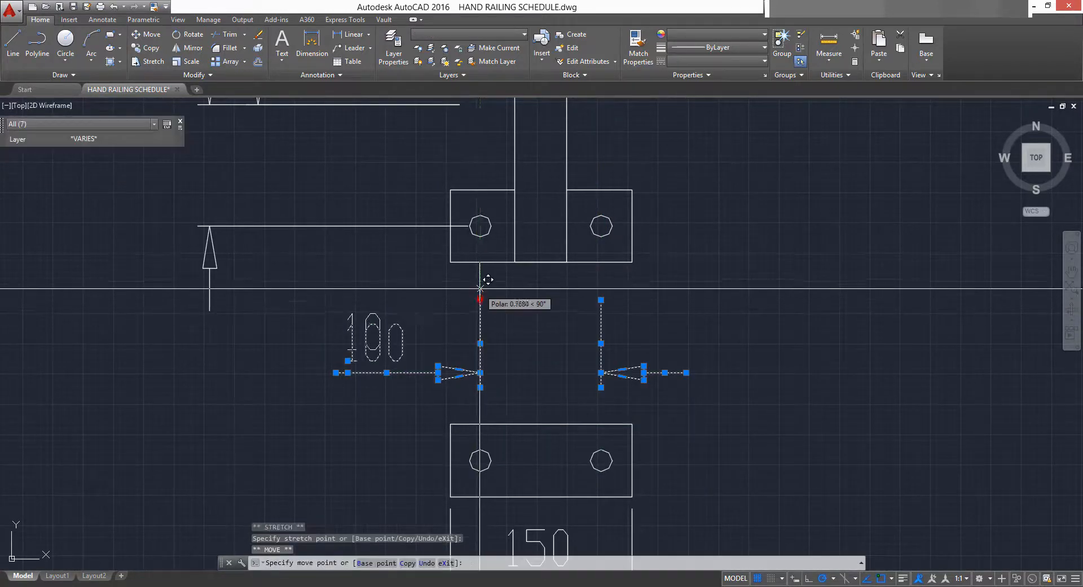
key(space)
key(Escape)
Erase the separate base plate view on the MSL30,35,40,45 sheet, together with its 150 dimension and DIA 18 HOLES note.
scroll(445, 351, down, 2)
click(652, 371)
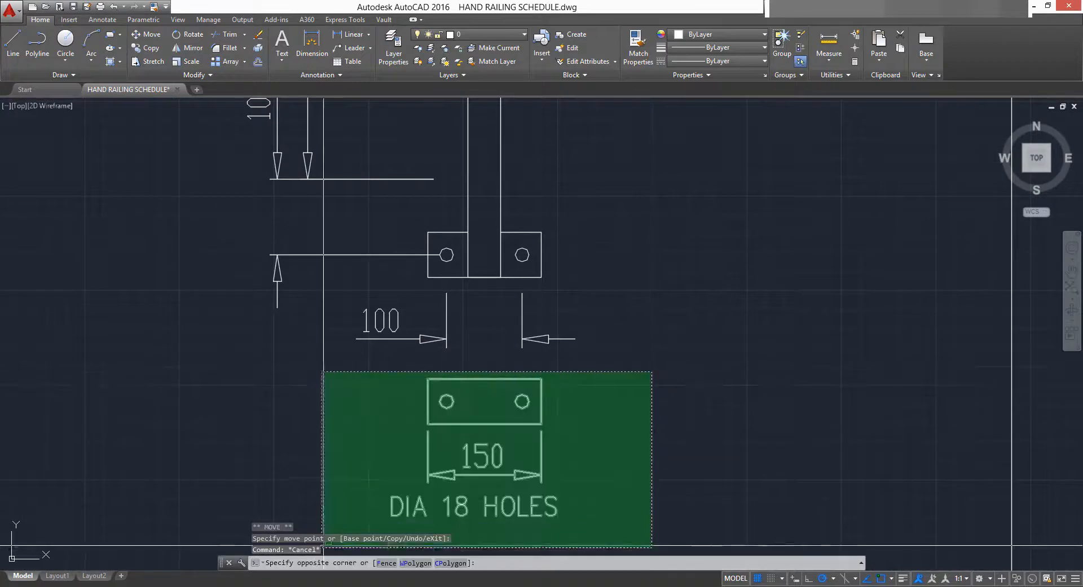
click(322, 539)
key(Delete)
scroll(461, 379, down, 6)
scroll(432, 365, up, 4)
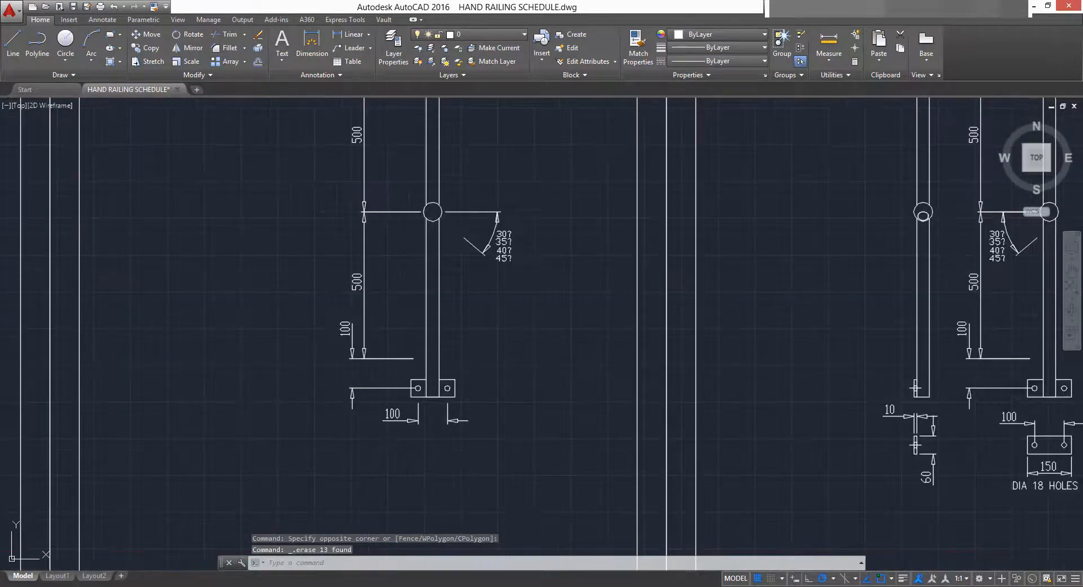
Erase the entire MSR30,35,40,45 sheet, including its frame, title, stanchion views and dimensions.
scroll(663, 283, down, 2)
middle_drag(662, 282, 410, 338)
scroll(630, 327, down, 2)
mouse_move(629, 327)
middle_down()
mouse_move(606, 337)
mouse_move(716, 316)
middle_up()
scroll(615, 311, up, 2)
scroll(608, 338, down, 3)
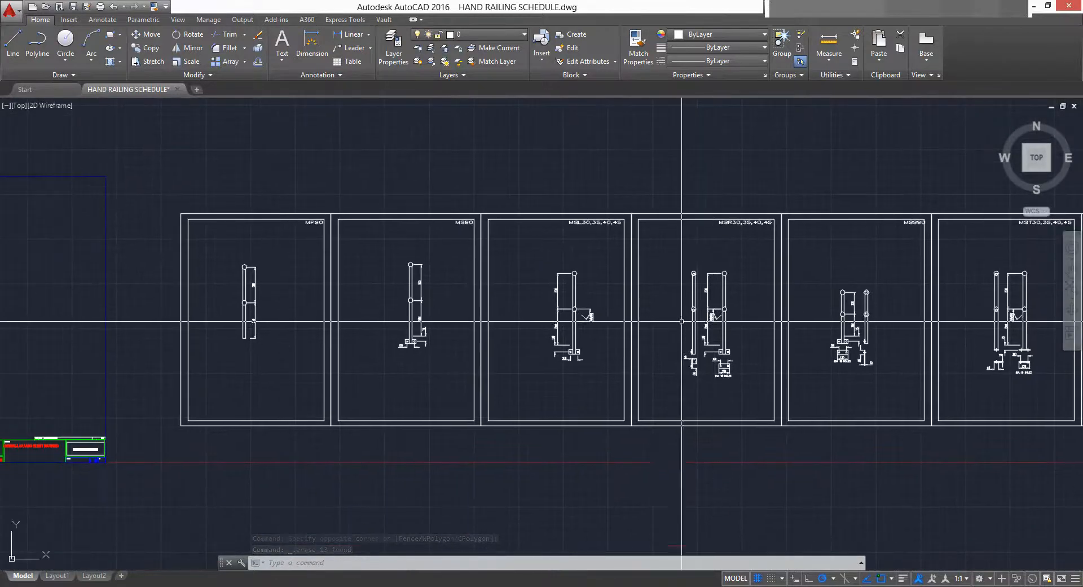
scroll(537, 327, up, 2)
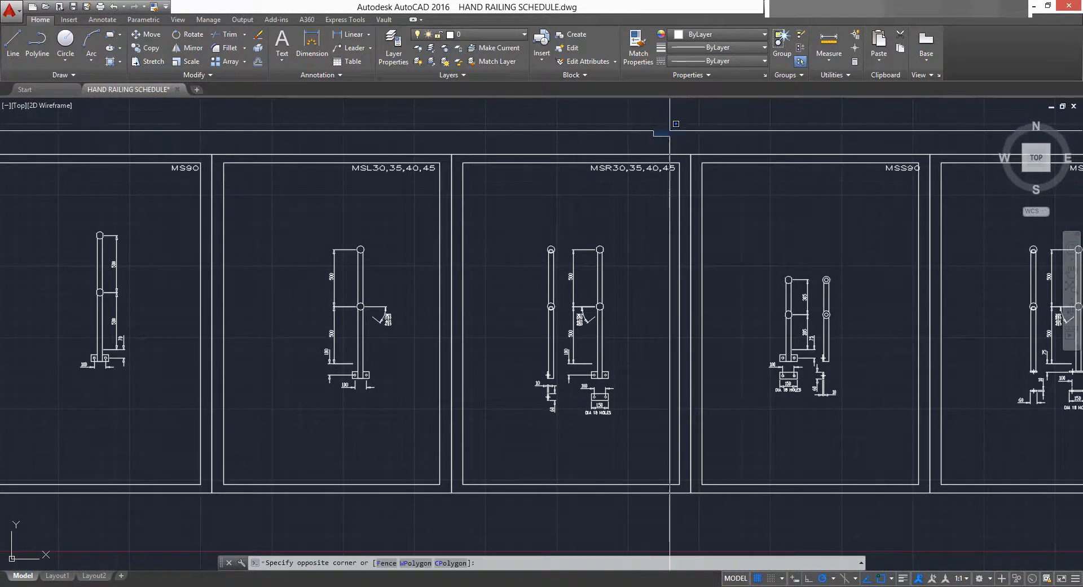
click(689, 119)
click(514, 467)
key(Delete)
middle_drag(511, 466, 443, 438)
click(388, 243)
key(Delete)
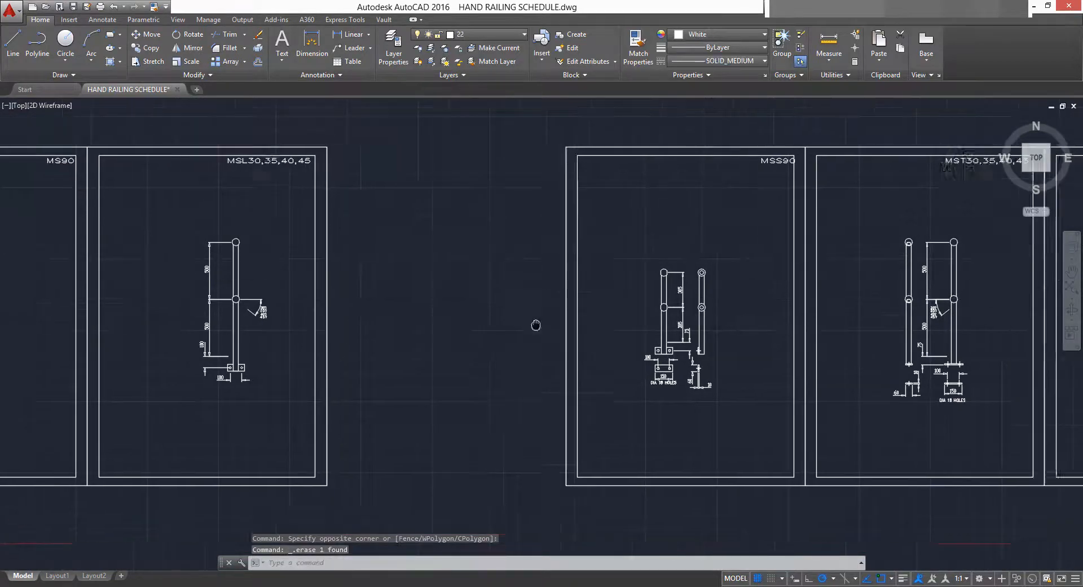
Erase all stanchion and base plate views with their dimensions and notes from the MSS90 sheet, keeping its frame and title.
scroll(533, 327, up, 2)
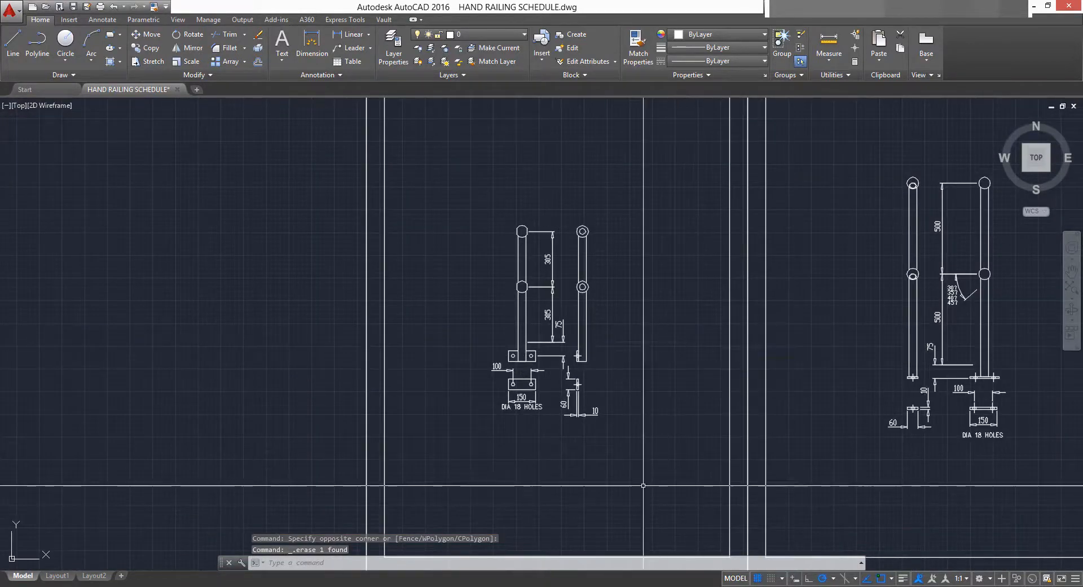
scroll(644, 485, down, 5)
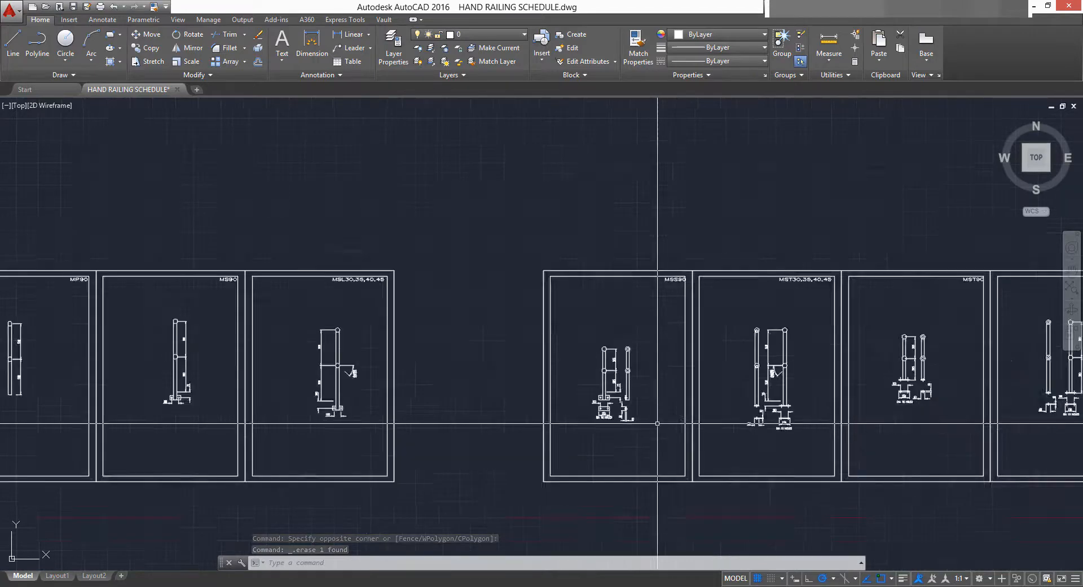
middle_drag(461, 383, 580, 372)
scroll(462, 373, up, 5)
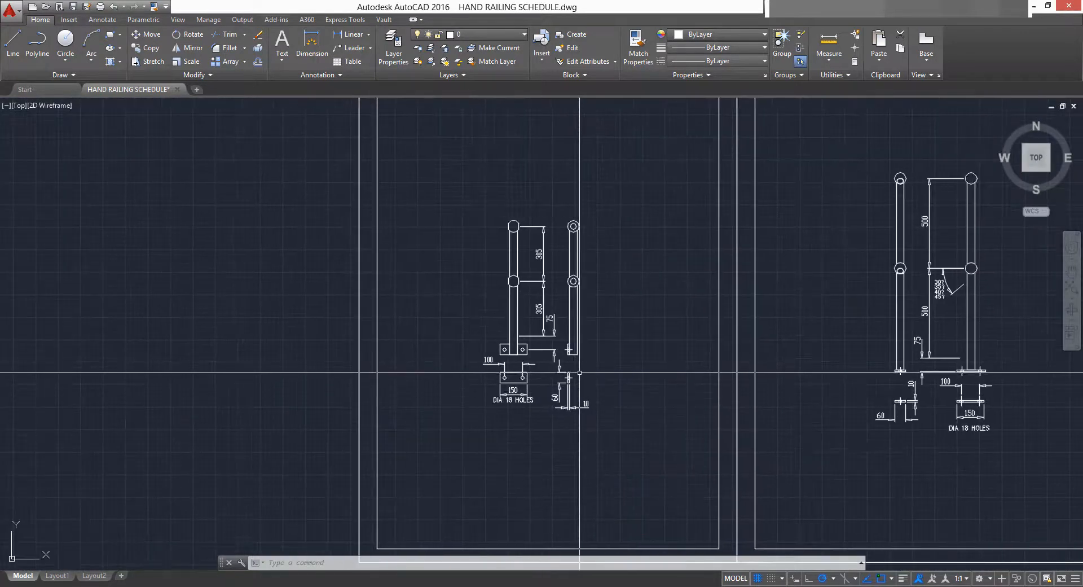
click(577, 455)
click(623, 461)
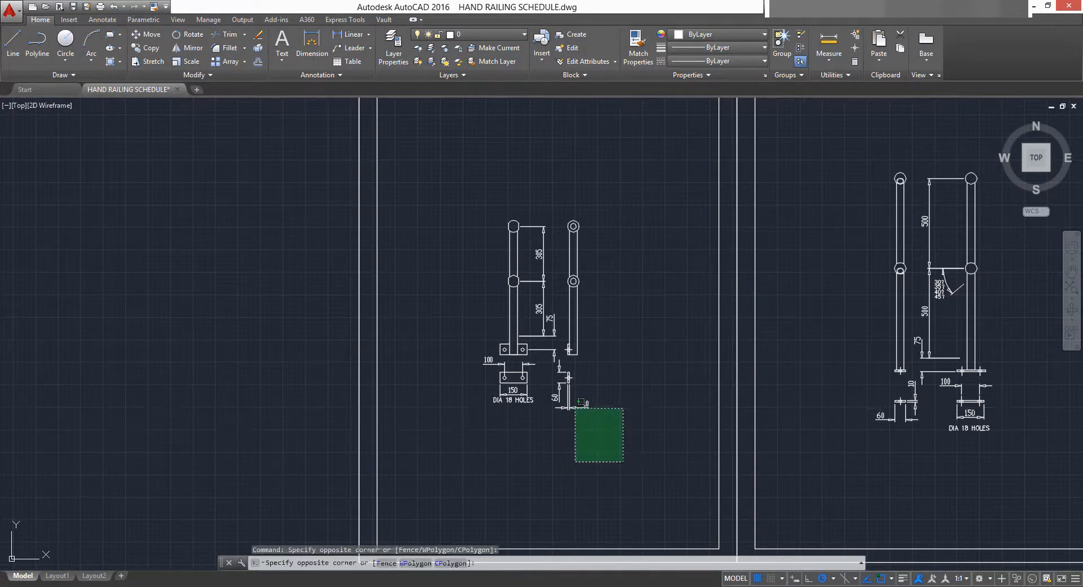
click(619, 292)
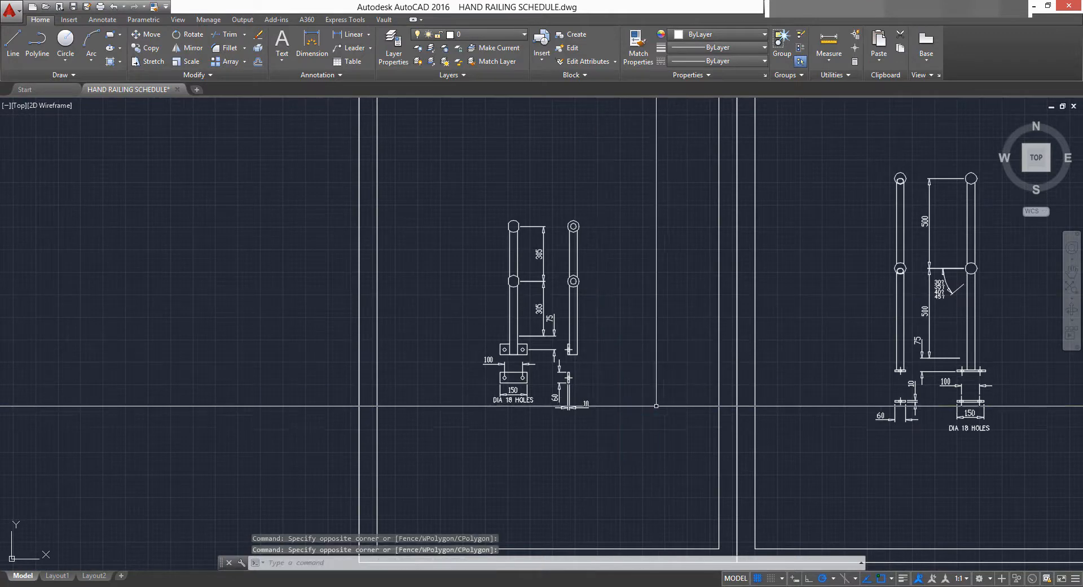
click(645, 483)
click(551, 327)
key(Delete)
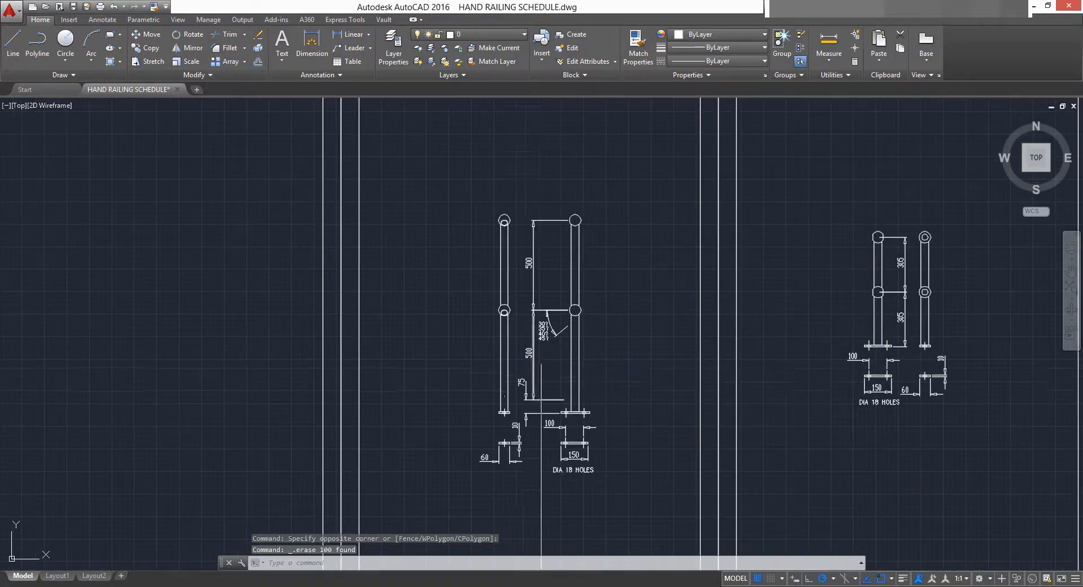
Erase both MST90 stanchion views and their base plate details, dimensions and hole note, keeping the sheet frame and title.
middle_drag(542, 359, 551, 332)
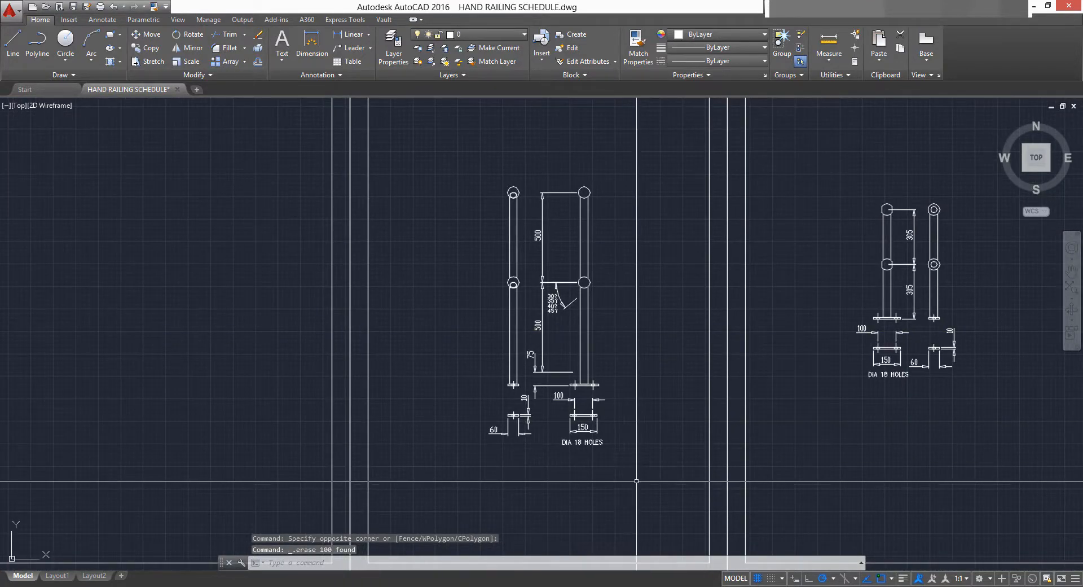
middle_drag(651, 447, 462, 445)
click(813, 430)
click(653, 169)
key(Delete)
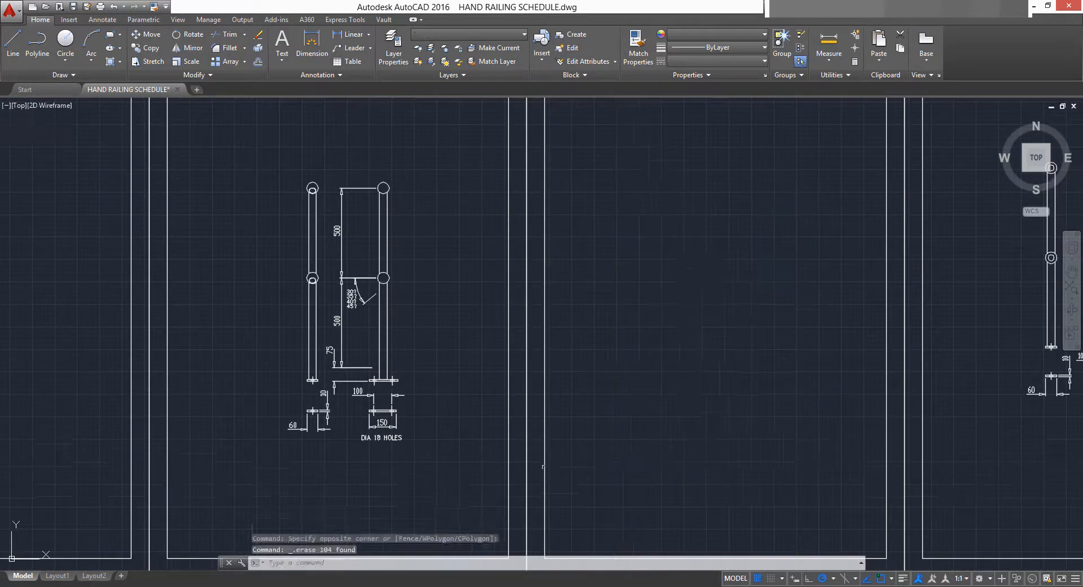
Erase both stanchion views with their base plate details, angle notes and dimensions from the MST30,35,40,45 sheet.
mouse_move(417, 474)
middle_down()
mouse_move(518, 472)
mouse_move(621, 446)
middle_up()
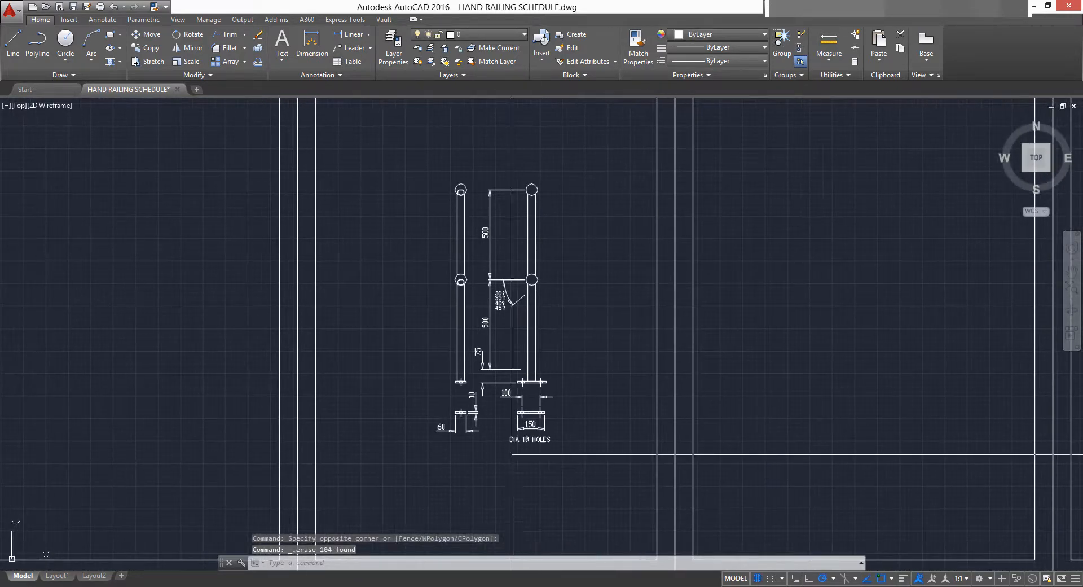
scroll(685, 435, down, 4)
middle_drag(697, 421, 573, 411)
scroll(594, 385, up, 3)
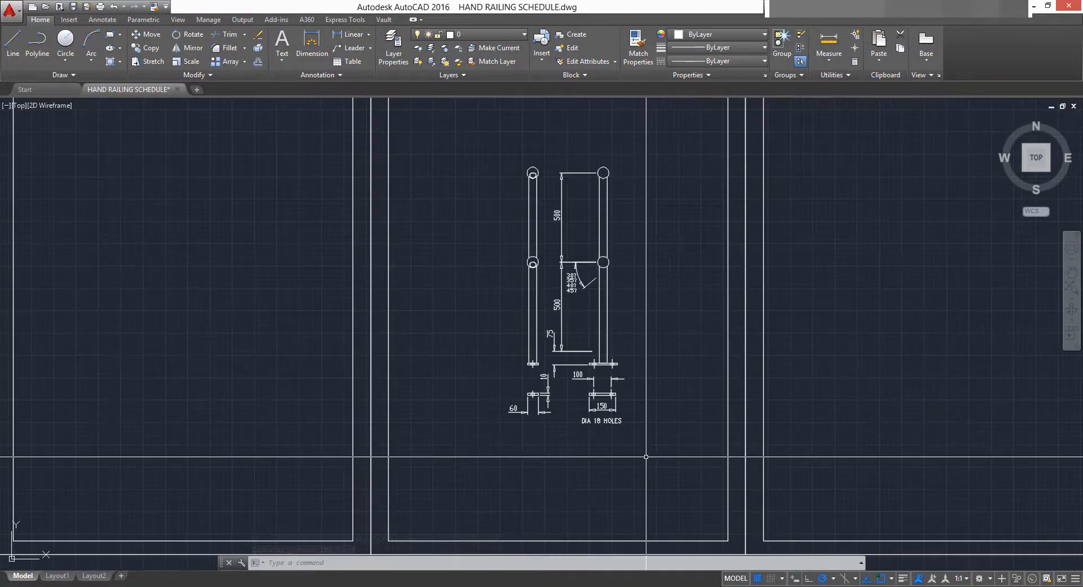
click(643, 469)
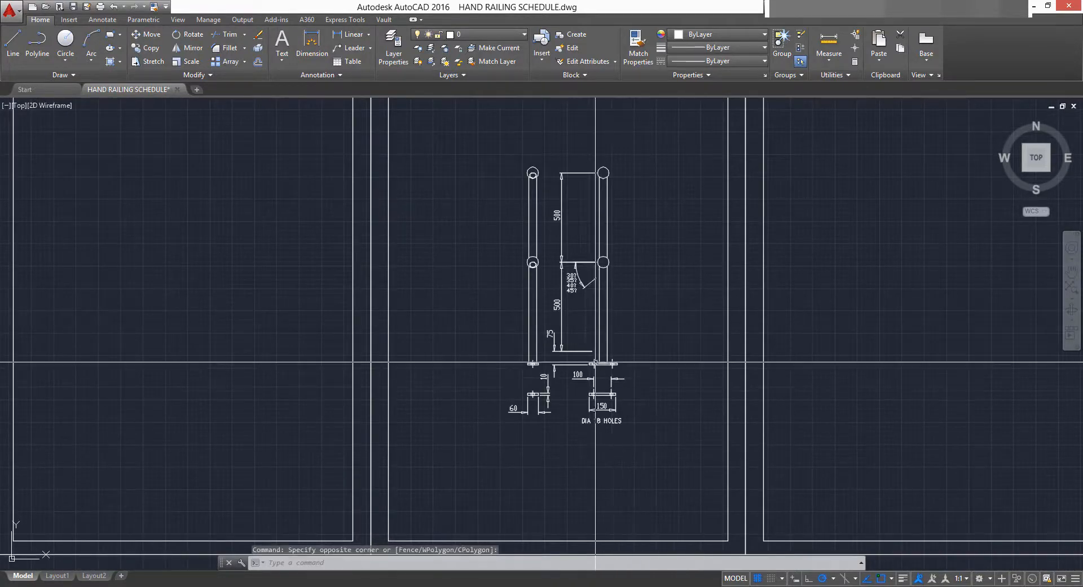
click(656, 488)
click(512, 181)
key(Delete)
Erase the end-view base plate detail below the MT90 end-view stanchion, with its 60 and 10 dimensions.
scroll(519, 149, down, 5)
scroll(732, 235, up, 3)
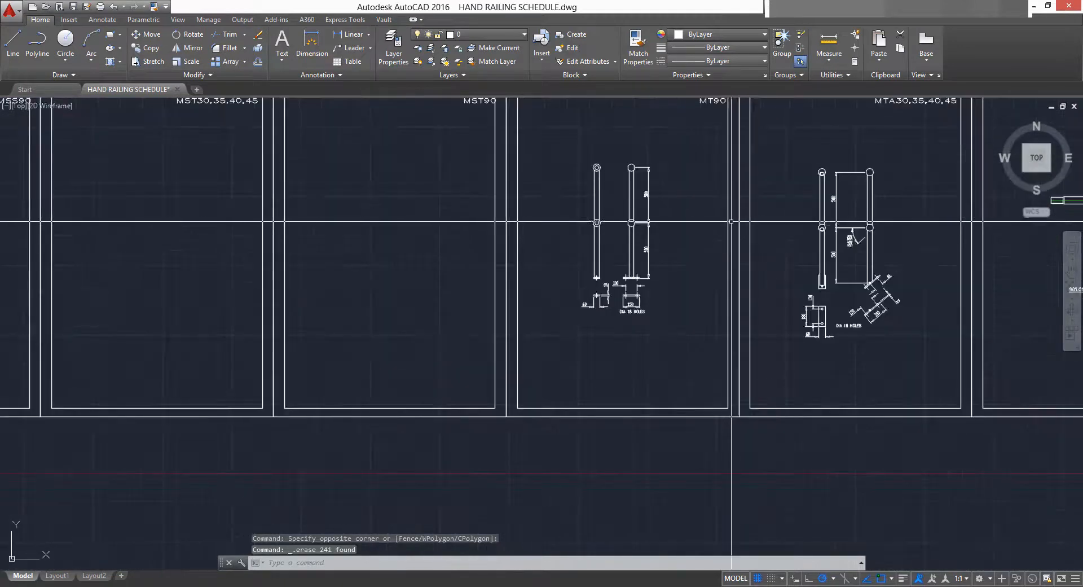
scroll(636, 318, up, 3)
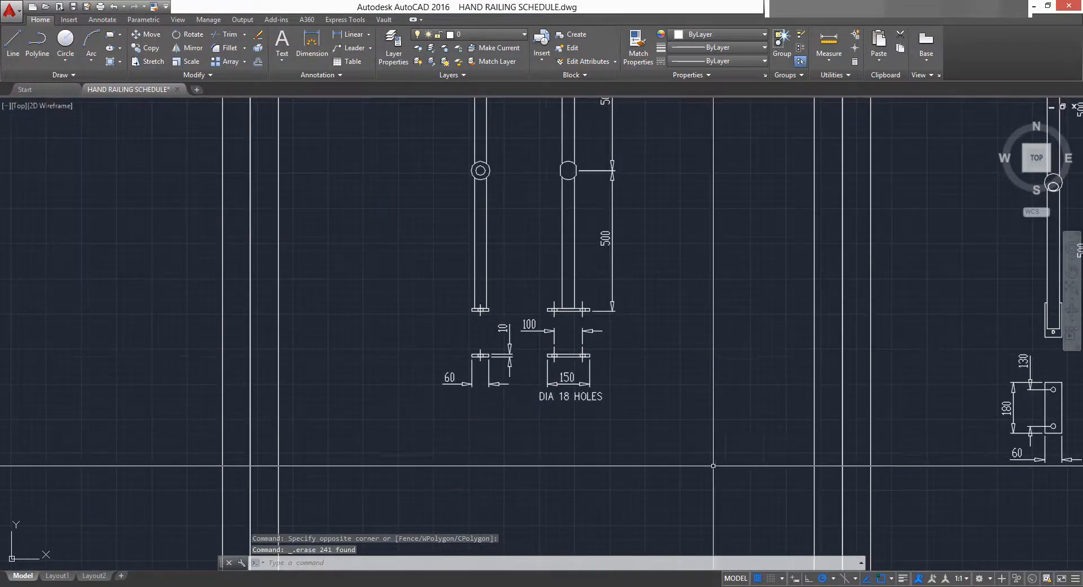
middle_drag(617, 264, 609, 431)
middle_drag(611, 482, 620, 364)
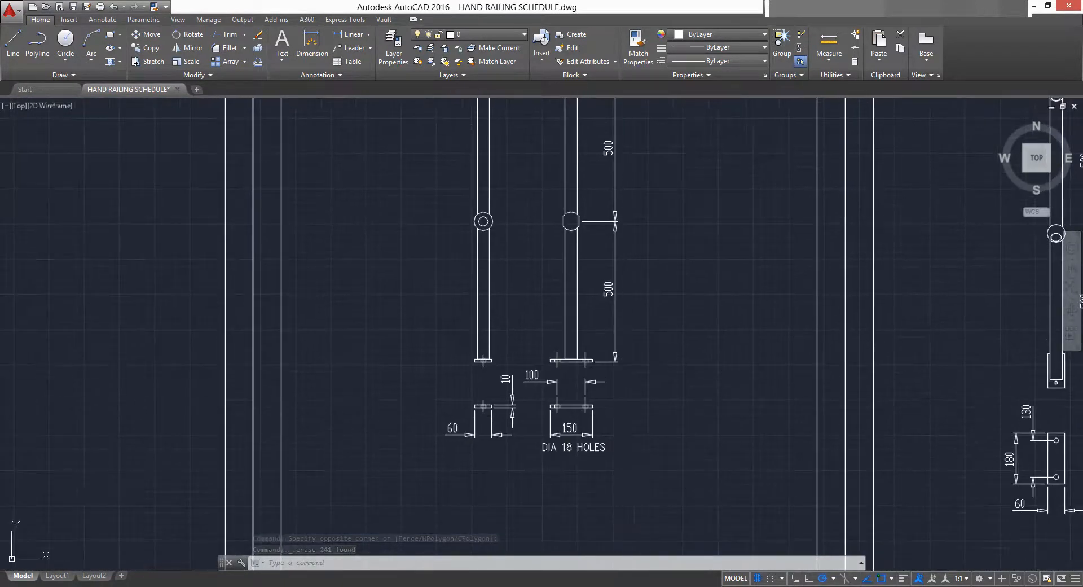
scroll(602, 475, up, 2)
middle_drag(603, 474, 641, 464)
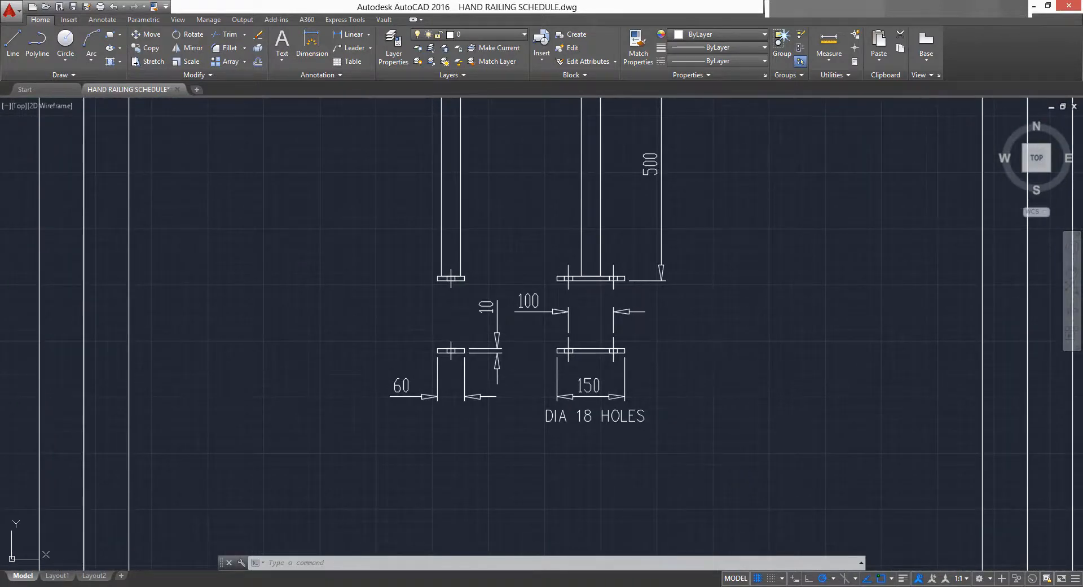
click(537, 333)
click(378, 442)
key(Delete)
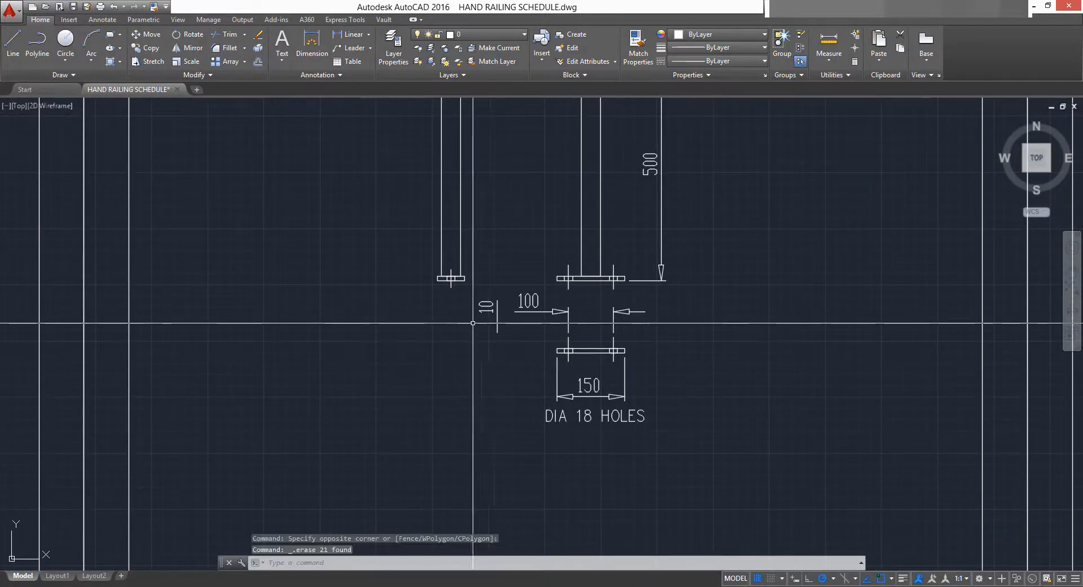
Erase the end-view stanchion with its two rail circles from the MT90 sheet, keeping the dimensioned front view.
scroll(468, 417, down, 6)
scroll(475, 285, up, 2)
click(473, 252)
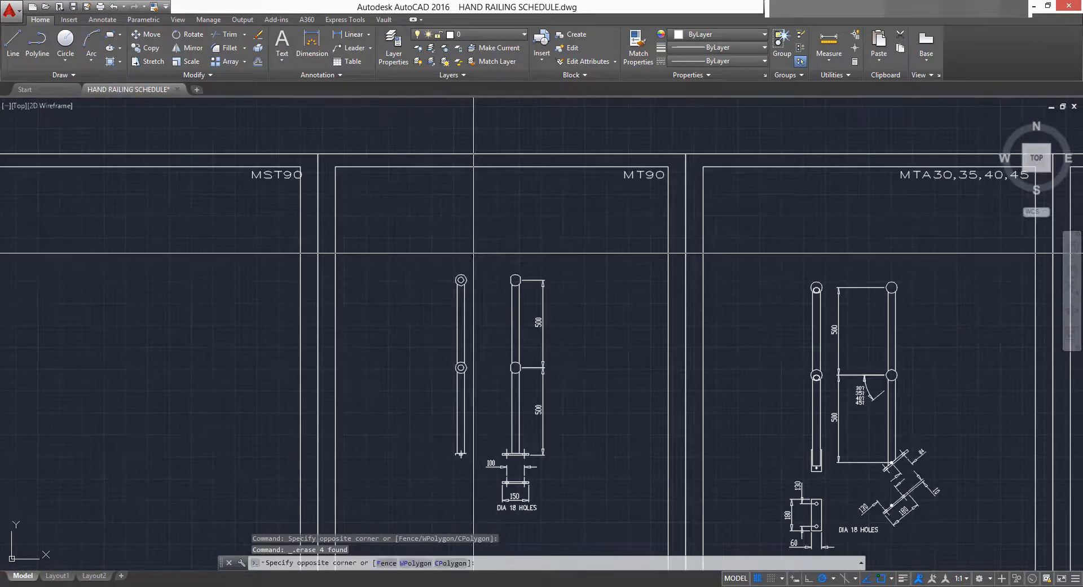
click(421, 479)
key(Delete)
Move both extension lines of MT90's 100 hole-spacing dimension up to the ends of the stanchion base plate's hole centrelines.
scroll(490, 501, up, 4)
scroll(548, 430, up, 6)
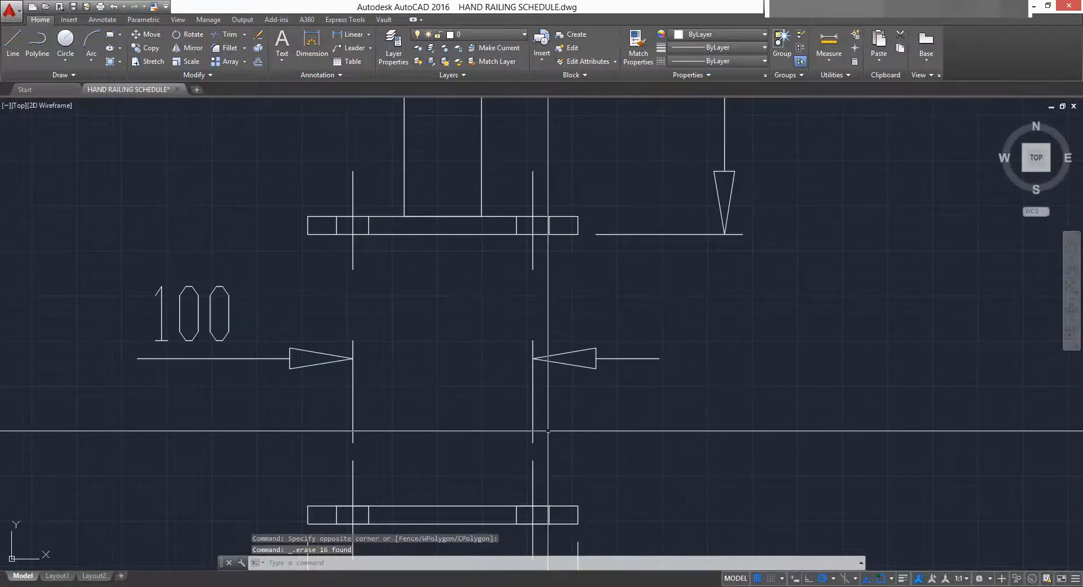
click(290, 425)
click(532, 443)
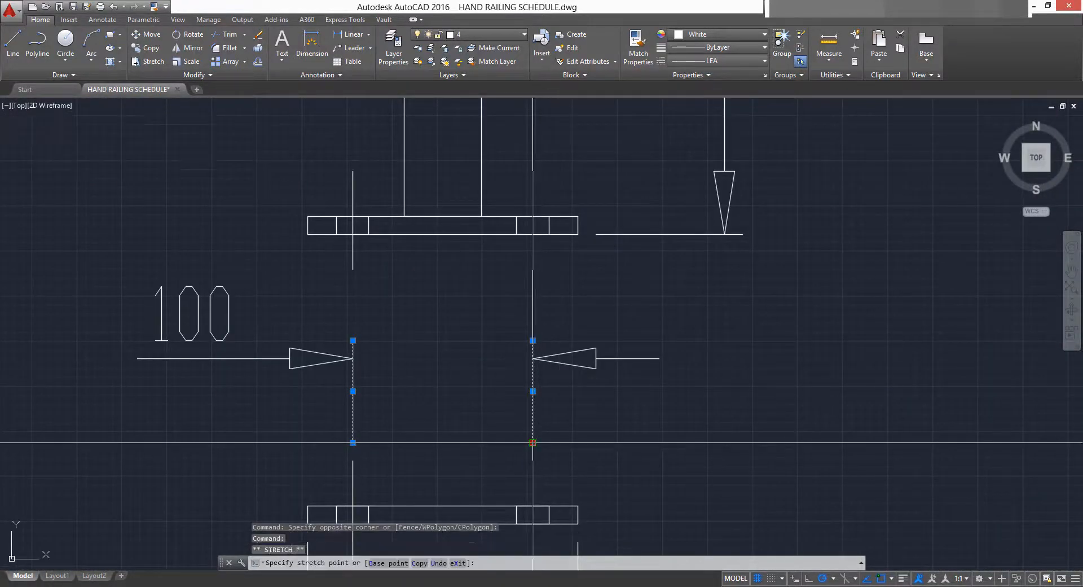
key(space)
key(Escape)
click(719, 300)
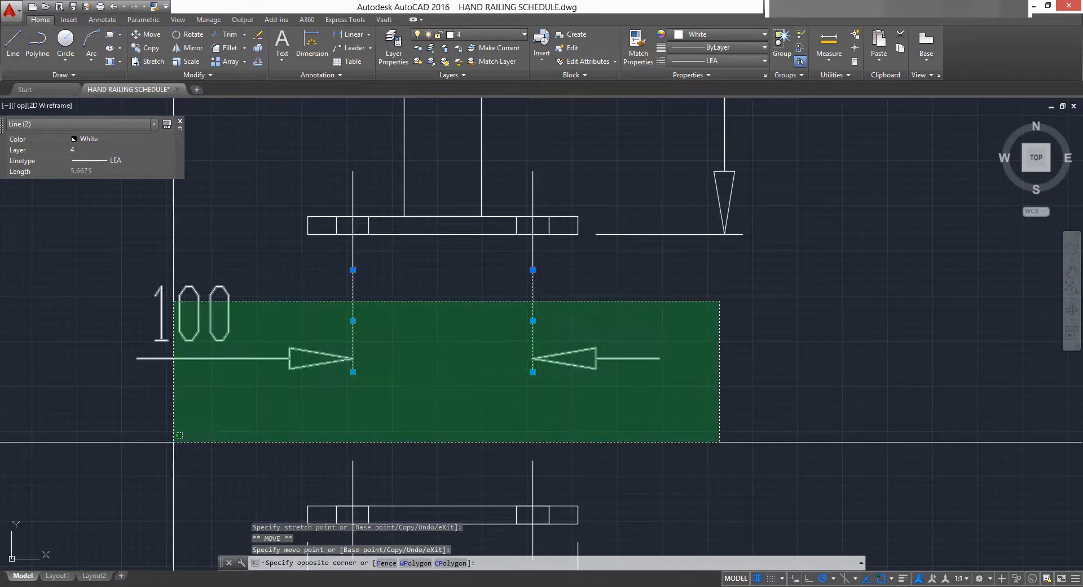
click(621, 396)
key(Escape)
Erase the detached lower base plate detail on MT90 together with its 150 dimension and hole note.
scroll(616, 415, down, 1)
middle_drag(615, 409, 604, 308)
click(640, 336)
scroll(444, 420, down, 2)
mouse_move(444, 419)
middle_down()
mouse_move(445, 400)
mouse_move(385, 390)
mouse_move(555, 420)
middle_up()
click(390, 483)
key(Delete)
On the MTA30,35,40,45 sheet, change the dimension text beside the stanchion's inclined base plate to 85.
scroll(294, 395, down, 6)
scroll(394, 389, up, 2)
scroll(553, 420, down, 2)
mouse_move(676, 421)
middle_down()
mouse_move(447, 378)
mouse_move(557, 345)
middle_up()
scroll(447, 378, up, 2)
scroll(700, 380, down, 6)
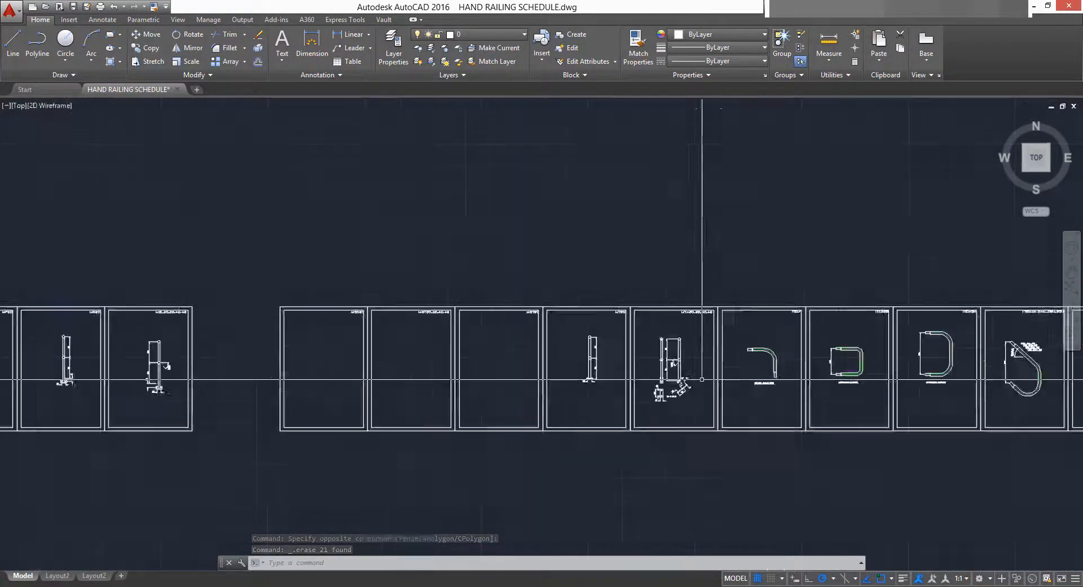
scroll(702, 380, down, 2)
middle_drag(702, 380, 572, 346)
scroll(569, 344, up, 2)
scroll(568, 344, up, 8)
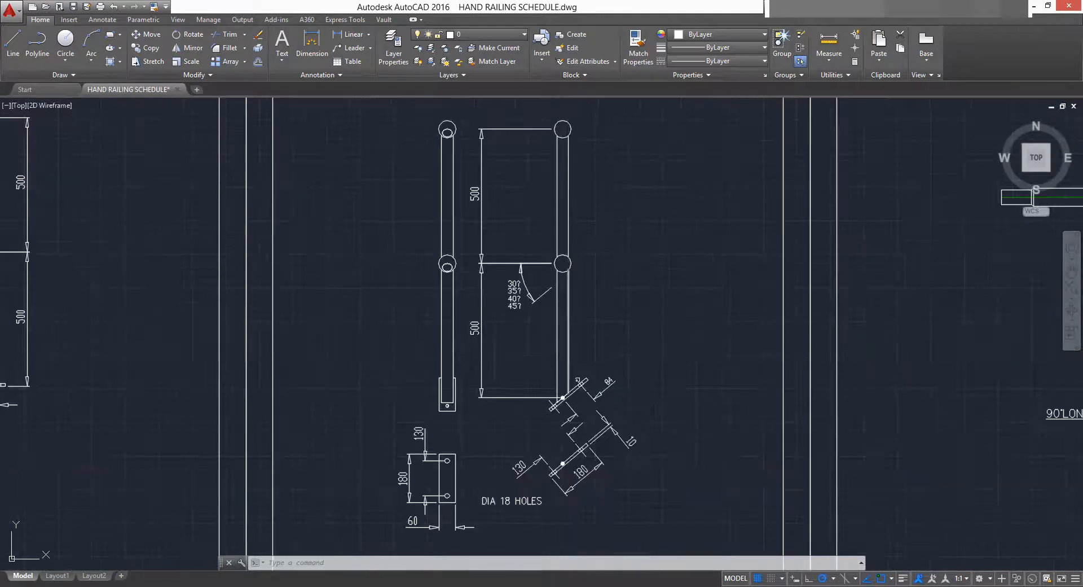
middle_drag(585, 424, 596, 360)
scroll(591, 366, up, 2)
scroll(596, 359, up, 2)
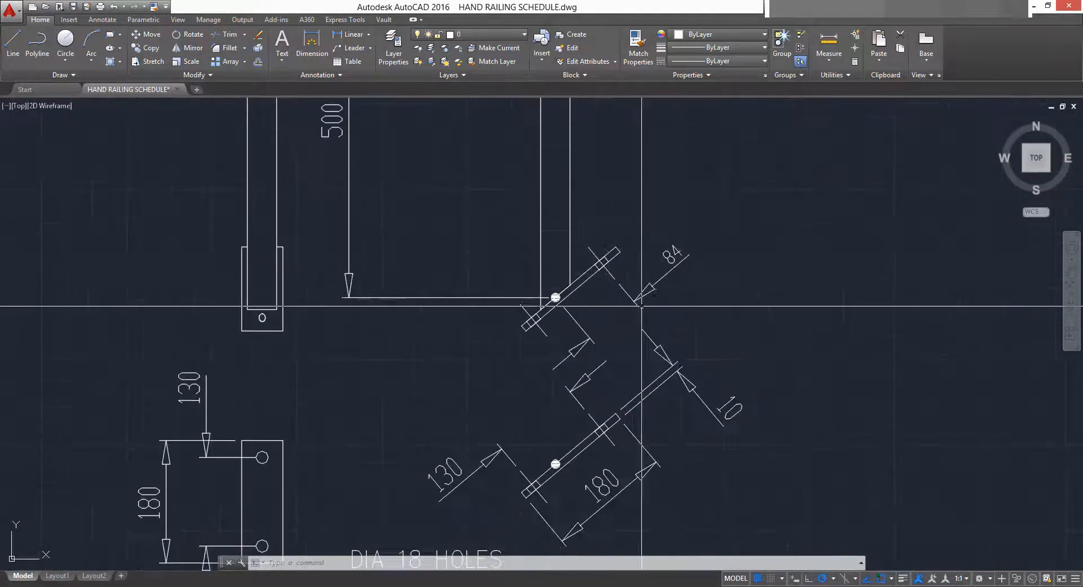
double_click(670, 254)
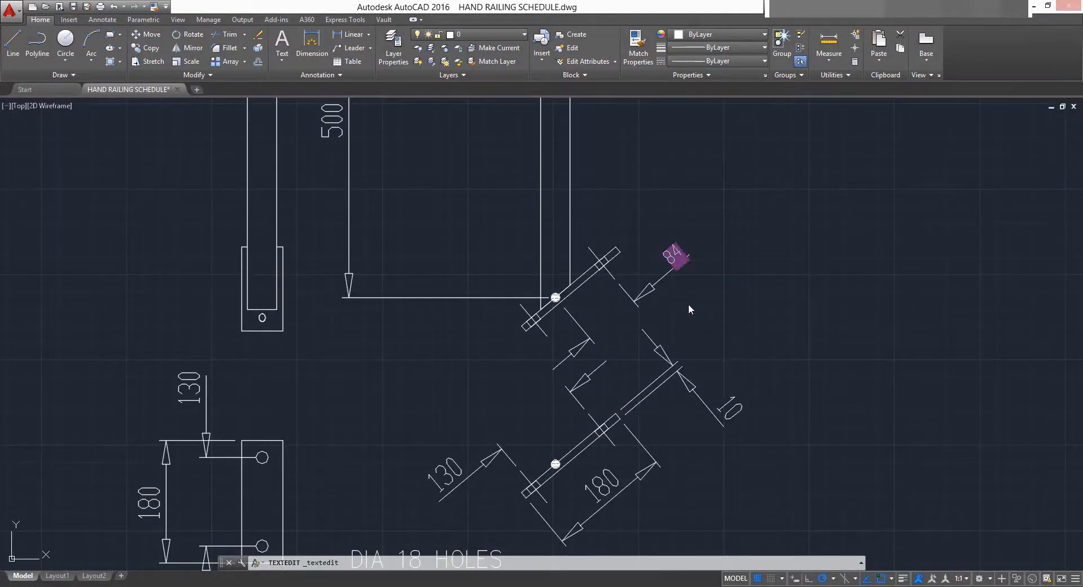
text(85)
click(790, 314)
Erase MTA30,35,40,45's flat base plate view with its 130, 180 and 60 dimensions, plus the DIA 18 HOLES note.
middle_drag(569, 393, 538, 319)
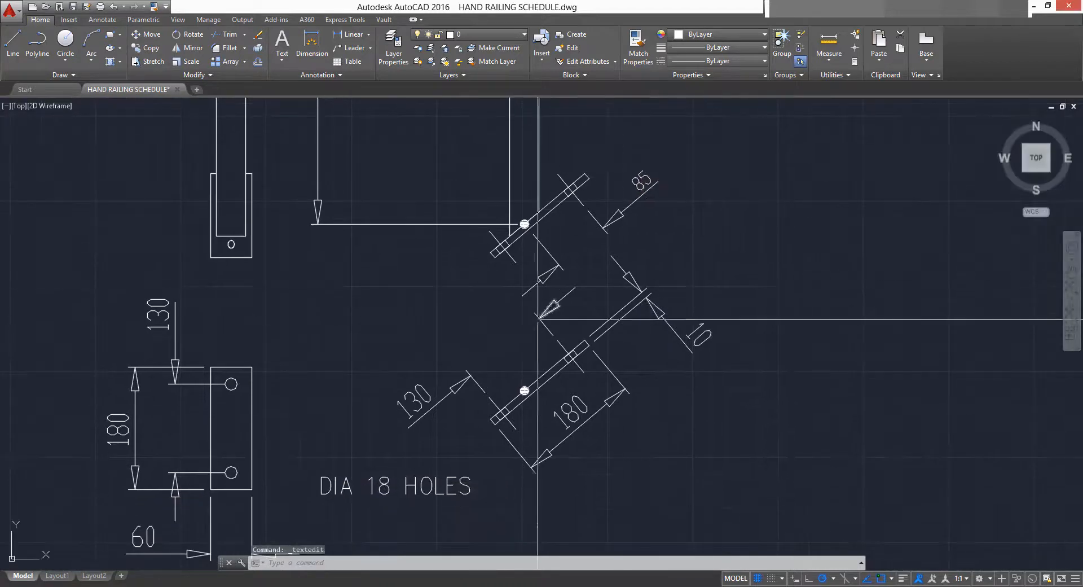
middle_drag(580, 292, 765, 327)
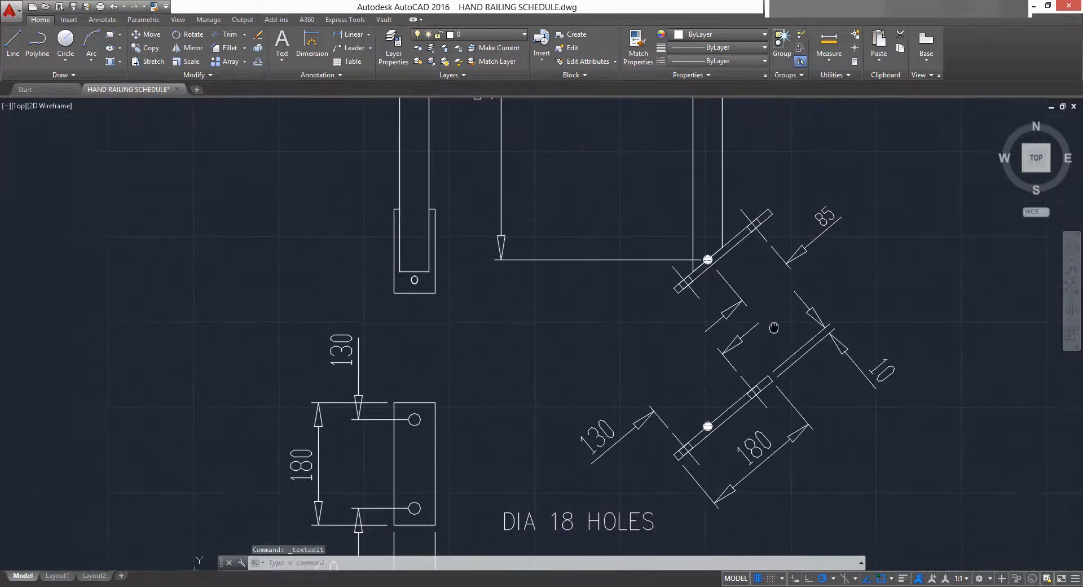
middle_drag(501, 384, 551, 282)
click(532, 263)
scroll(354, 491, down, 3)
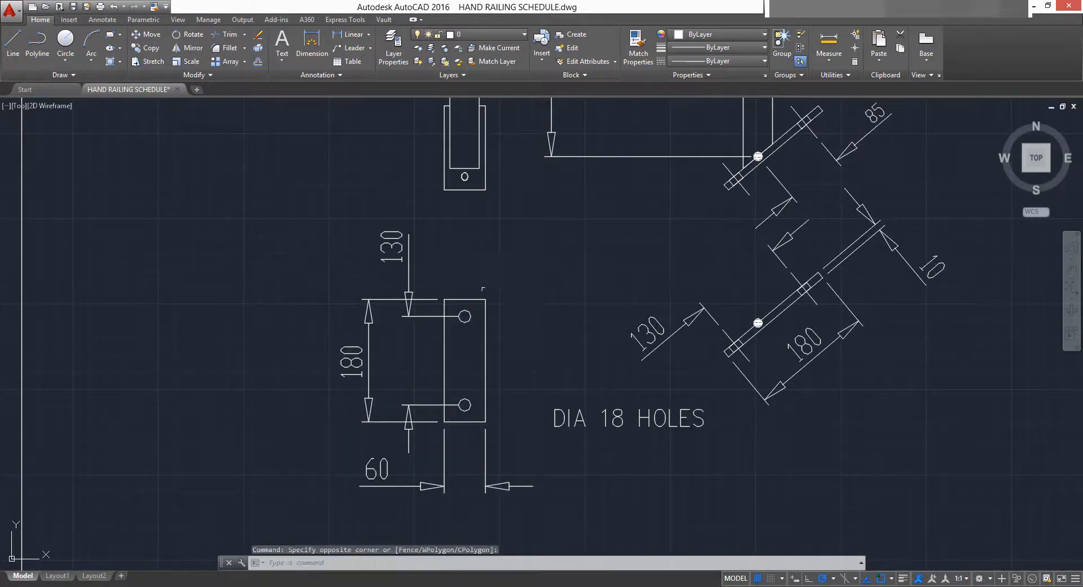
click(337, 485)
key(Delete)
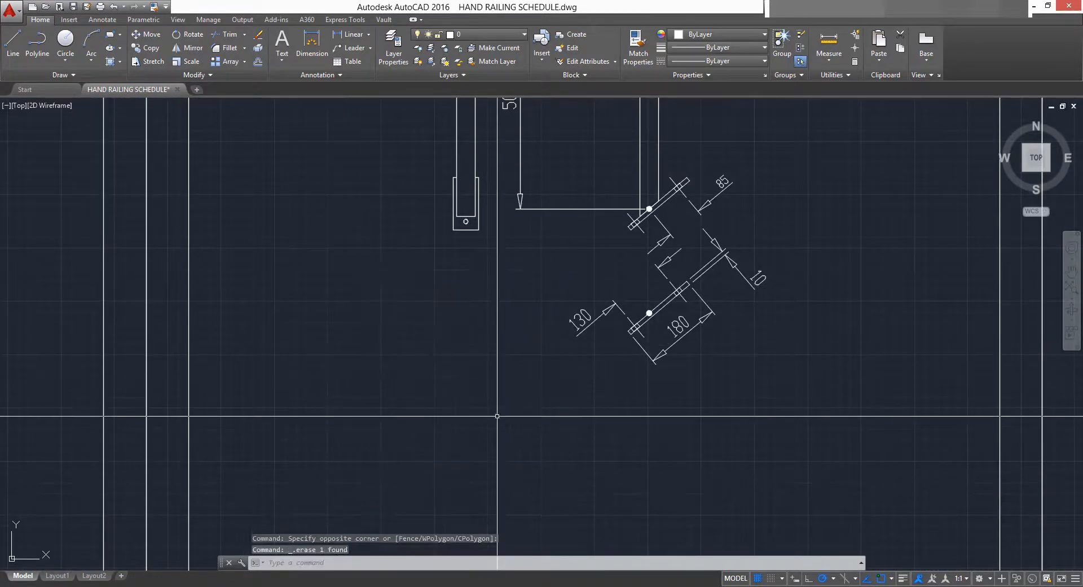
Erase the end-view stanchion and its attached base plate from the MTA30,35,40,45 sheet.
middle_drag(492, 264, 484, 478)
scroll(483, 471, down, 2)
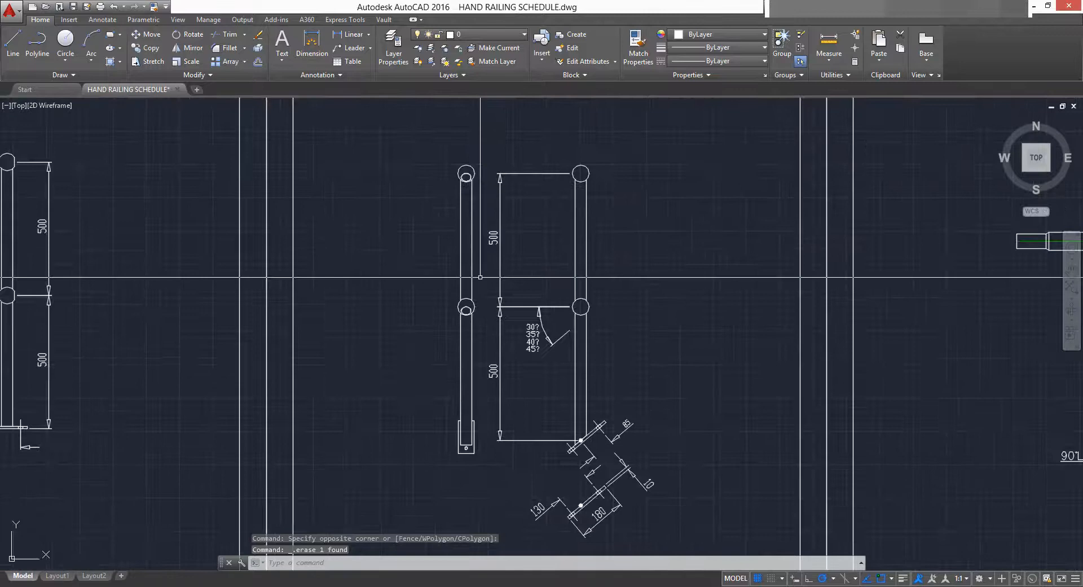
click(484, 147)
click(410, 508)
key(Delete)
Move the detached inclined base plate detail and its dimensions horizontally away from beneath the stanchion, about 29 units.
middle_drag(585, 511, 533, 450)
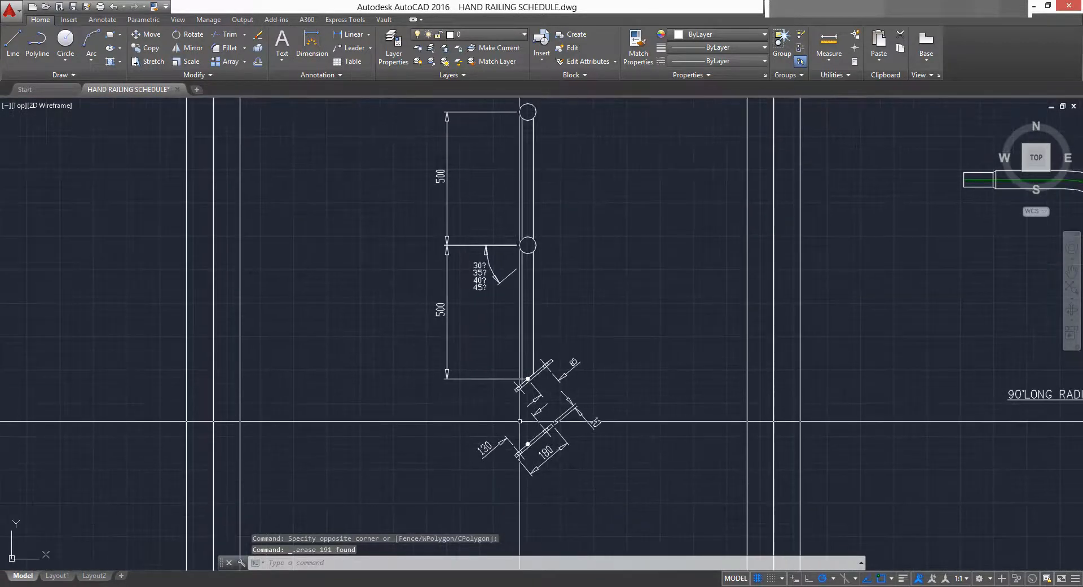
scroll(551, 413, up, 4)
middle_drag(568, 416, 612, 319)
click(723, 489)
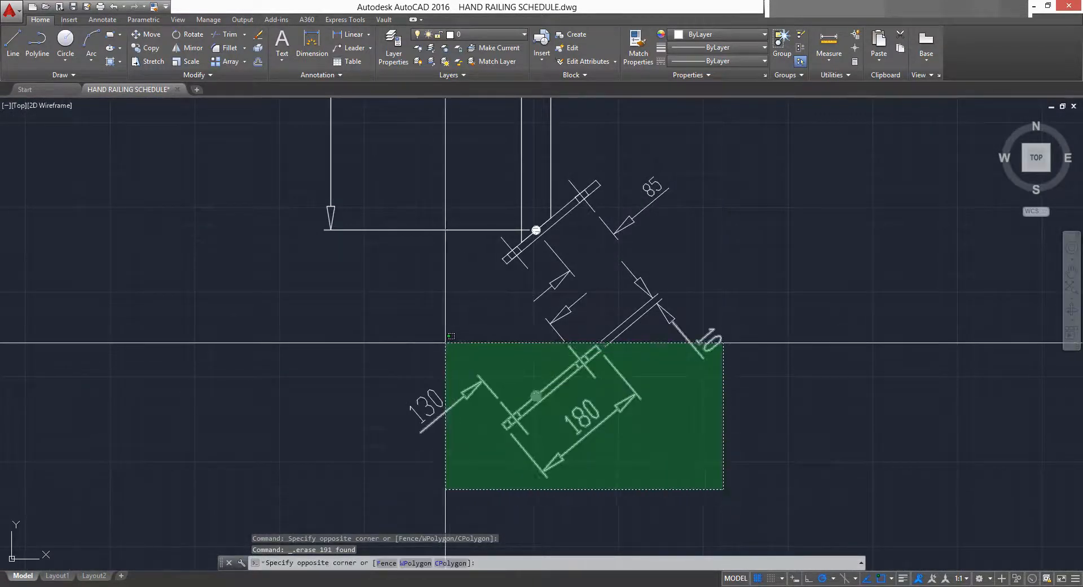
click(447, 341)
click(671, 271)
click(583, 321)
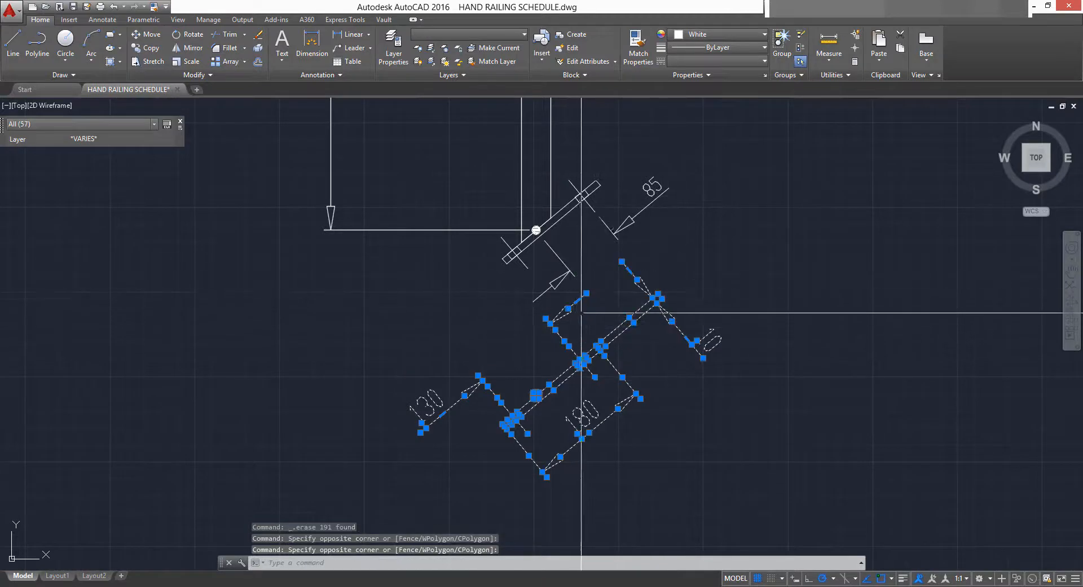
click(587, 293)
key(space)
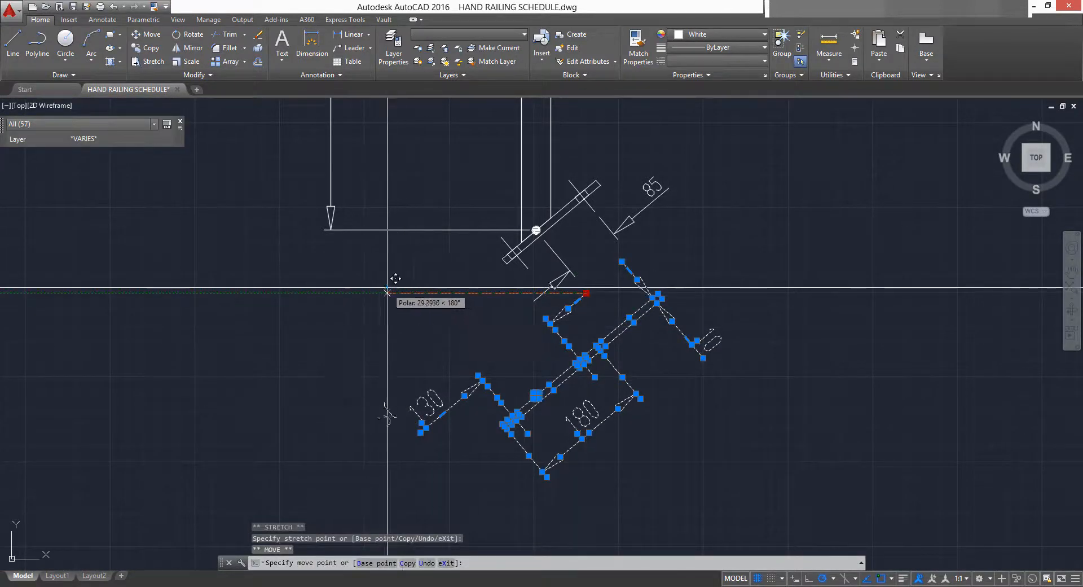
click(387, 292)
key(Escape)
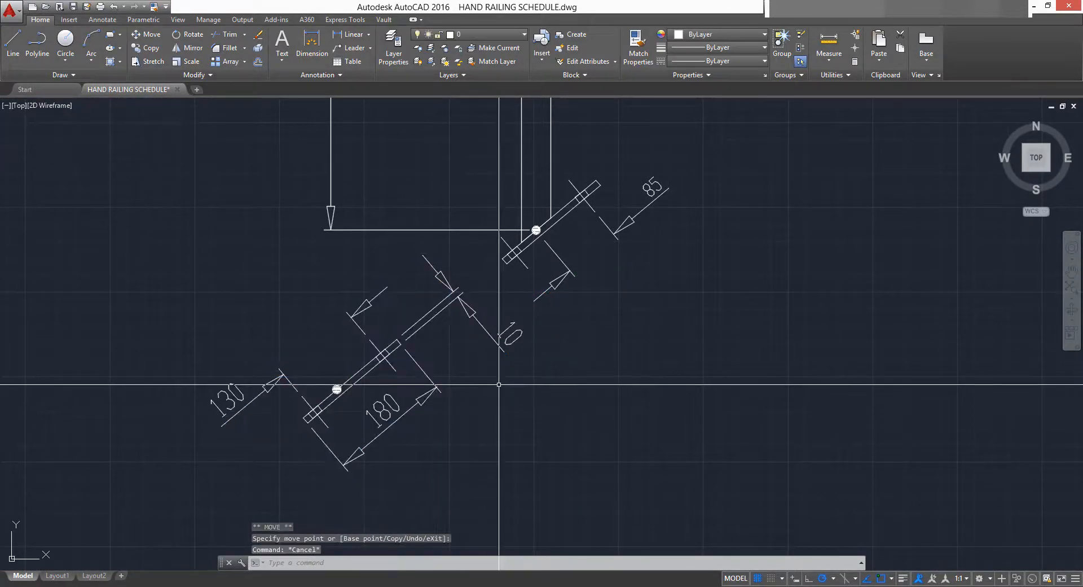
Move the 130 hole-spacing dimension from the detached plate detail to the stanchion's inclined base plate, aligned with the 85 dimension's extension line.
middle_drag(479, 355, 534, 355)
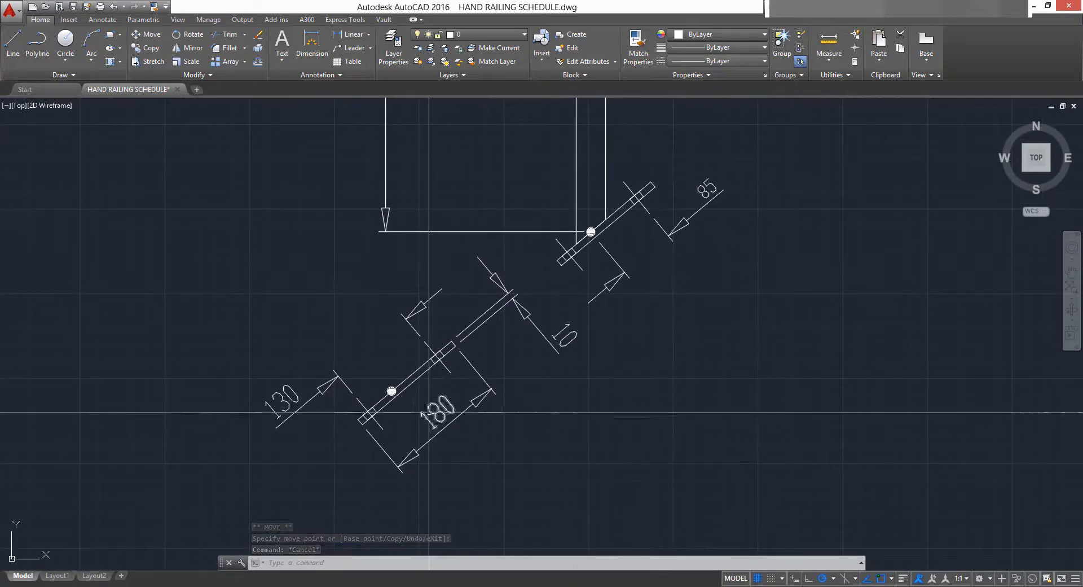
click(543, 434)
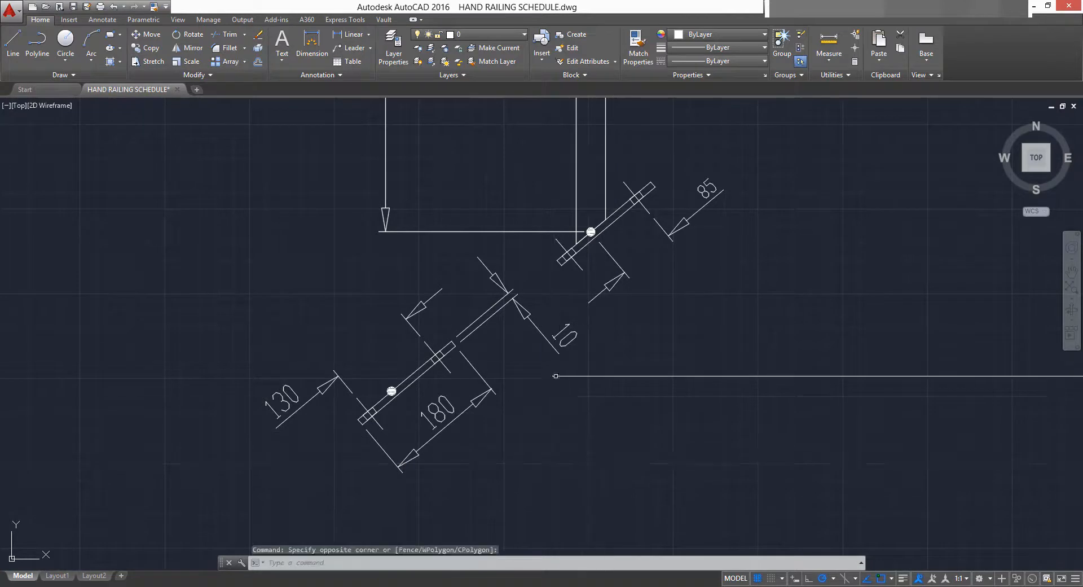
middle_drag(430, 308, 479, 281)
click(478, 296)
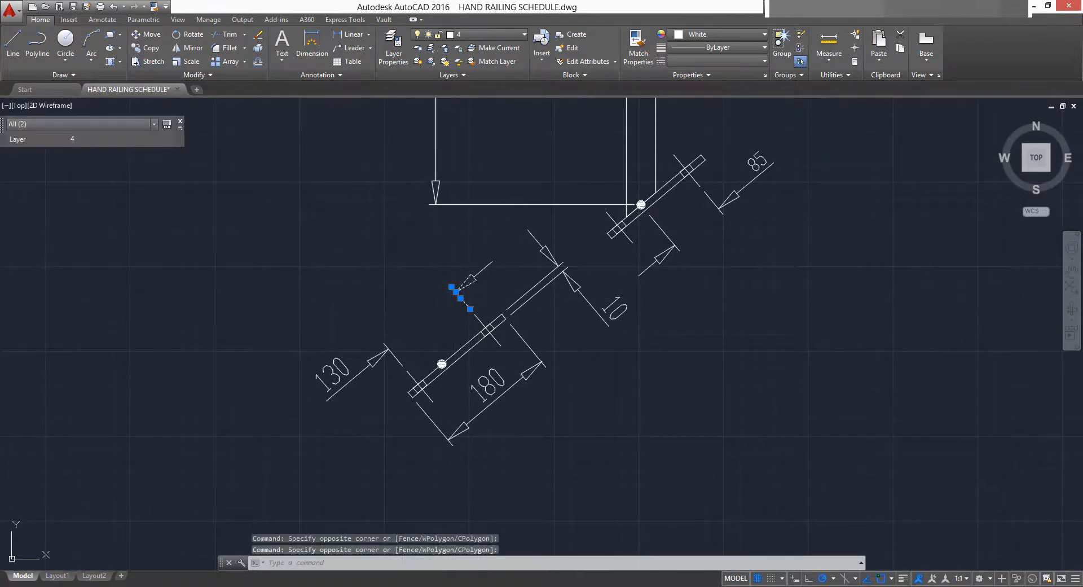
click(345, 368)
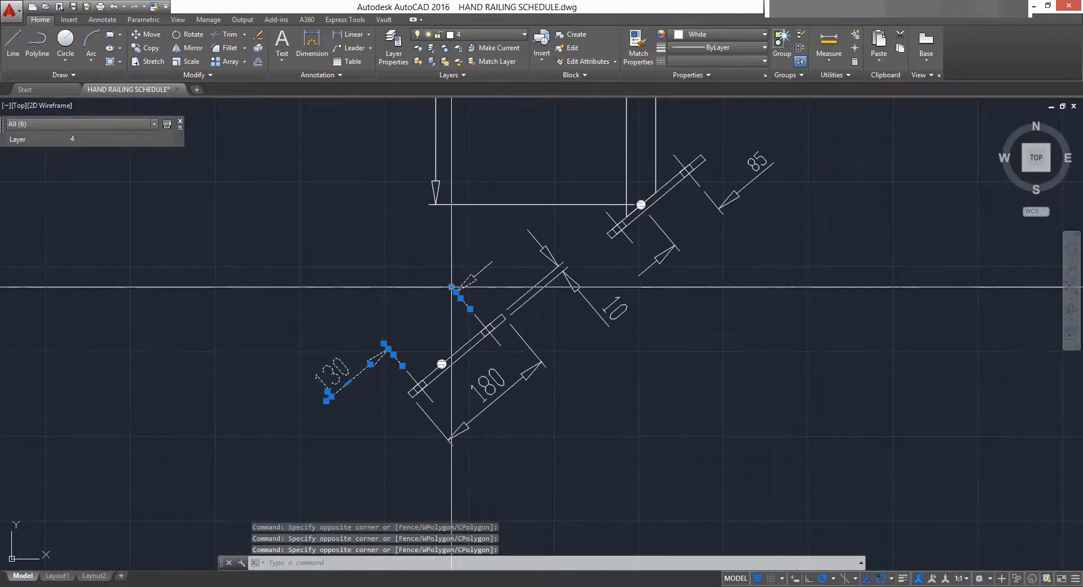
click(451, 287)
scroll(653, 339, up, 3)
key(space)
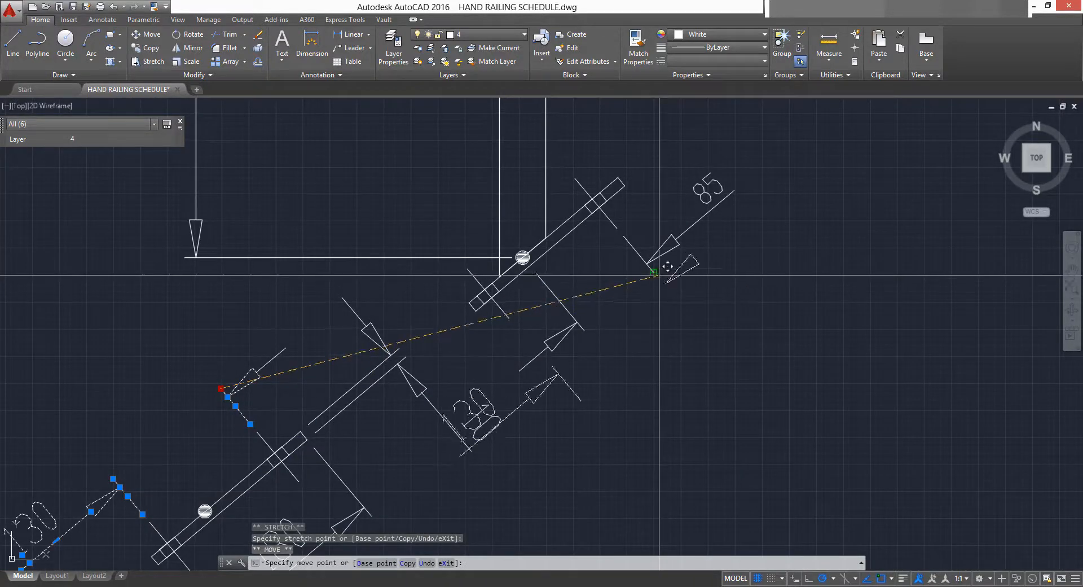
click(658, 275)
key(Escape)
Shorten the outer end of the 130 dimension's lower extension line and stretch its other end to the base plate's hole centreline.
scroll(535, 377, up, 2)
click(631, 389)
click(592, 399)
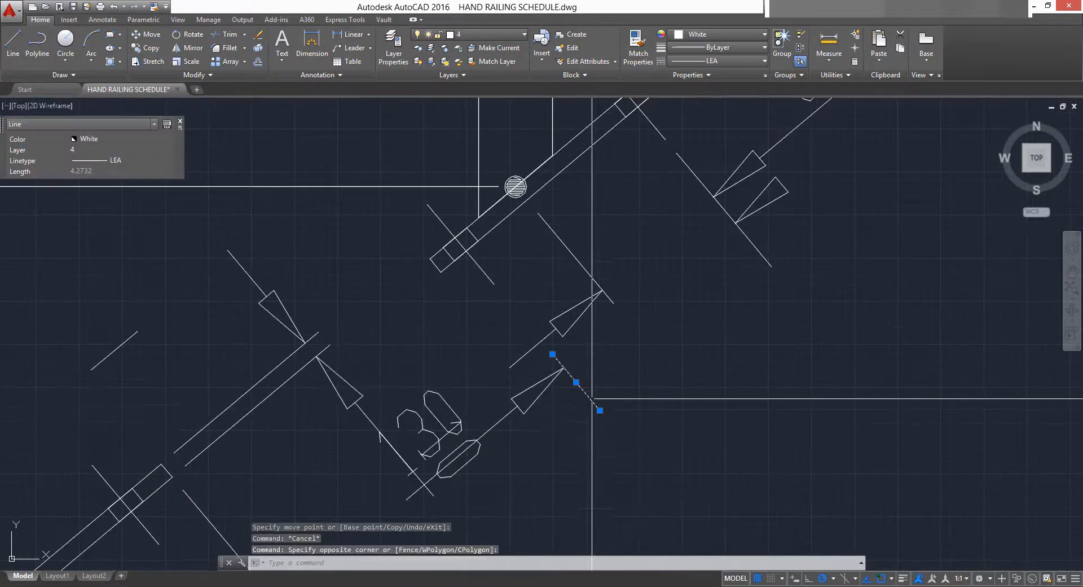
click(600, 410)
click(576, 378)
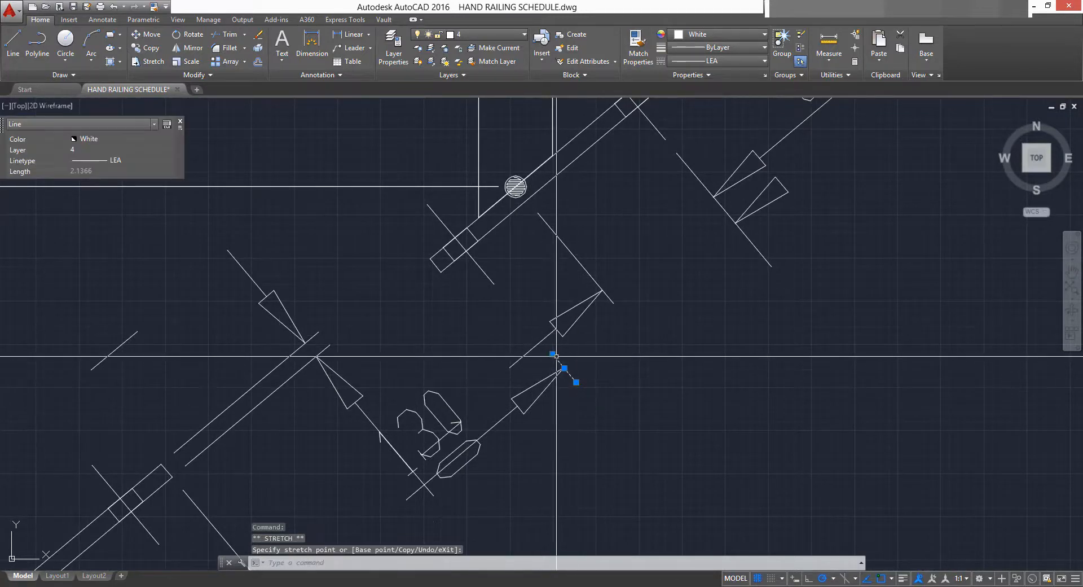
click(553, 354)
click(493, 284)
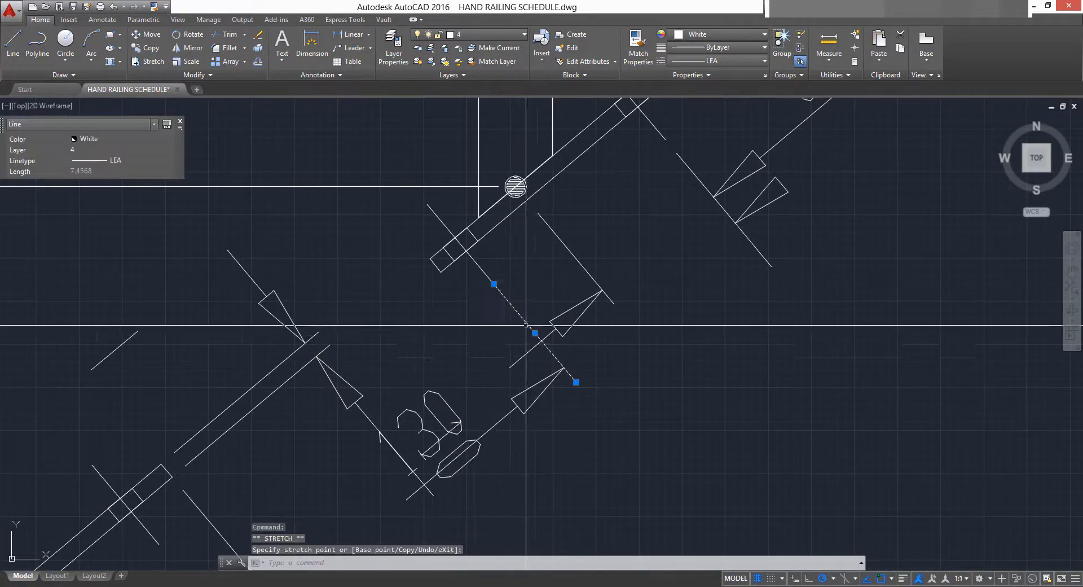
key(Escape)
Erase the 10 thickness dimension of the detached plate detail, including its text, arrows and extension lines.
scroll(521, 243, down, 4)
scroll(476, 349, up, 2)
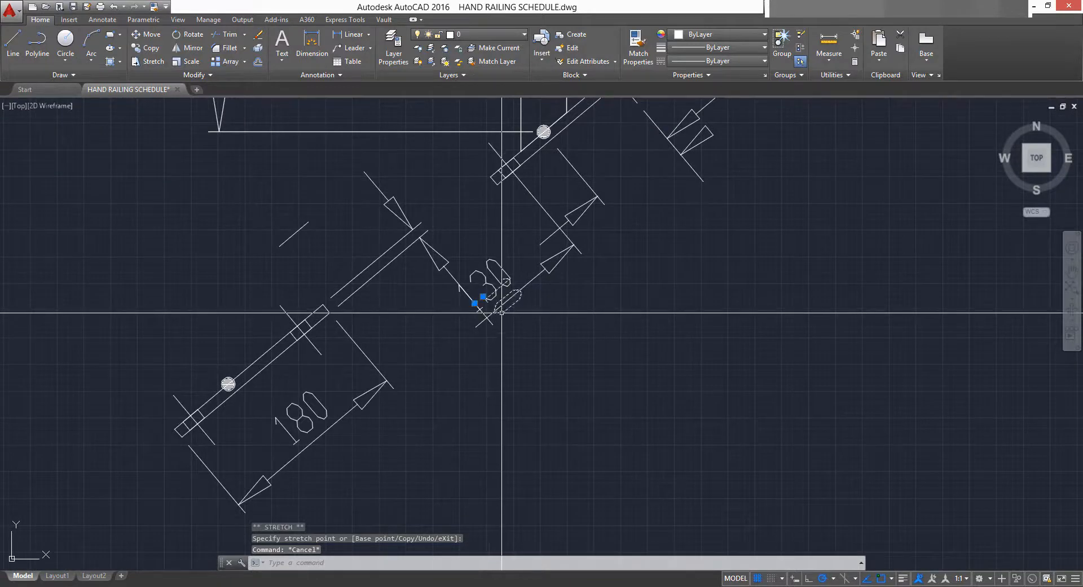
key(Delete)
click(379, 292)
key(Delete)
middle_drag(377, 293, 381, 296)
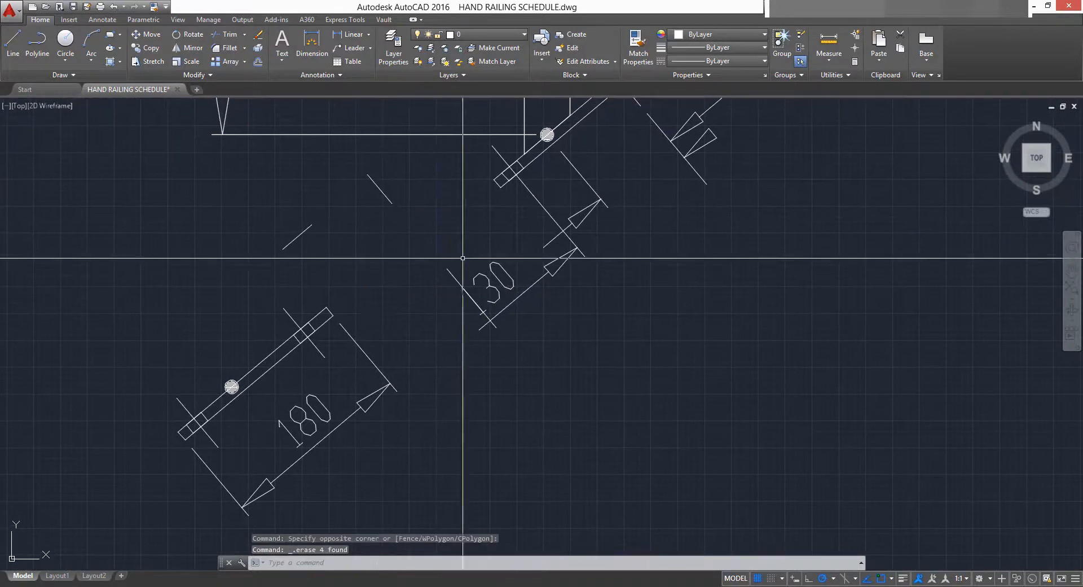
click(464, 257)
click(421, 291)
key(Delete)
click(380, 188)
key(Delete)
Erase the remaining detached inclined plate detail with its 180 dimension and the stray dimension line.
click(416, 206)
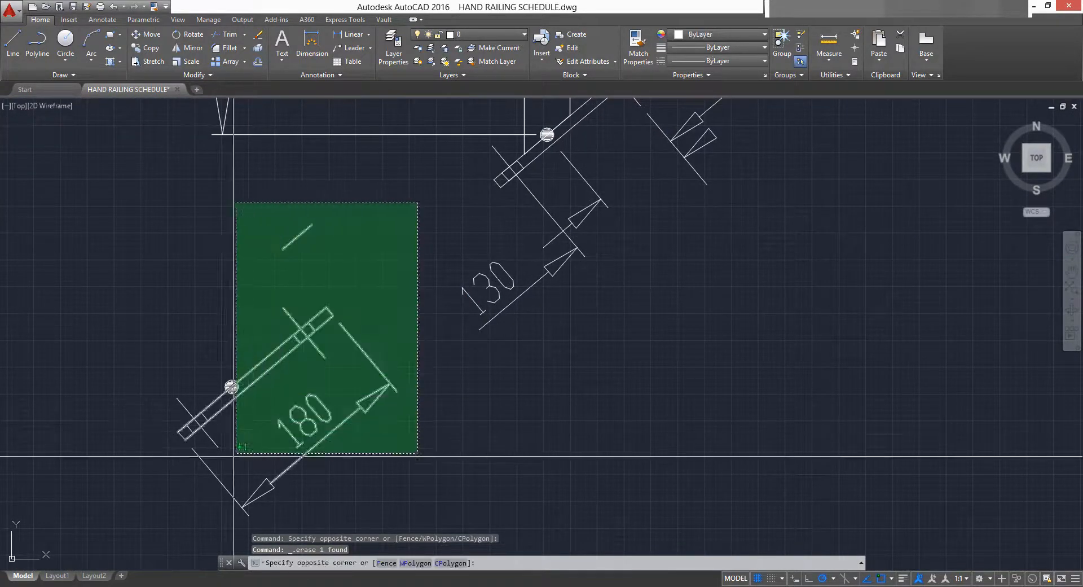
click(235, 452)
key(Delete)
Erase the hatched circle marker on the inclined base plate of the MTA30,35,40,45 stanchion.
scroll(314, 333, down, 4)
middle_drag(314, 334, 314, 399)
scroll(437, 331, up, 4)
middle_drag(436, 394, 529, 427)
scroll(520, 420, up, 2)
scroll(404, 277, up, 6)
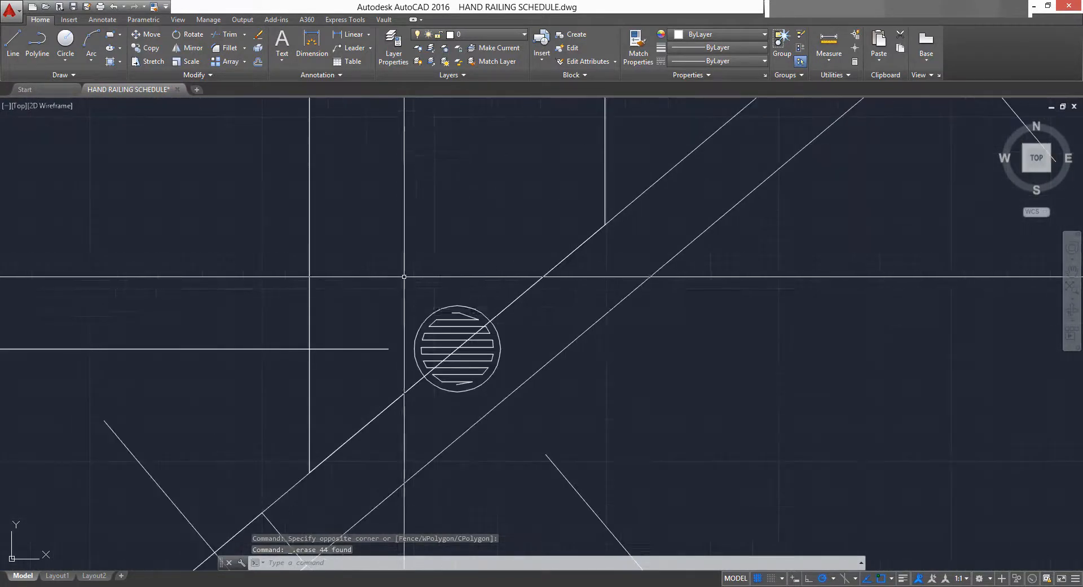
click(417, 271)
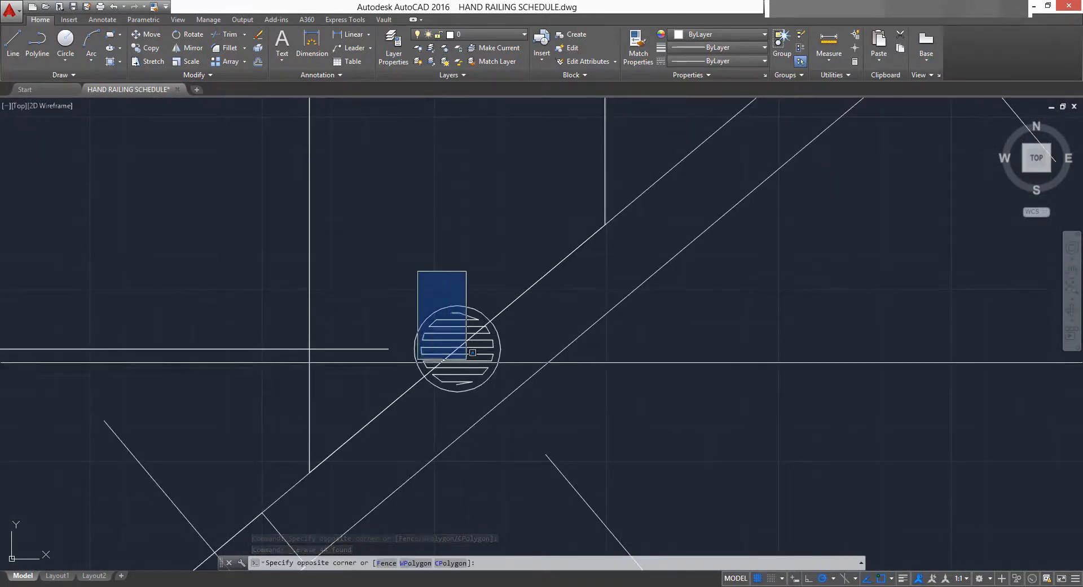
click(500, 412)
key(Delete)
scroll(482, 354, down, 5)
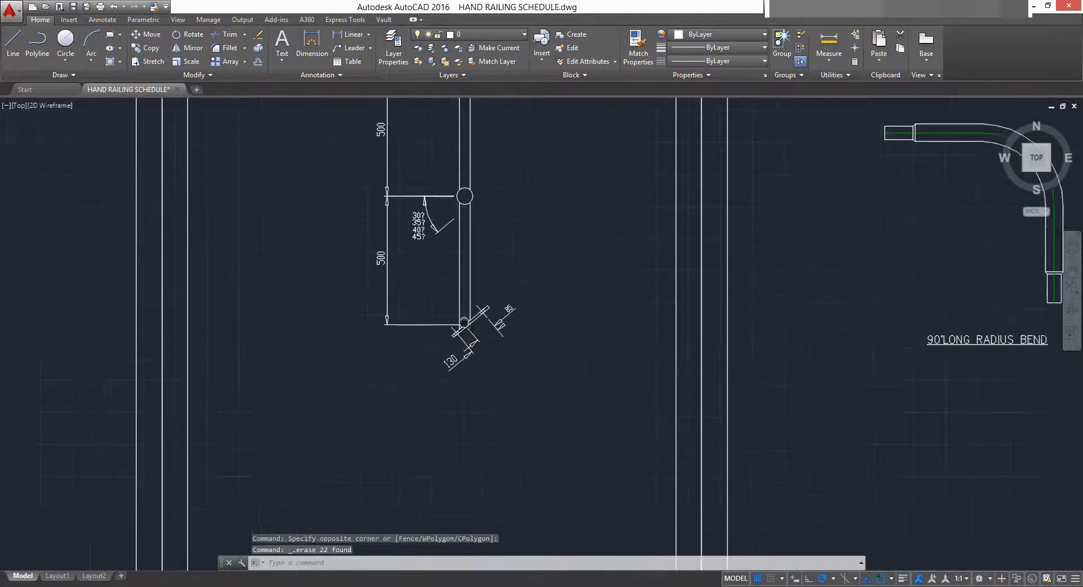
Examine the ITEM1 90° long radius bend sheet and its neighbouring sheets for missing dimensions.
mouse_move(474, 350)
middle_down()
mouse_move(482, 355)
mouse_move(404, 385)
middle_up()
middle_drag(712, 309, 503, 340)
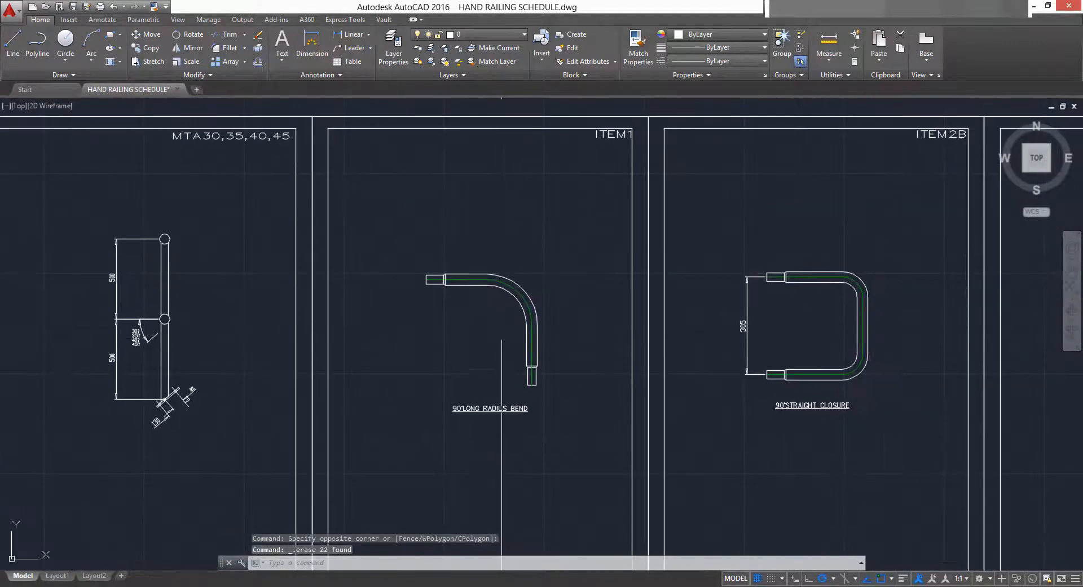
scroll(519, 332, down, 2)
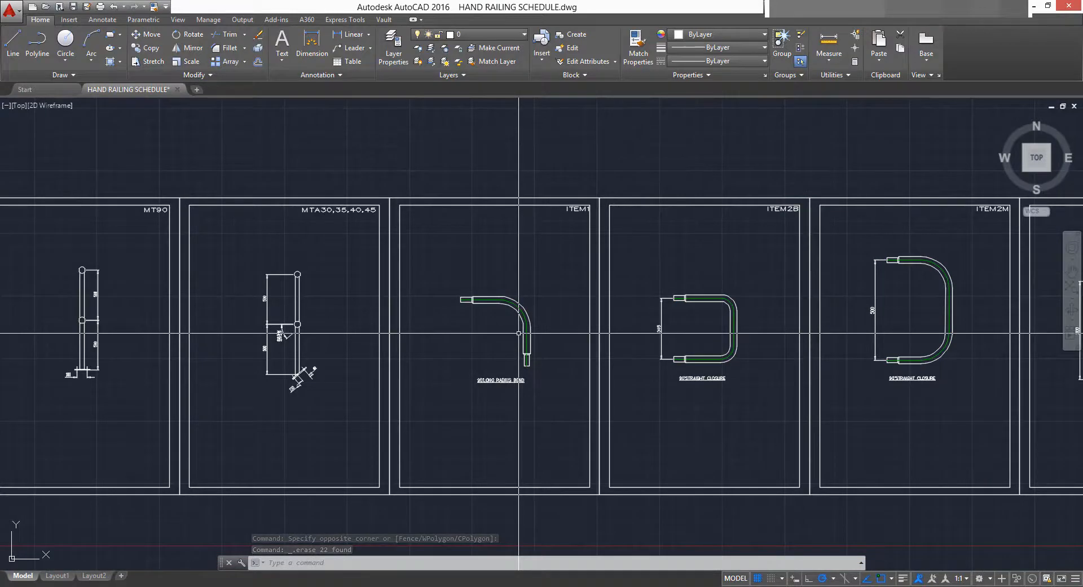
scroll(519, 333, up, 2)
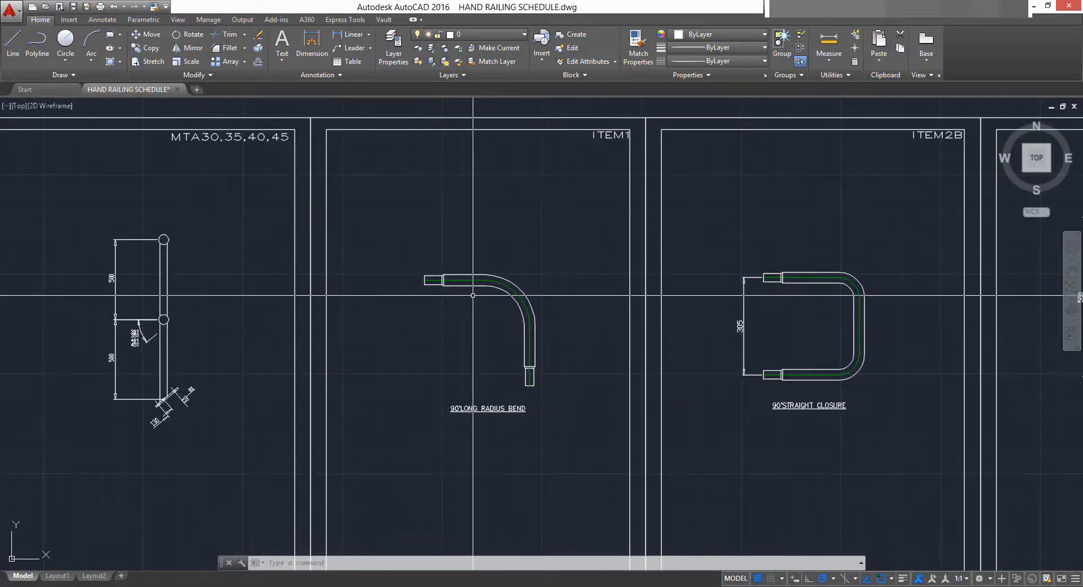
scroll(450, 286, up, 2)
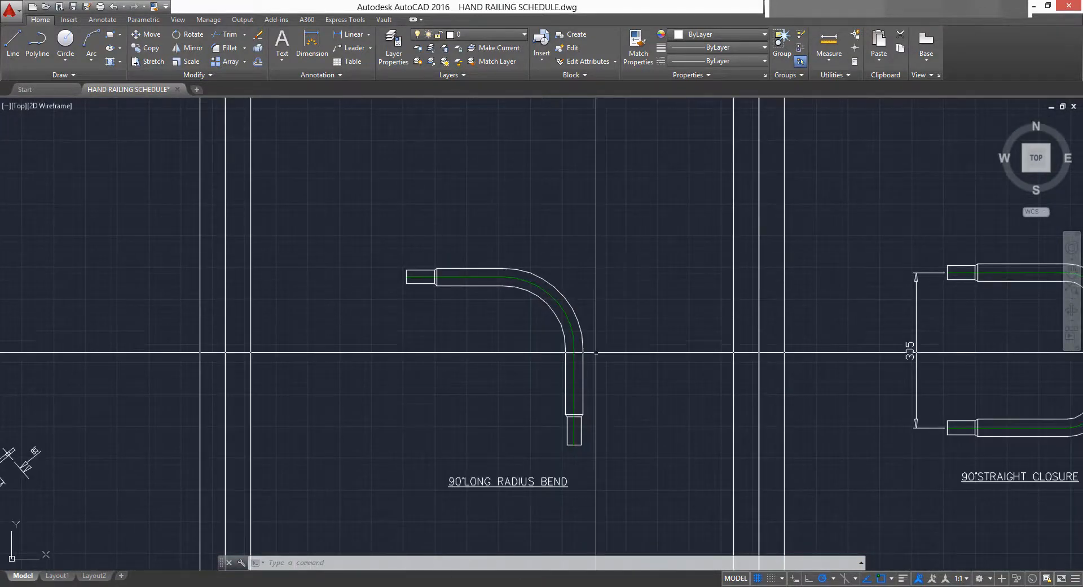
scroll(566, 407, down, 2)
middle_drag(523, 317, 540, 384)
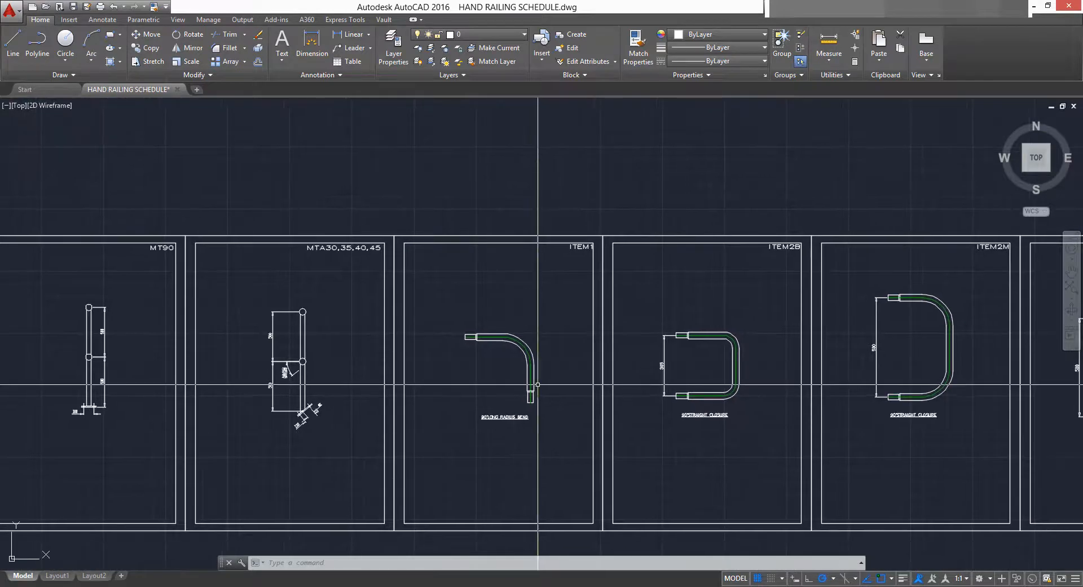
click(502, 334)
scroll(457, 299, up, 4)
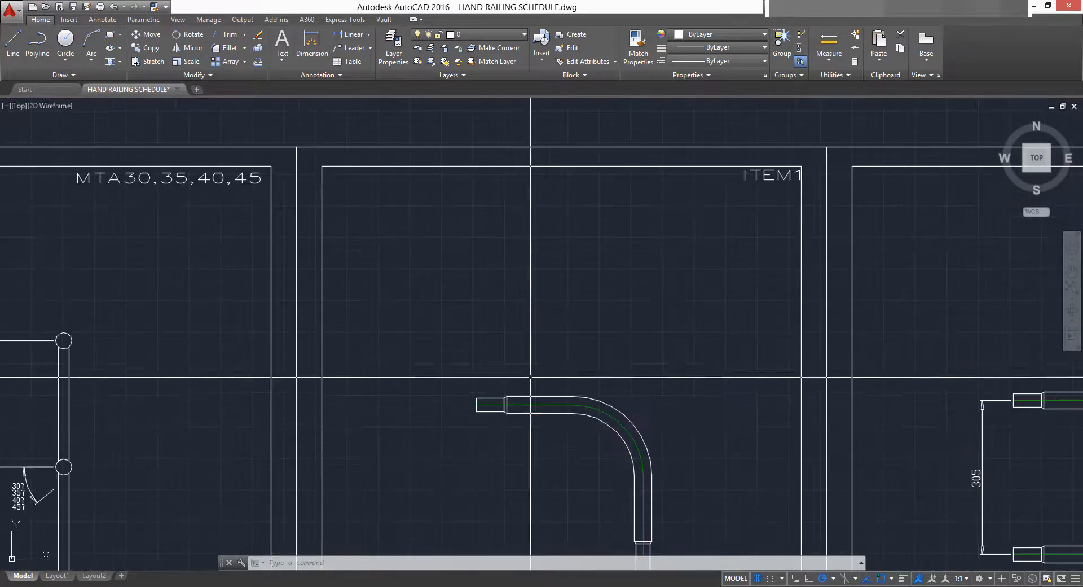
middle_drag(513, 455, 471, 385)
key(Escape)
key(Escape)
key(Escape)
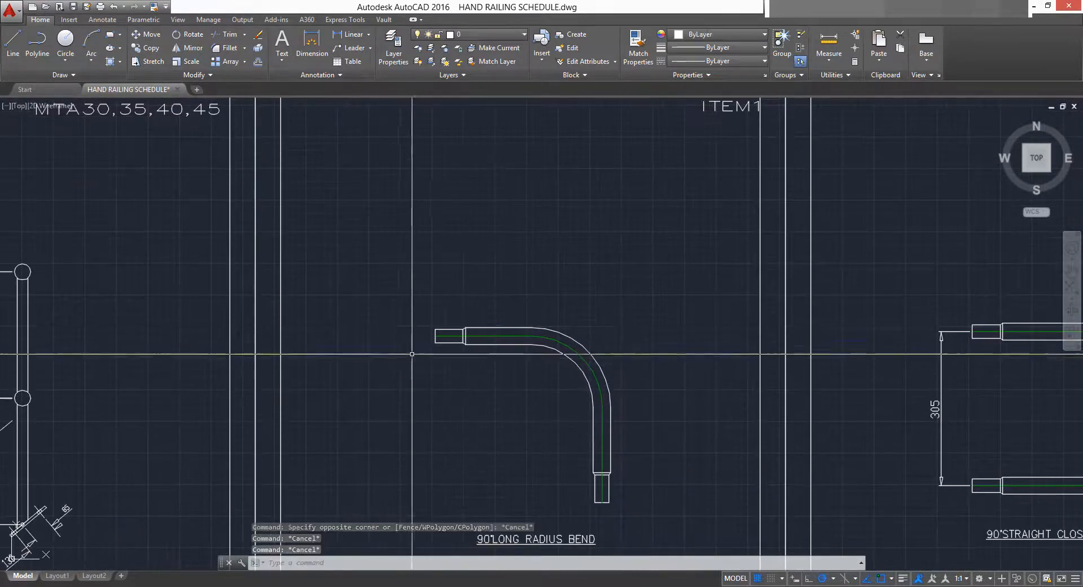
click(345, 35)
click(435, 337)
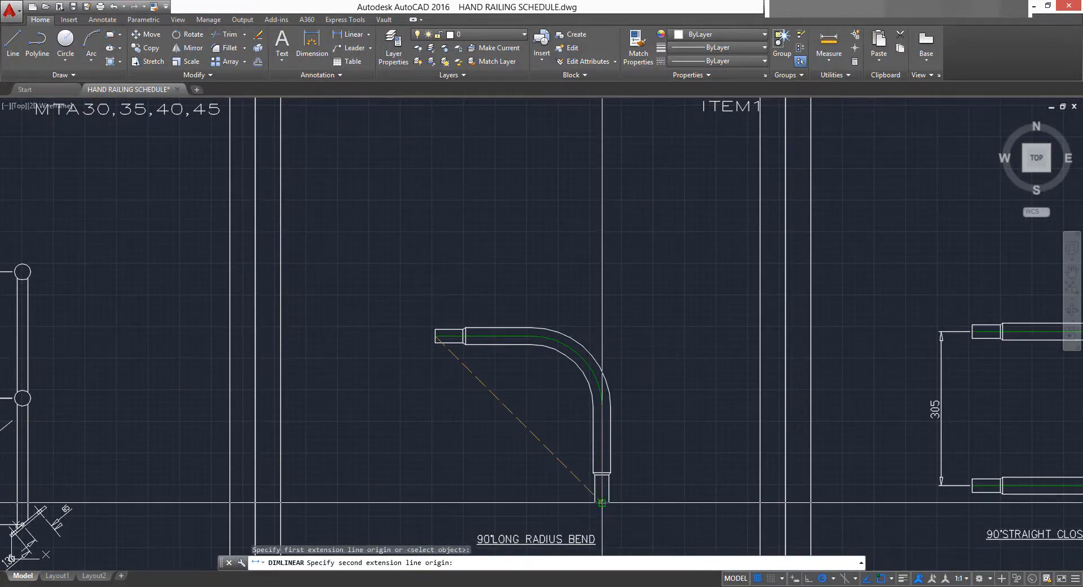
click(602, 502)
scroll(396, 405, up, 5)
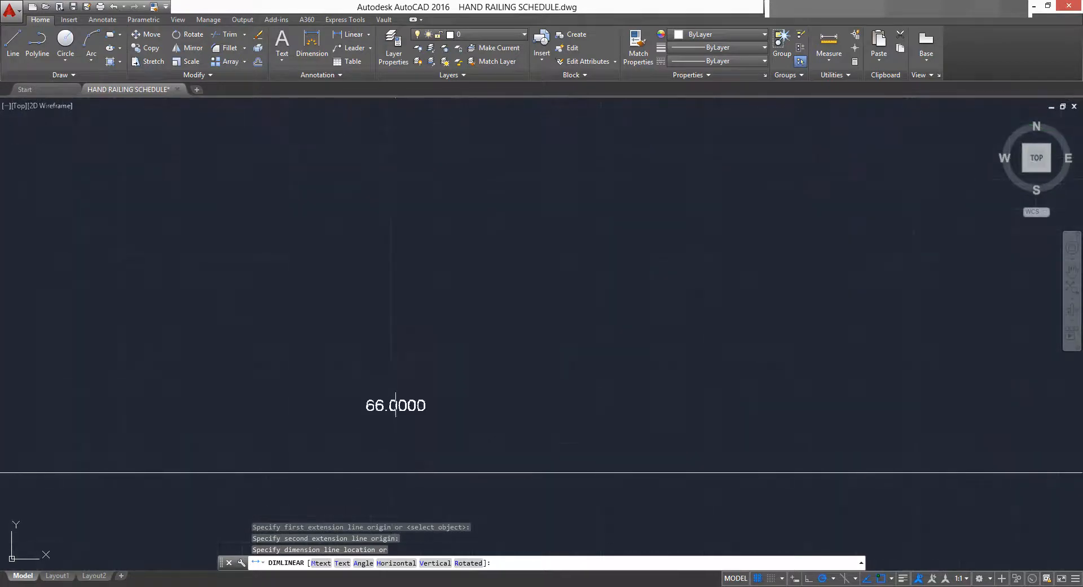
key(Escape)
Copy the upper 500 dimension of the MTA30,35,40,45 stanchion, with its text, arrows and extension lines, beside the bend on the ITEM1 sheet.
scroll(393, 404, down, 10)
middle_drag(341, 385, 445, 316)
scroll(357, 290, up, 5)
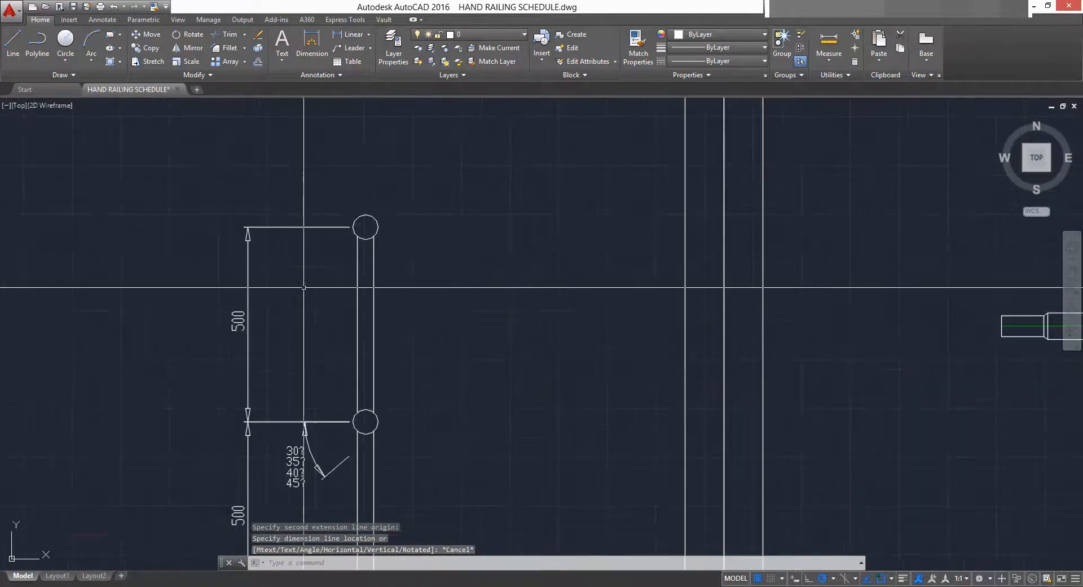
middle_drag(287, 242, 353, 224)
click(302, 243)
scroll(330, 401, up, 2)
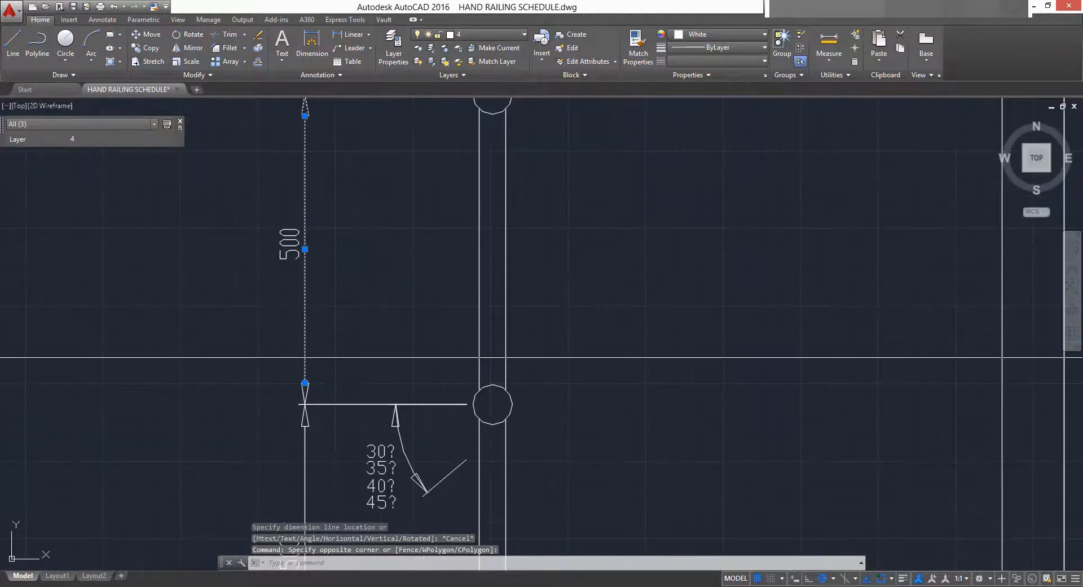
click(347, 357)
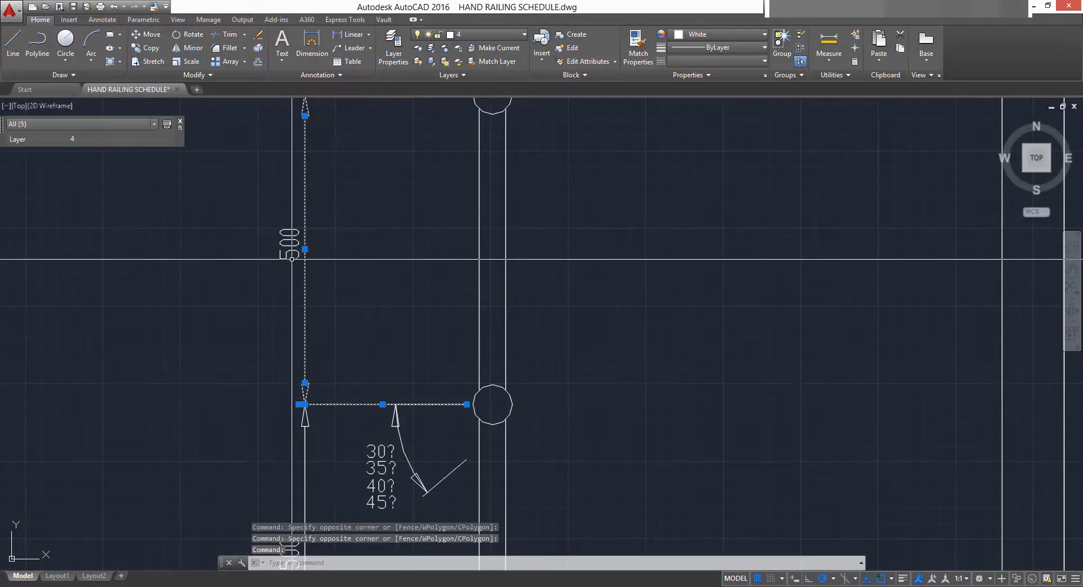
click(341, 181)
click(263, 238)
scroll(311, 275, down, 6)
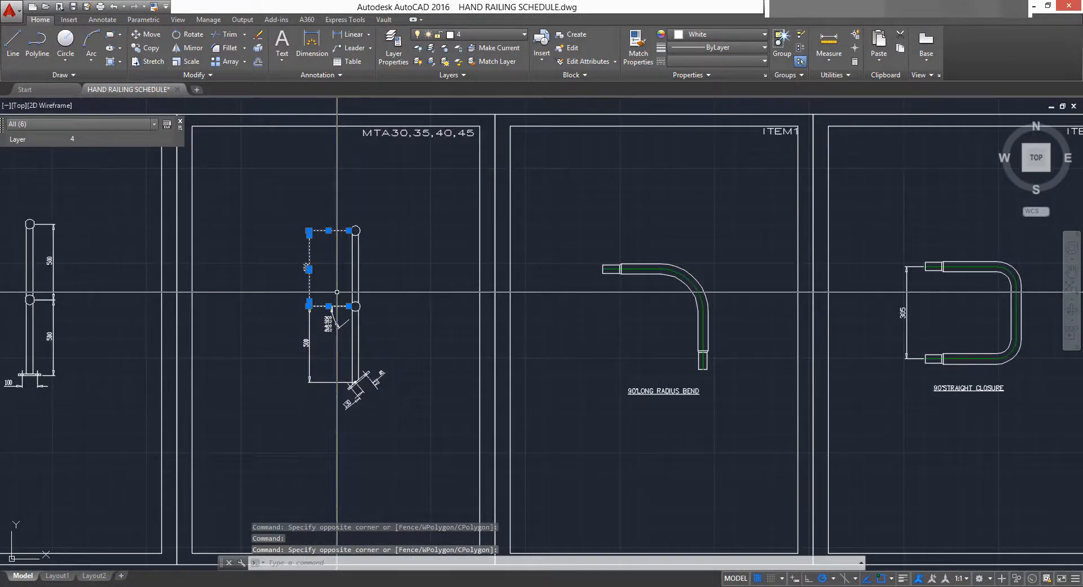
key(ctrl+c)
key(ctrl+v)
scroll(362, 292, up, 2)
middle_drag(599, 347, 385, 356)
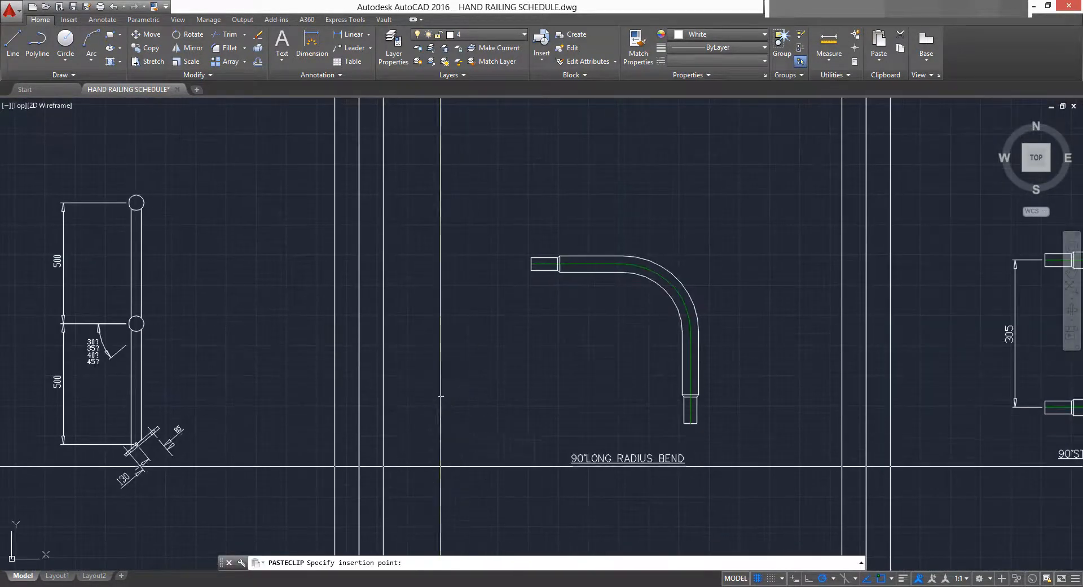
click(441, 398)
Move the copied dimension so its upper extension line aligns with the centreline of the bend's horizontal end.
scroll(582, 364, up, 2)
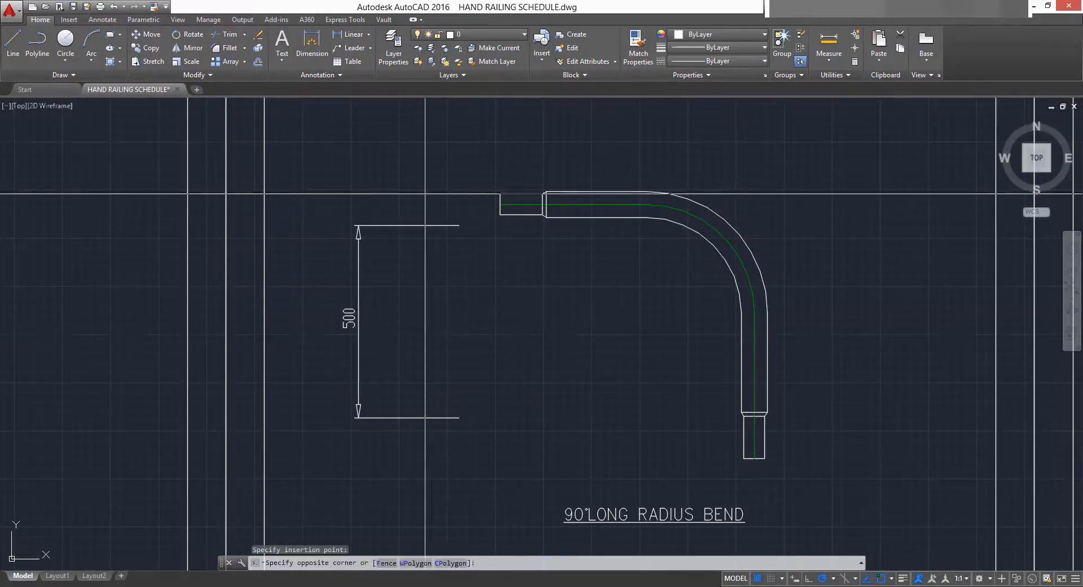
click(302, 472)
click(458, 225)
key(space)
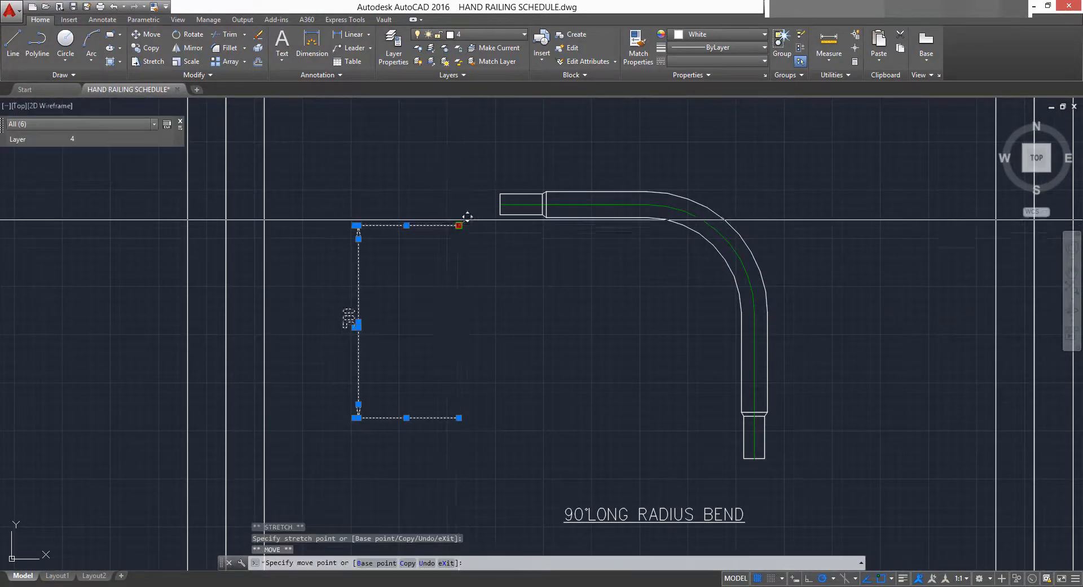
click(496, 206)
scroll(493, 220, up, 6)
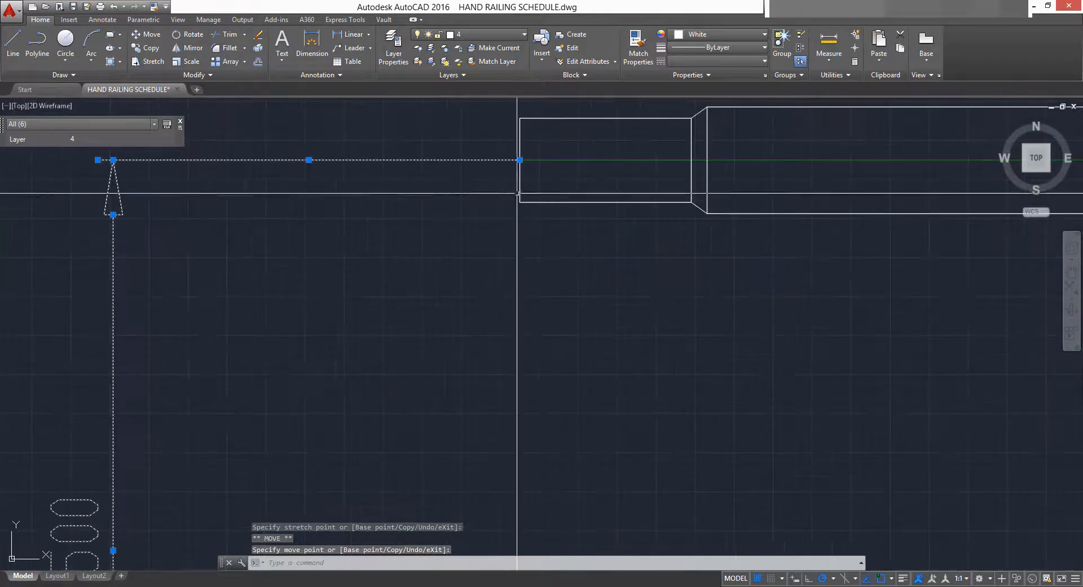
scroll(514, 159, down, 6)
key(Escape)
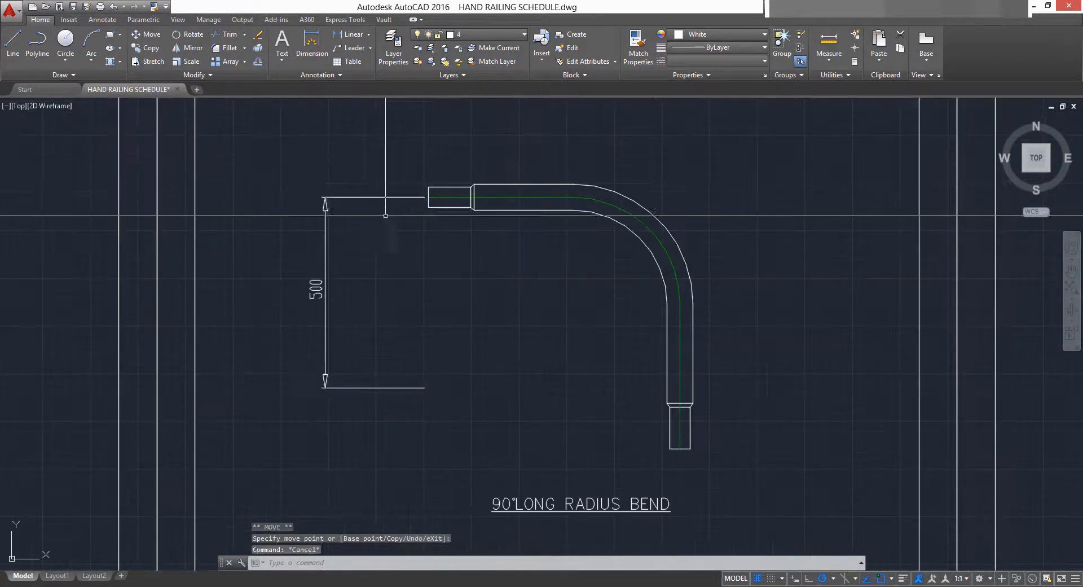
Move the dimension's lower extension line and arrowhead down to the level of the bend's lower end.
click(425, 327)
click(390, 425)
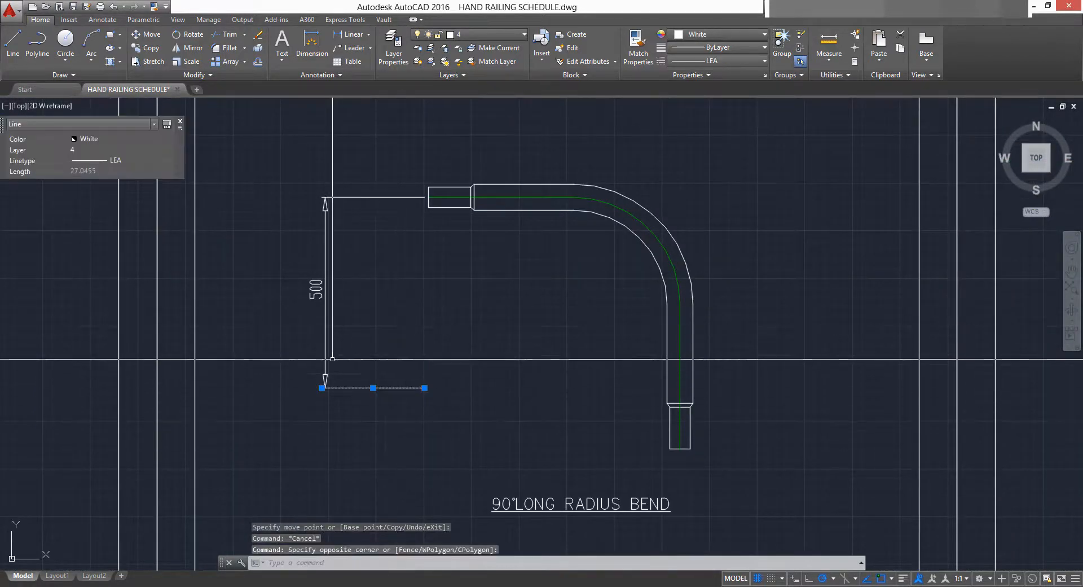
click(346, 357)
click(293, 400)
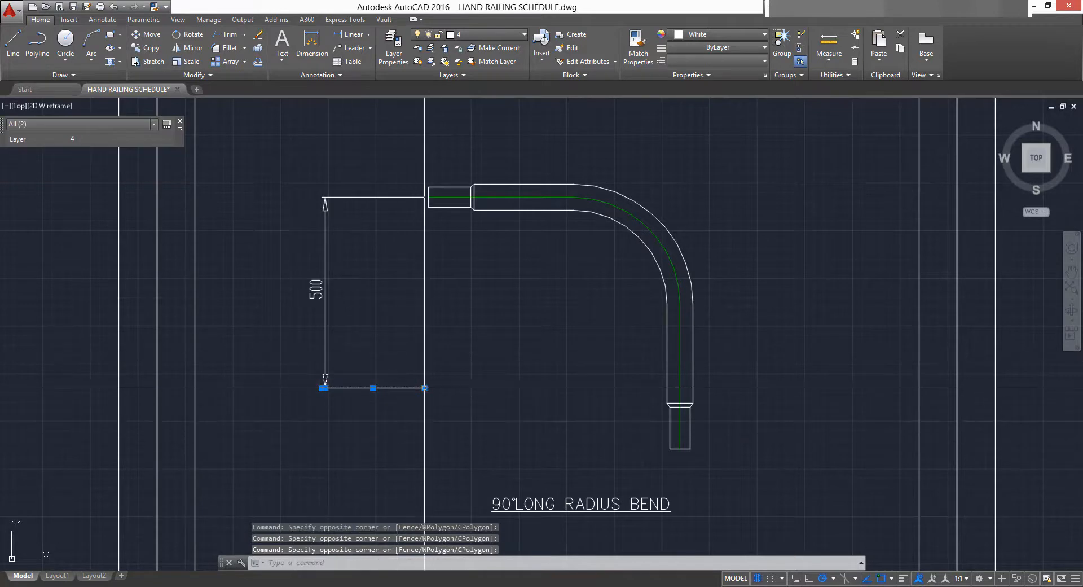
click(425, 388)
key(space)
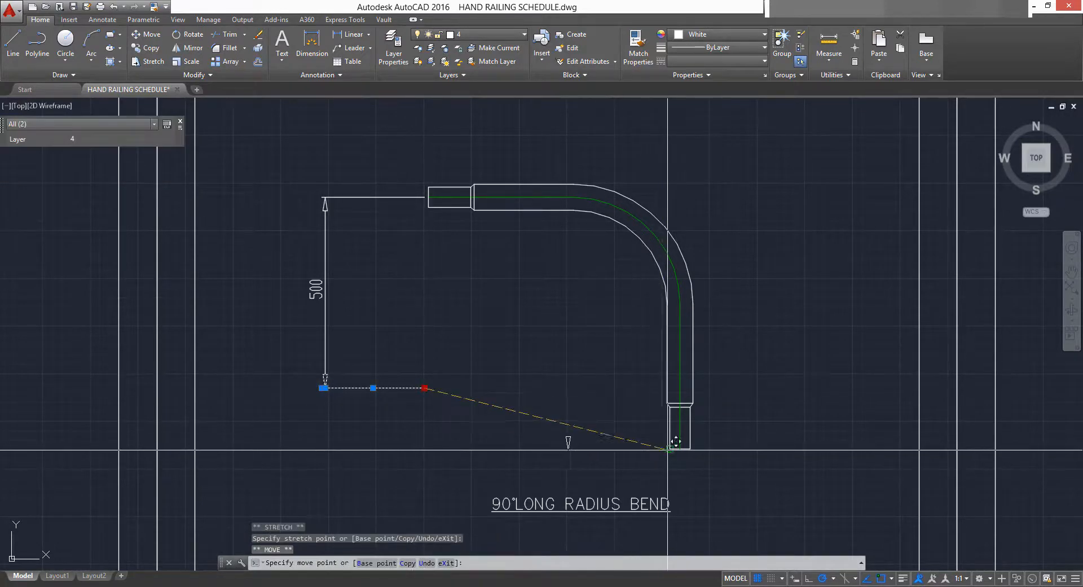
click(425, 449)
key(Escape)
Stretch the lower end of the bend's vertical dimension line to the relocated arrowhead.
click(338, 355)
click(310, 339)
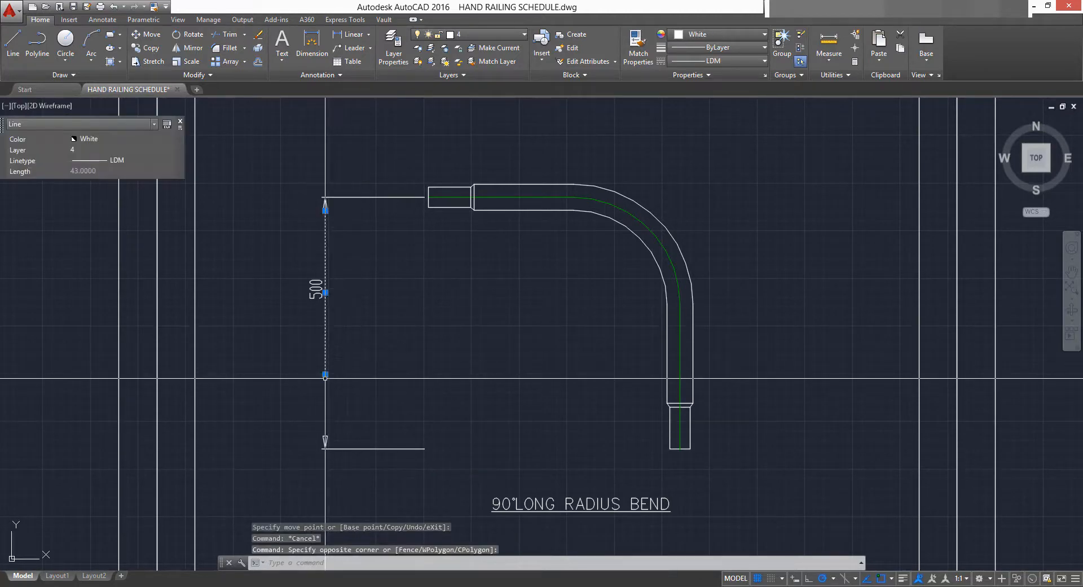
click(325, 374)
scroll(326, 471, up, 6)
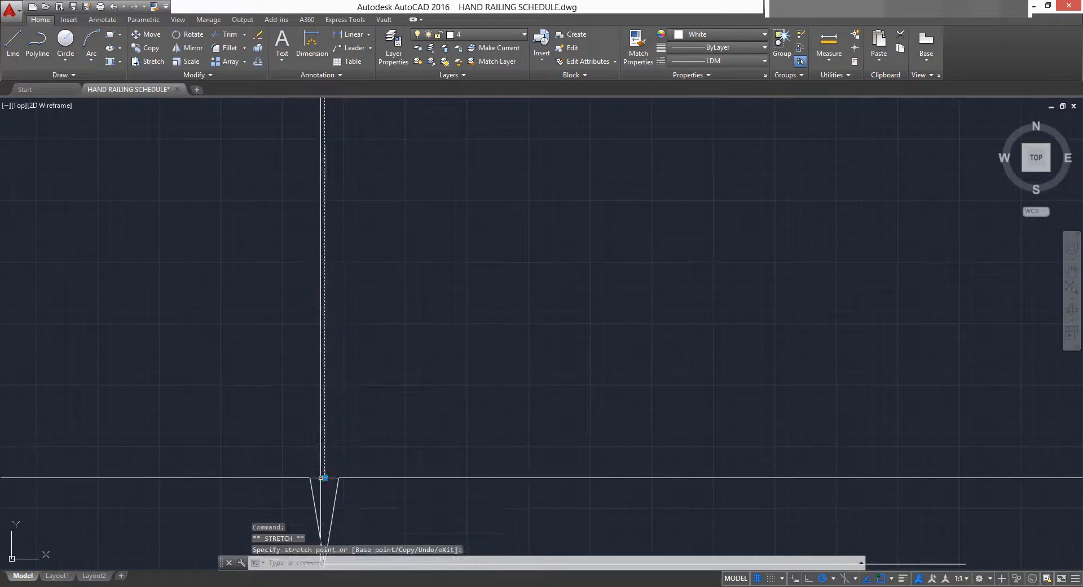
scroll(324, 478, down, 5)
key(Escape)
Move the 500 dimension text down along the dimension line to about its middle.
click(343, 253)
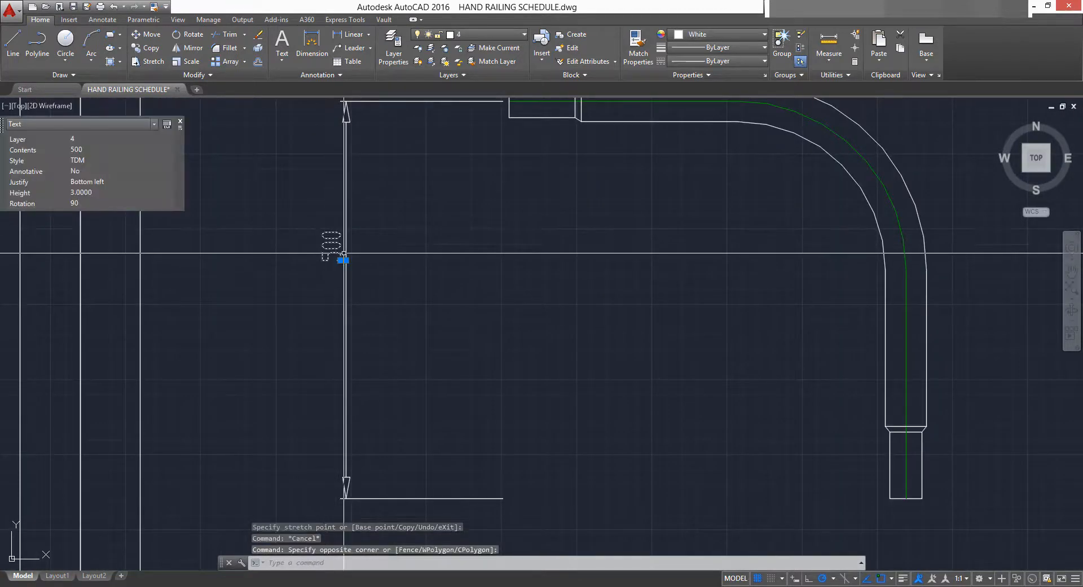
click(344, 260)
key(Escape)
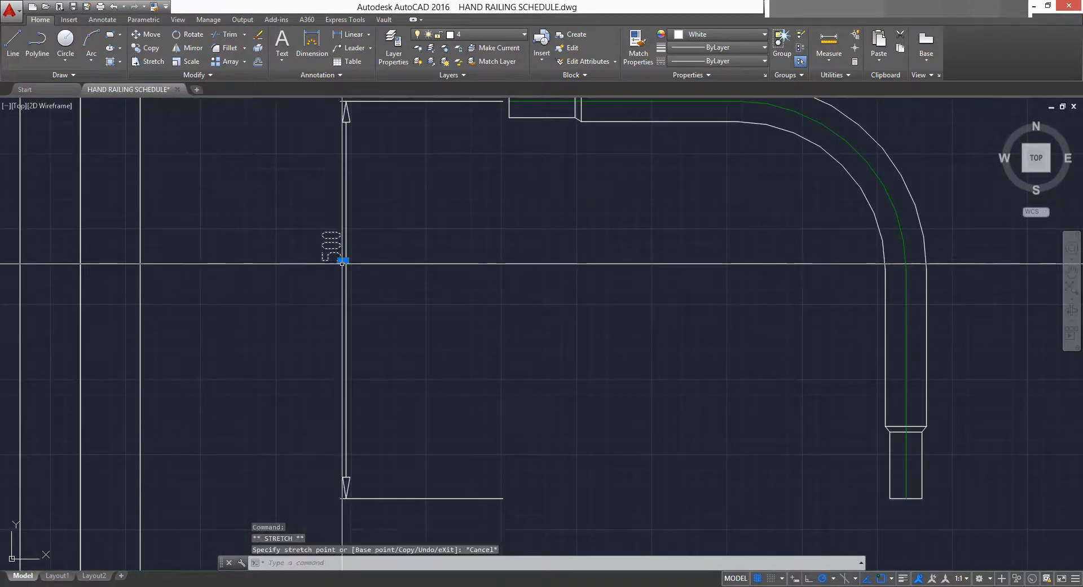
click(343, 260)
key(space)
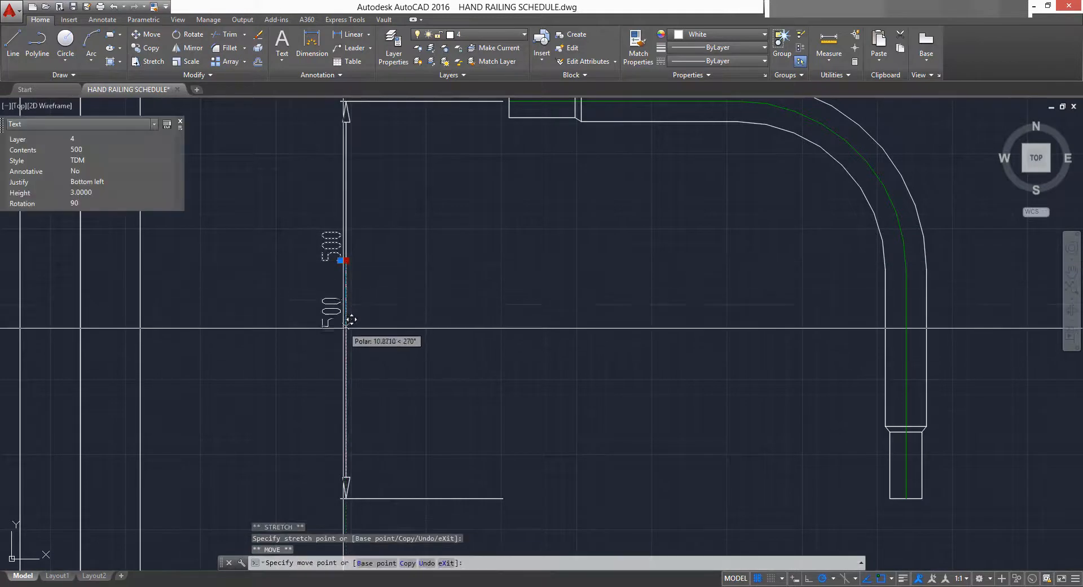
click(345, 300)
key(Escape)
Change the text of the bend's vertical dimension to 300.
click(333, 288)
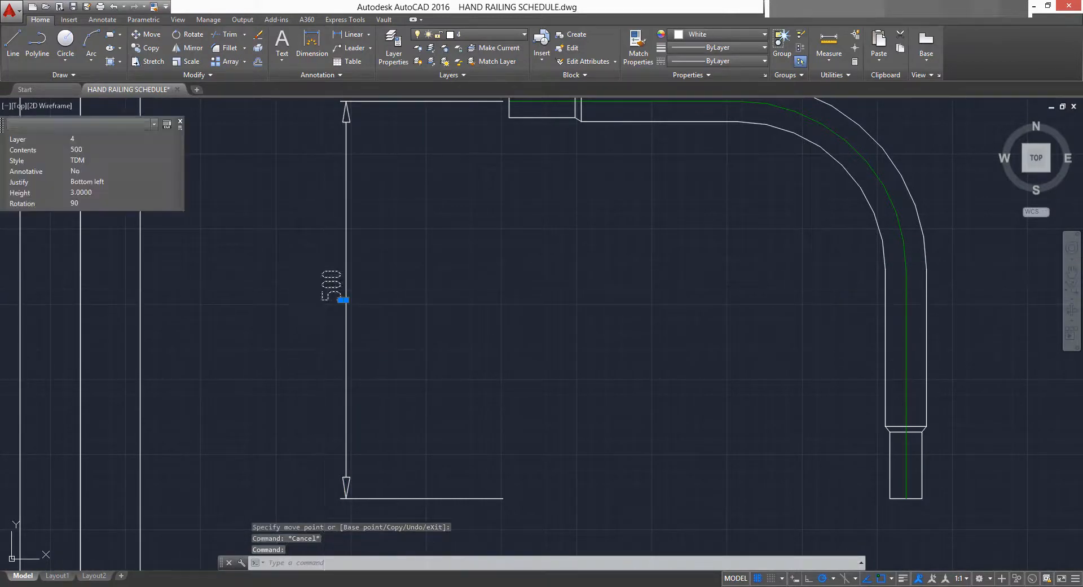
double_click(339, 294)
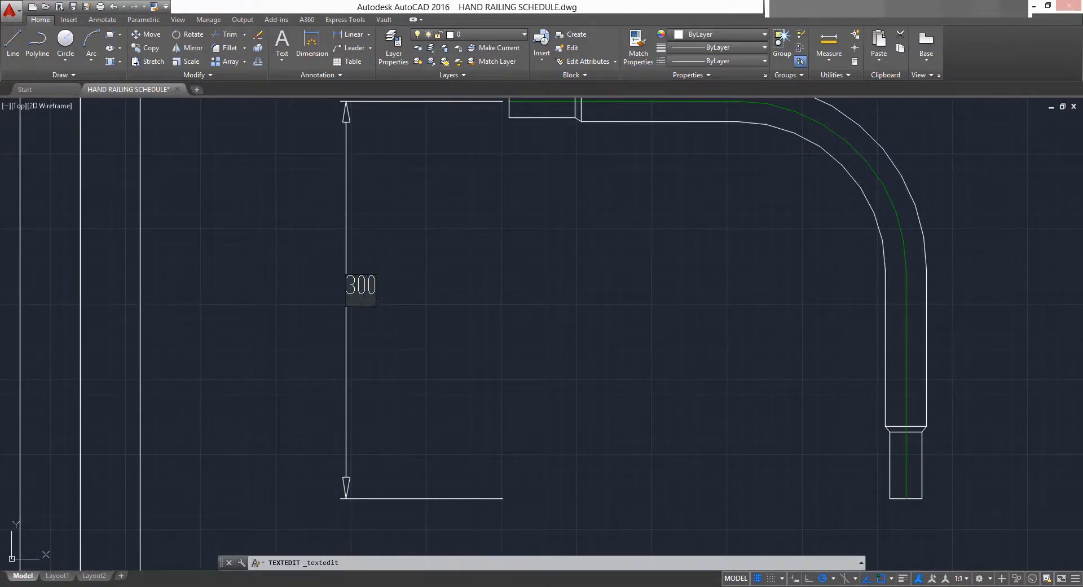
key(Escape)
Delete the entire ITEM2B sheet, including its frame and 90° straight closure drawing.
scroll(497, 334, down, 4)
scroll(508, 316, up, 3)
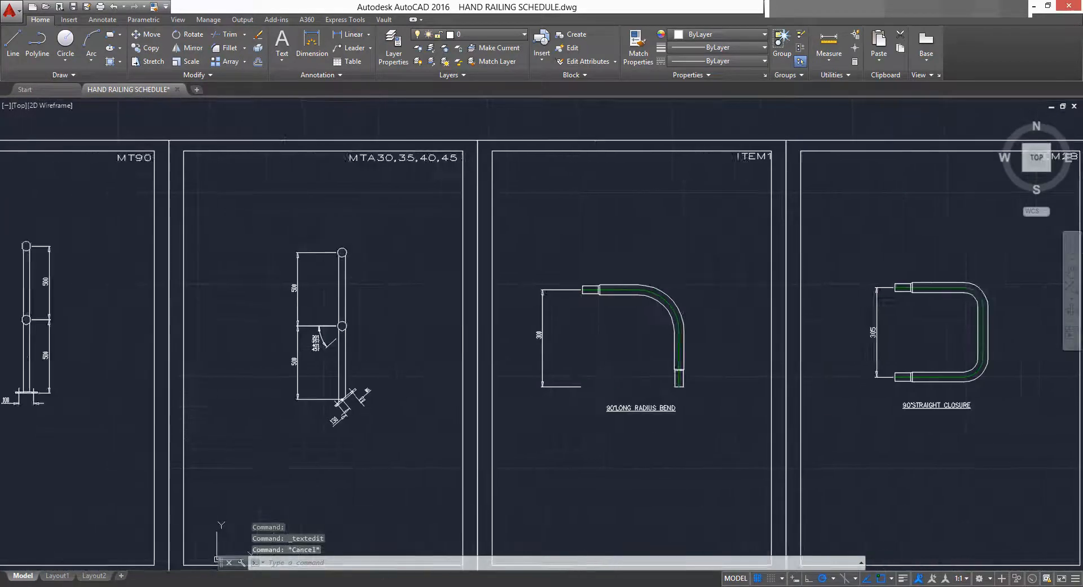
middle_drag(793, 349, 469, 346)
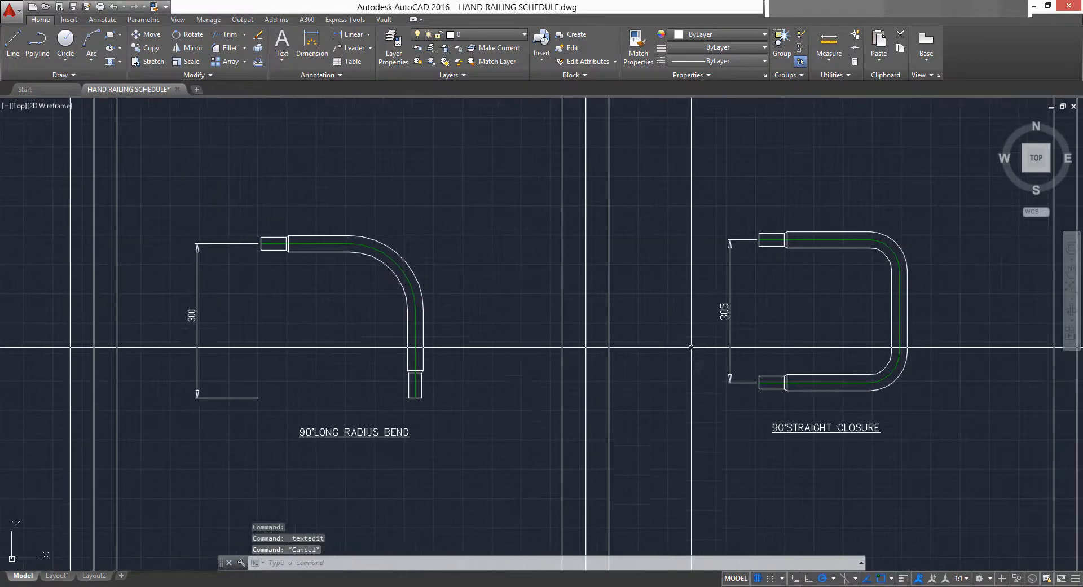
middle_drag(691, 347, 375, 346)
scroll(529, 329, down, 3)
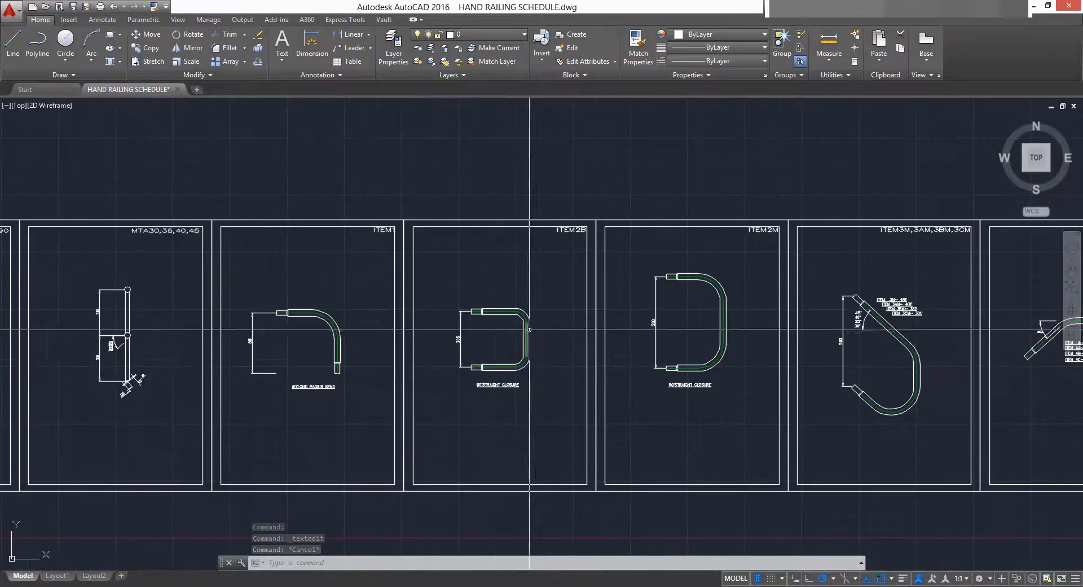
scroll(529, 329, up, 2)
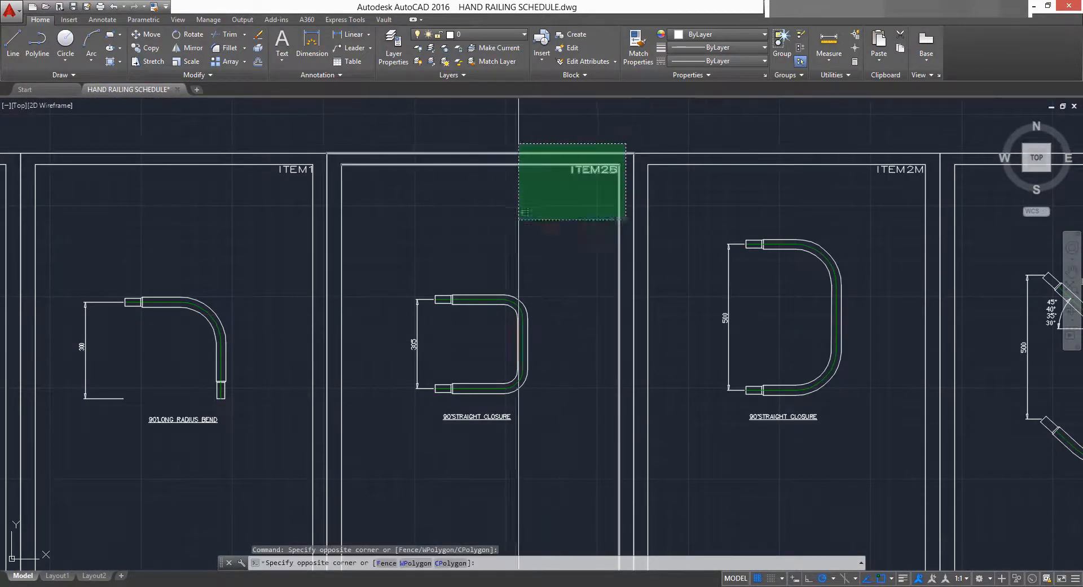
scroll(459, 313, down, 2)
click(386, 511)
key(Delete)
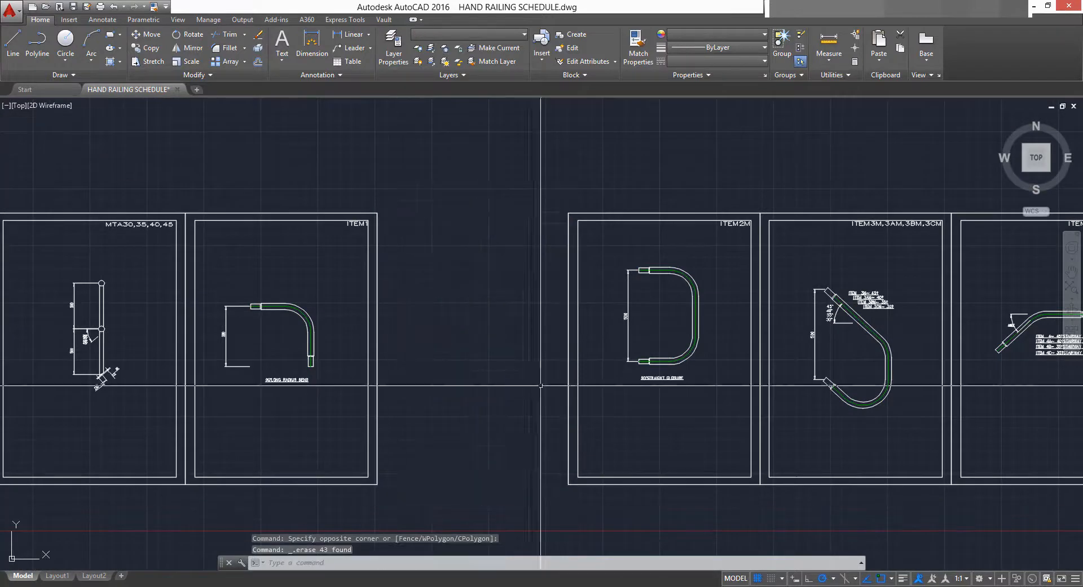
Check the bend drawings on the ITEM2M through ITEM5 sheets for missing dimensions.
scroll(564, 277, up, 2)
middle_drag(707, 319, 454, 332)
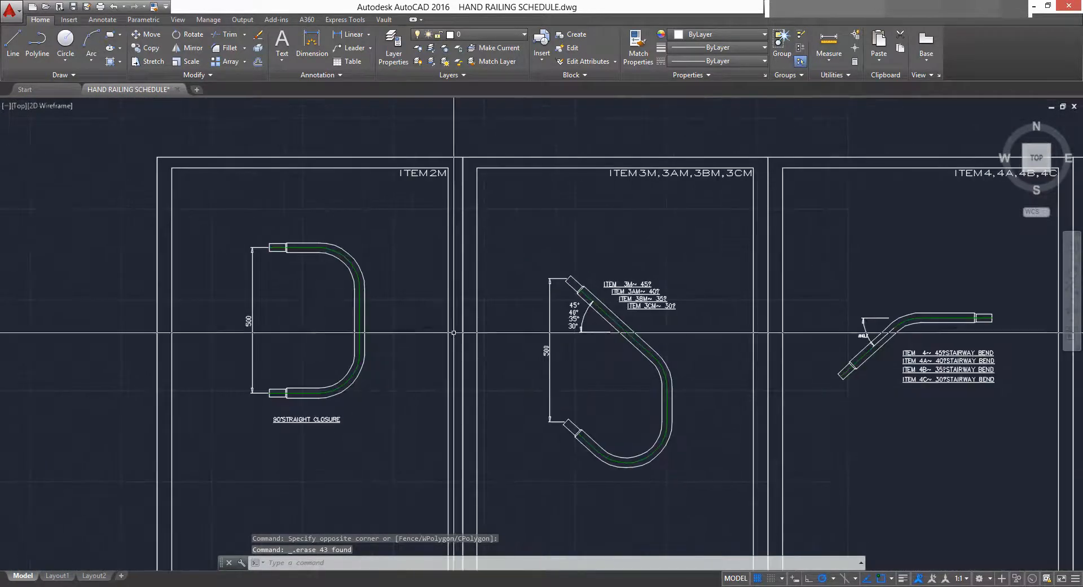
scroll(568, 386, up, 2)
scroll(564, 361, down, 7)
scroll(549, 237, up, 5)
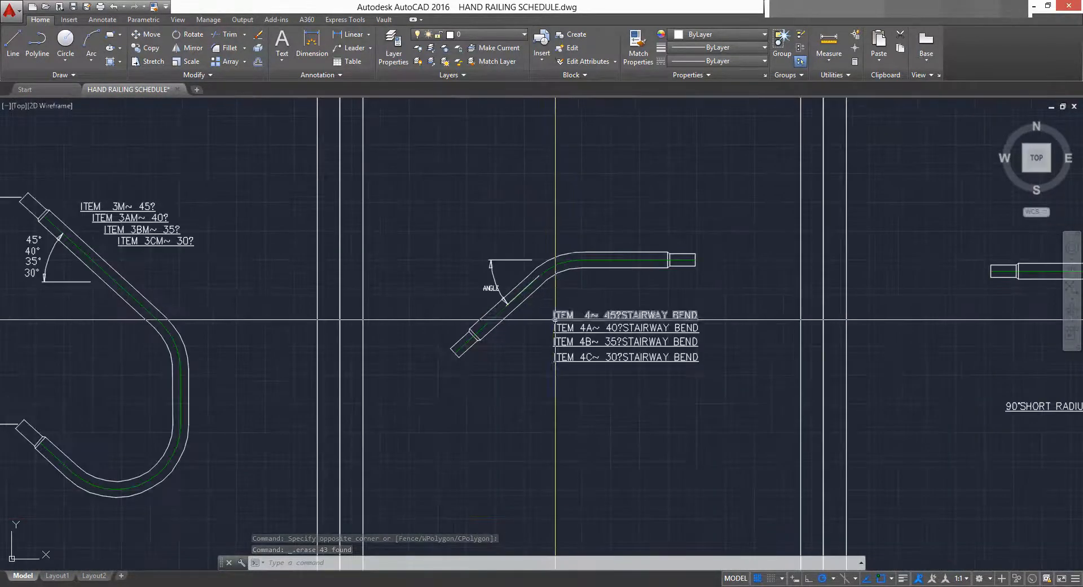
scroll(307, 329, down, 2)
scroll(564, 333, up, 4)
scroll(531, 356, down, 4)
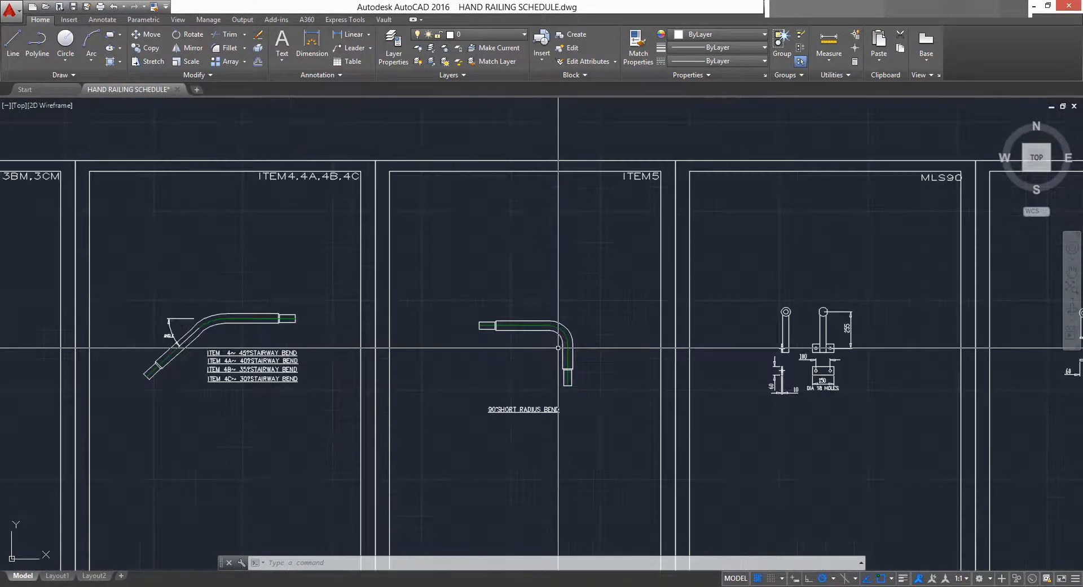
scroll(531, 492, down, 3)
Copy the 300 vertical dimension from the ITEM1 long radius bend to the 90° short radius bend on the ITEM5 sheet.
scroll(452, 395, up, 5)
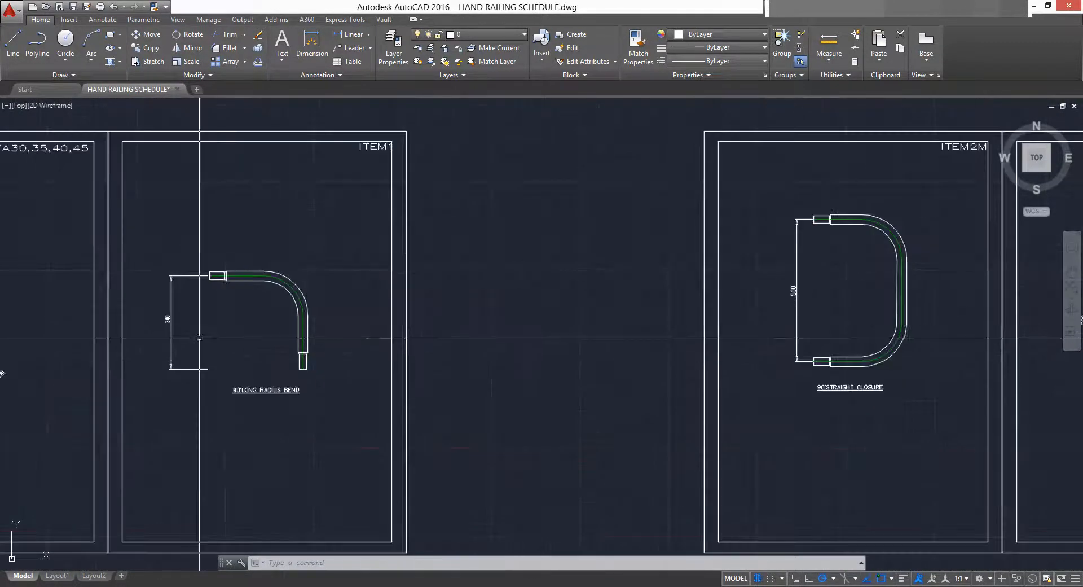
scroll(426, 331, up, 2)
click(448, 217)
click(380, 490)
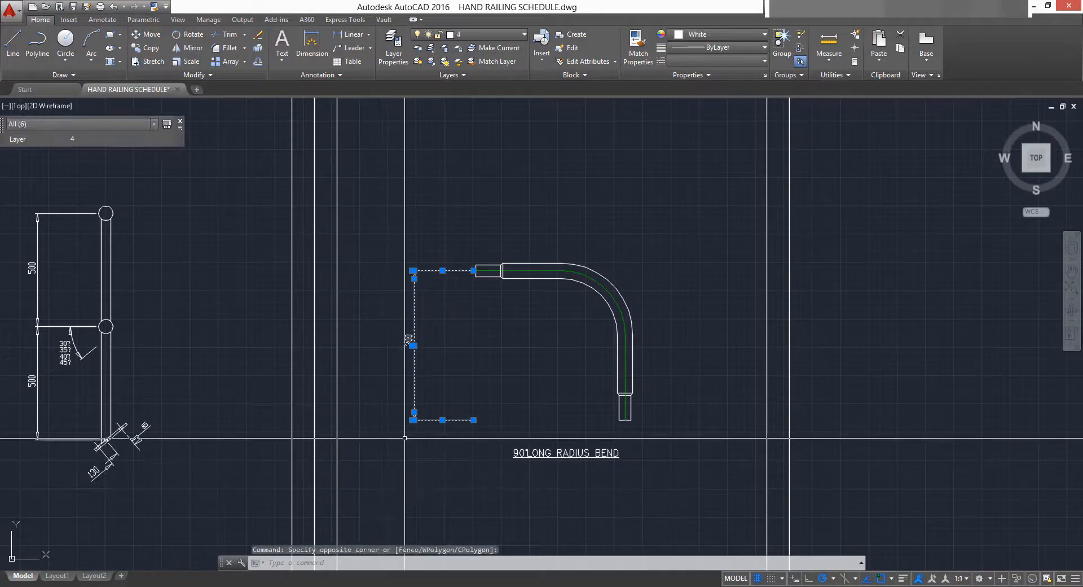
key(ctrl+c)
key(ctrl+v)
scroll(405, 437, down, 4)
middle_drag(1027, 374, 335, 375)
scroll(639, 374, up, 4)
scroll(494, 367, up, 2)
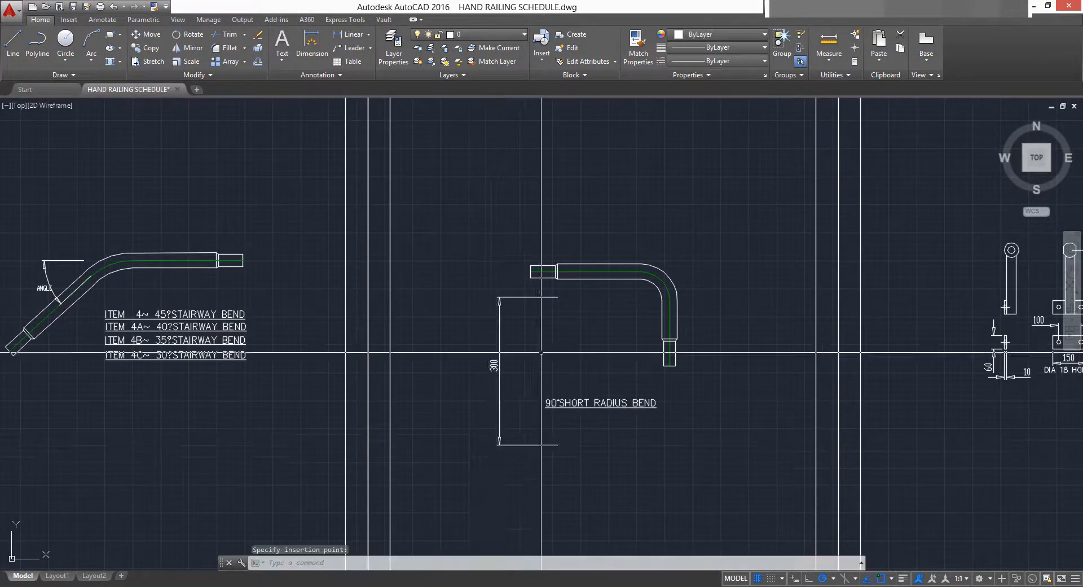
scroll(564, 339, up, 4)
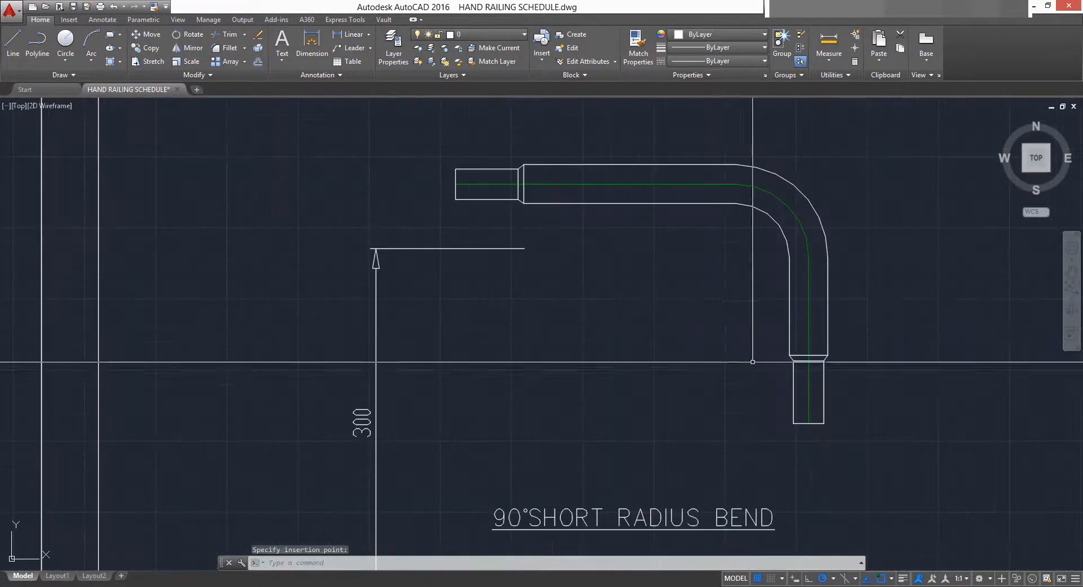
click(573, 179)
scroll(607, 218, down, 2)
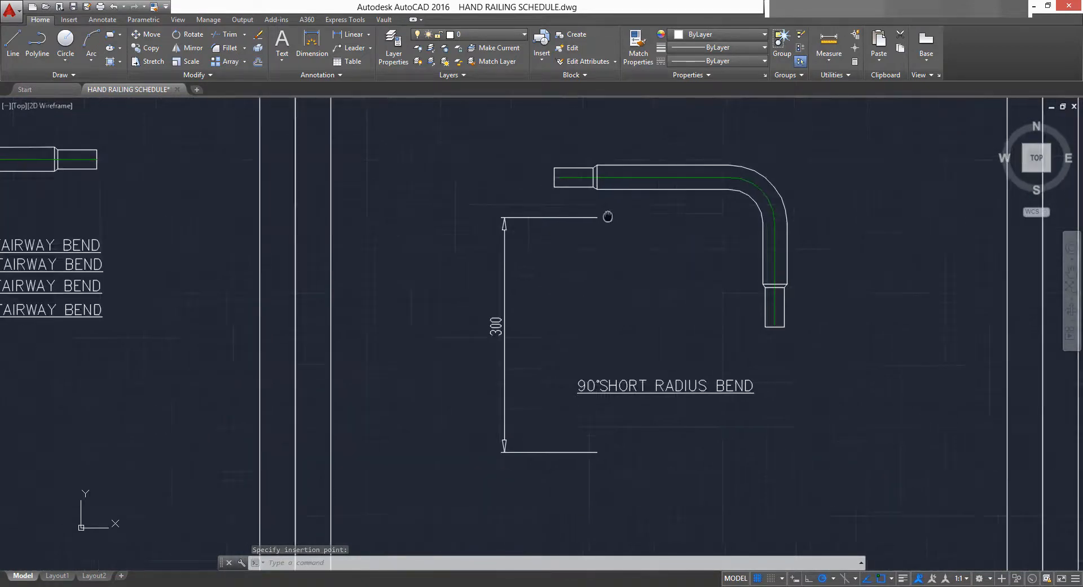
click(582, 199)
click(490, 452)
key(Escape)
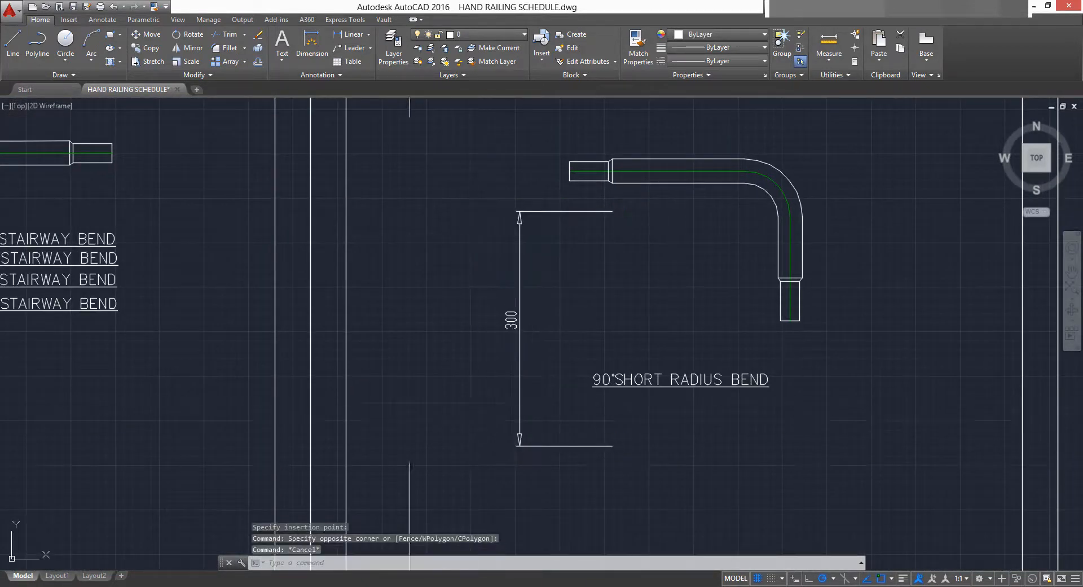
Look through the drawing files in the PlotFiles folder and return to the short radius bend in the schedule.
mouse_move(257, 581)
click(445, 536)
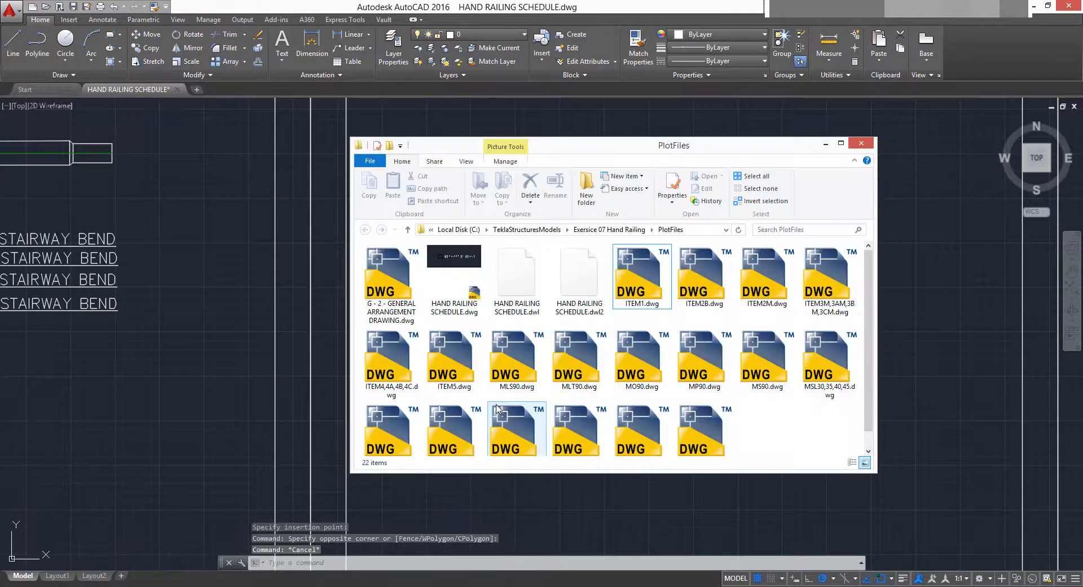
mouse_move(623, 157)
mouse_down()
mouse_move(312, 187)
mouse_move(264, 150)
mouse_move(259, 126)
mouse_move(247, 141)
mouse_move(299, 116)
mouse_move(324, 125)
mouse_up()
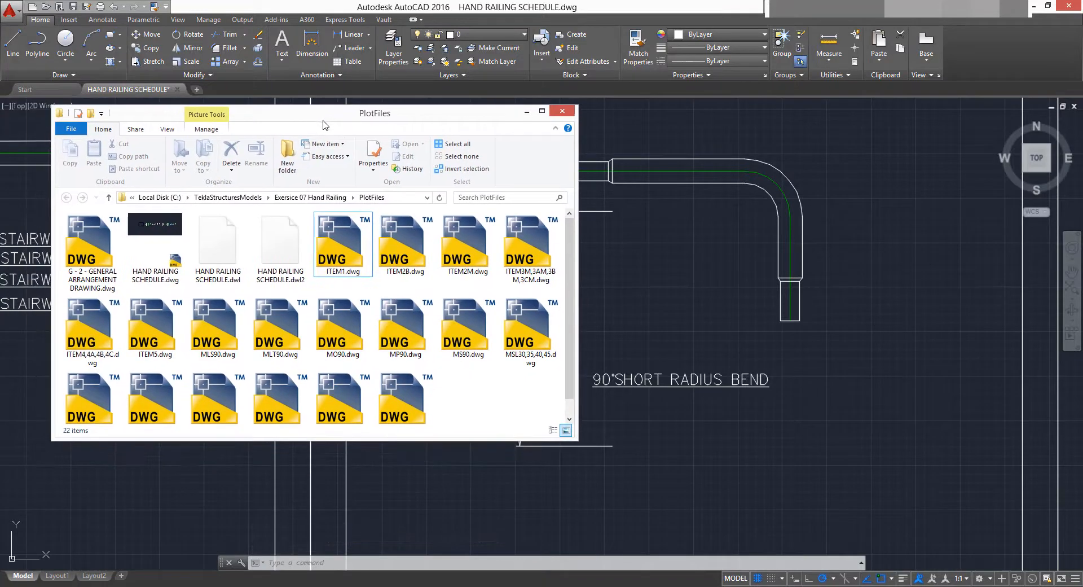
scroll(474, 408, down, 1)
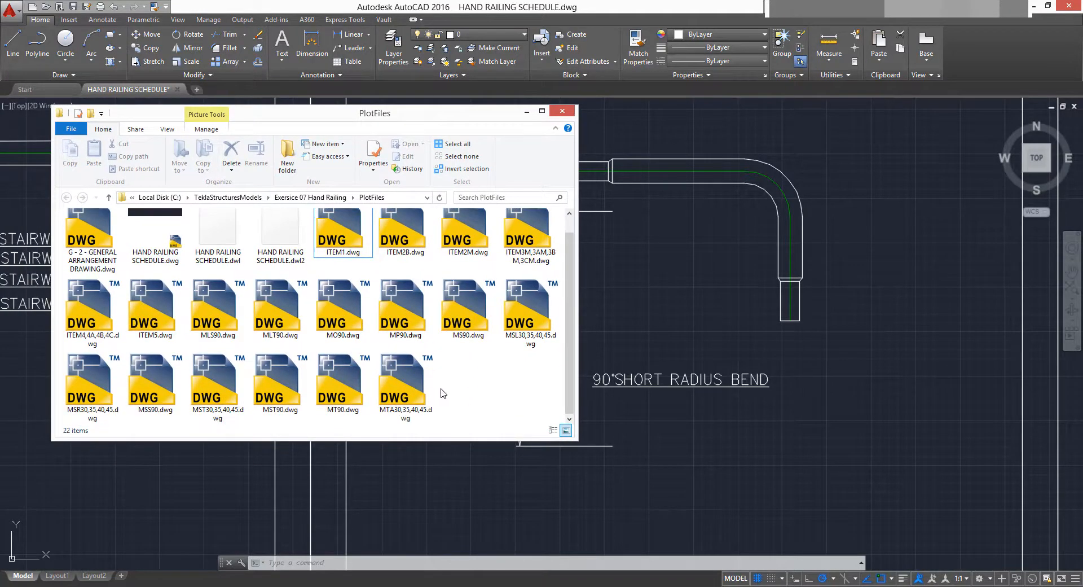
click(638, 315)
scroll(709, 316, down, 2)
mouse_move(709, 308)
middle_down()
mouse_move(657, 509)
mouse_move(657, 381)
middle_up()
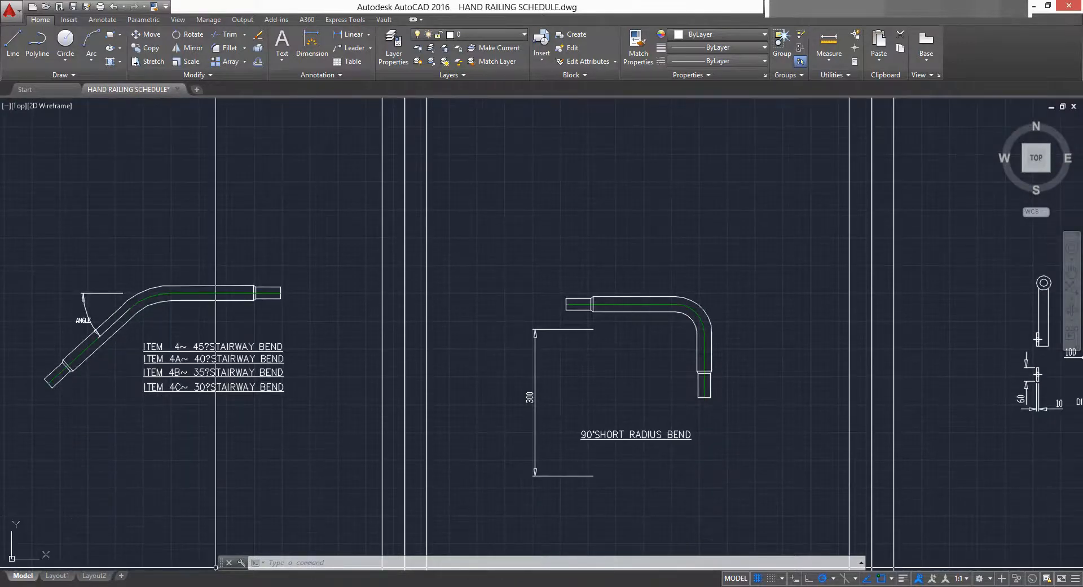
Open ITEM5.dwg from the PlotFiles folder and show its 90° short radius bend.
click(446, 527)
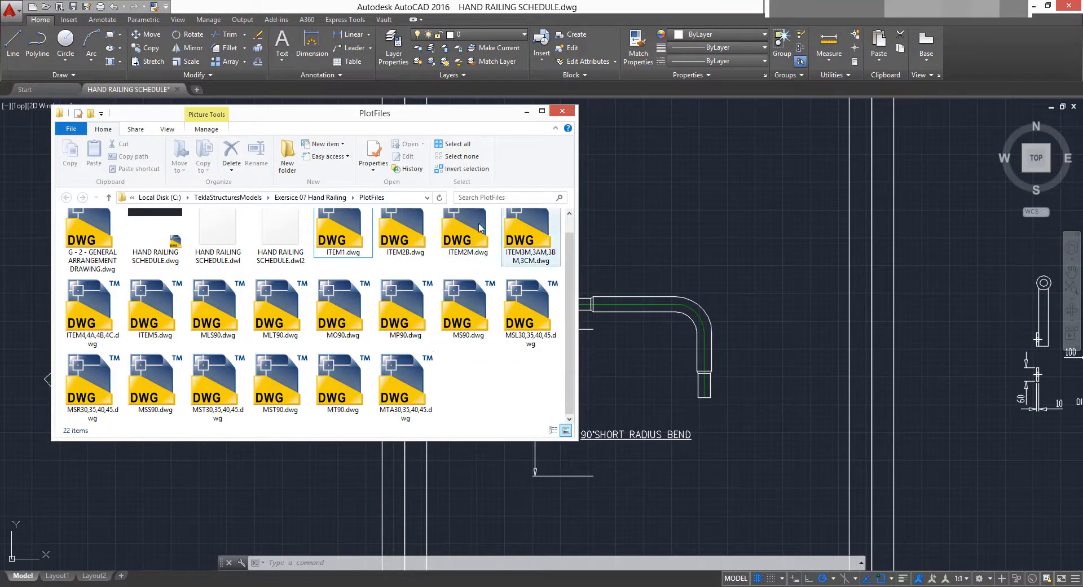
double_click(132, 317)
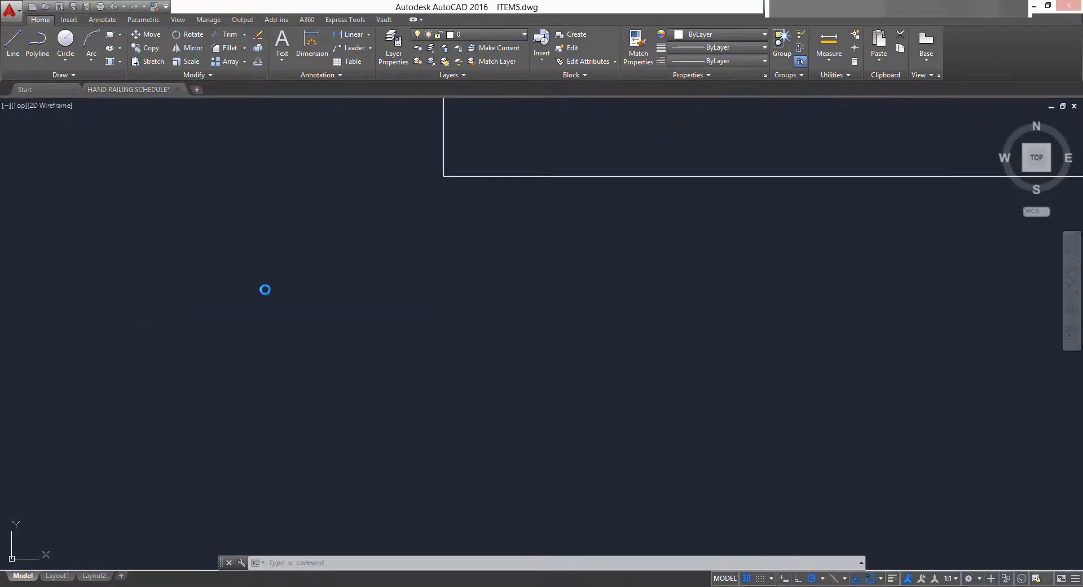
scroll(508, 293, down, 6)
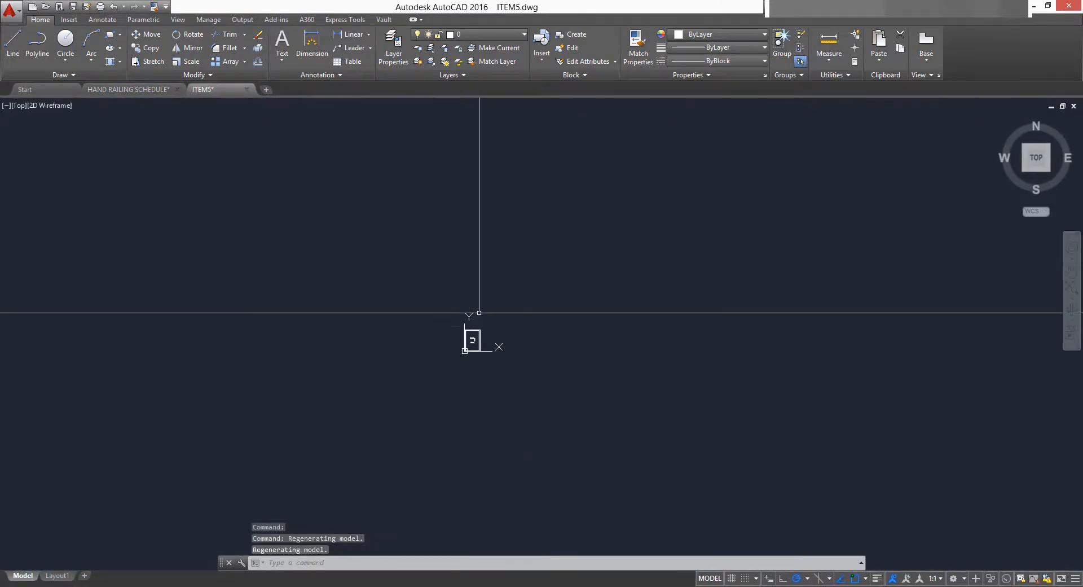
scroll(516, 356, up, 5)
scroll(516, 356, up, 6)
scroll(493, 307, down, 2)
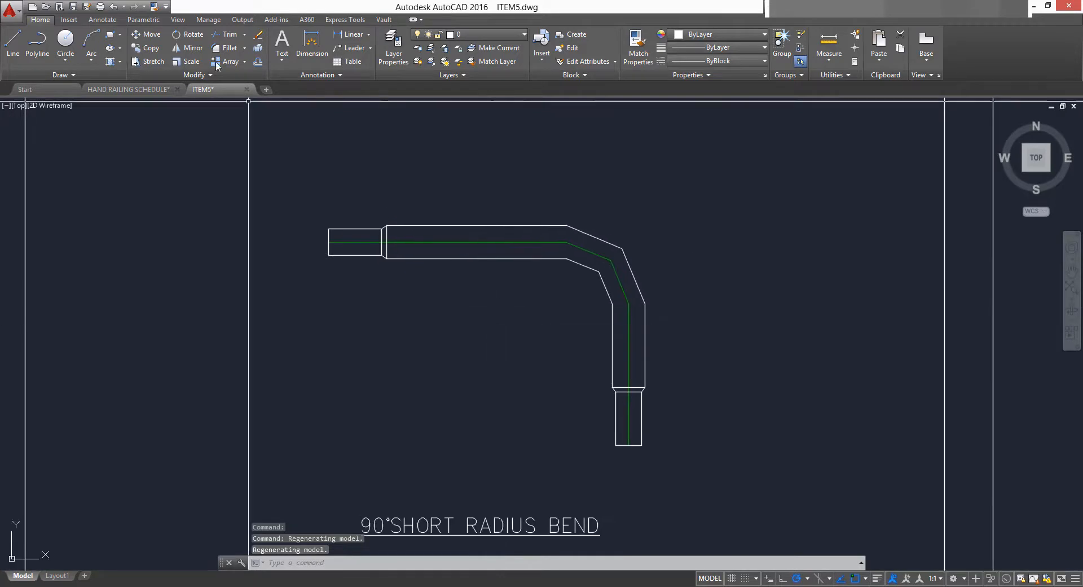
Measure between the bend's two centreline ends with a linear dimension without placing it, and close ITEM5.dwg.
click(340, 35)
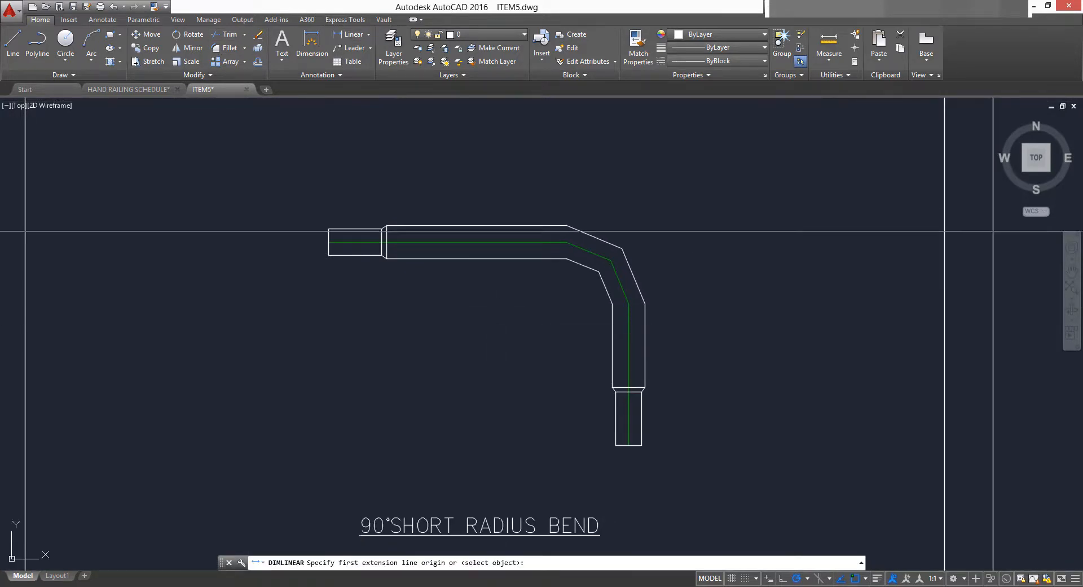
click(328, 241)
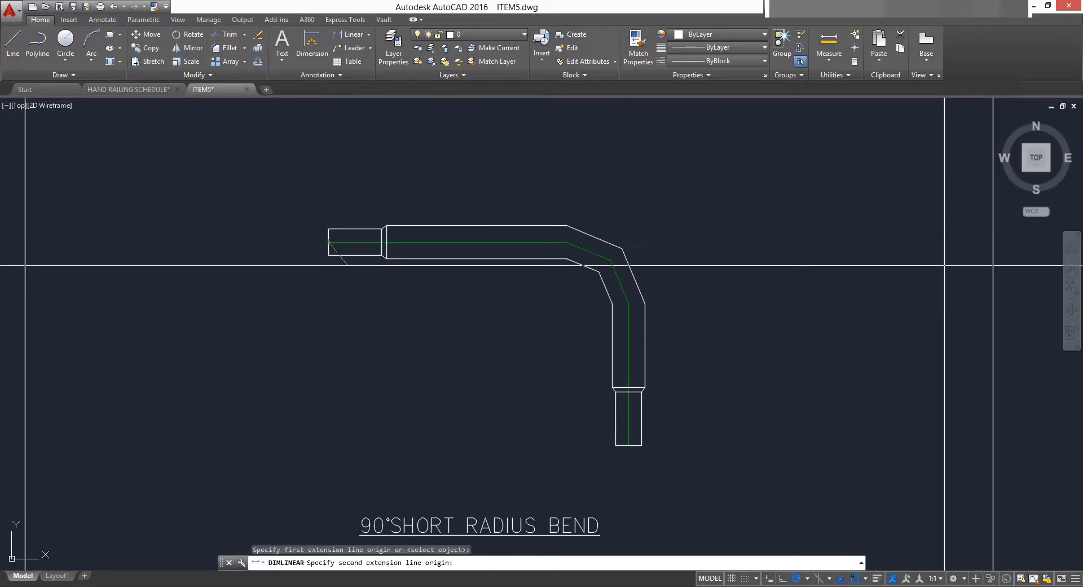
click(629, 446)
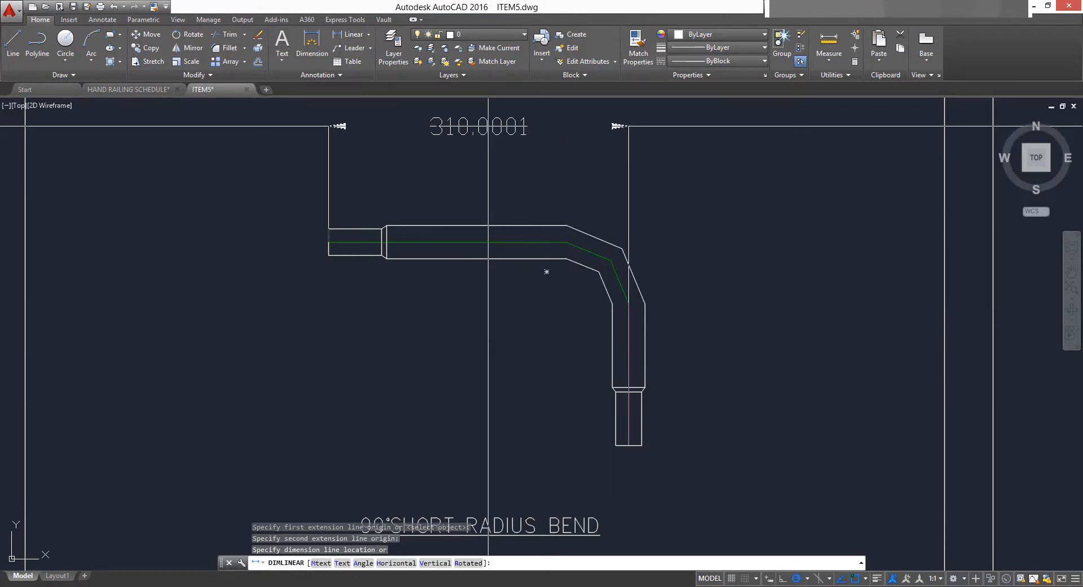
key(Escape)
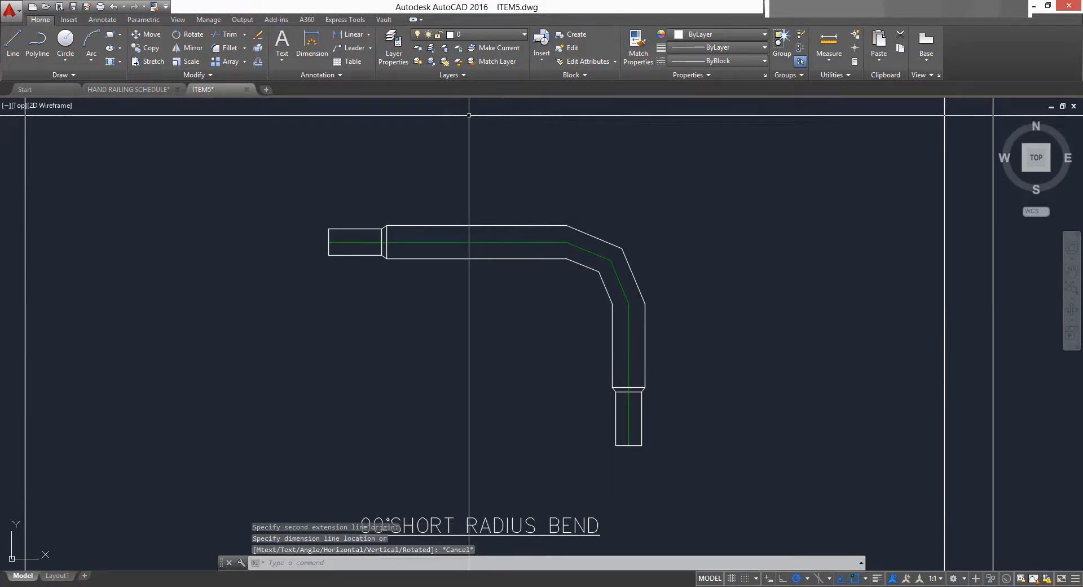
click(246, 90)
click(571, 326)
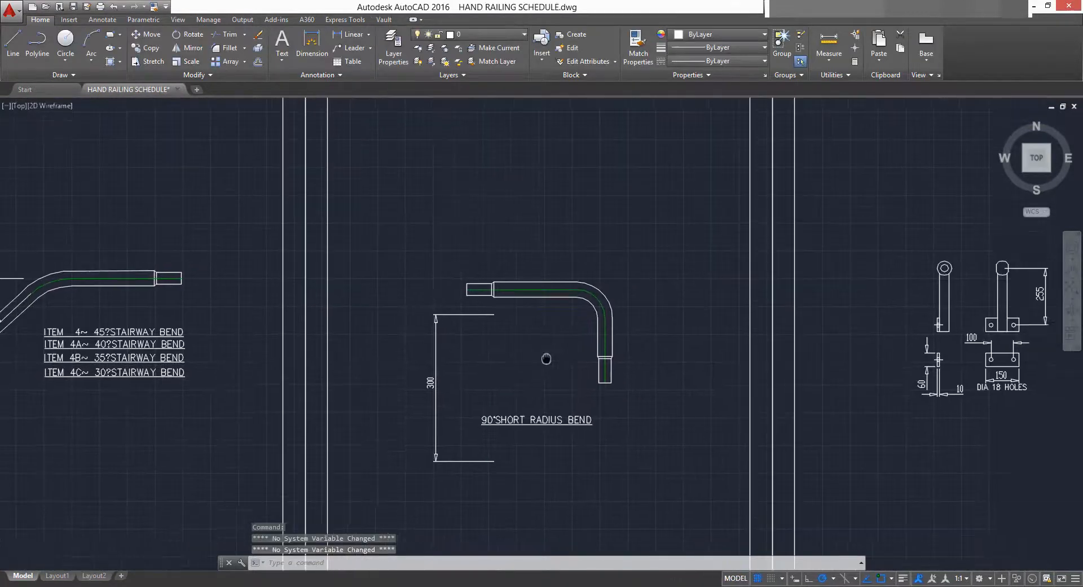
Move the copied dimension so its upper extension line meets the centreline at the short radius bend's horizontal end.
scroll(439, 369, up, 2)
click(443, 242)
click(401, 514)
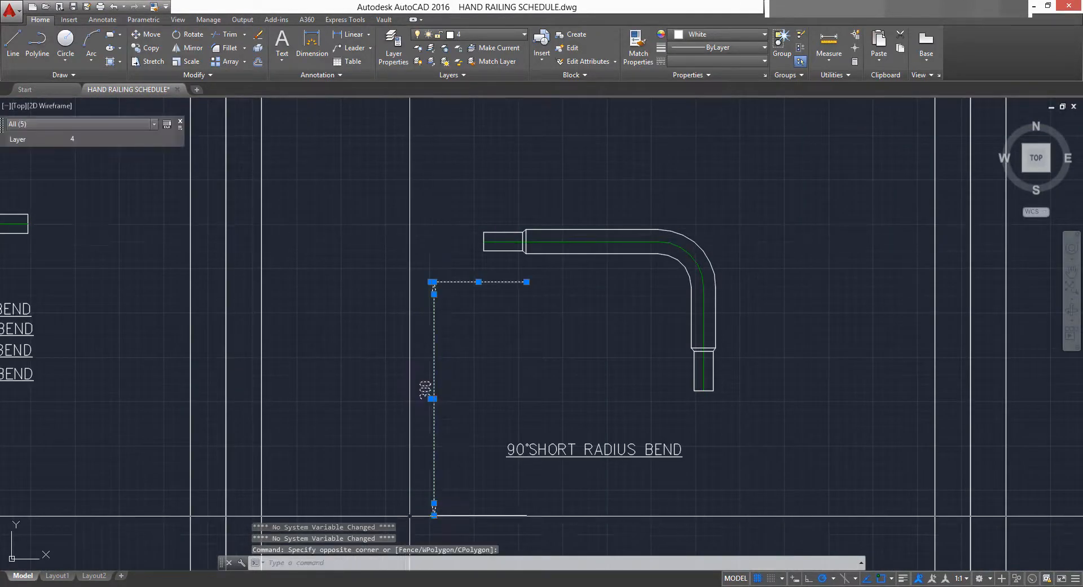
click(469, 491)
click(526, 281)
key(space)
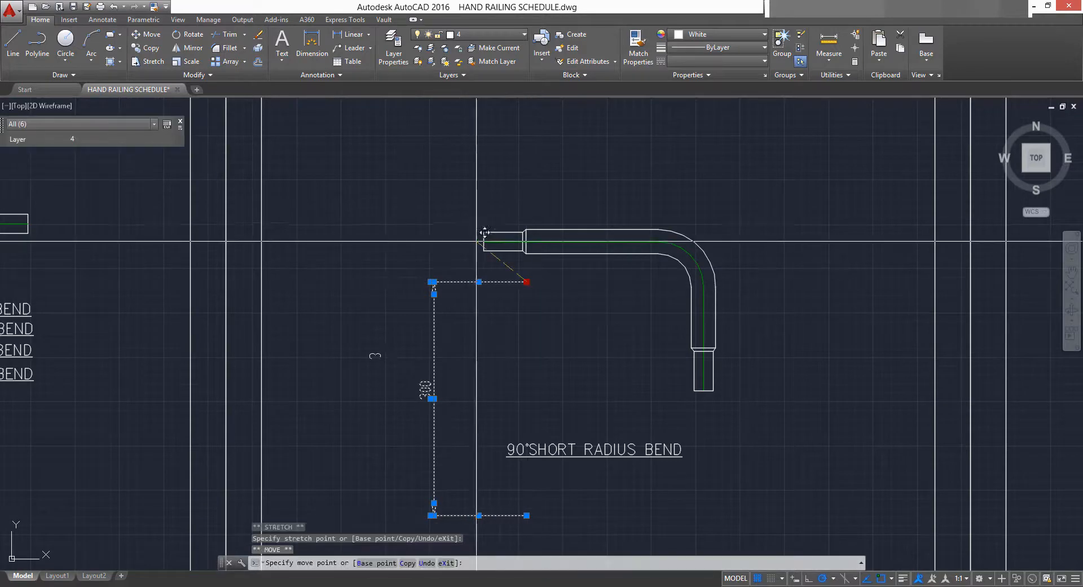
click(482, 242)
key(Escape)
click(460, 399)
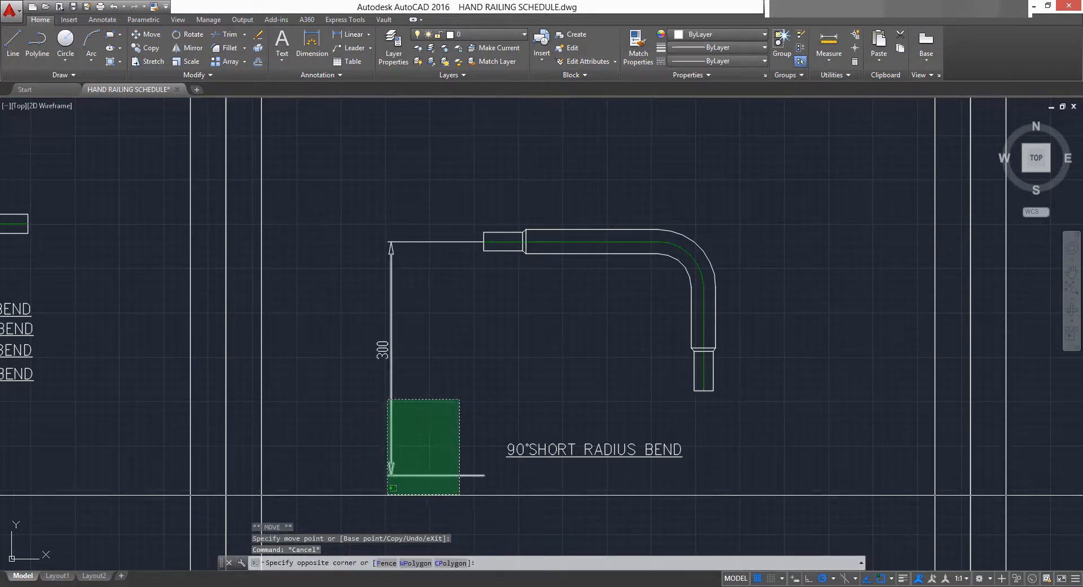
click(388, 496)
key(Escape)
Move the dimension's lower extension line and arrowhead up to the bend's lower end, and extend that line close to the pipe.
click(337, 438)
click(485, 478)
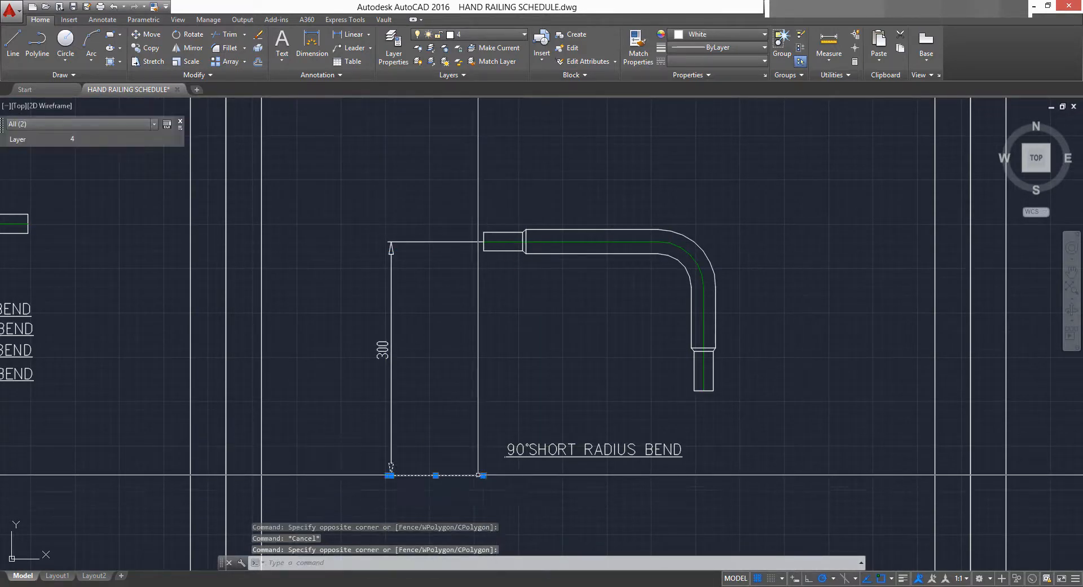
click(483, 475)
key(space)
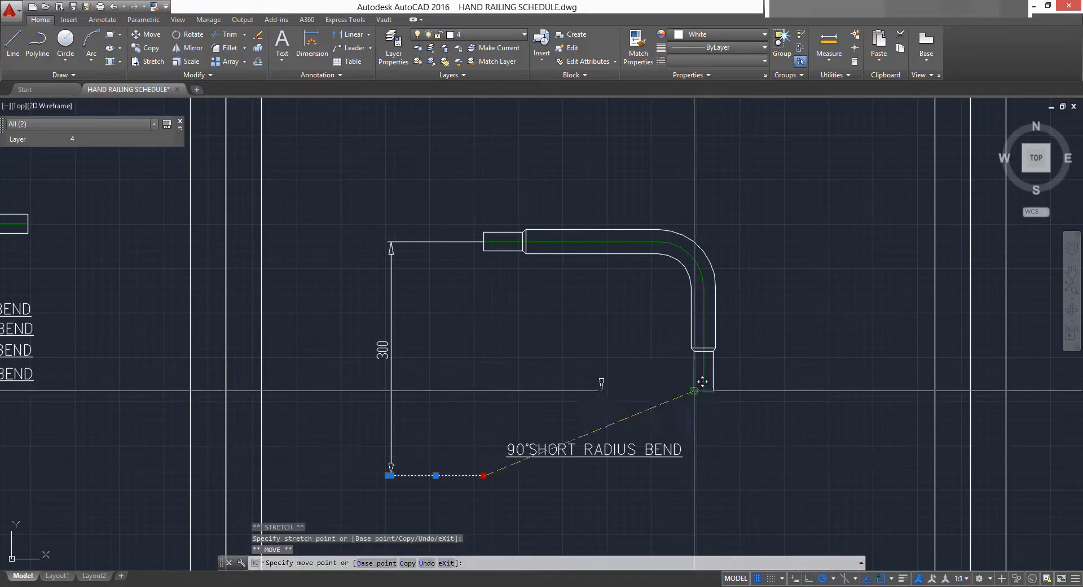
click(484, 391)
click(484, 390)
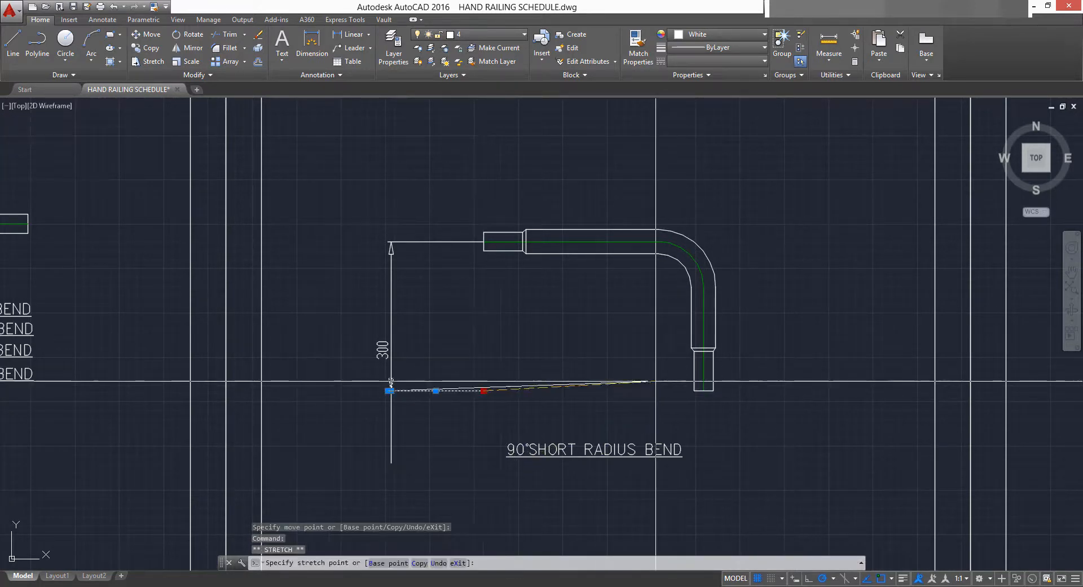
click(681, 391)
Shorten the short radius bend's vertical dimension line so it ends at the lower arrowhead.
click(385, 470)
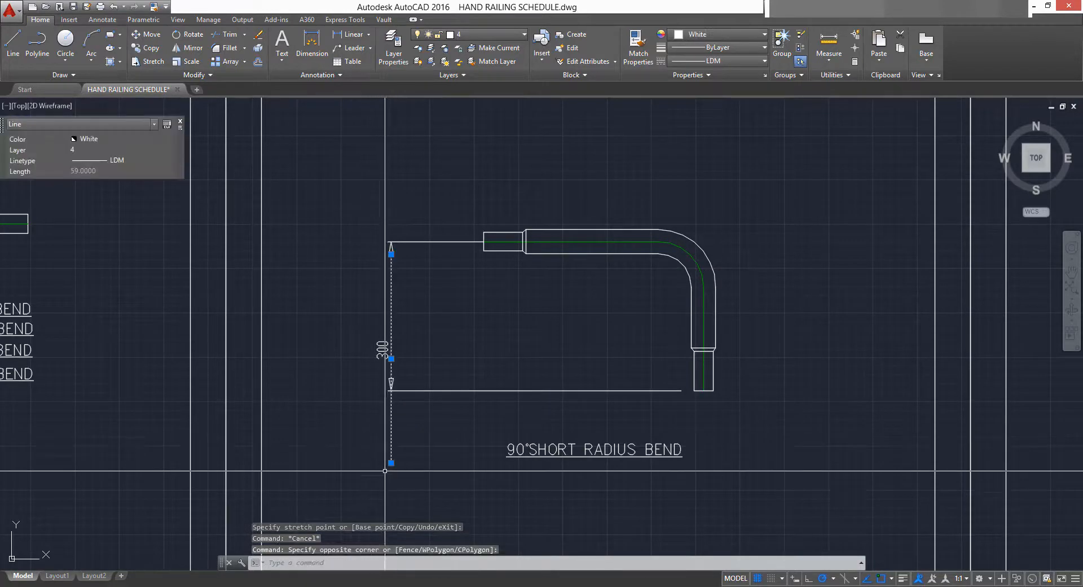
click(391, 463)
scroll(395, 383, up, 8)
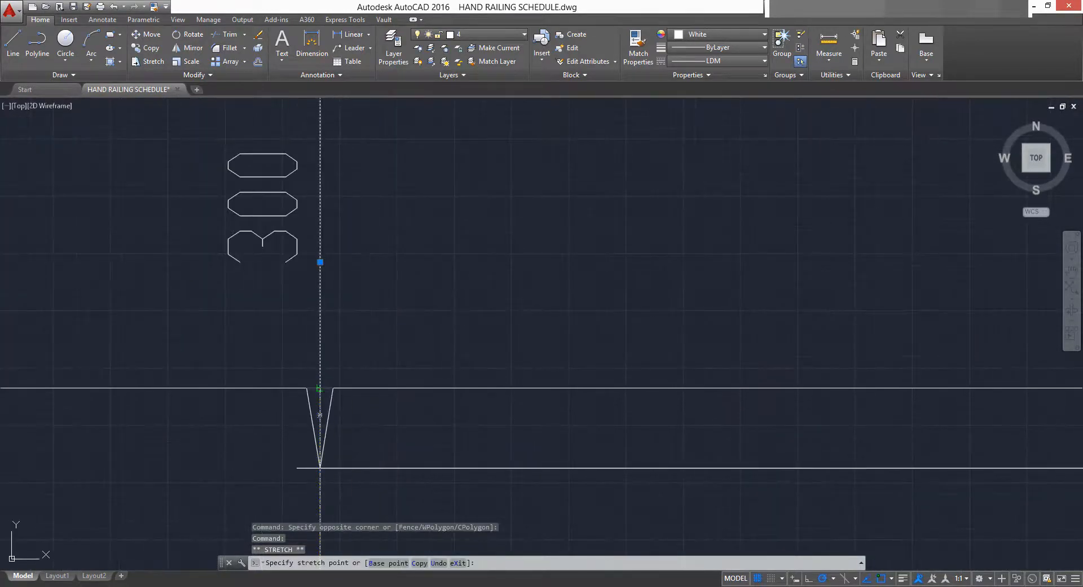
click(320, 388)
scroll(358, 316, down, 6)
middle_drag(358, 317, 406, 411)
key(Escape)
Move the vertical dimension's text up along its line to about the middle between the arrowheads.
click(388, 406)
click(383, 388)
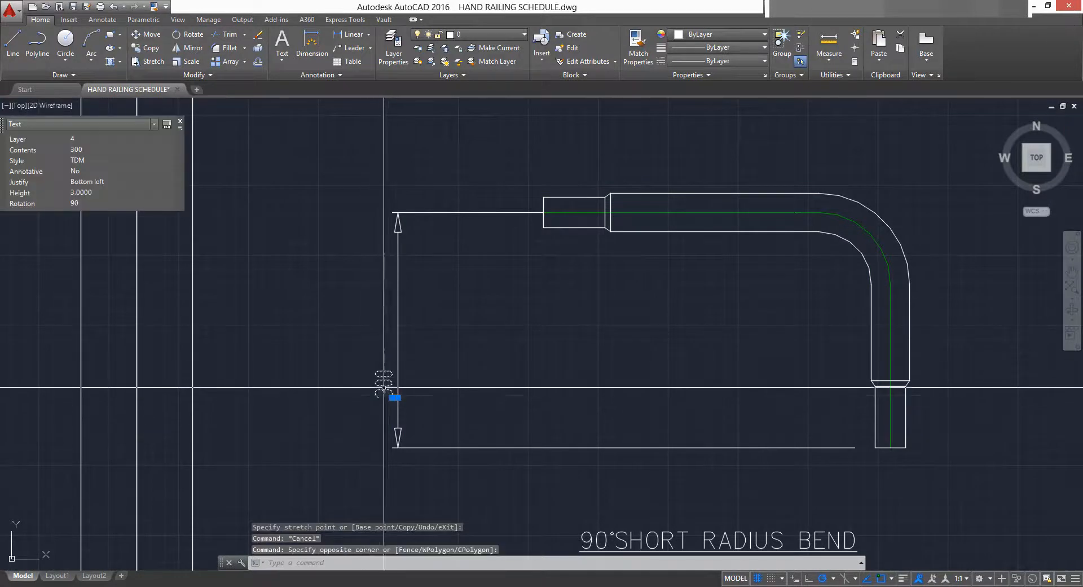
scroll(388, 392, up, 2)
click(398, 398)
key(space)
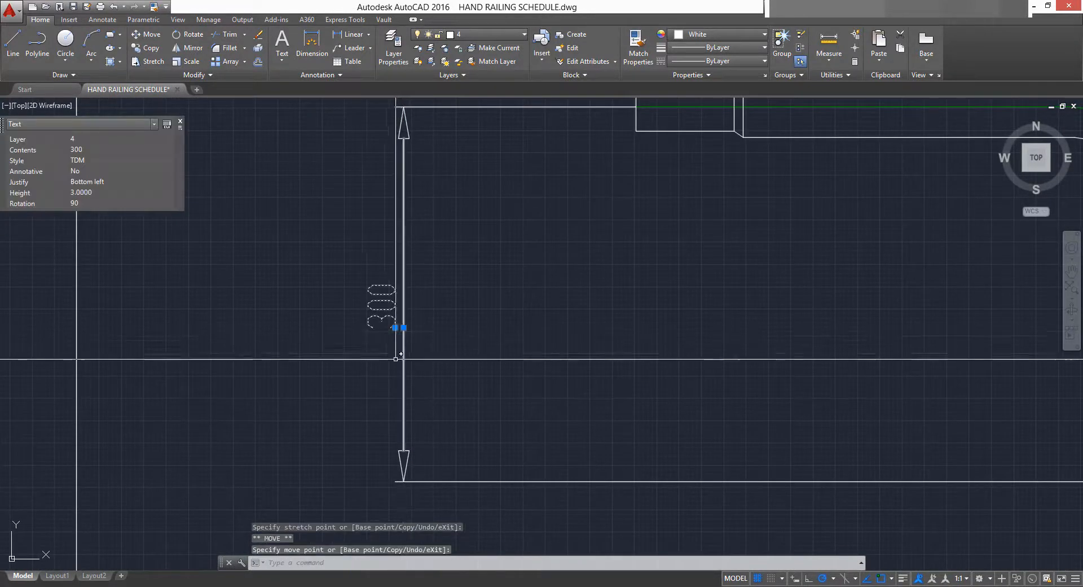
click(398, 333)
Change the short radius bend's vertical dimension text to 200.
double_click(390, 316)
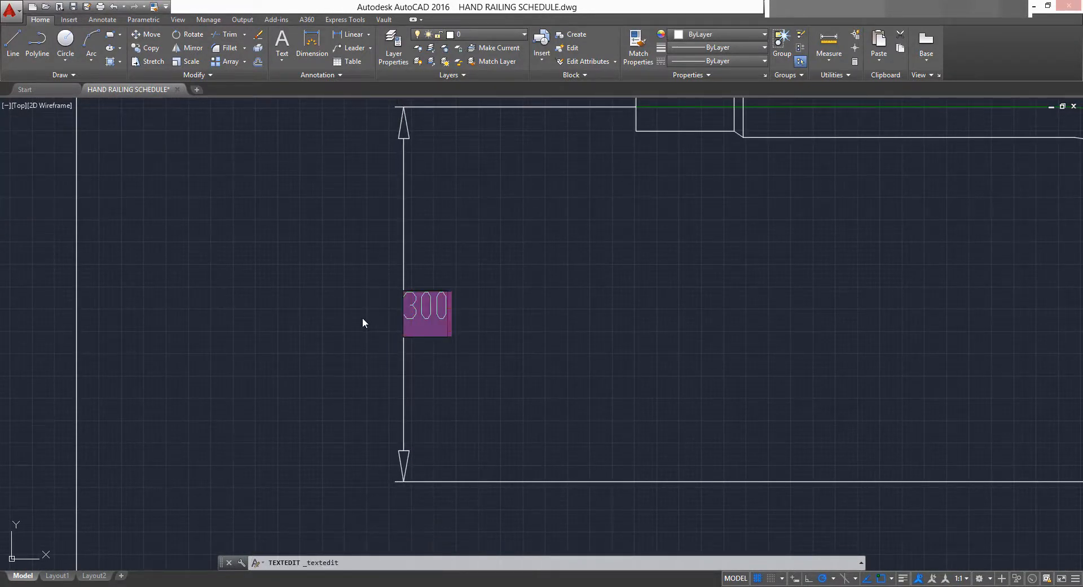
text(200)
key(Return)
scroll(348, 310, down, 2)
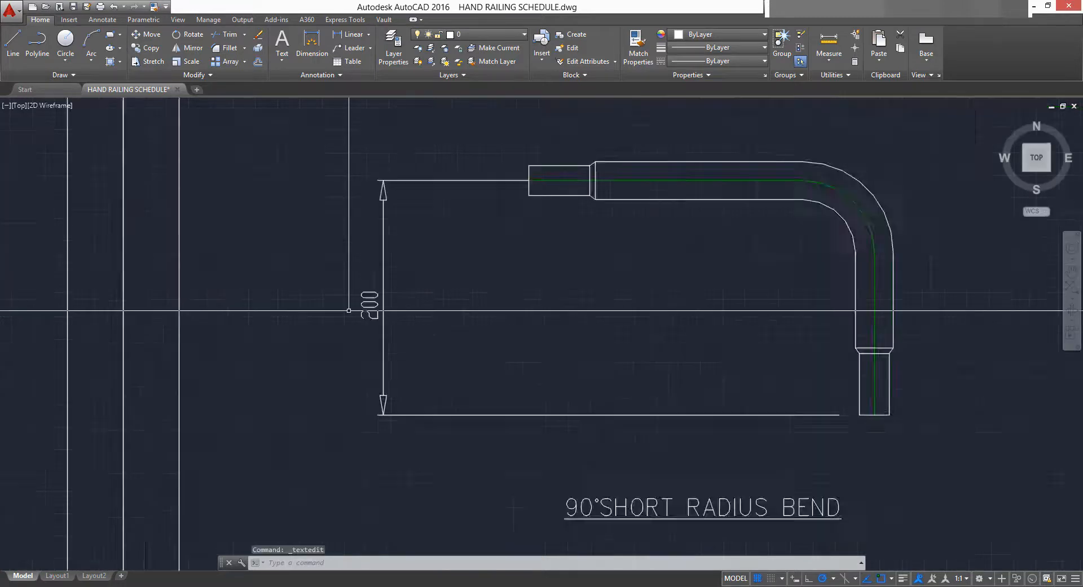
Copy the complete vertical 200 dimension and paste the duplicate in the free space beside the short radius bend.
scroll(350, 310, down, 2)
click(390, 207)
click(331, 427)
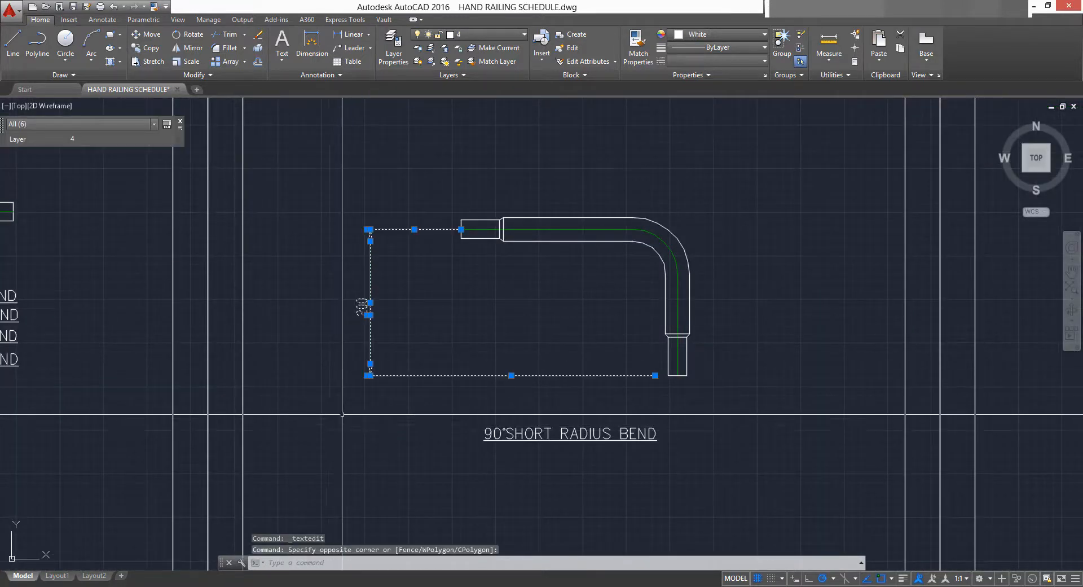
key(ctrl+c)
key(ctrl+v)
middle_drag(532, 302, 450, 407)
click(675, 488)
Shorten the pasted dimension's lower extension line to the same length as its upper one.
middle_drag(706, 320, 598, 230)
click(654, 378)
click(616, 432)
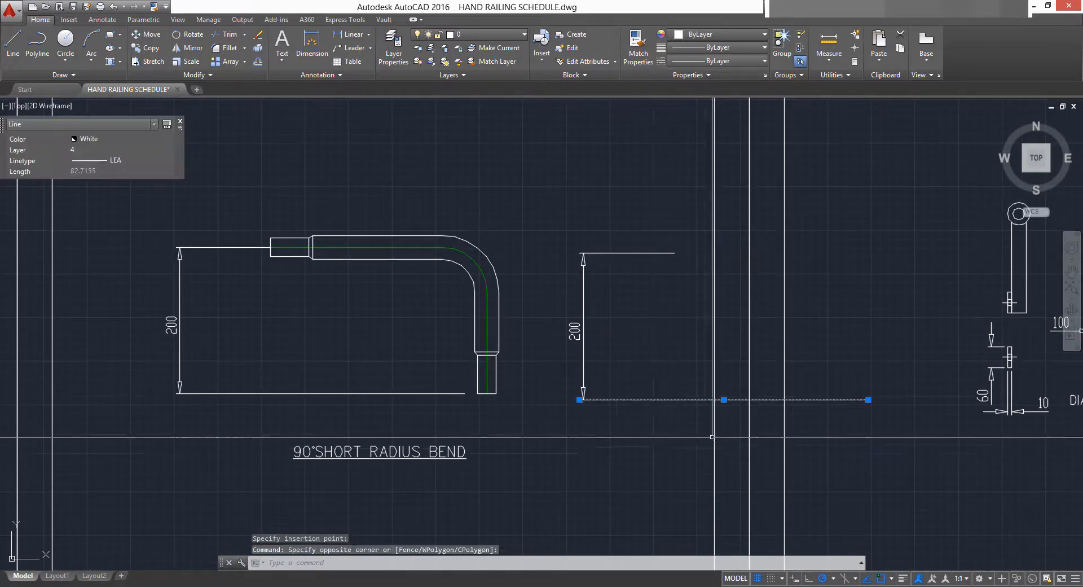
click(869, 399)
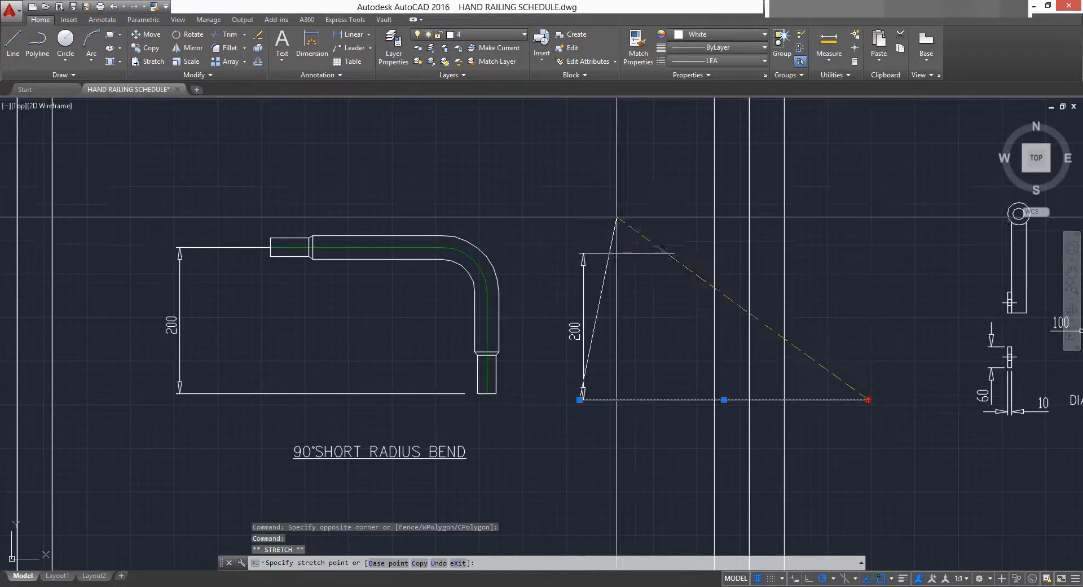
click(672, 396)
Rotate the pasted dimension to horizontal and move it above the bend, with its left extension line aligned to the pipe's horizontal end.
click(682, 232)
click(569, 425)
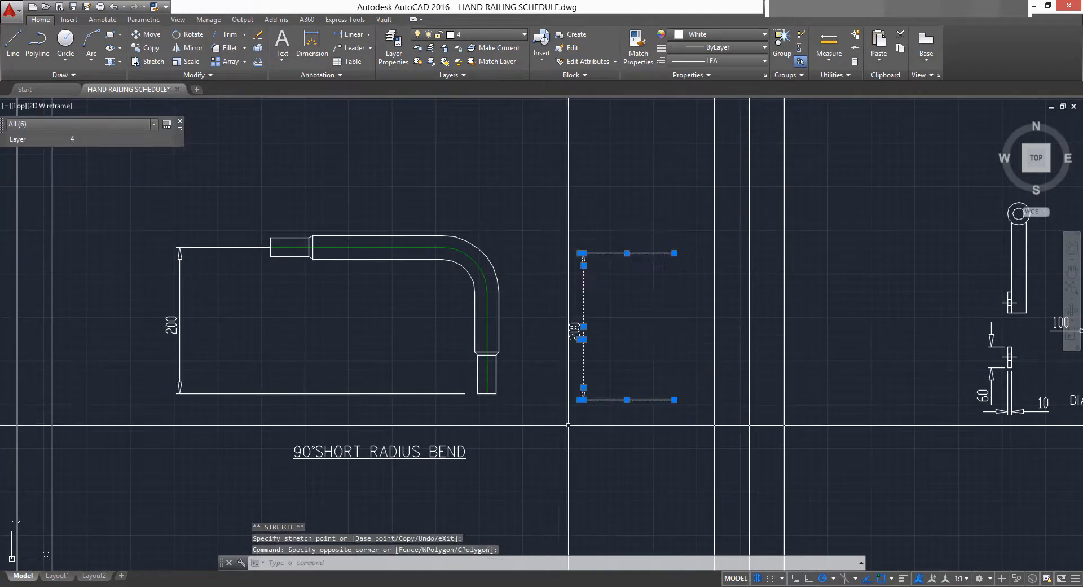
click(676, 253)
key(space)
key(space)
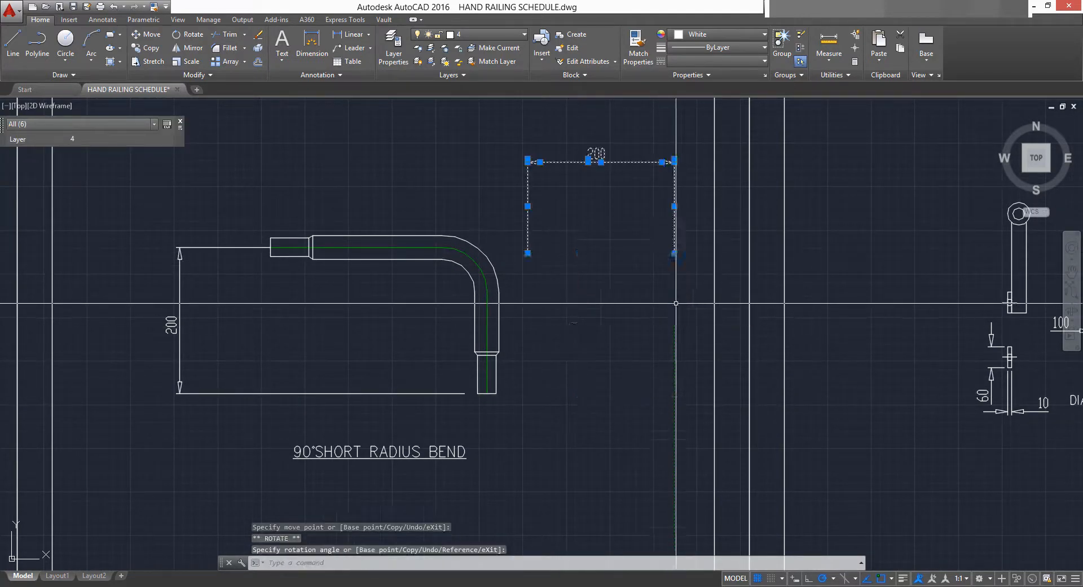
click(674, 253)
key(space)
middle_drag(627, 261, 722, 363)
click(532, 291)
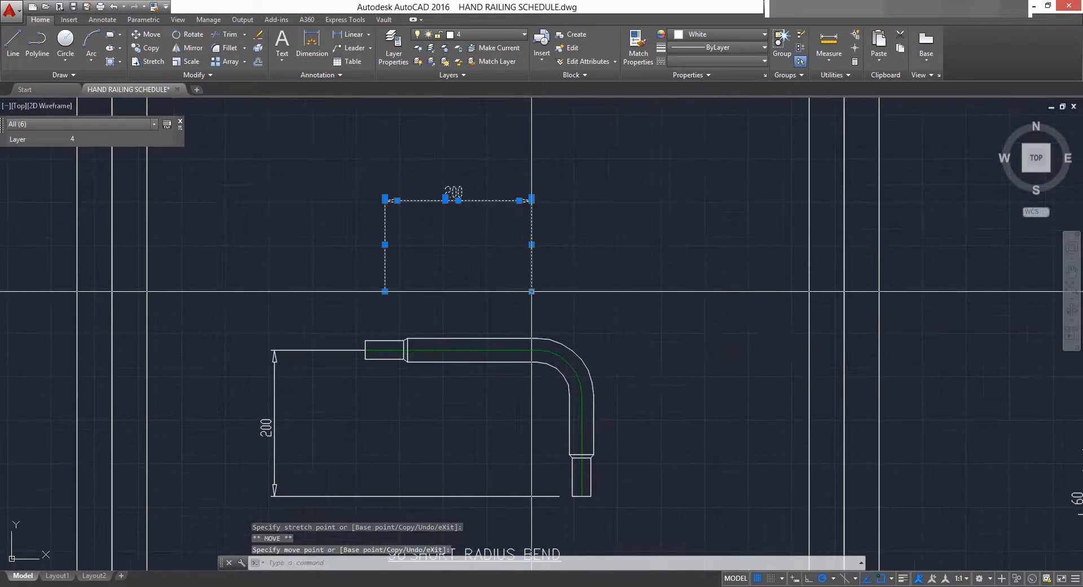
click(365, 324)
key(Escape)
Move the horizontal dimension's right extension line and arrowhead across to the centreline of the bend's vertical leg.
click(578, 300)
click(497, 308)
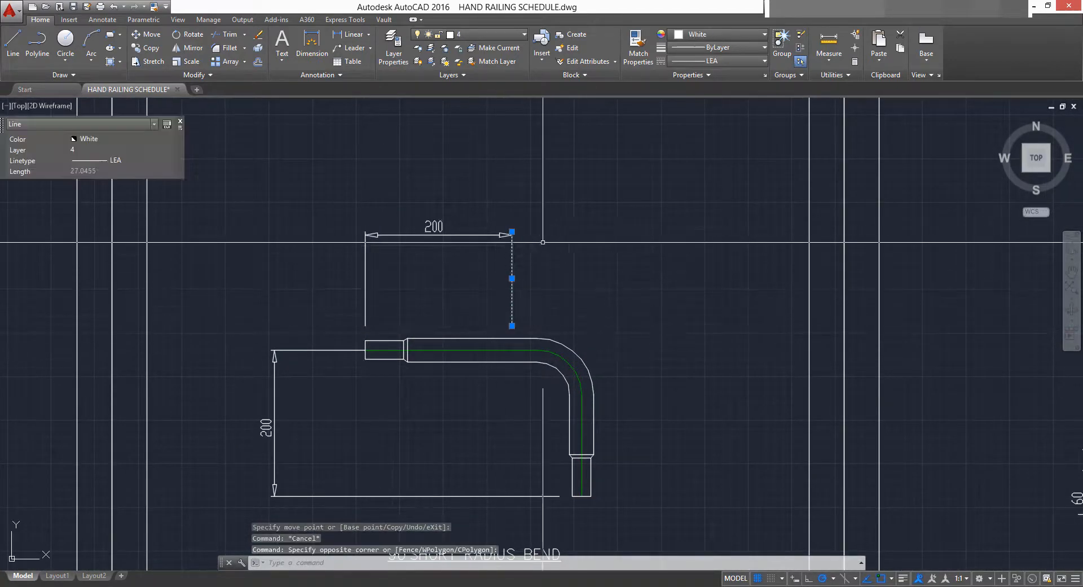
click(474, 194)
click(536, 290)
click(512, 326)
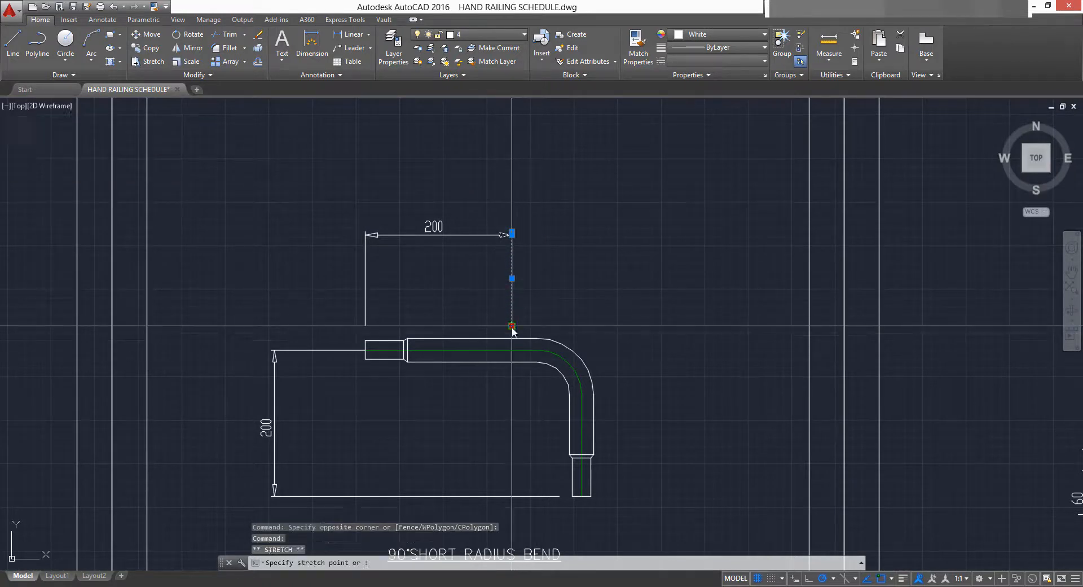
key(space)
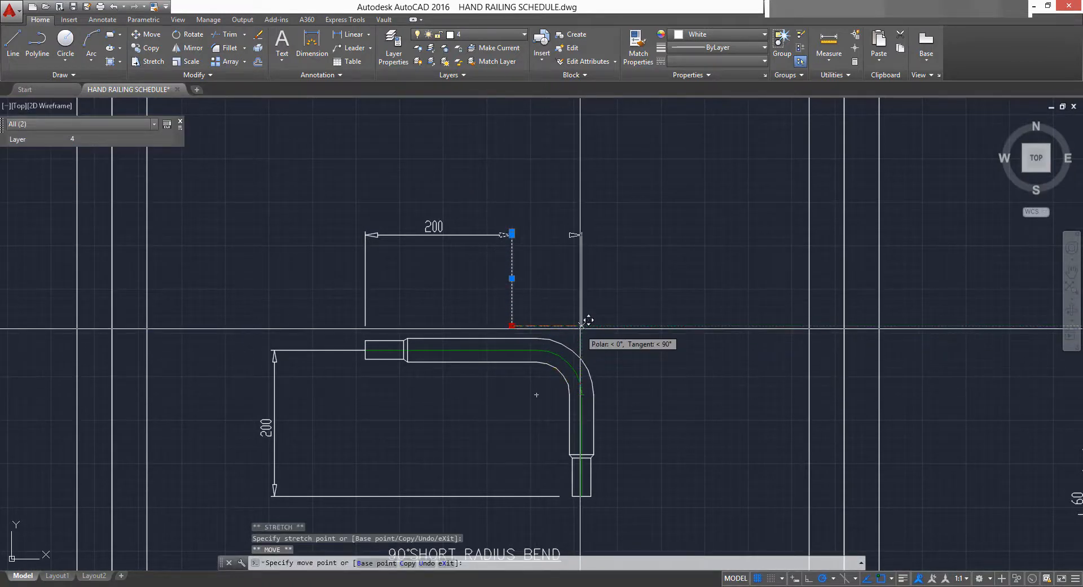
click(580, 328)
key(Escape)
Stretch the horizontal dimension line to the middle of the relocated right arrowhead's base.
click(490, 205)
click(466, 261)
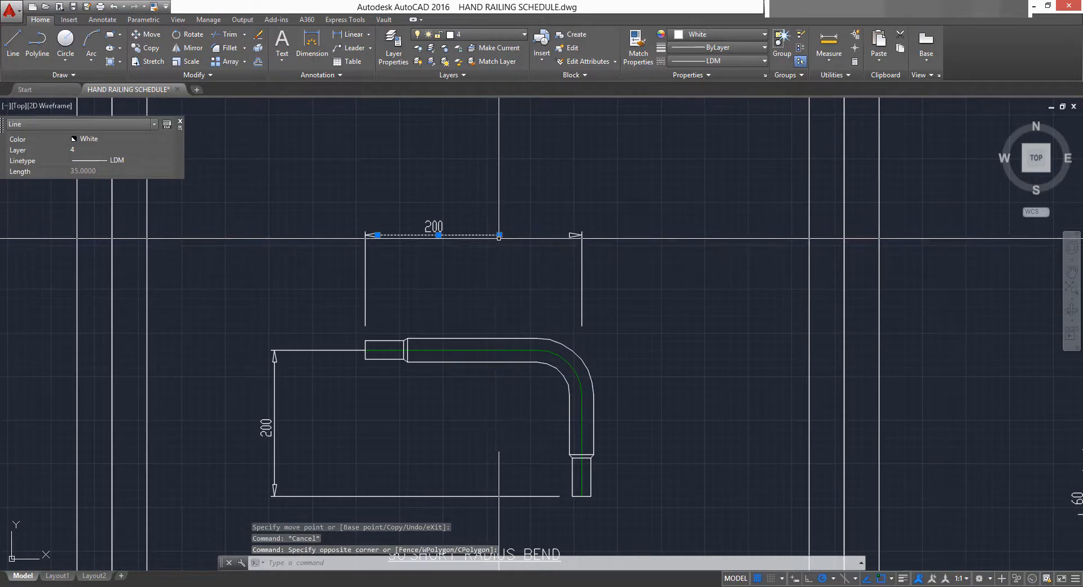
click(500, 235)
scroll(755, 434, up, 15)
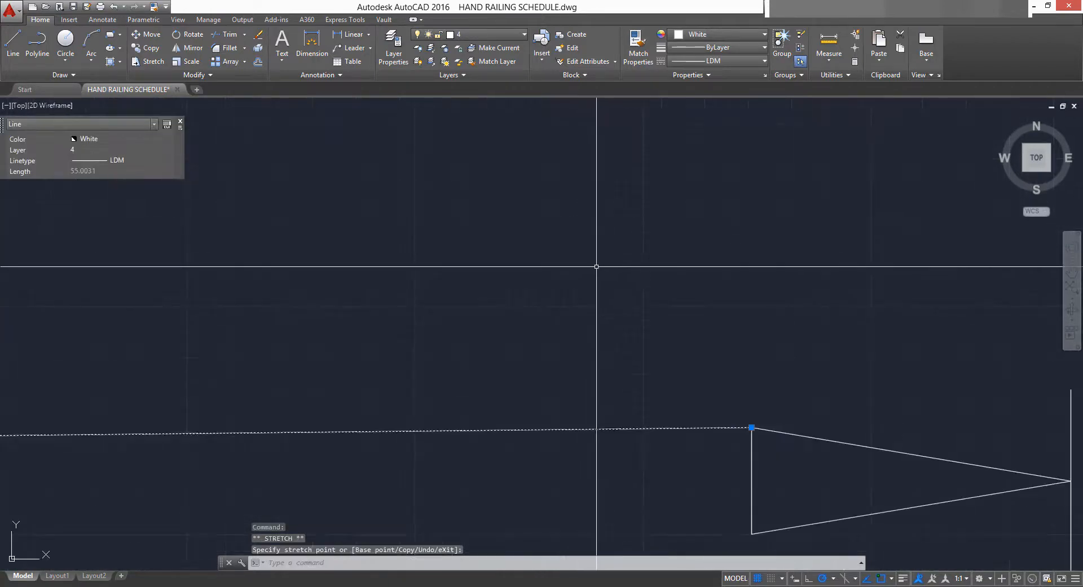
click(752, 427)
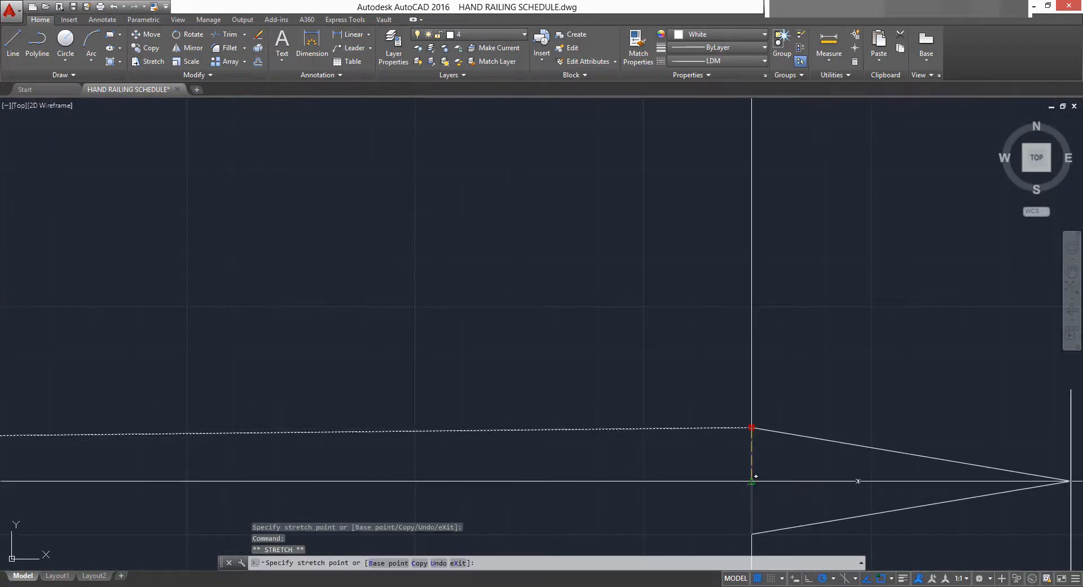
key(Escape)
Centre the horizontal dimension's text on its line and change it to 300.
scroll(756, 477, down, 10)
scroll(346, 314, up, 4)
click(316, 284)
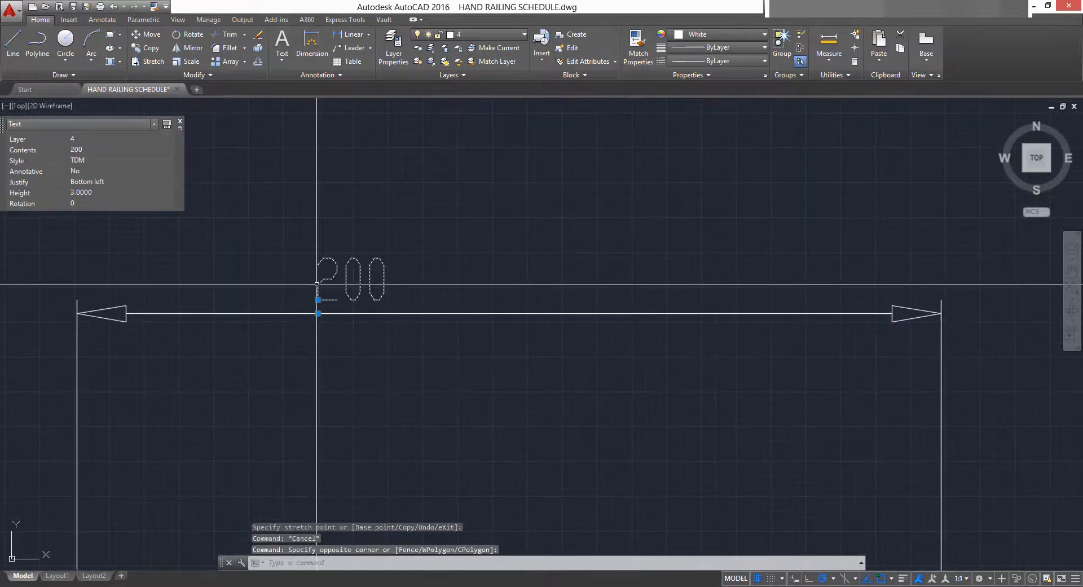
click(317, 299)
click(470, 300)
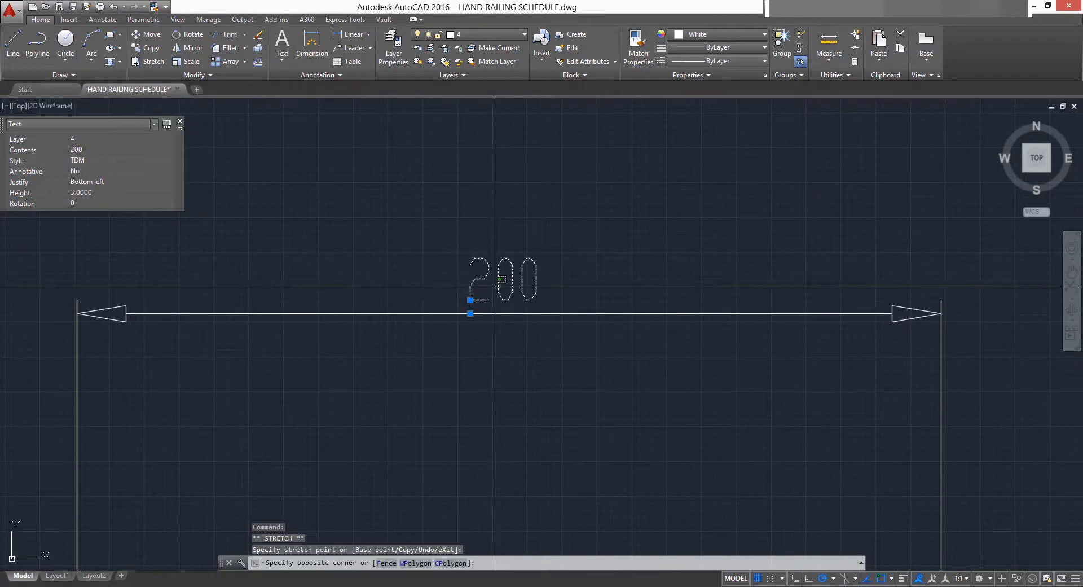
click(484, 271)
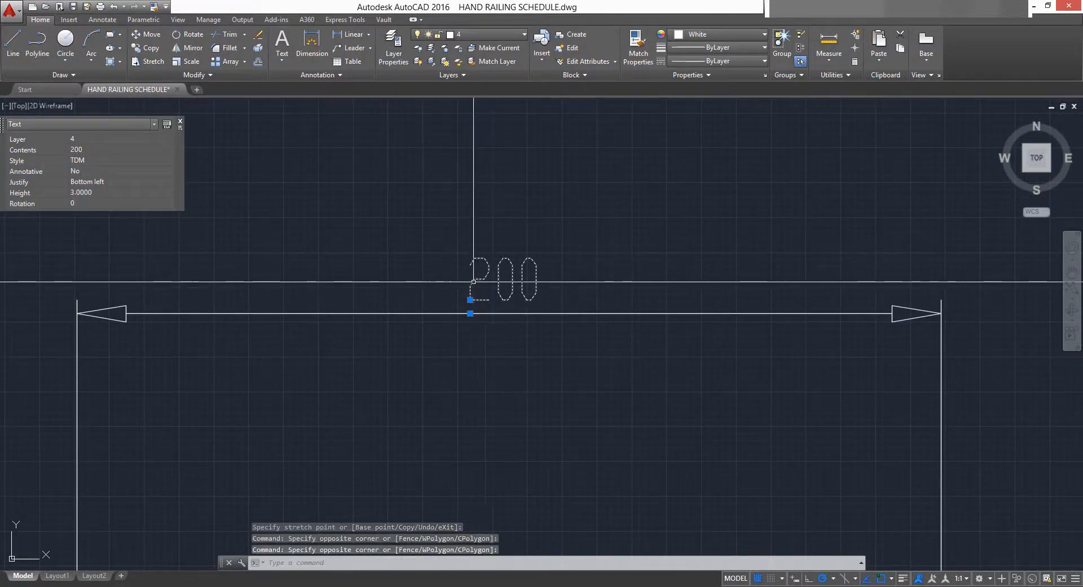
double_click(482, 291)
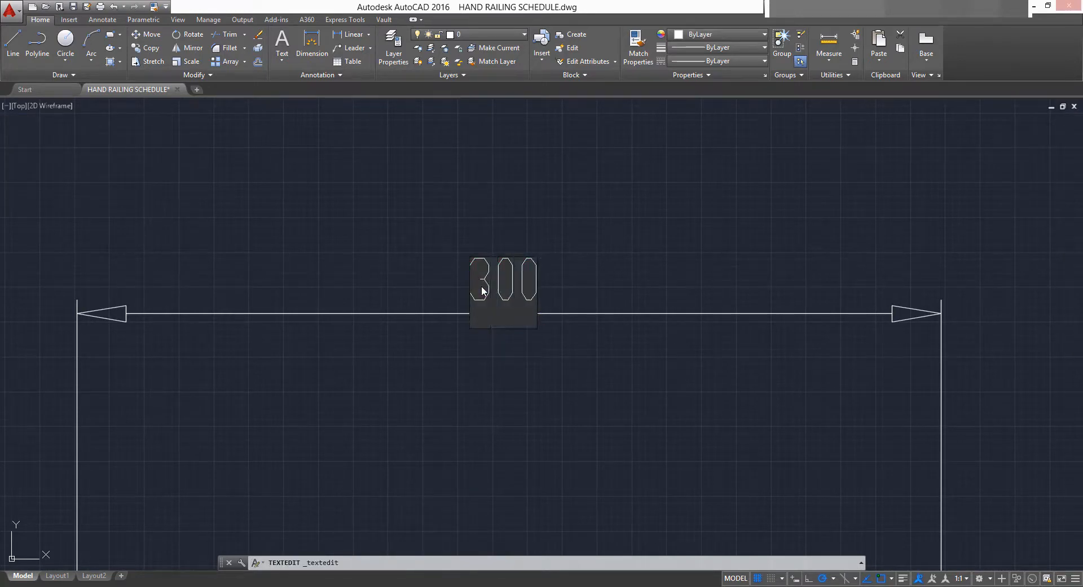
click(468, 256)
scroll(468, 251, down, 3)
Copy the horizontal 300 dimension with the pipe end's upper corner as base point, and paste it at the matching corner of ITEM1's 90° long radius bend.
click(682, 249)
click(327, 289)
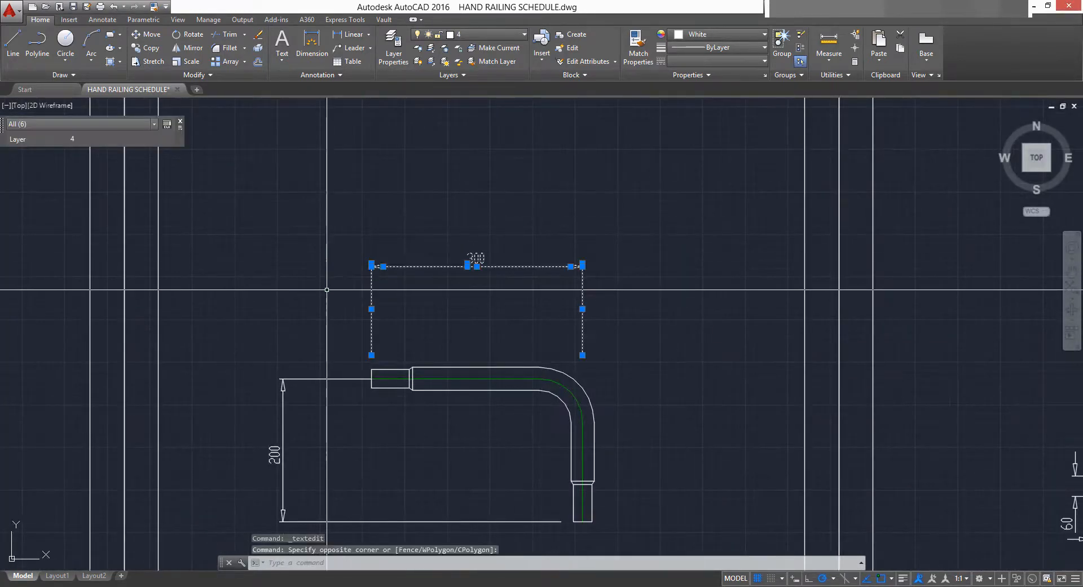
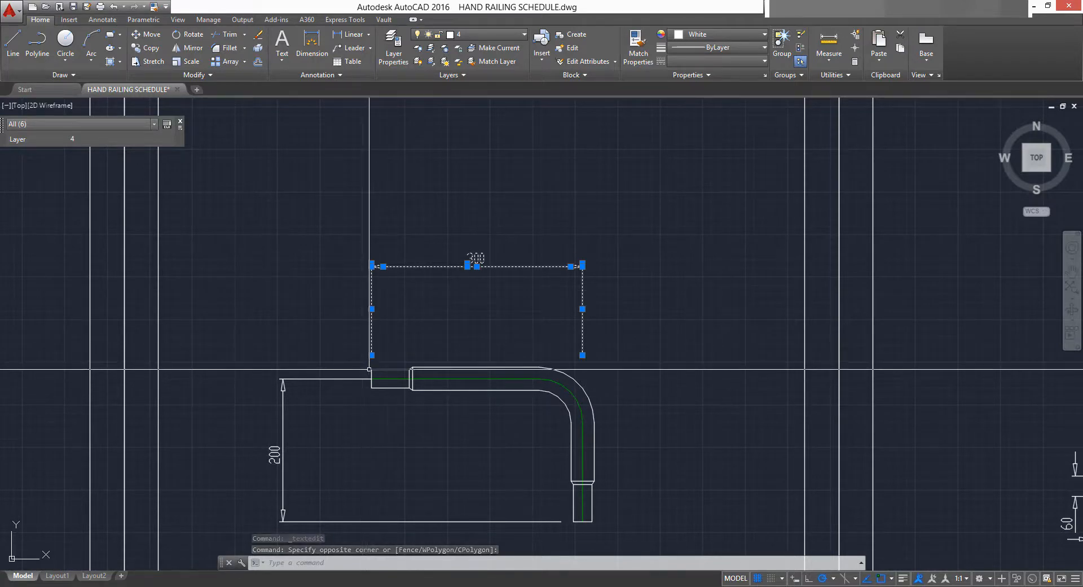
key(ctrl+shift+c)
click(371, 370)
scroll(349, 400, down, 4)
middle_drag(348, 399, 595, 378)
middle_drag(322, 363, 665, 354)
middle_drag(331, 352, 675, 319)
middle_drag(352, 305, 742, 312)
middle_drag(206, 349, 348, 331)
scroll(433, 273, up, 5)
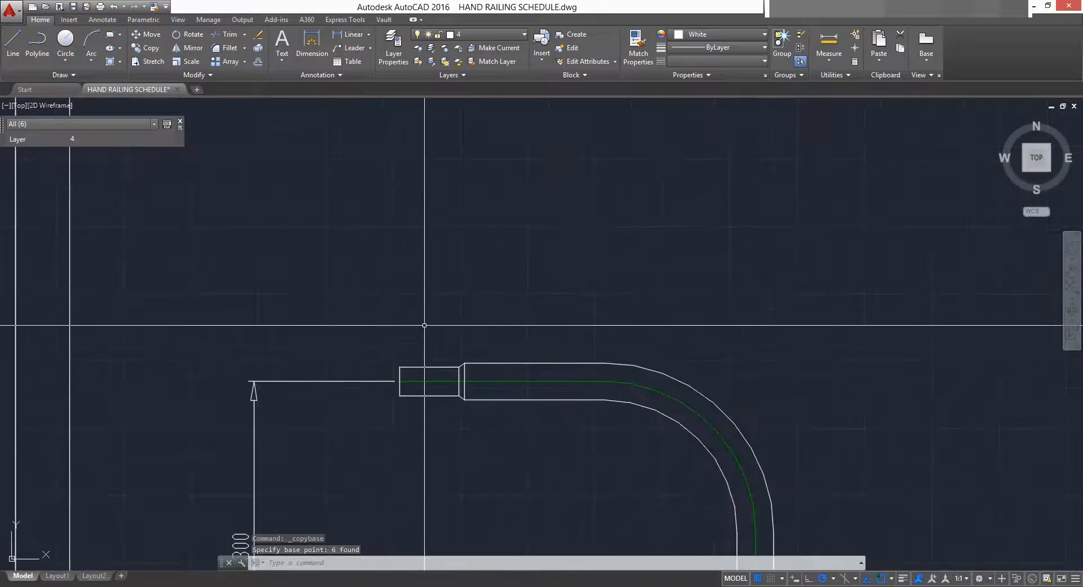
key(ctrl+v)
click(399, 367)
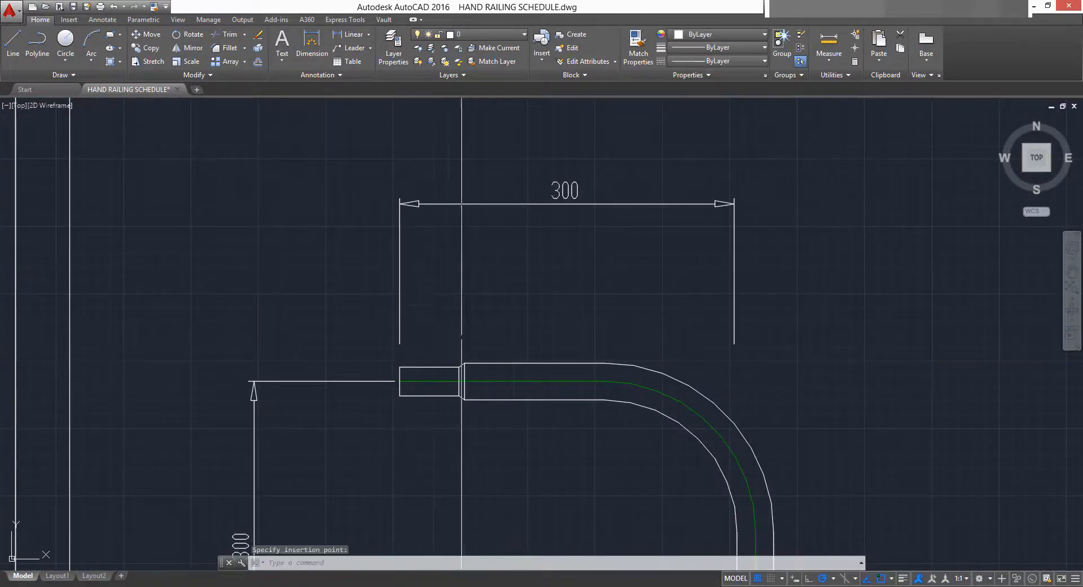
scroll(518, 320, down, 4)
key(Escape)
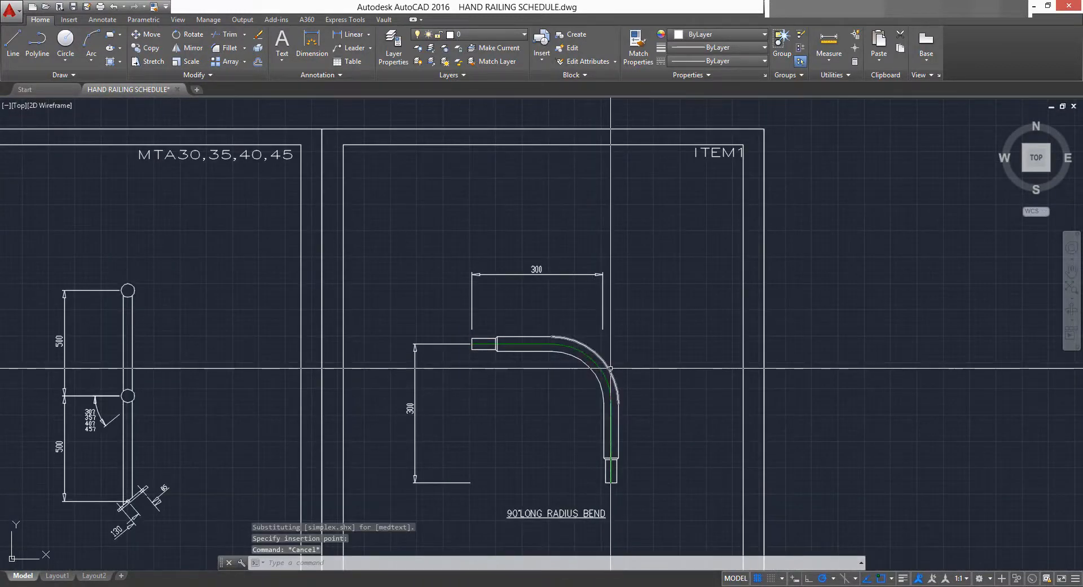
Move the pasted dimension's right extension line to the centreline of the long radius bend's vertical leg.
scroll(611, 368, down, 3)
scroll(587, 321, up, 3)
click(567, 339)
click(534, 323)
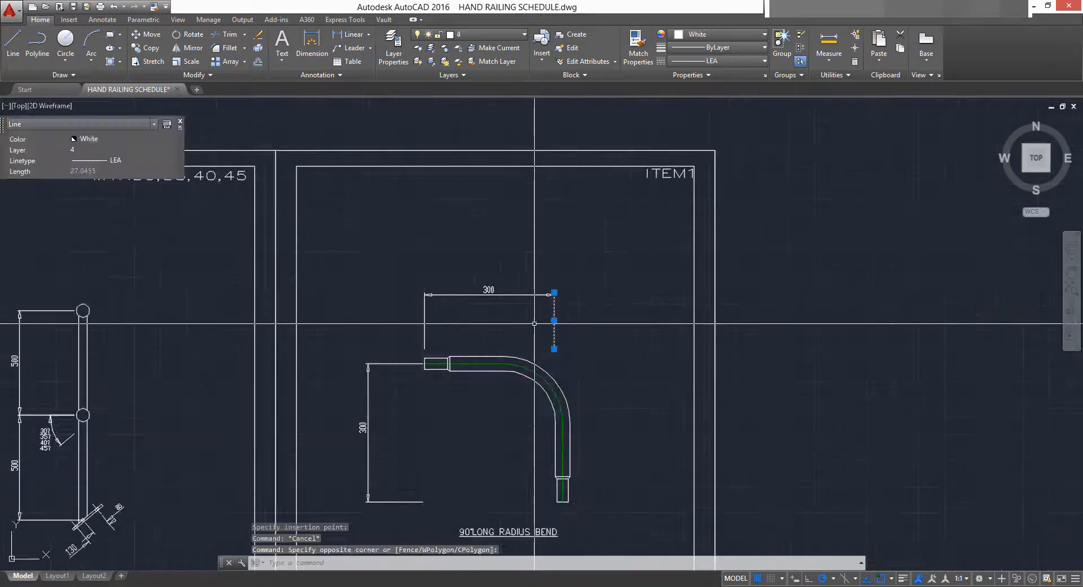
click(554, 349)
key(space)
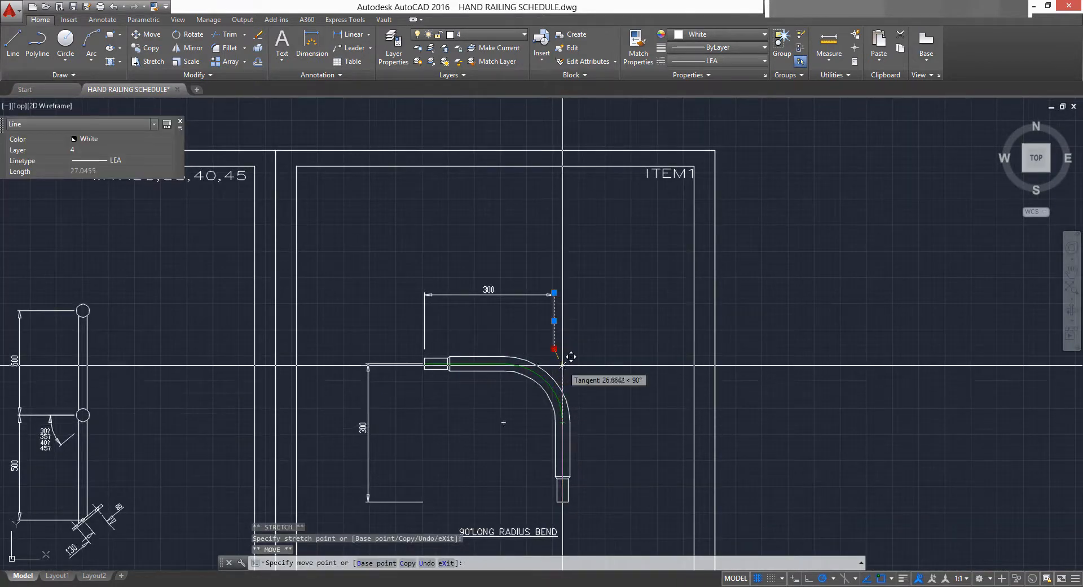
key(Escape)
Move the right arrowhead onto the relocated extension line and extend the long radius bend's horizontal dimension line to meet it.
scroll(556, 291, up, 6)
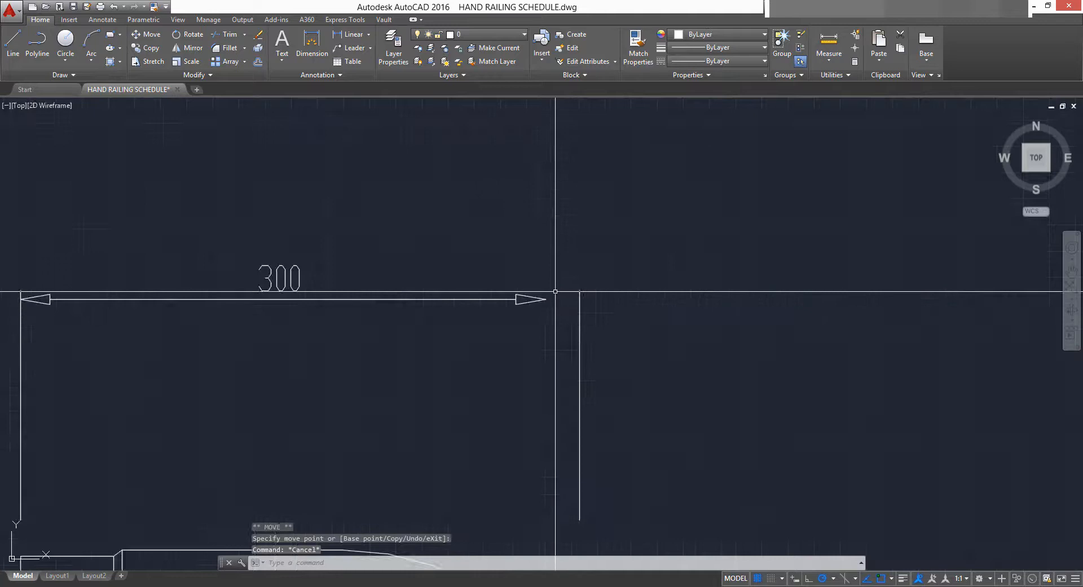
click(517, 313)
click(545, 299)
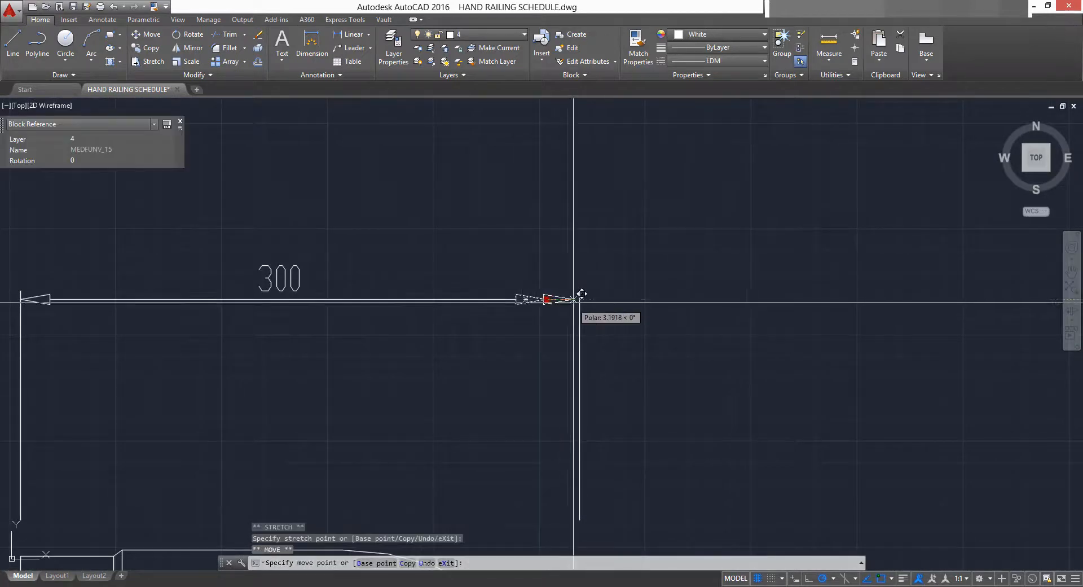
click(579, 299)
key(Escape)
click(505, 298)
click(487, 312)
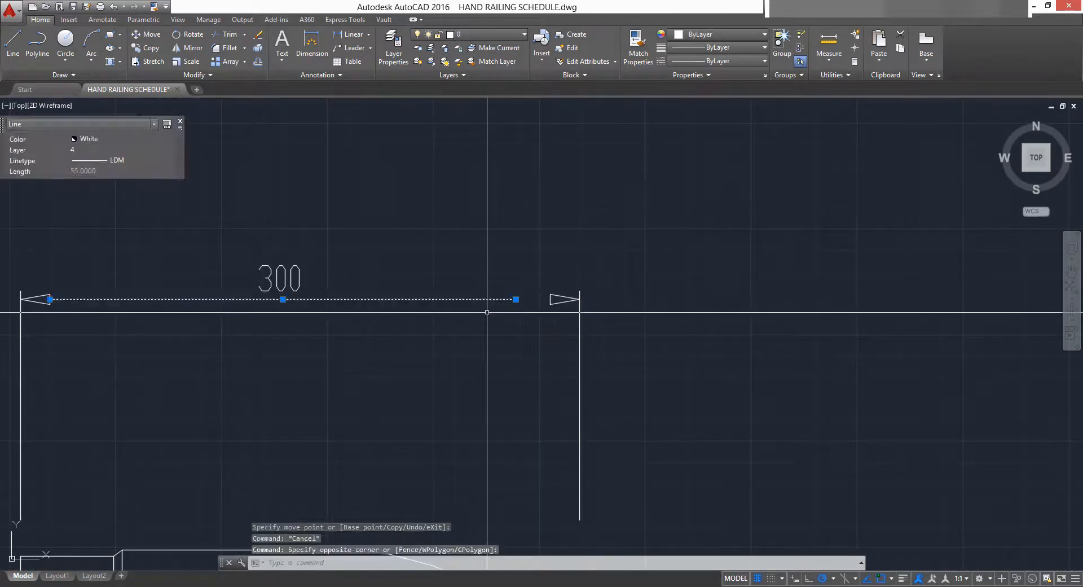
click(516, 299)
click(579, 299)
key(Escape)
Shift the long radius bend's horizontal 300 text along its line to centre it between the arrowheads.
scroll(375, 331, down, 8)
scroll(333, 322, up, 6)
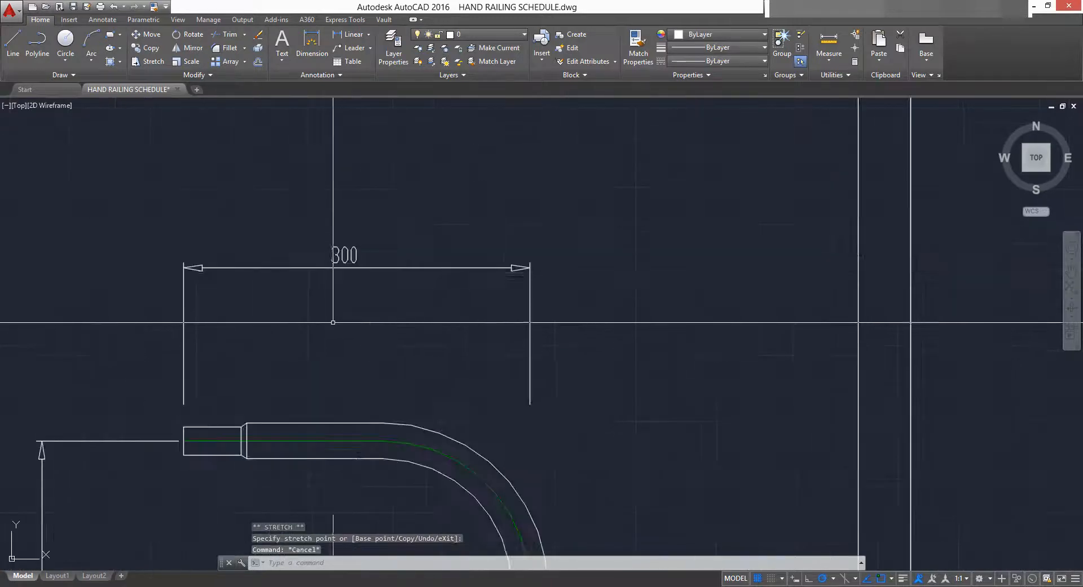
click(336, 258)
click(331, 264)
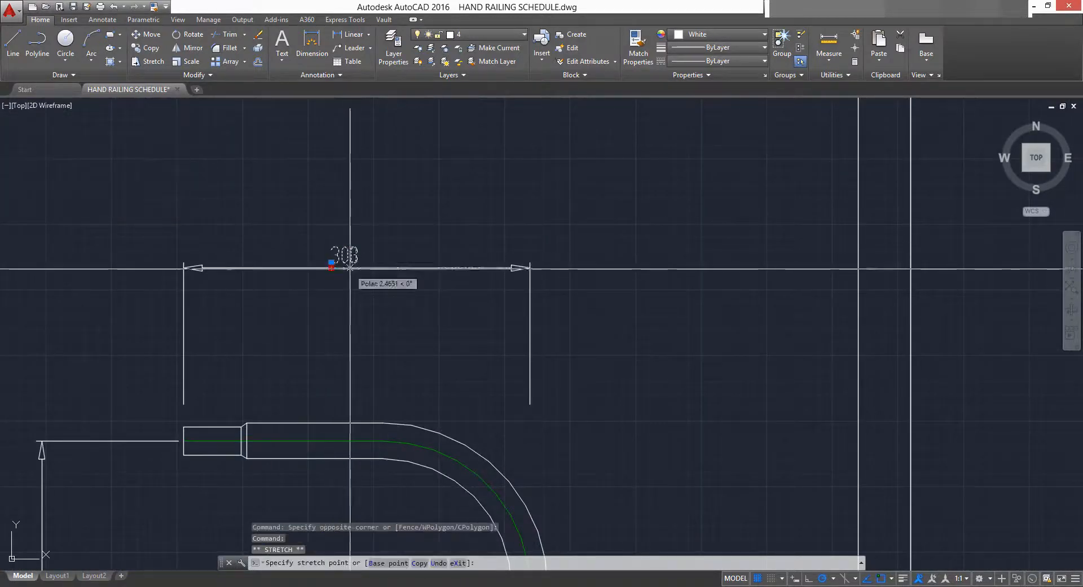
key(Escape)
scroll(375, 349, down, 3)
middle_drag(739, 410, 412, 303)
scroll(413, 303, down, 2)
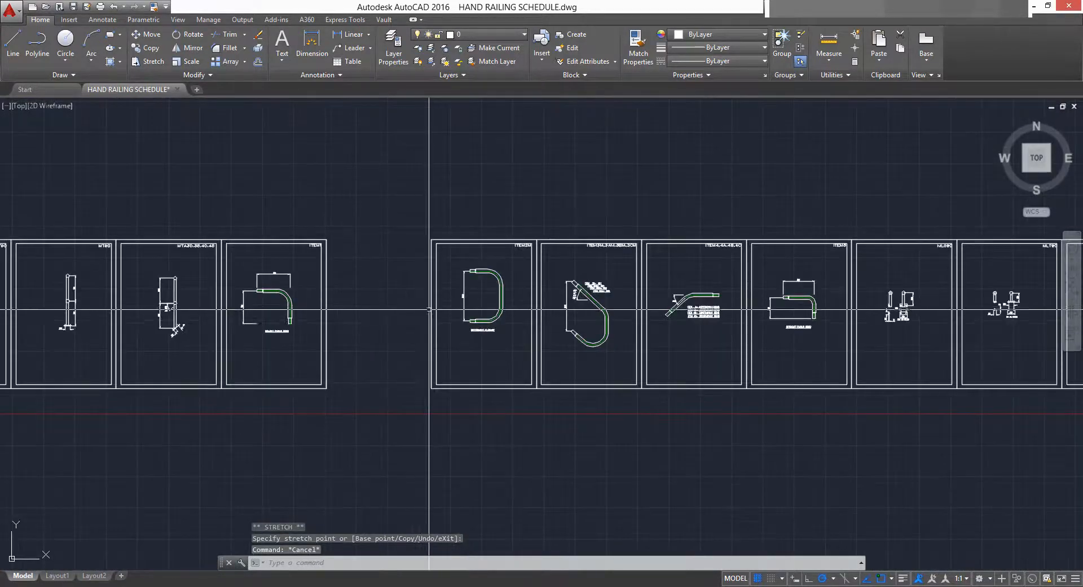
Delete the MLS90 and MLT90 sheets together with their drawings and frames.
middle_drag(676, 286, 493, 310)
scroll(530, 327, up, 2)
middle_drag(768, 325, 601, 324)
scroll(655, 321, up, 6)
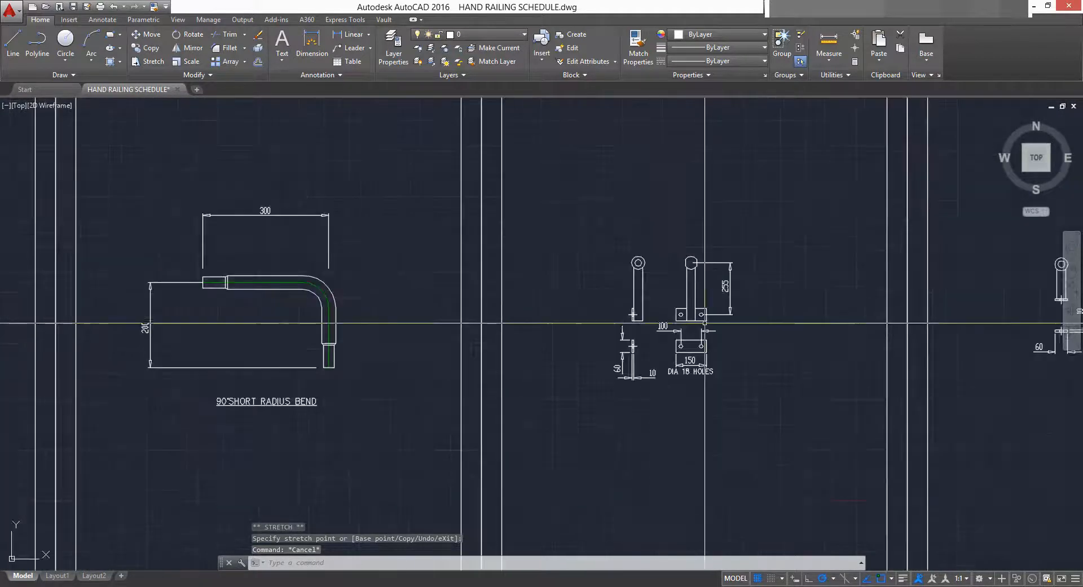
middle_drag(676, 332, 581, 324)
scroll(433, 283, down, 4)
middle_drag(591, 288, 469, 269)
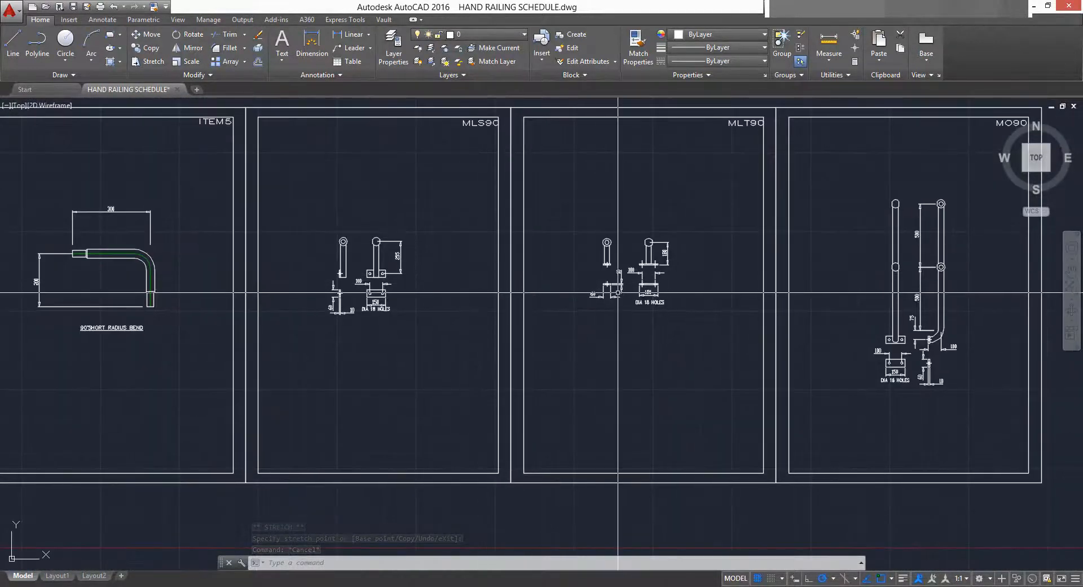
scroll(629, 315, down, 2)
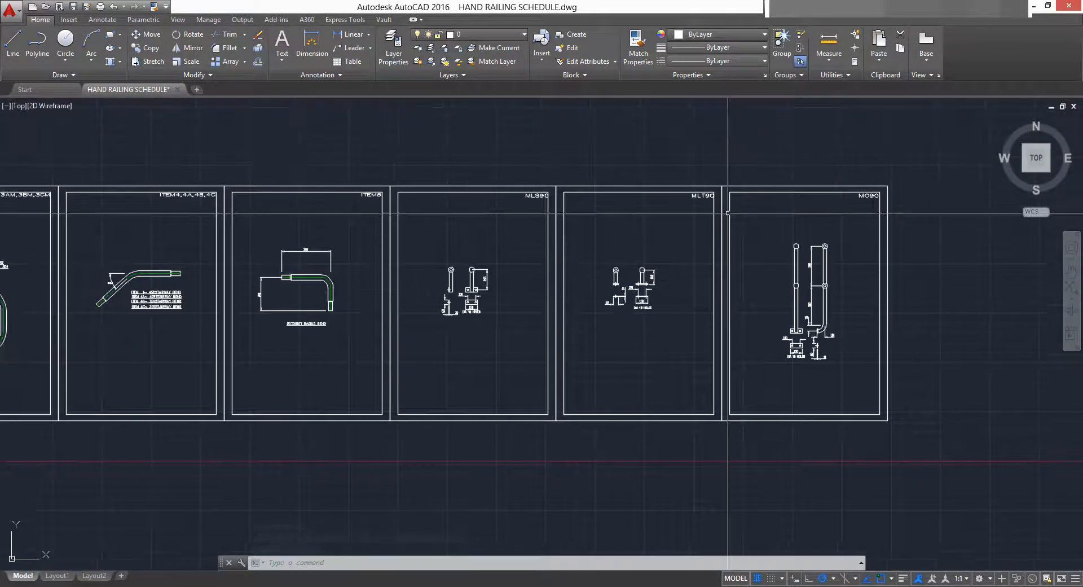
click(719, 161)
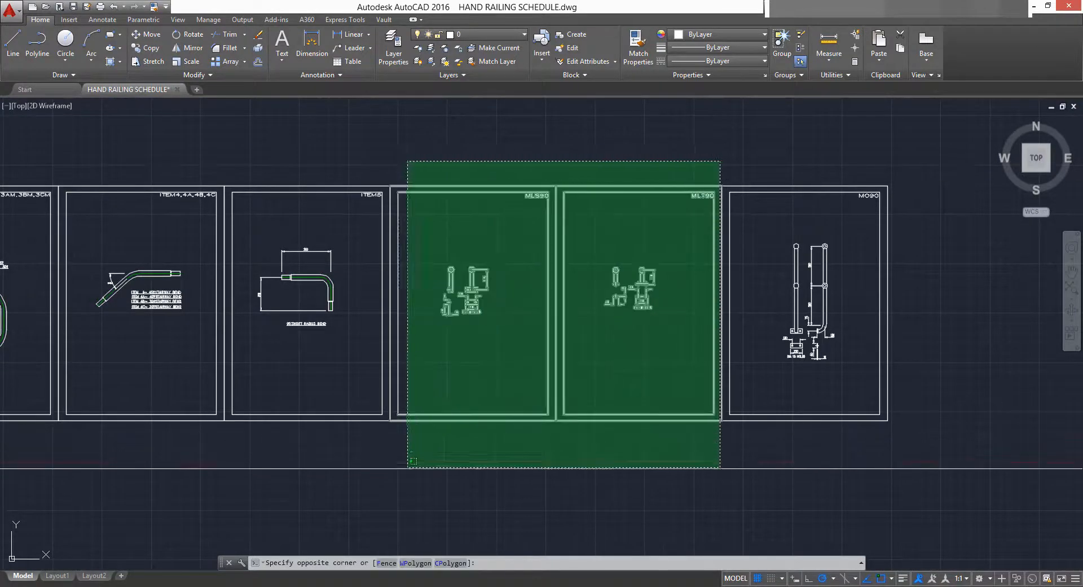
click(393, 470)
key(Delete)
Erase the separate base plate's side view with its 60 and 10 dimensions from the MO90 sheet.
scroll(790, 316, up, 5)
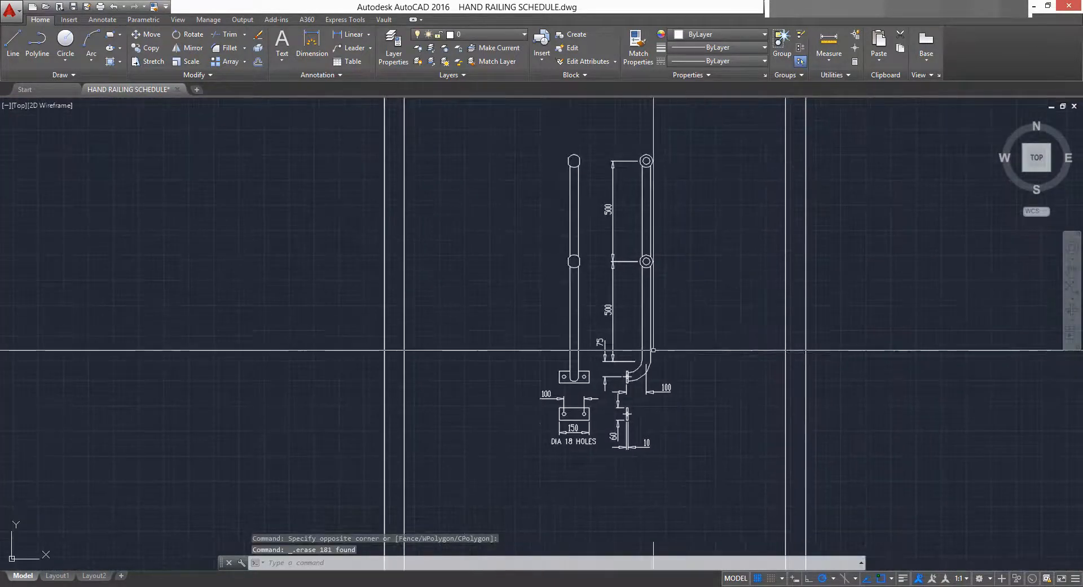
scroll(590, 448, up, 4)
click(807, 477)
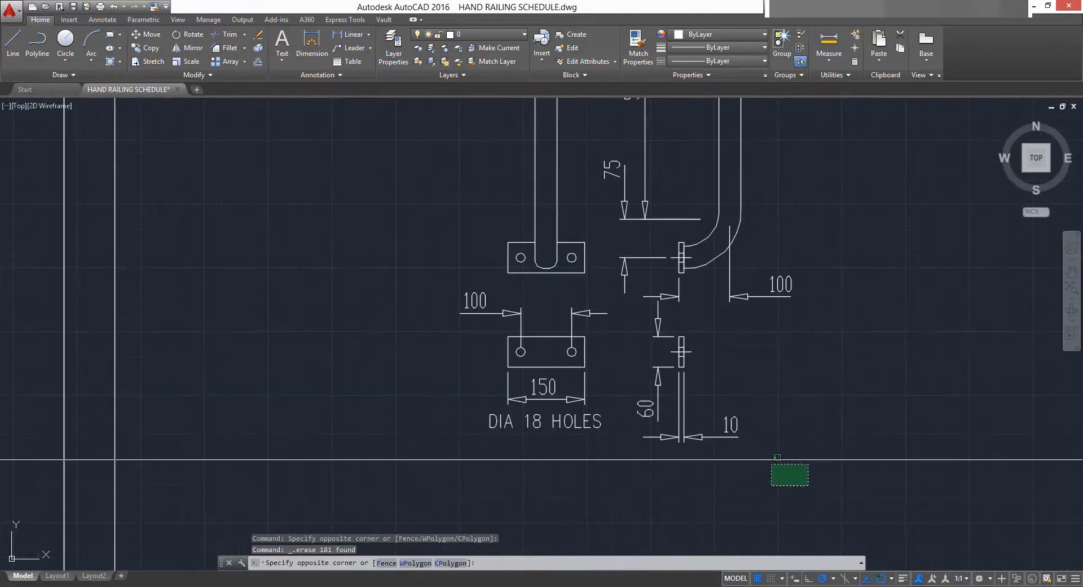
click(632, 316)
key(Delete)
Move the 100 hole-spacing dimension's two extension lines straight up, towards the MO90 stanchion's base plate.
middle_drag(606, 408, 639, 454)
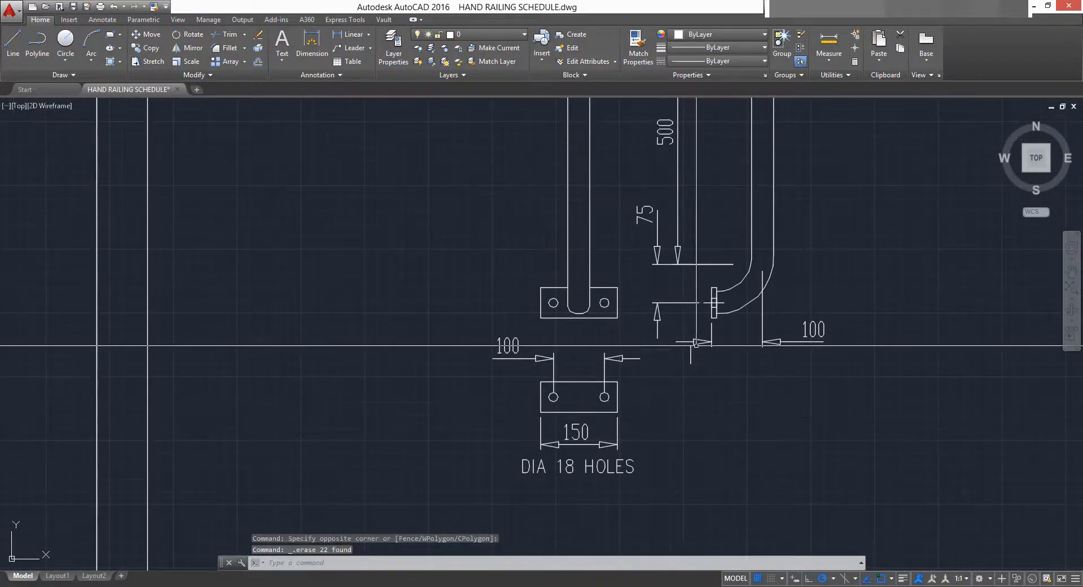
scroll(616, 358, down, 4)
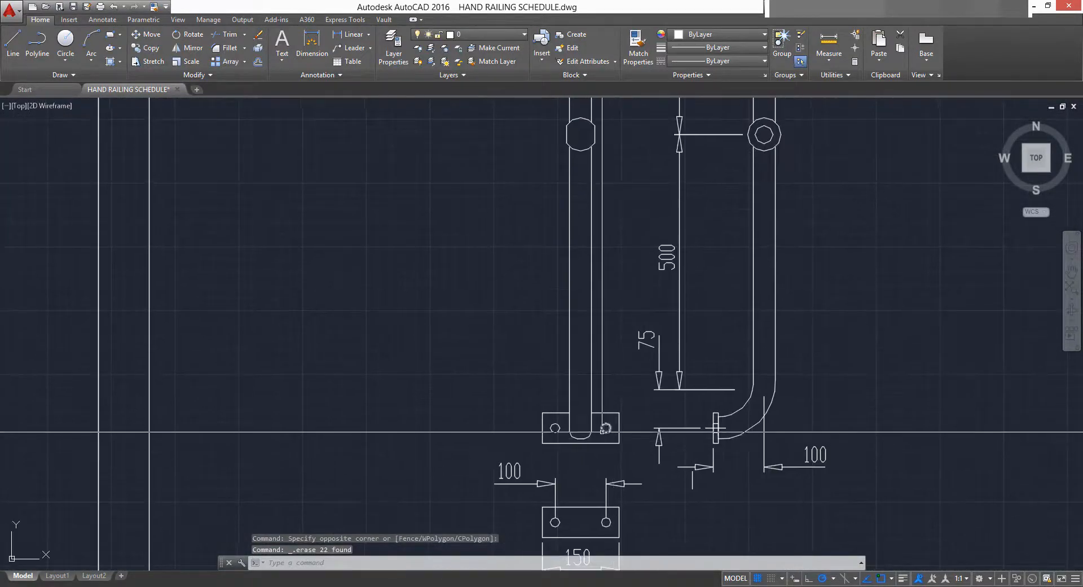
scroll(595, 446, up, 6)
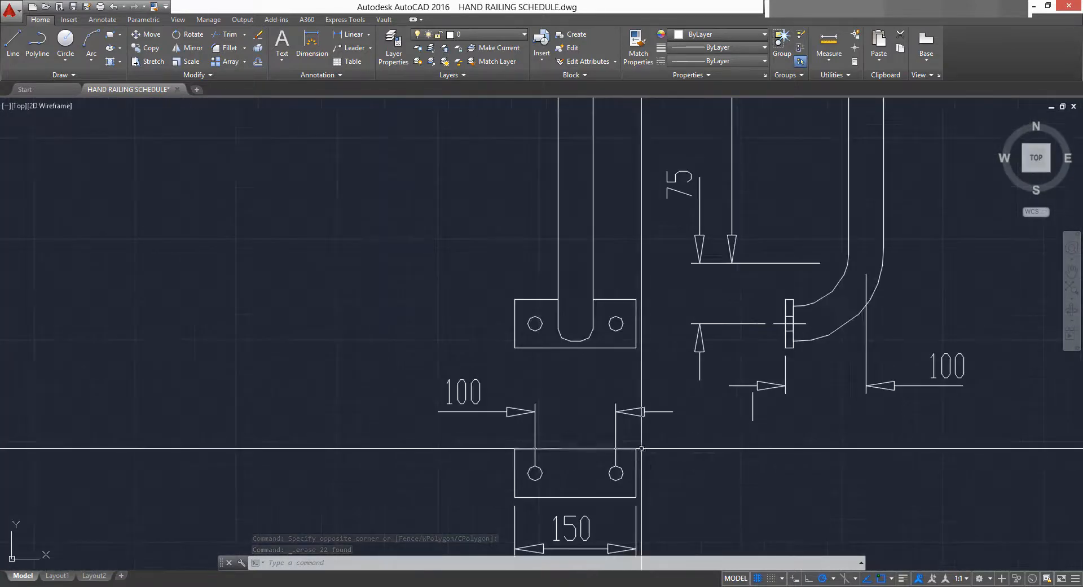
click(642, 437)
click(512, 432)
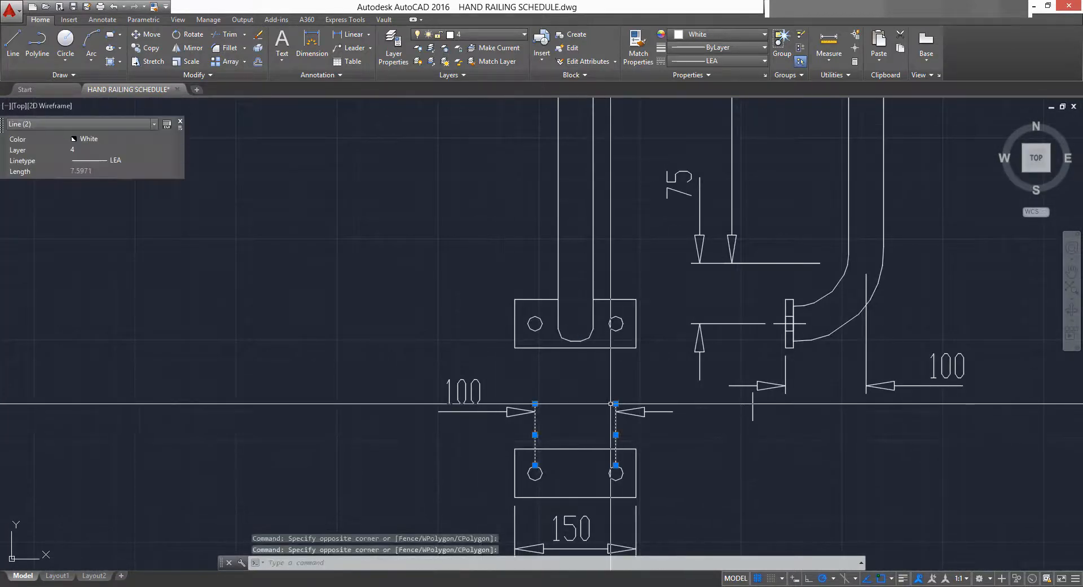
scroll(615, 432, up, 2)
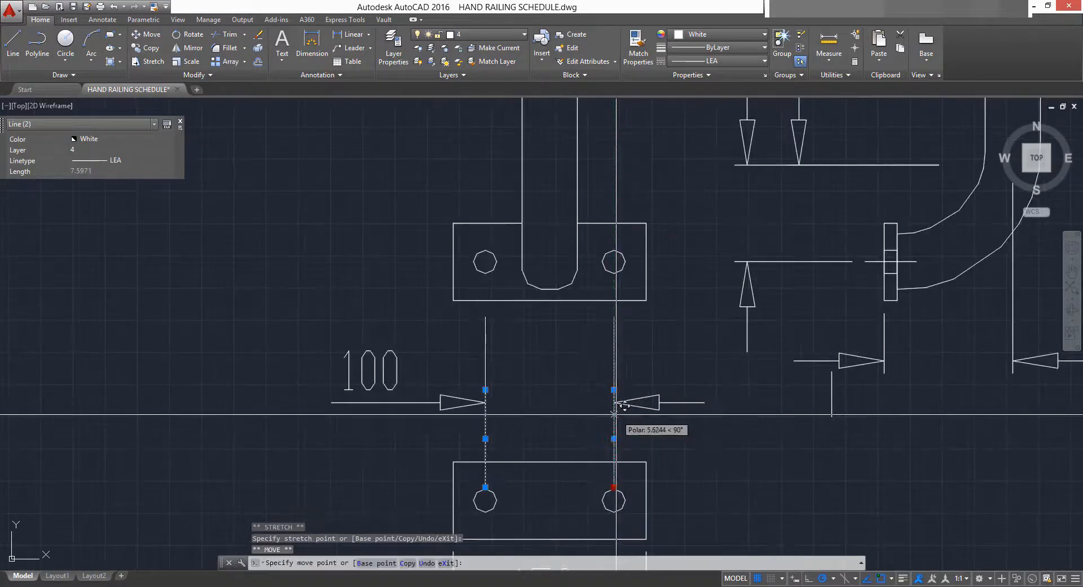
click(614, 413)
scroll(614, 432, down, 2)
middle_drag(640, 469, 646, 379)
key(Escape)
Erase MO90's separate base plate front view with its 150 dimension and the DIA 18 HOLES note.
click(689, 348)
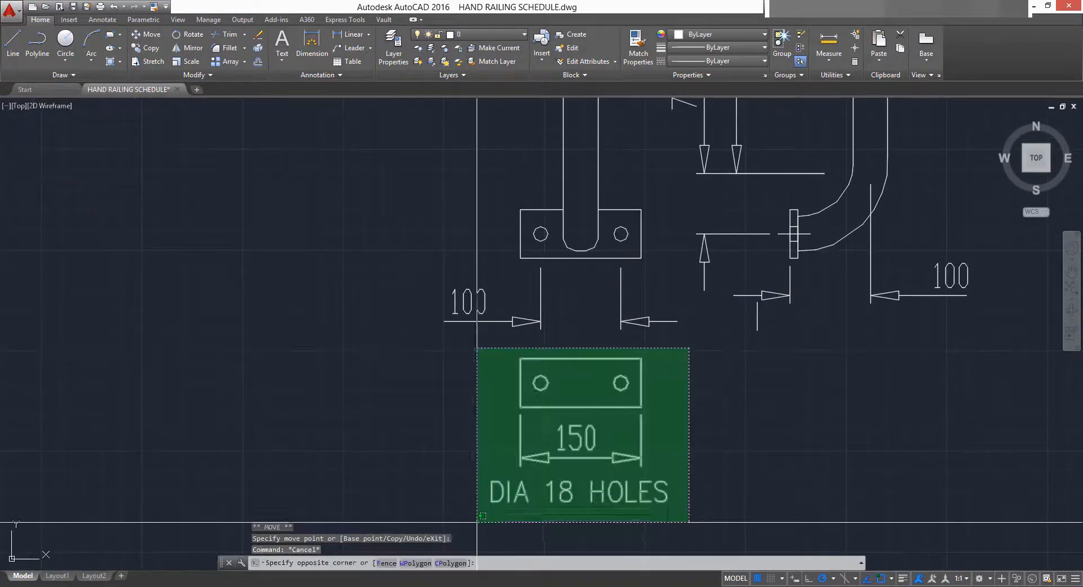
click(477, 520)
key(Delete)
Delete the three emptied sheets between the MSL30,35,40,45 and MT90 sheets.
scroll(621, 429, down, 5)
scroll(686, 389, up, 2)
scroll(686, 390, down, 5)
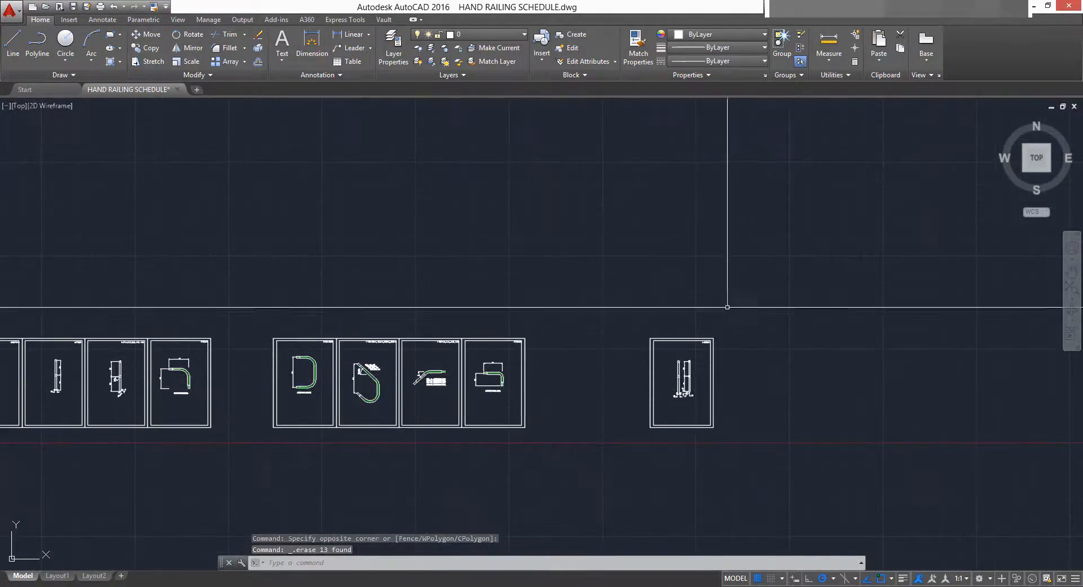
middle_drag(505, 379, 641, 355)
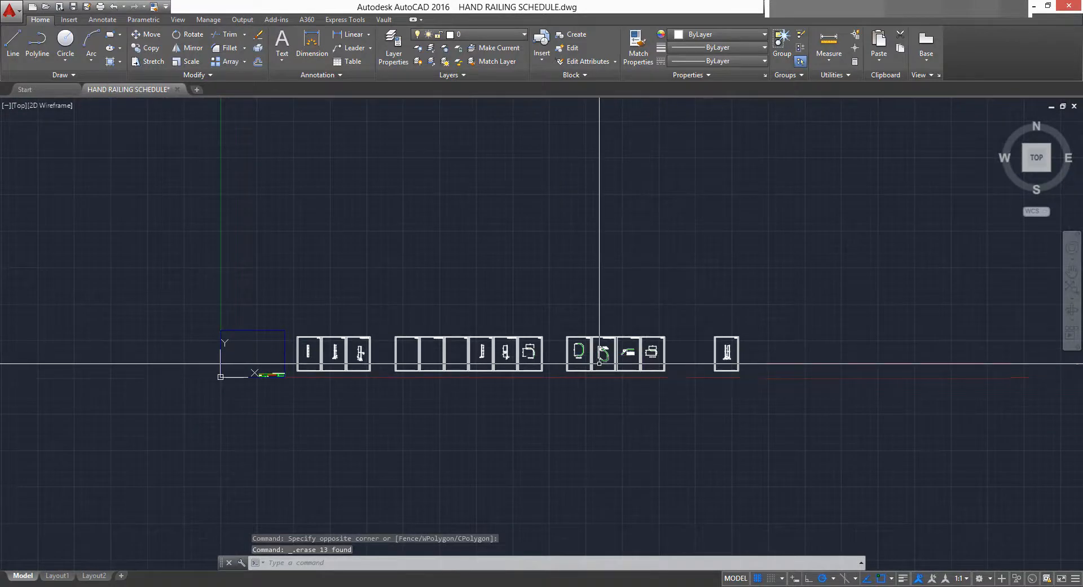
scroll(503, 377, up, 2)
middle_drag(495, 379, 737, 366)
scroll(678, 300, up, 3)
scroll(678, 300, up, 2)
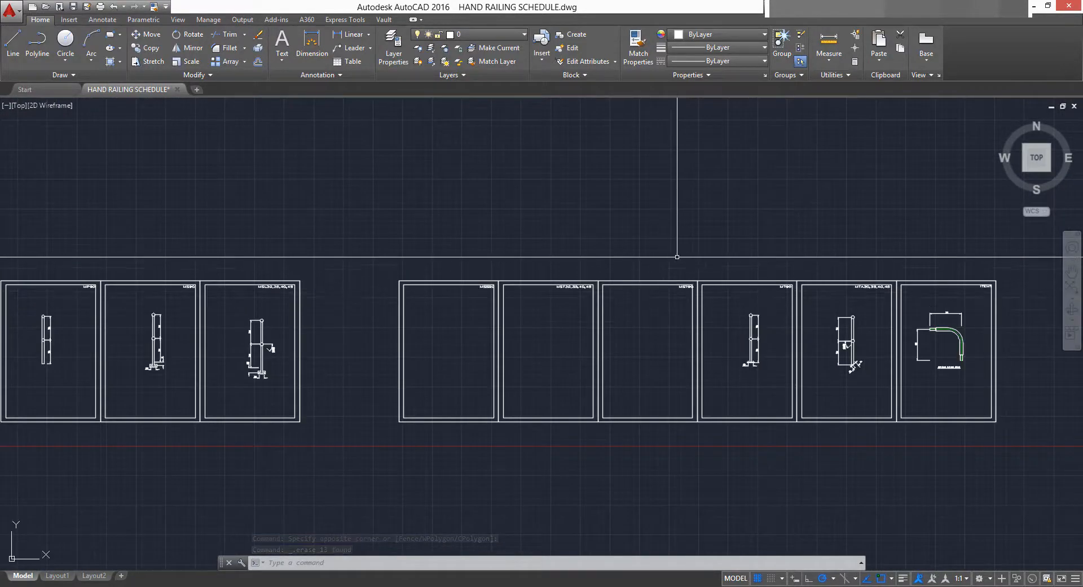
click(695, 255)
click(496, 448)
key(Delete)
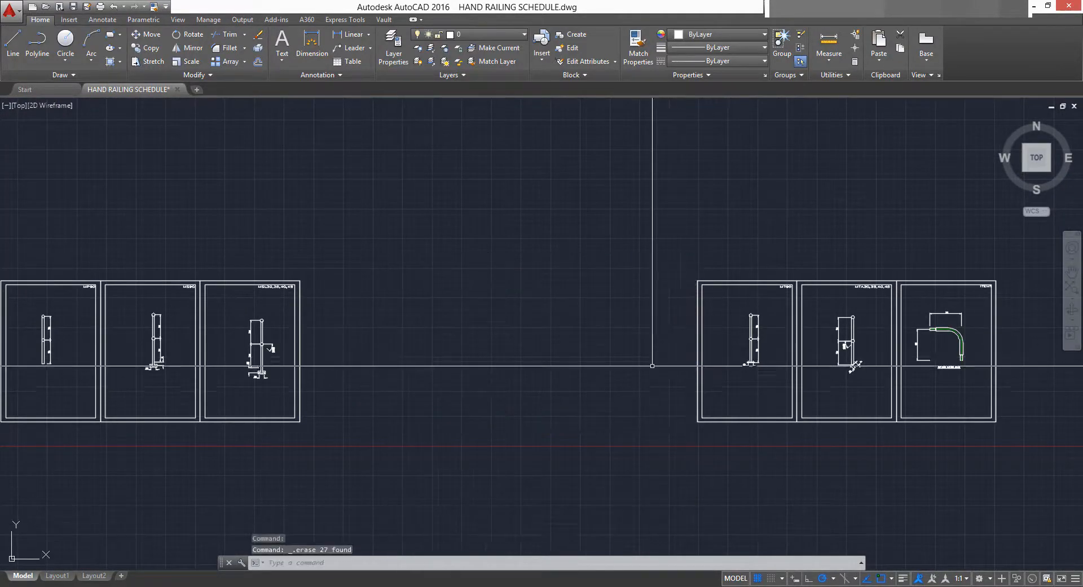
Cut all sheets from MT90 through MO90 and paste them as a row directly above the MP90, MS90 and MSL30,35,40,45 sheets.
middle_drag(435, 374, 495, 361)
scroll(566, 361, down, 2)
middle_drag(839, 356, 529, 345)
click(900, 263)
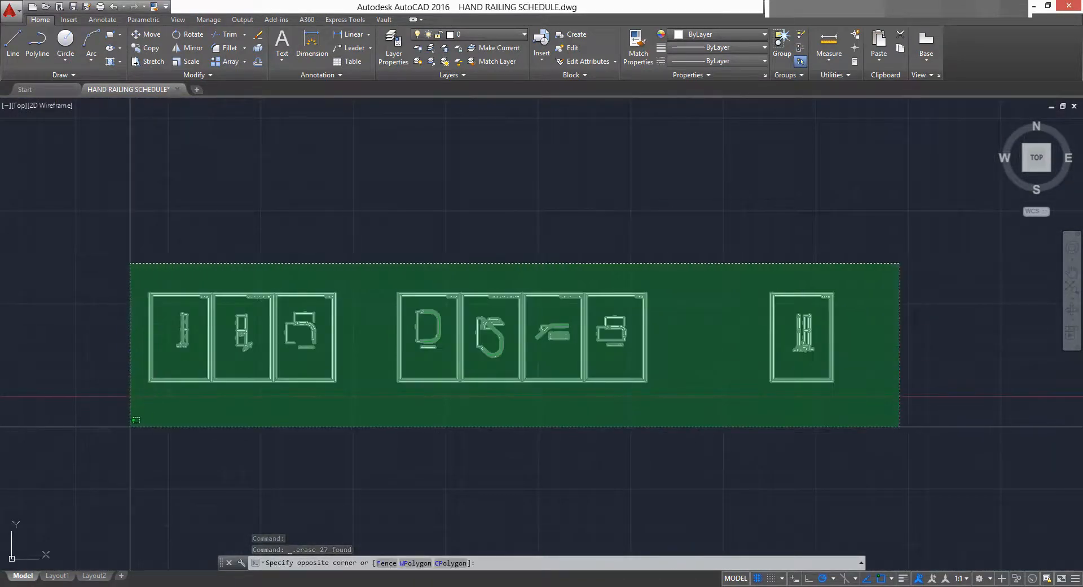
click(144, 391)
key(ctrl+x)
key(ctrl+v)
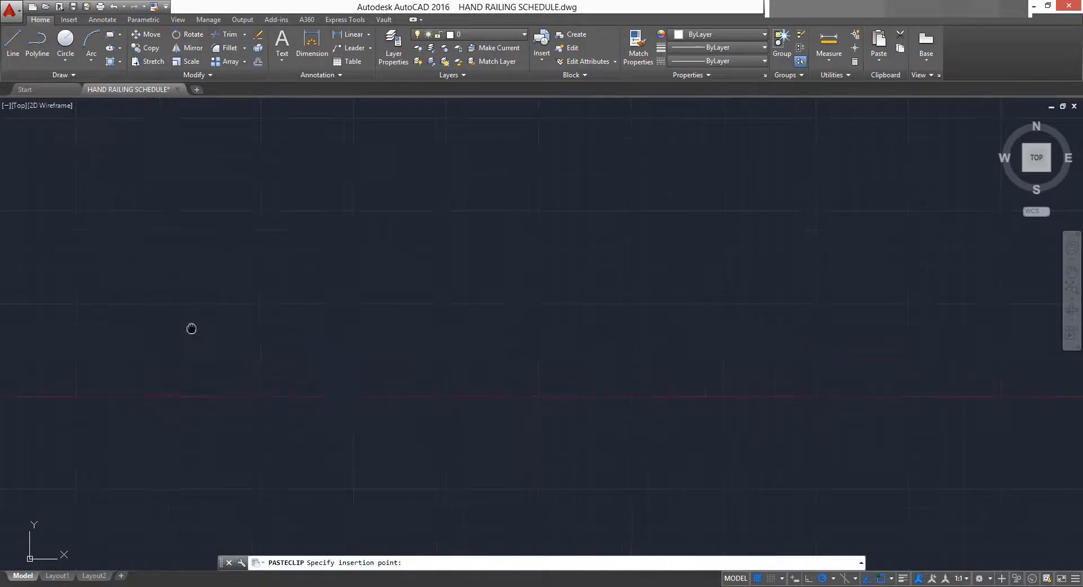
scroll(350, 333, up, 3)
click(338, 305)
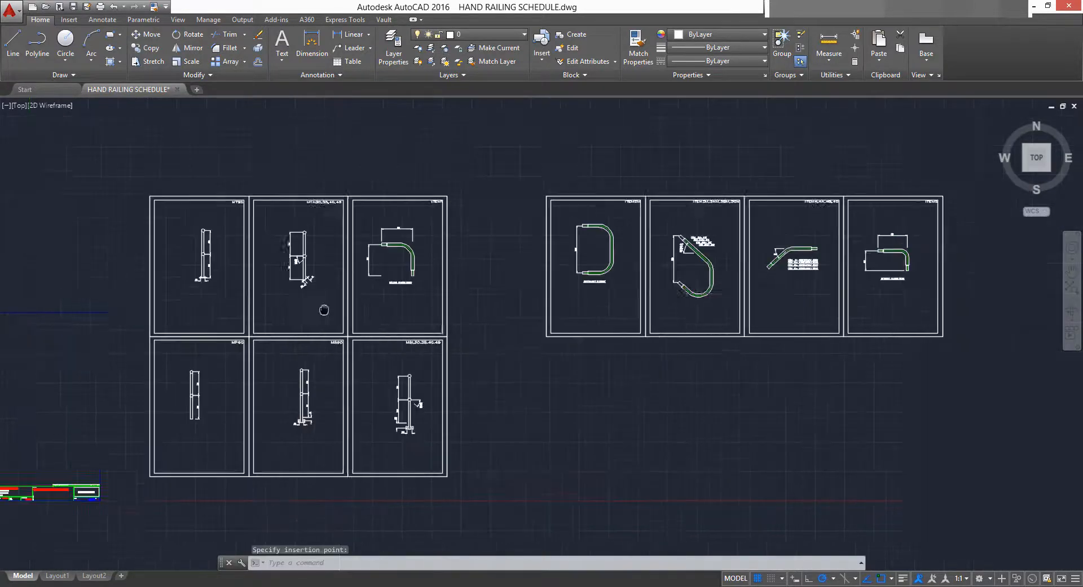
Cut the MO90 sheet and paste it against the MSL30,35,40,45 sheet at the end of the lower row.
scroll(547, 278, down, 2)
click(959, 217)
click(806, 379)
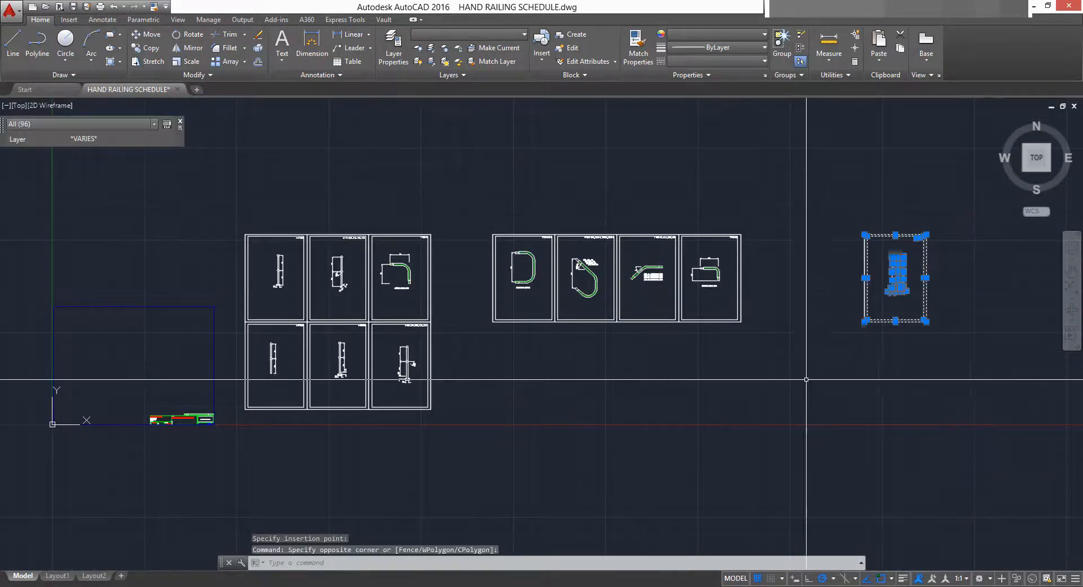
key(ctrl+x)
key(ctrl+v)
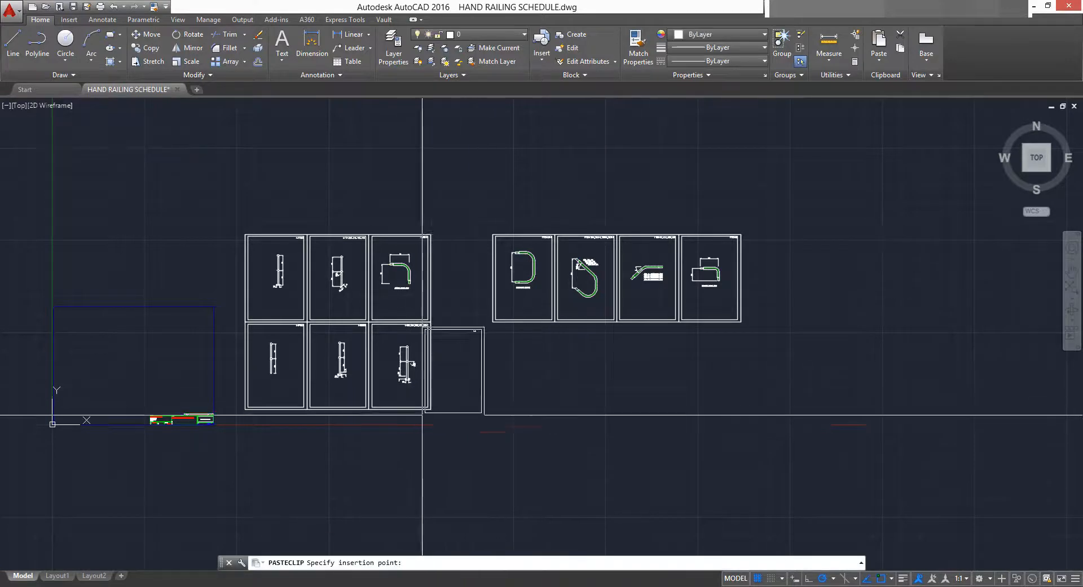
scroll(422, 414, up, 3)
click(423, 399)
Look over the rearranged item sheets and the empty title block frame beside them.
scroll(416, 395, down, 2)
middle_drag(628, 364, 853, 325)
mouse_move(379, 295)
middle_down()
mouse_move(519, 287)
mouse_move(384, 308)
middle_up()
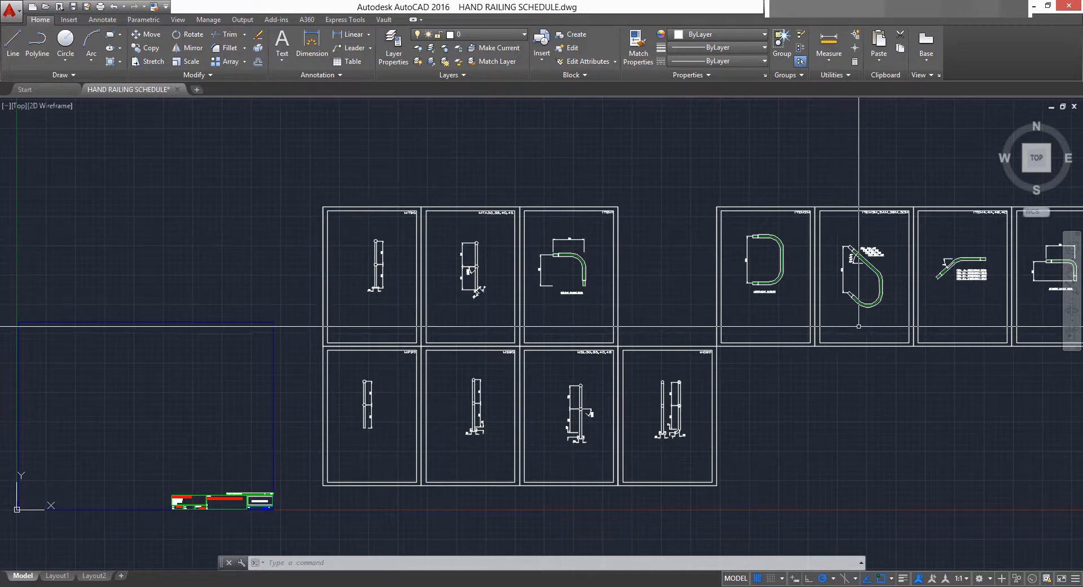
mouse_move(859, 326)
middle_down()
mouse_move(662, 340)
mouse_move(749, 314)
middle_up()
middle_drag(534, 365, 663, 339)
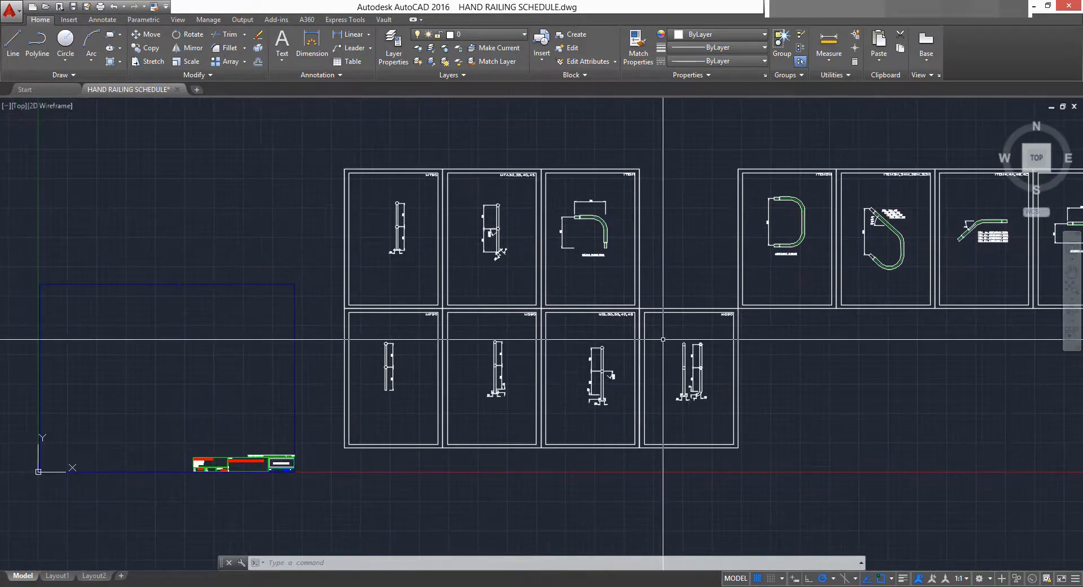
middle_drag(538, 348, 669, 344)
middle_drag(421, 300, 515, 285)
scroll(361, 272, up, 2)
middle_drag(363, 287, 411, 243)
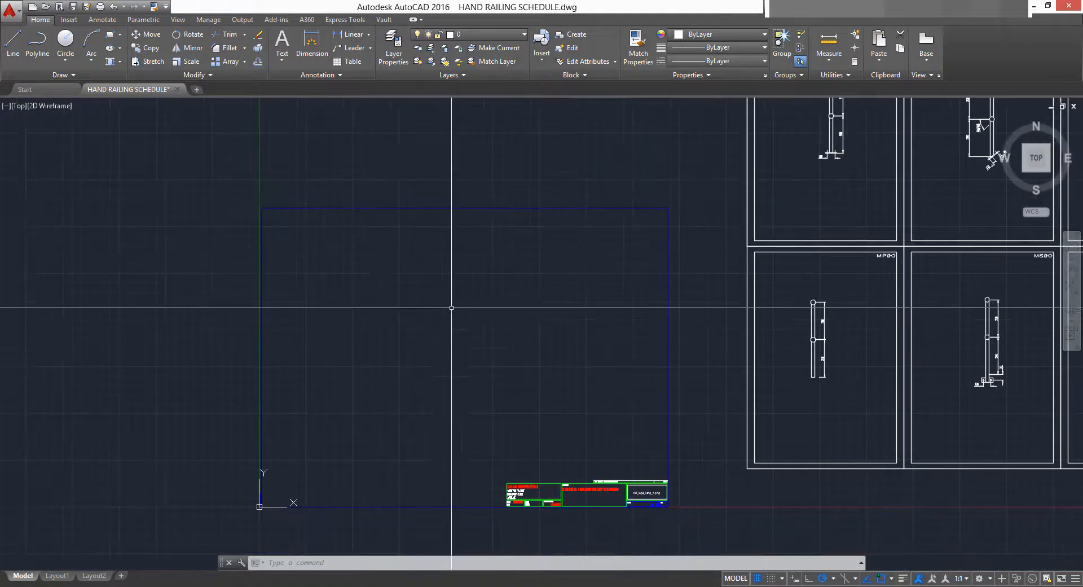
scroll(455, 332, down, 1)
middle_drag(452, 337, 404, 374)
Copy the two upper pipe lines of the MT90 stanchion and paste them in the empty space above the title block frame.
scroll(680, 226, up, 6)
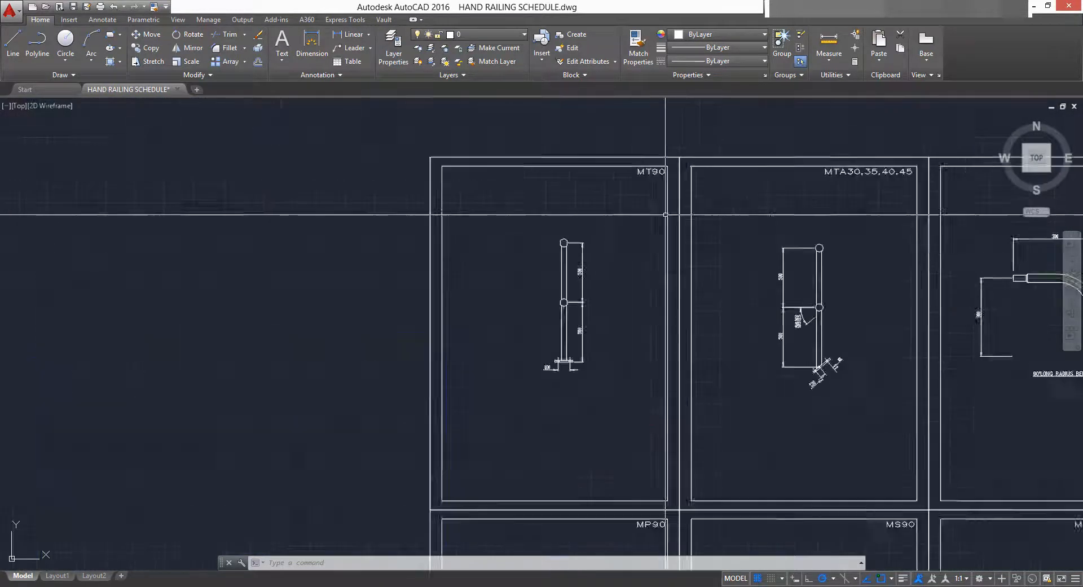
scroll(506, 287, up, 2)
scroll(505, 277, up, 2)
drag(522, 271, 504, 278)
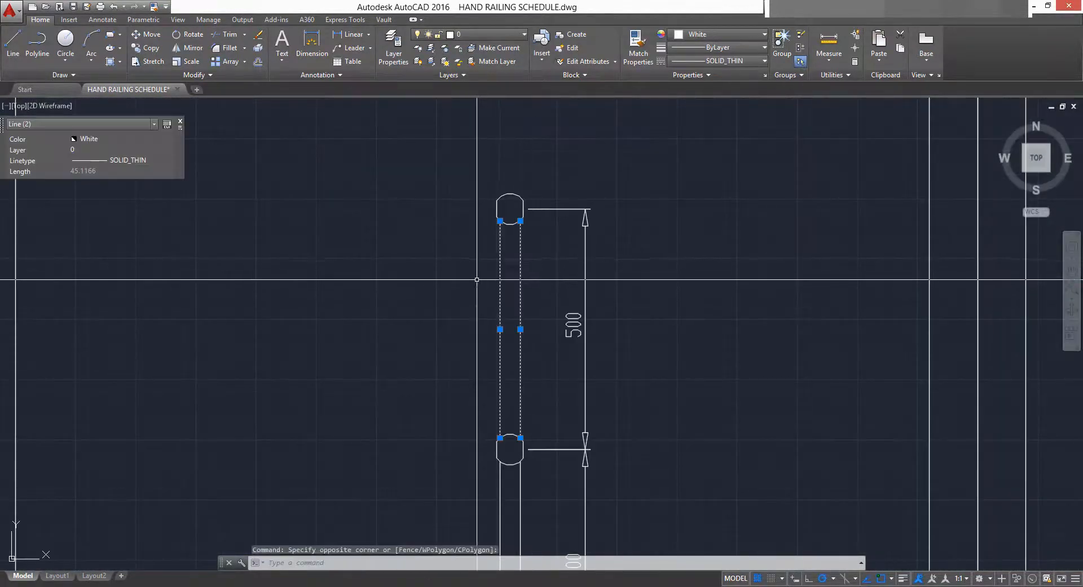
scroll(504, 278, down, 4)
middle_drag(482, 277, 574, 264)
key(ctrl+c)
key(ctrl+v)
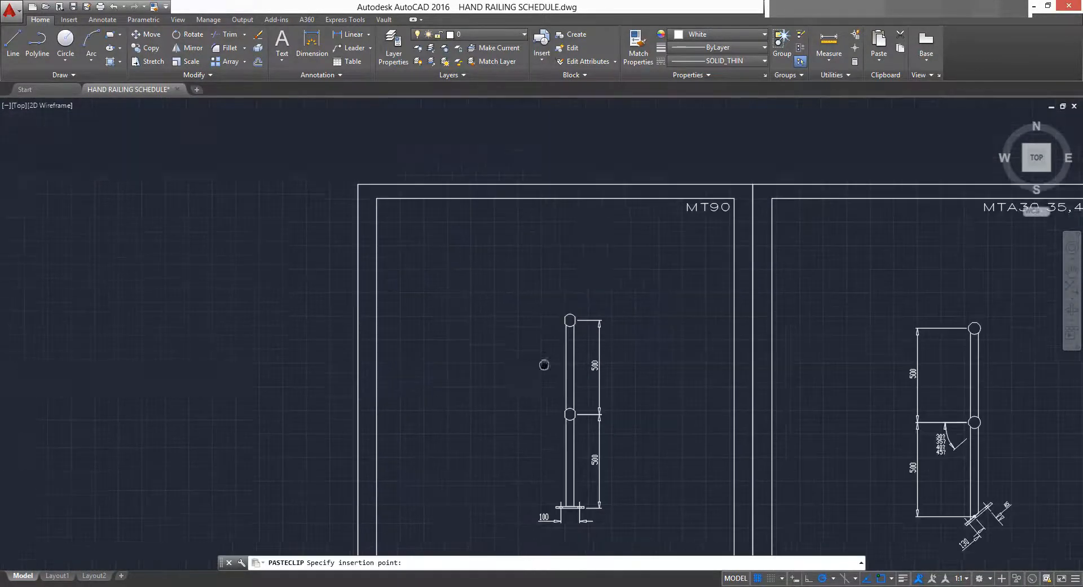
scroll(629, 285, up, 5)
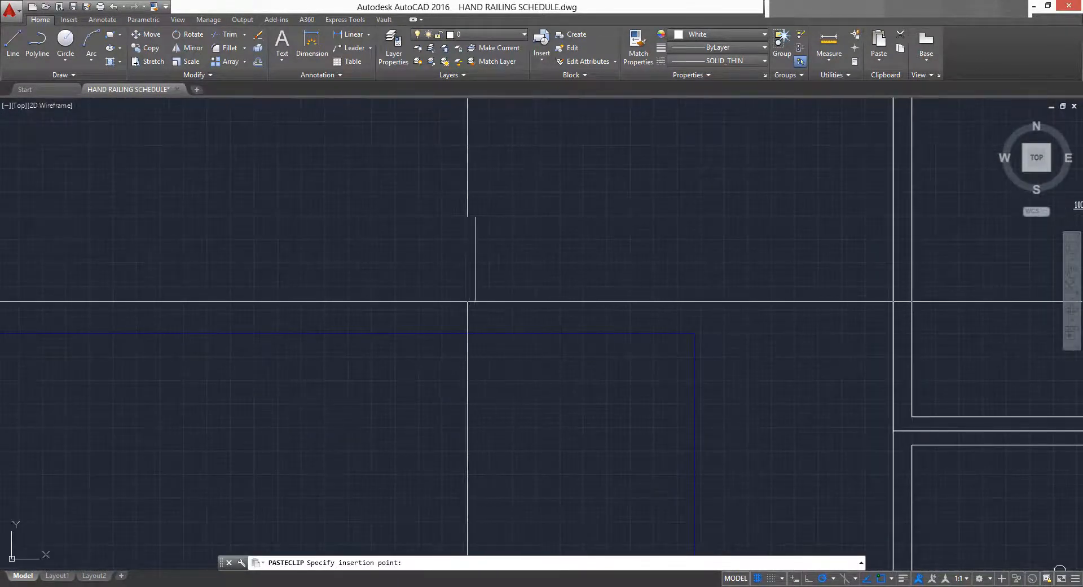
scroll(620, 303, down, 4)
click(556, 267)
Rotate the pasted pair of pipe lines to horizontal, using the right line's midpoint as base point.
scroll(576, 249, up, 5)
click(564, 247)
click(432, 279)
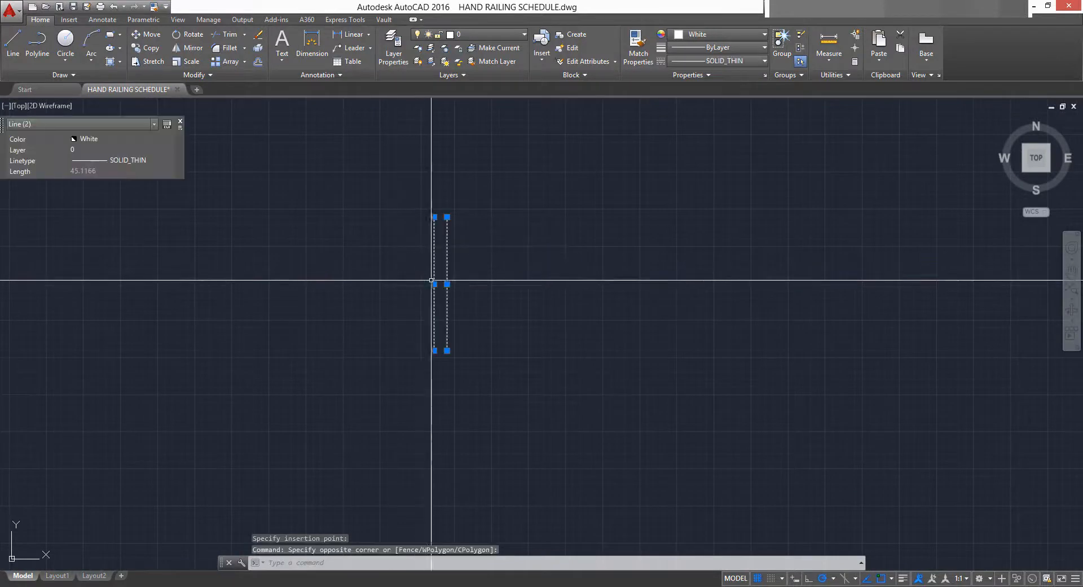
click(447, 284)
key(space)
key(space)
click(447, 319)
key(Escape)
Review the stanchion and bend sheets, the horizontal pipe lines and the title block frame for the combined layout.
scroll(449, 317, down, 7)
middle_drag(453, 316, 395, 290)
scroll(412, 292, up, 4)
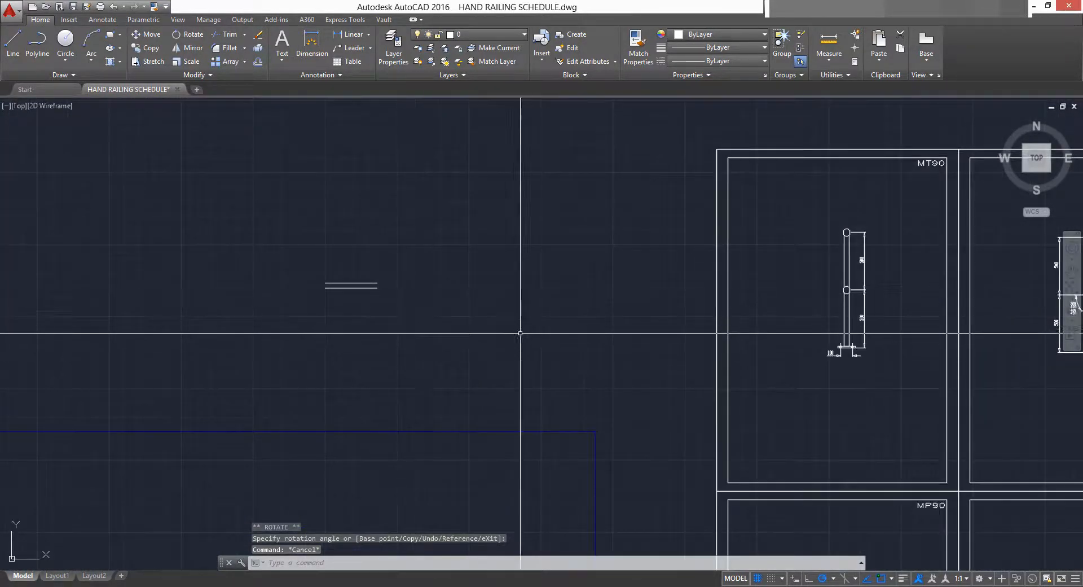
mouse_move(520, 333)
middle_down()
mouse_move(483, 298)
mouse_move(320, 297)
middle_up()
scroll(315, 285, down, 2)
scroll(481, 297, down, 2)
scroll(323, 298, up, 2)
middle_drag(486, 314, 268, 296)
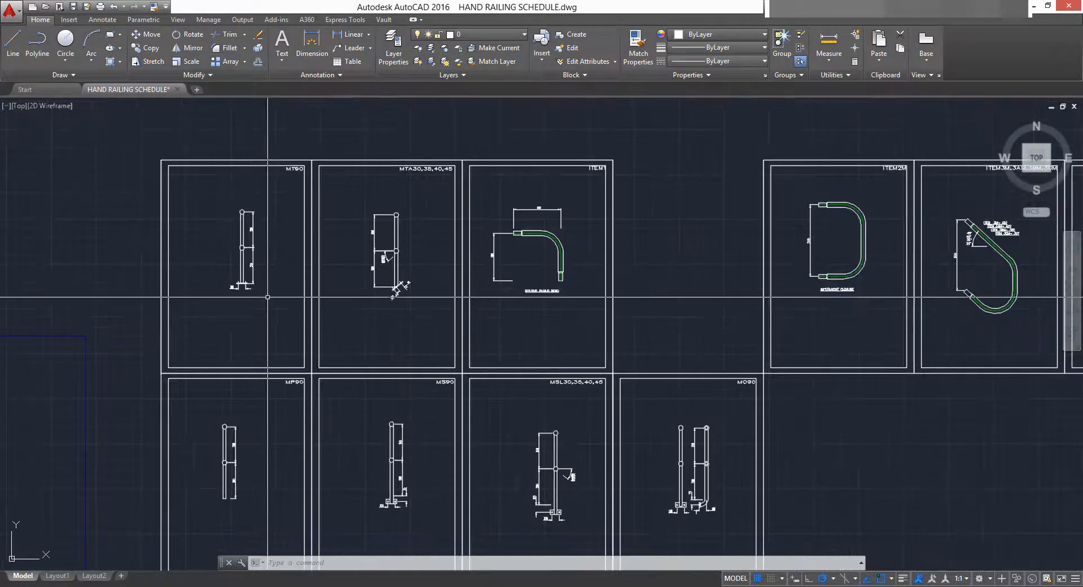
middle_drag(341, 250, 256, 265)
middle_drag(1030, 307, 751, 312)
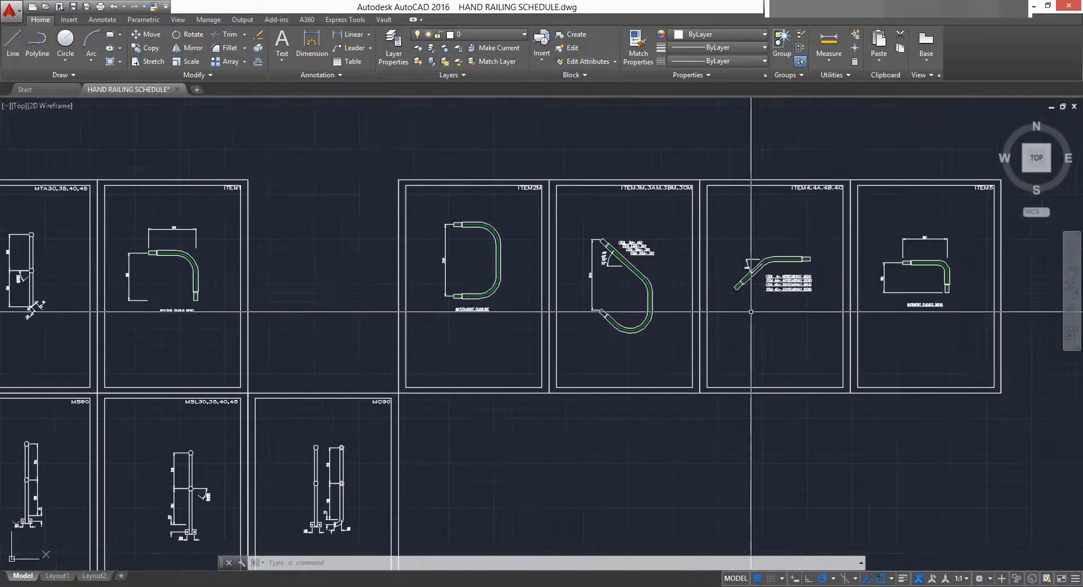
middle_drag(400, 394, 700, 391)
middle_drag(217, 383, 512, 374)
middle_drag(268, 365, 500, 389)
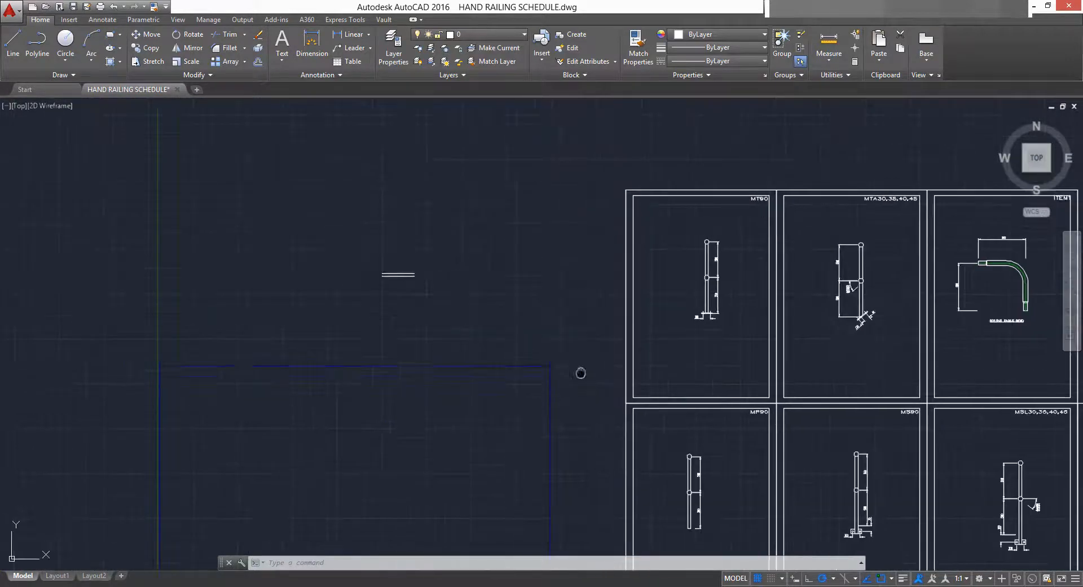
mouse_move(581, 372)
middle_down()
mouse_move(374, 342)
mouse_move(478, 217)
middle_up()
scroll(392, 325, down, 2)
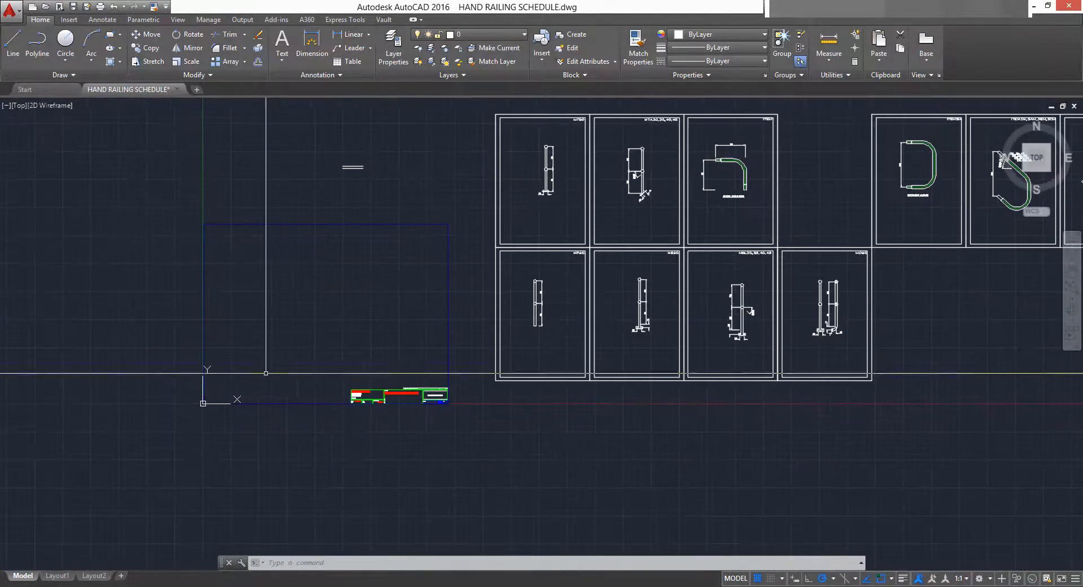
middle_drag(392, 329, 434, 385)
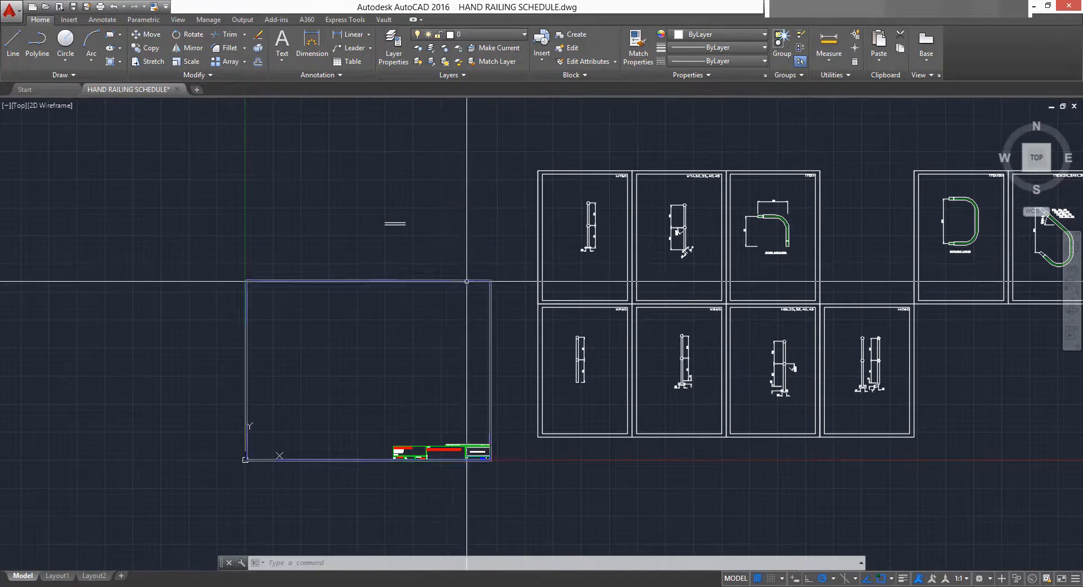
Look over the stanchion sheets and the title block frame beside them to plan the combined layout.
mouse_move(464, 289)
middle_down()
mouse_move(317, 307)
mouse_move(7, 307)
mouse_move(425, 308)
middle_up()
scroll(592, 249, up, 4)
scroll(542, 299, down, 2)
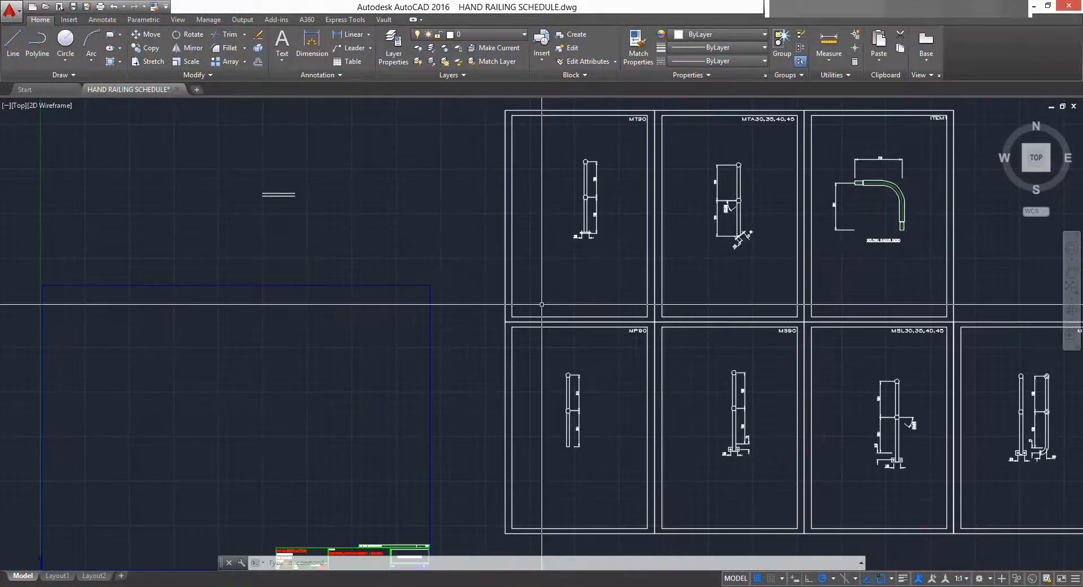
scroll(551, 316, up, 2)
middle_drag(601, 333, 513, 345)
middle_drag(623, 193, 658, 285)
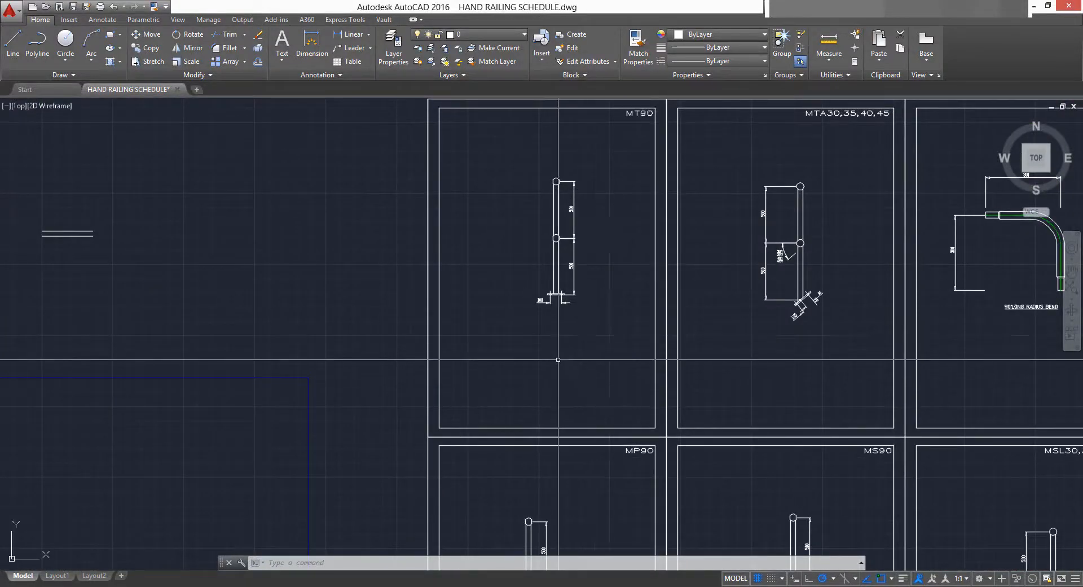
scroll(556, 359, down, 2)
middle_drag(554, 360, 462, 384)
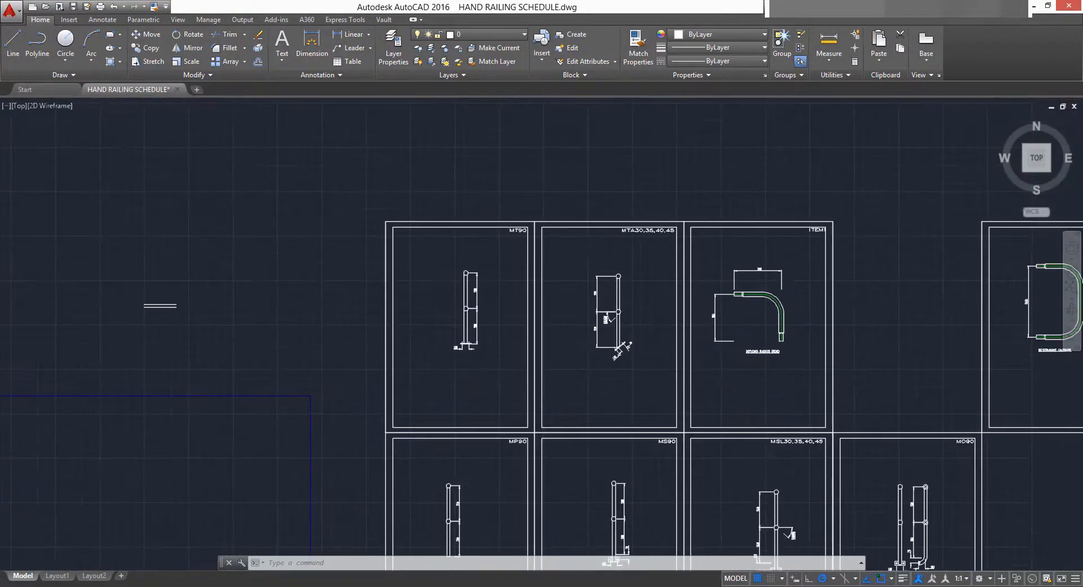
scroll(461, 383, up, 4)
scroll(446, 339, down, 2)
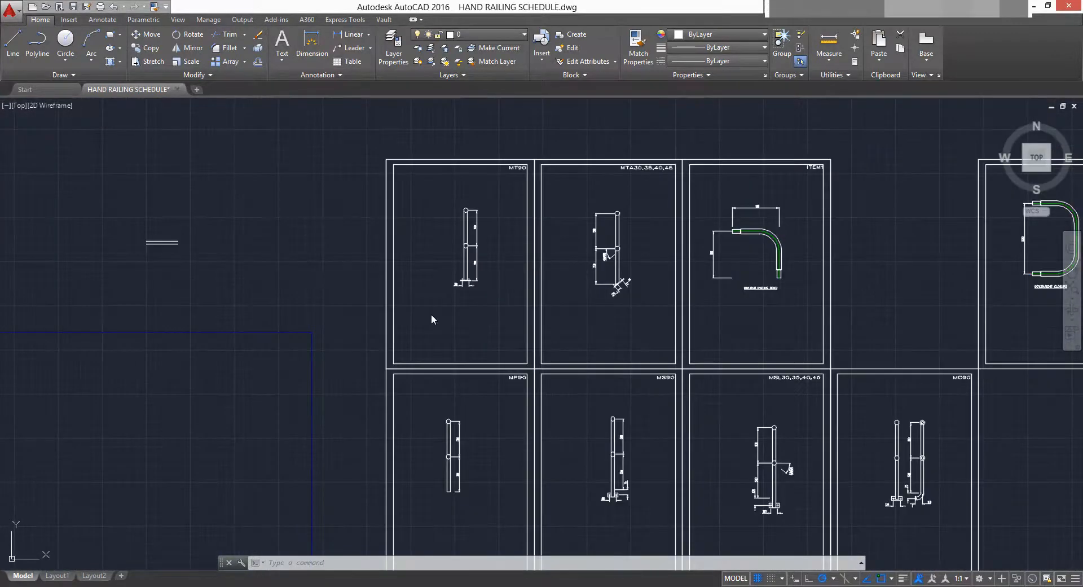
mouse_move(633, 361)
middle_down()
mouse_move(457, 374)
mouse_move(343, 340)
mouse_move(653, 242)
mouse_move(536, 321)
middle_up()
scroll(343, 340, down, 4)
scroll(515, 317, up, 2)
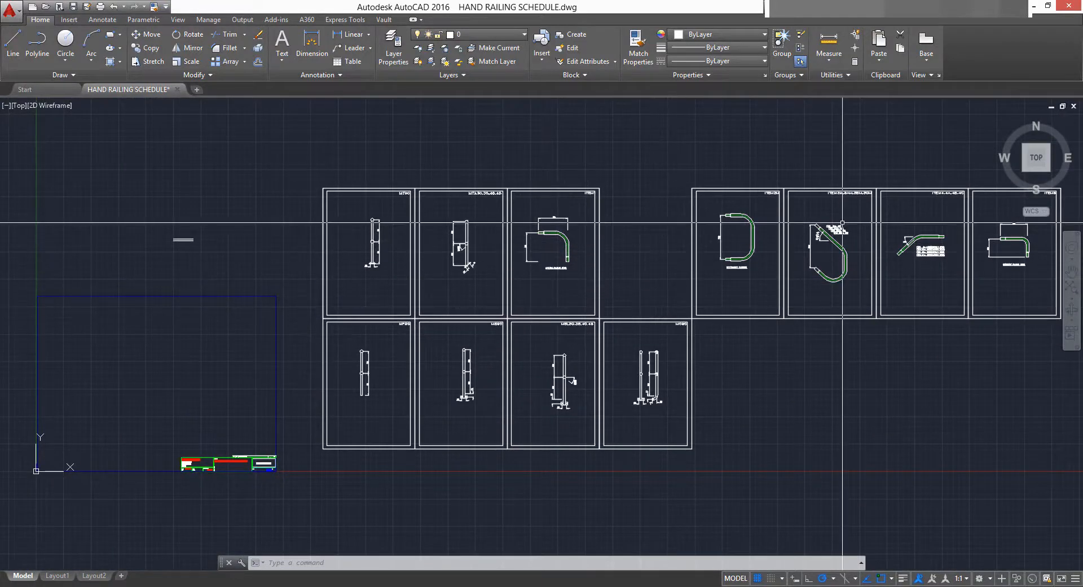
middle_drag(656, 360, 683, 357)
scroll(595, 365, up, 4)
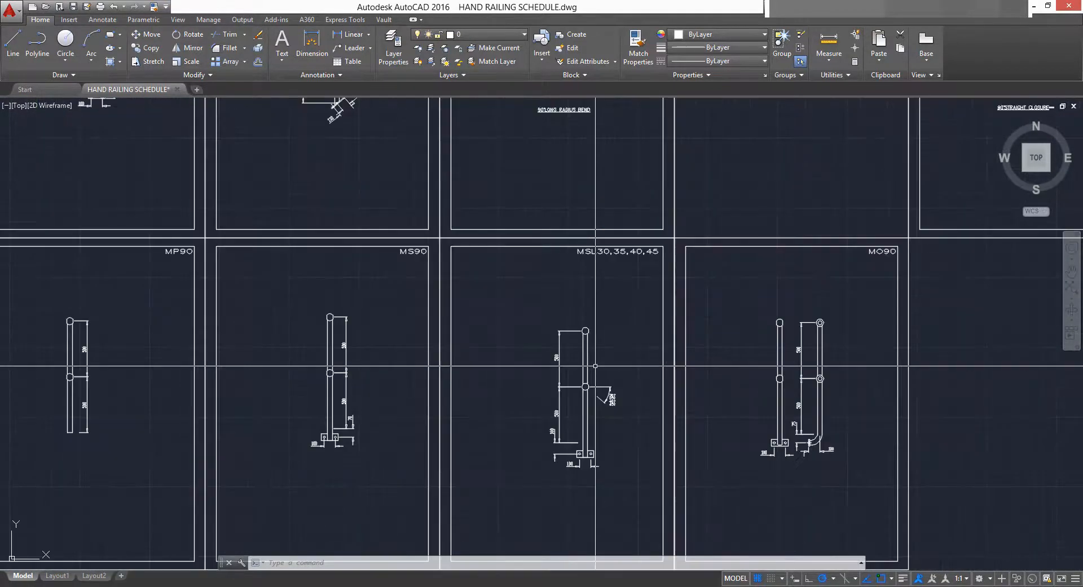
scroll(595, 366, down, 2)
middle_drag(596, 365, 538, 315)
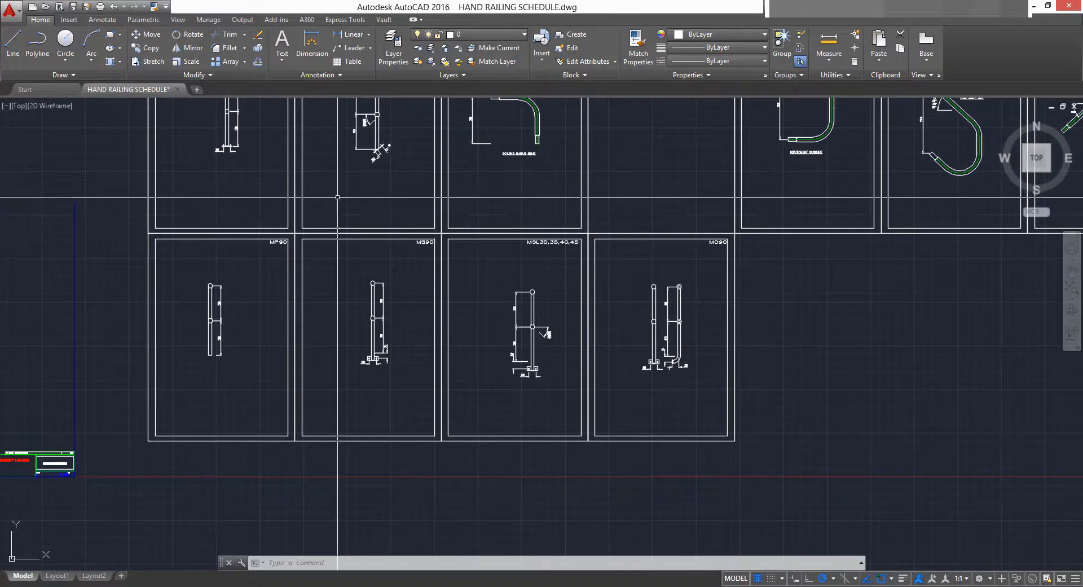
middle_drag(338, 197, 430, 323)
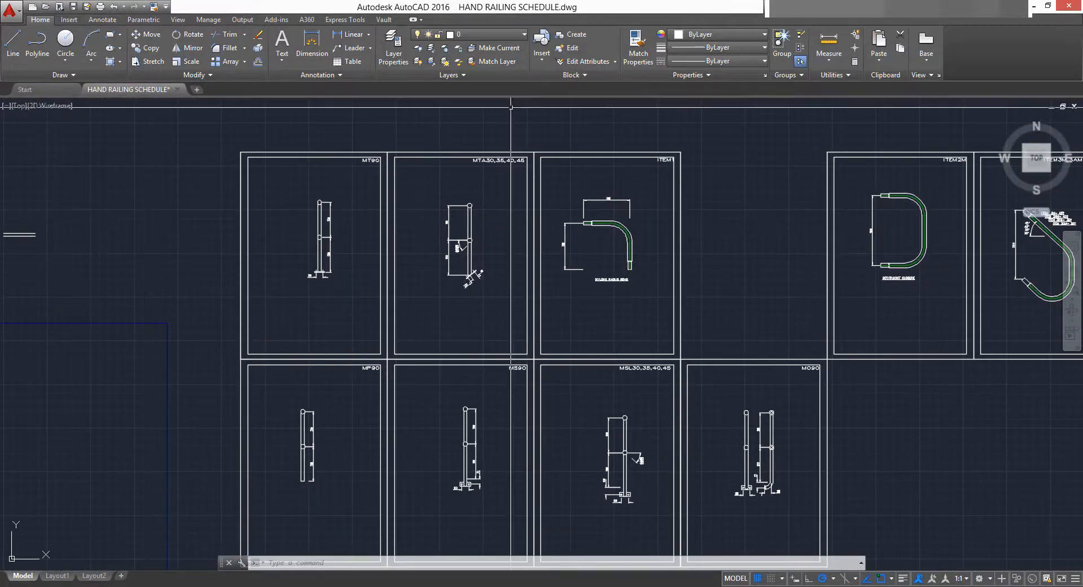
Review the bend and closure sheets and compare their details with the stanchion sheets.
mouse_move(616, 242)
middle_down()
mouse_move(509, 272)
mouse_move(334, 255)
middle_up()
mouse_move(757, 276)
middle_down()
mouse_move(388, 295)
mouse_move(419, 295)
middle_up()
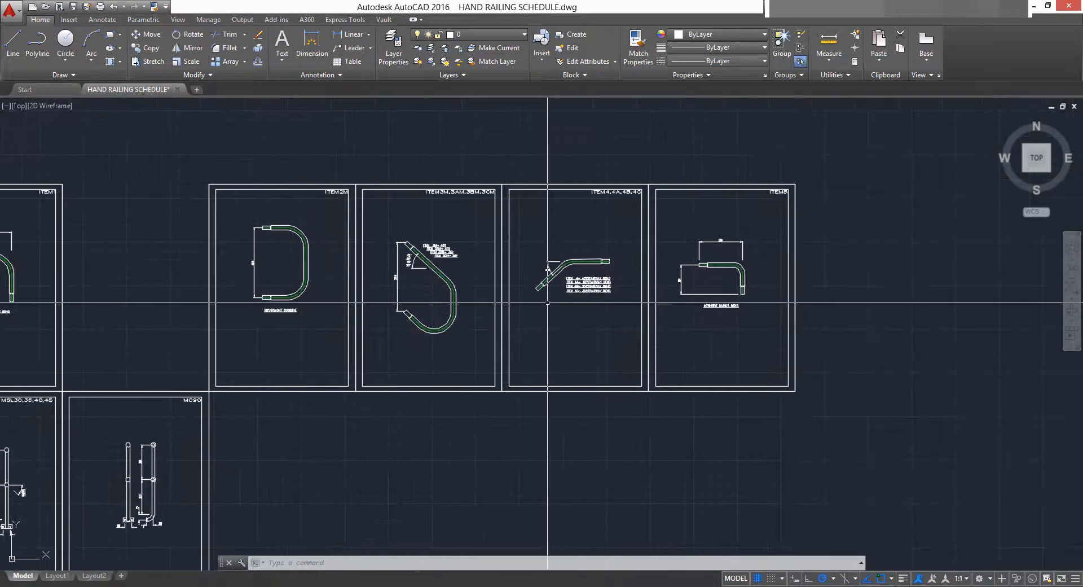
middle_drag(547, 303, 593, 277)
scroll(593, 277, up, 2)
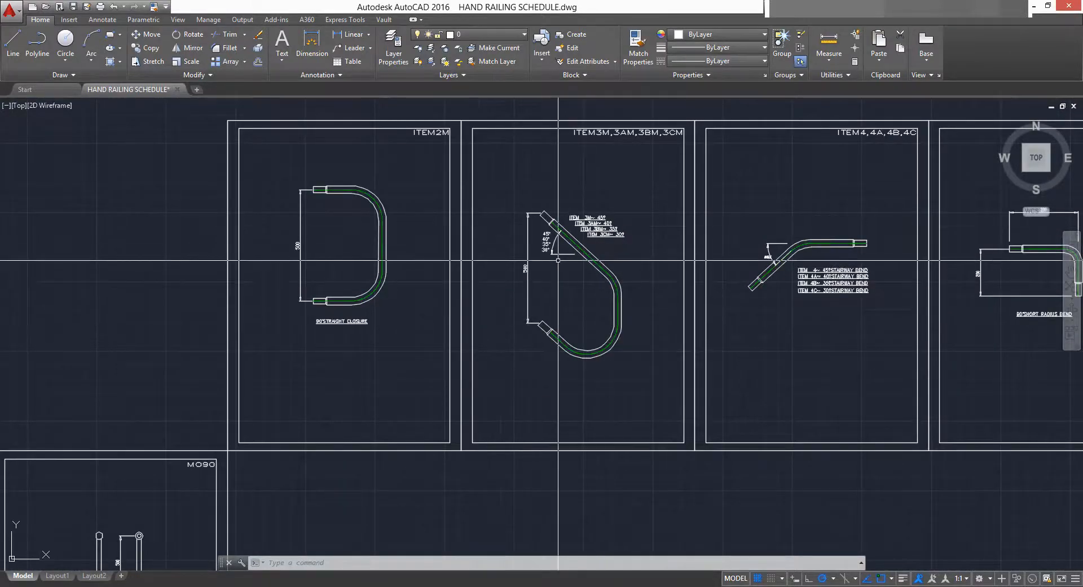
scroll(534, 342, down, 4)
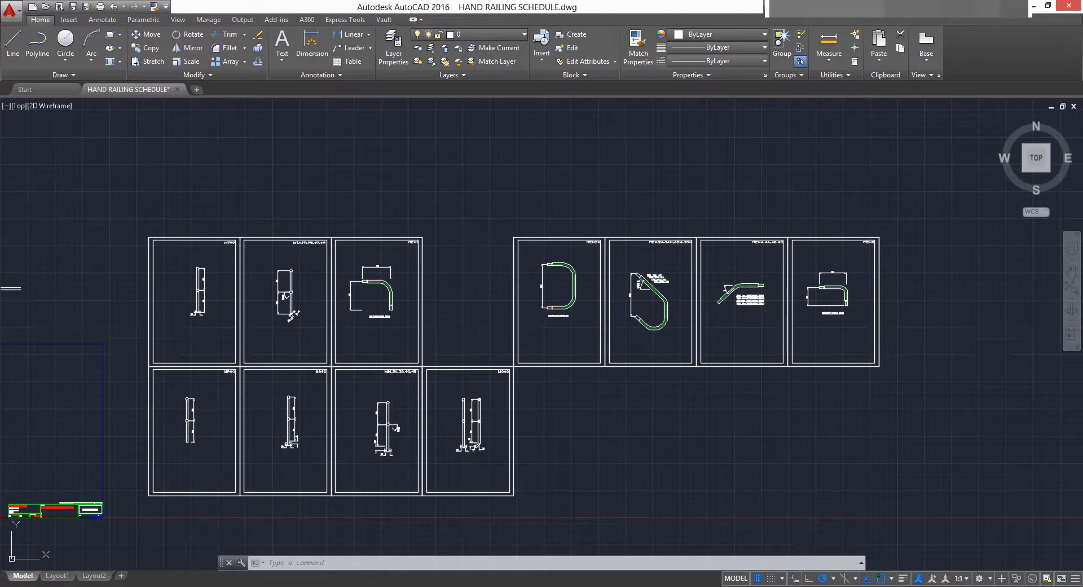
middle_drag(637, 353, 923, 348)
middle_drag(745, 318, 507, 311)
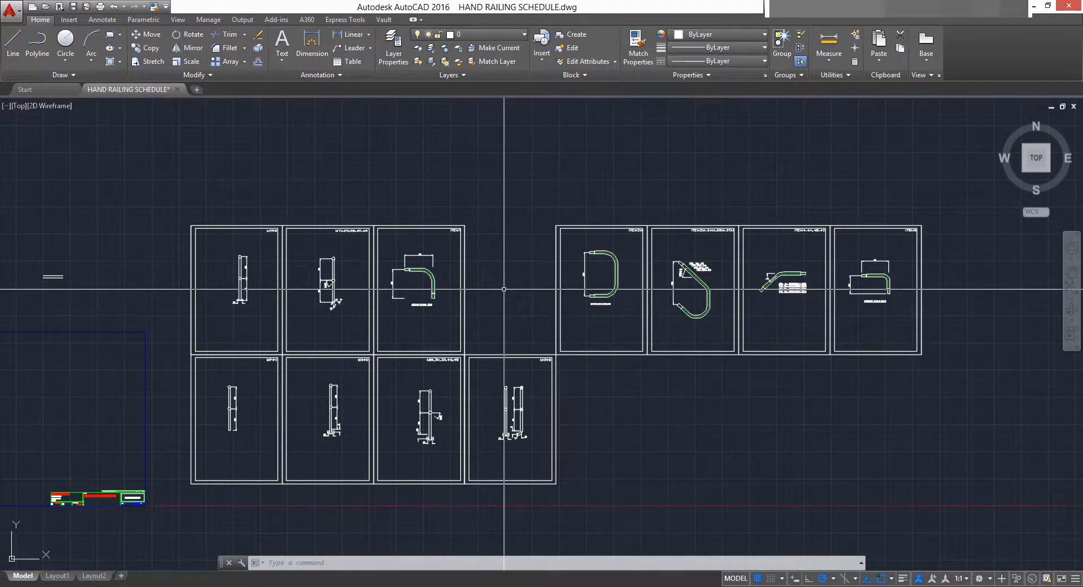
mouse_move(504, 289)
middle_down()
mouse_move(640, 311)
mouse_move(709, 298)
middle_up()
scroll(527, 292, up, 8)
scroll(746, 254, down, 2)
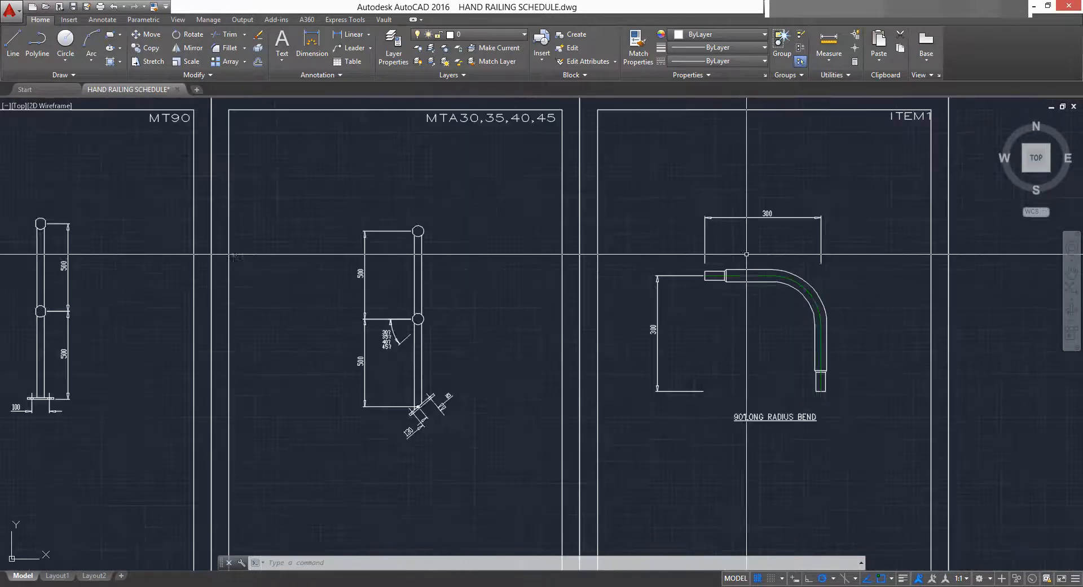
scroll(457, 289, down, 8)
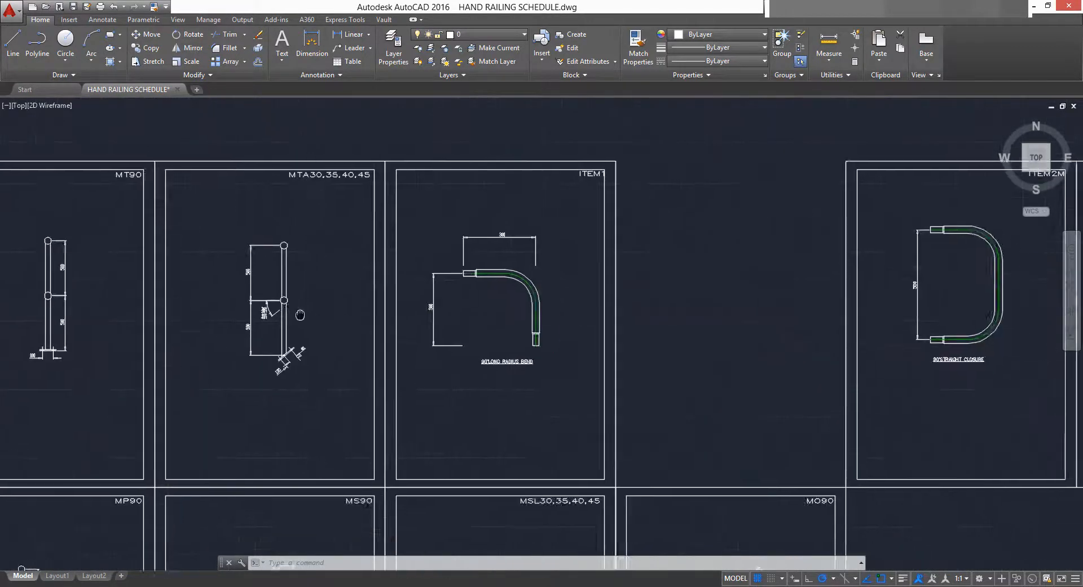
scroll(322, 285, up, 4)
middle_drag(327, 282, 477, 282)
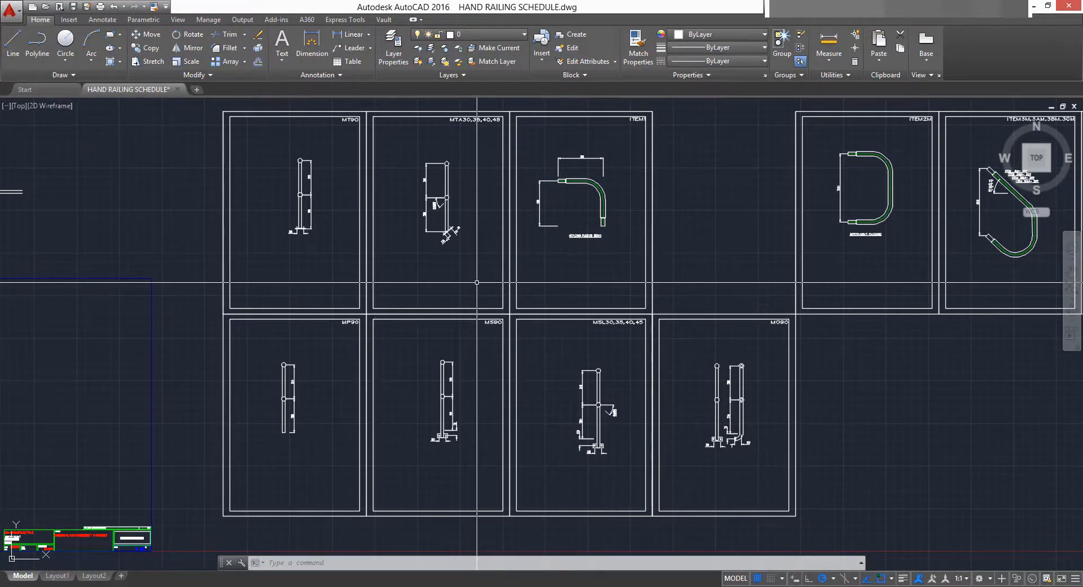
Draw a rectangle around the MT90 detail and copy it around the other stanchion details.
click(110, 35)
scroll(175, 165, up, 4)
click(425, 141)
click(581, 360)
key(ctrl+c)
key(ctrl+v)
click(411, 332)
scroll(411, 332, down, 2)
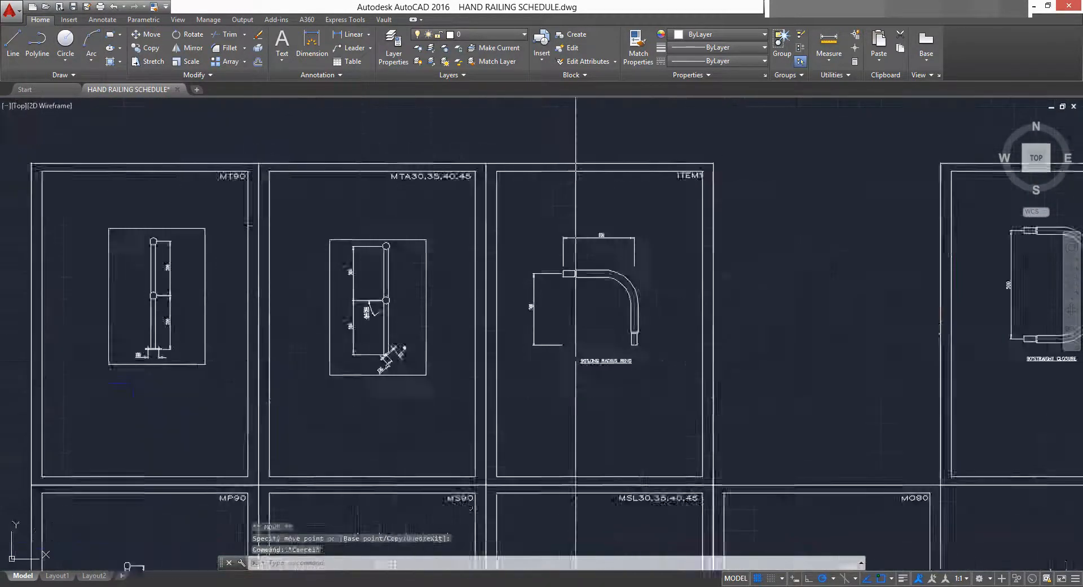
key(ctrl+v)
click(780, 381)
key(ctrl+v)
click(702, 424)
Adjust the lower pipe lines of the MSL30,35,40,45 stanchion and stretch its height dimension line.
scroll(565, 362, up, 5)
click(493, 347)
click(581, 455)
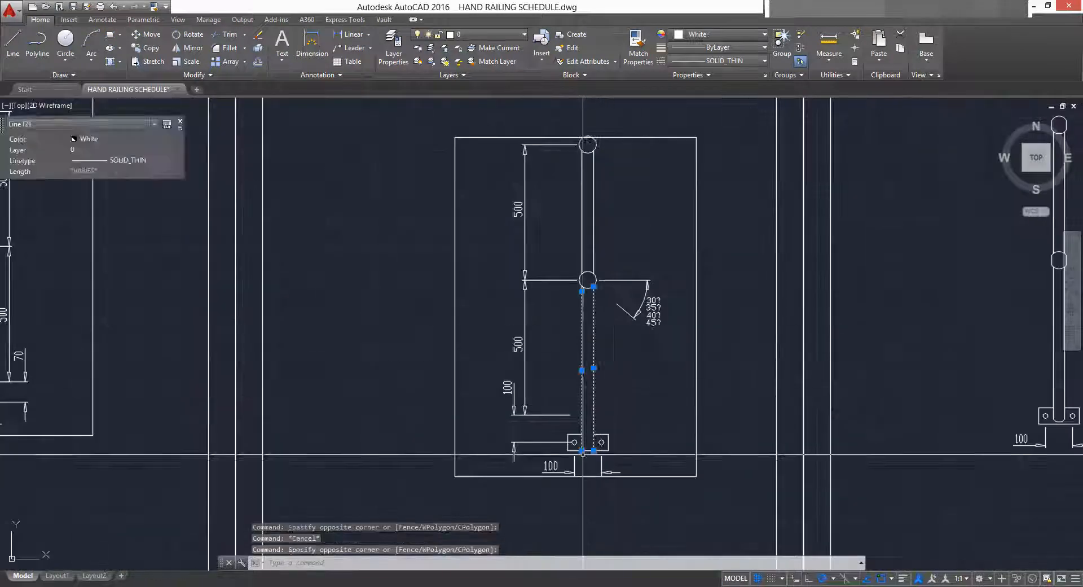
click(607, 326)
click(607, 341)
key(Escape)
scroll(472, 271, down, 3)
click(553, 377)
scroll(481, 305, up, 5)
click(482, 331)
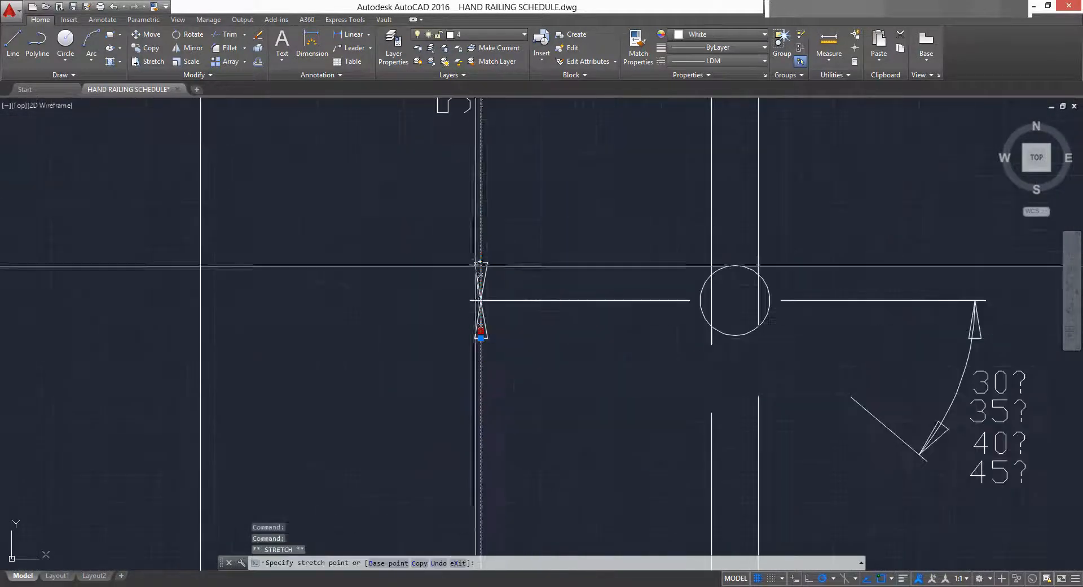
key(Escape)
Extend the MSL30,35,40,45 stanchion's lower pipe lines up to its middle circle.
scroll(481, 266, down, 8)
scroll(545, 294, up, 6)
text(t)
key(Return)
key(Escape)
click(245, 35)
click(231, 67)
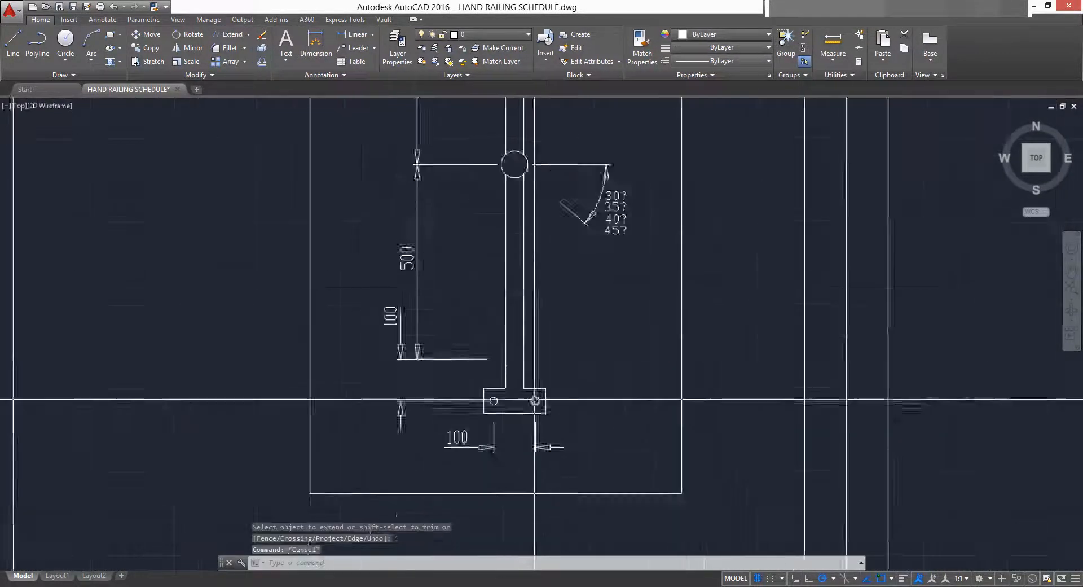
Erase the four upper pipe lines of the MO90 detail.
scroll(535, 399, down, 6)
click(409, 237)
key(ctrl+v)
scroll(626, 390, up, 8)
click(627, 389)
key(space)
click(594, 269)
key(Escape)
scroll(503, 350, down, 2)
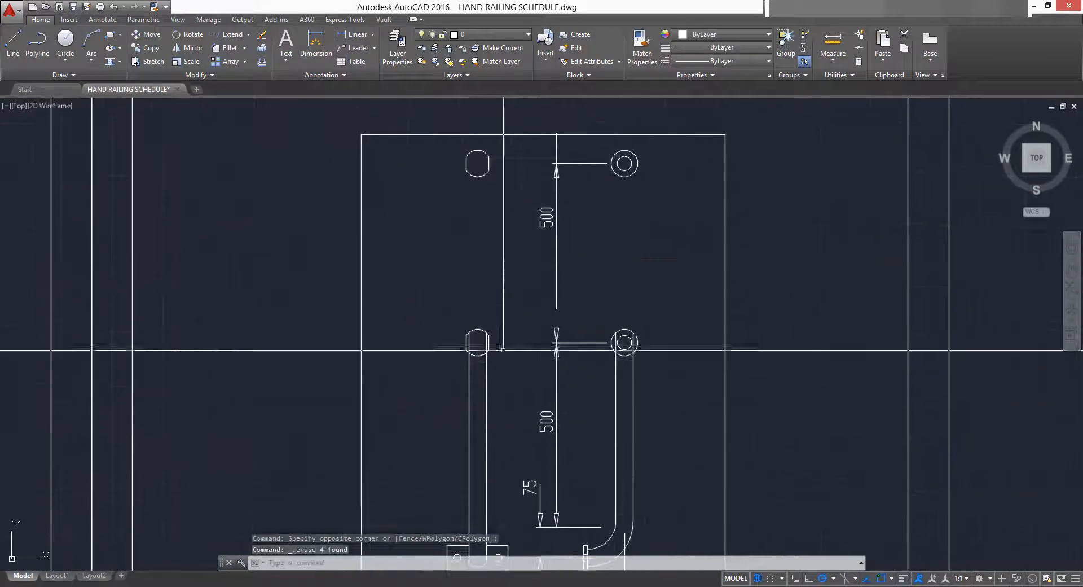
Stretch the MO90 detail's upper 500 dimension line down to the middle circle's arrowhead.
scroll(557, 316, up, 2)
click(557, 316)
key(Escape)
click(568, 377)
scroll(553, 258, down, 2)
middle_drag(553, 258, 581, 521)
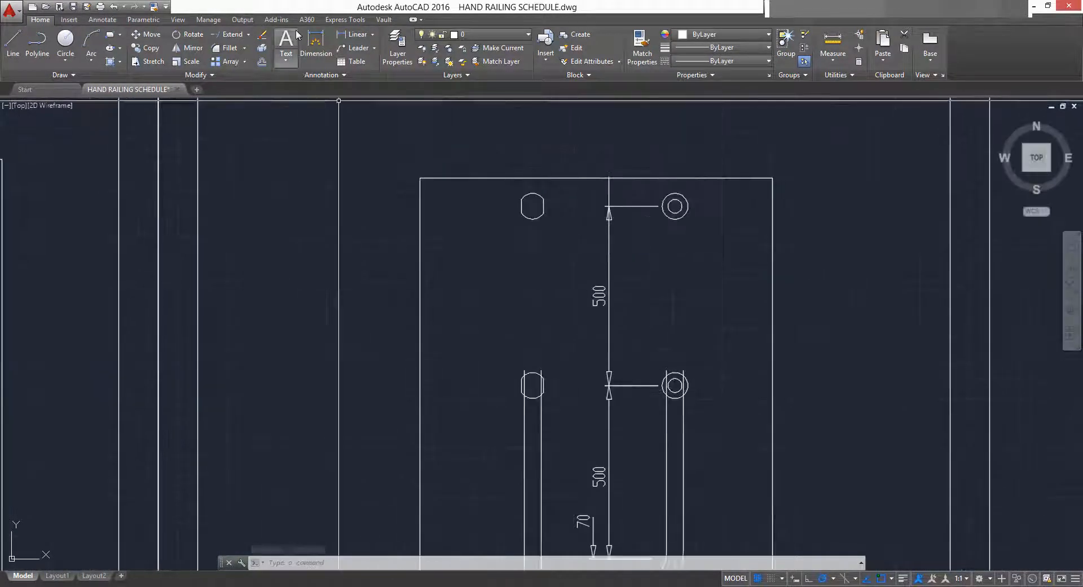
Extend the MO90 pipe lines to the upper circles and trim them at the circles.
text(tr)
key(space)
key(space)
scroll(675, 382, up, 5)
key(Escape)
scroll(946, 348, down, 14)
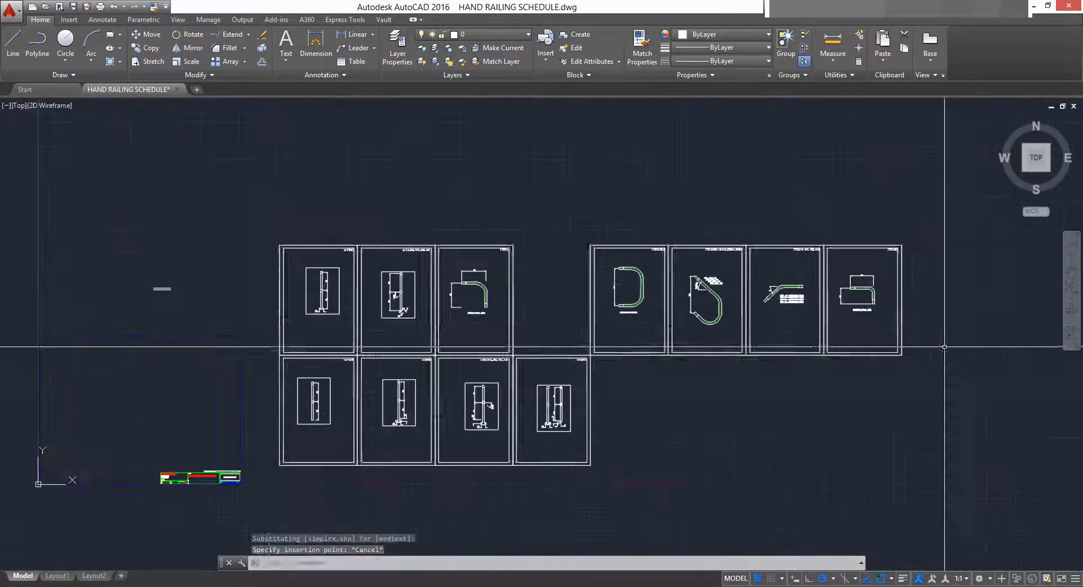
Delete the sheet frames and item labels around the details, and scale the bend details by 0.75.
scroll(334, 246, up, 7)
key(Delete)
click(382, 259)
key(Delete)
scroll(382, 259, down, 4)
text(sc)
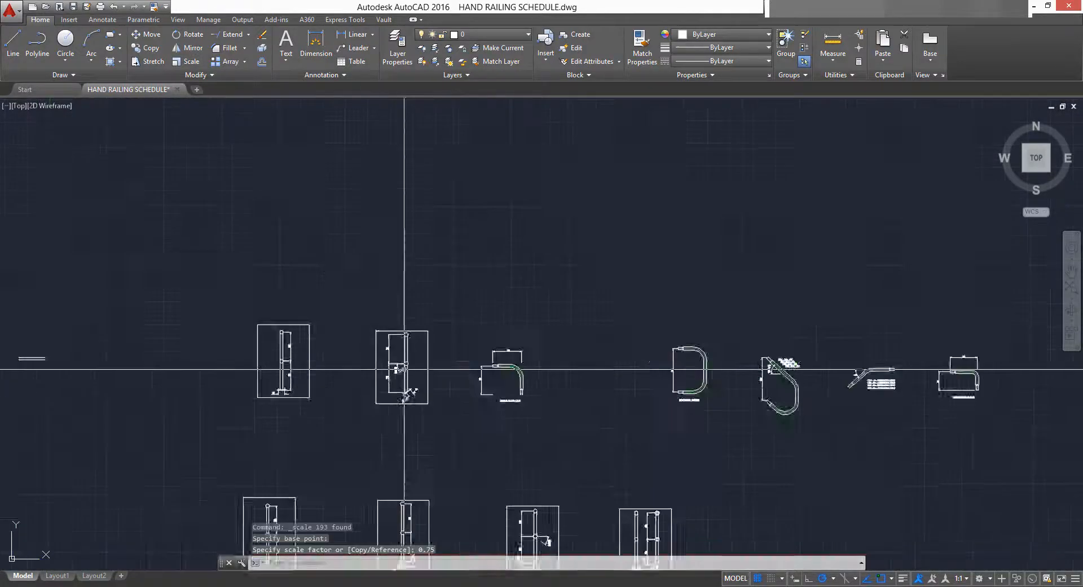
Paste copies of the detail rectangle around the bend and closure details.
key(ctrl+v)
click(576, 374)
key(ctrl+v)
click(723, 393)
key(ctrl+v)
click(869, 395)
Stretch the lower horizontal pipe line to match the upper one and change the 300 dimension text to METER.
middle_drag(34, 304, 701, 342)
scroll(188, 329, up, 8)
click(435, 324)
click(639, 356)
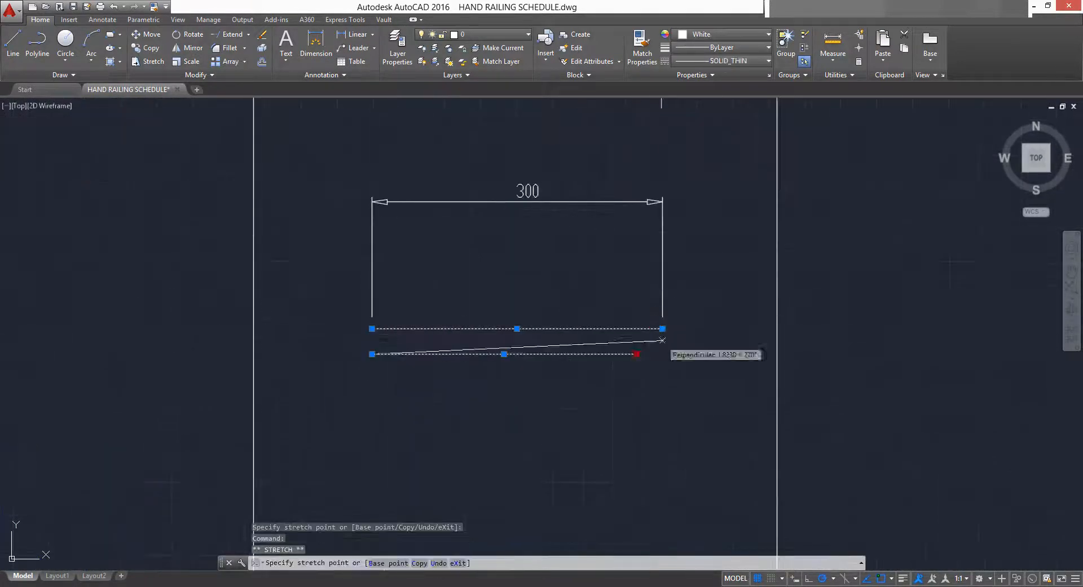
click(663, 355)
double_click(527, 192)
scroll(264, 250, down, 10)
Move the METER pipe detail and the boxed MT90 detail to the title block frame's left edge.
click(314, 225)
click(507, 224)
middle_drag(507, 224, 613, 171)
click(564, 171)
key(space)
click(210, 275)
key(Escape)
middle_drag(410, 295, 445, 269)
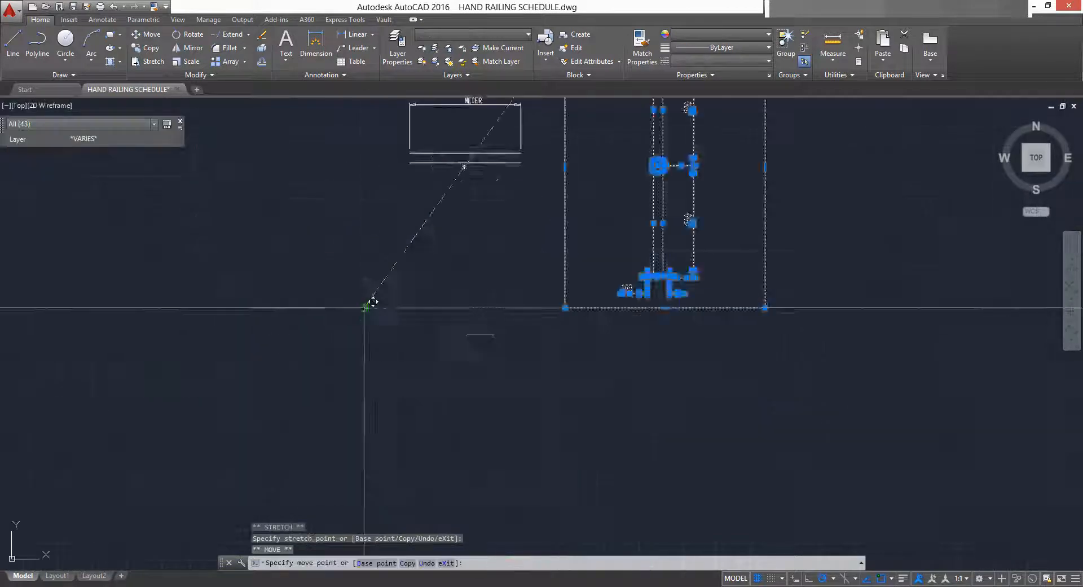
Add two narrow empty rows between the METER box and the MT90 box below it.
text(rec)
click(484, 245)
click(610, 259)
click(734, 501)
click(479, 242)
scroll(395, 423, down, 3)
click(639, 412)
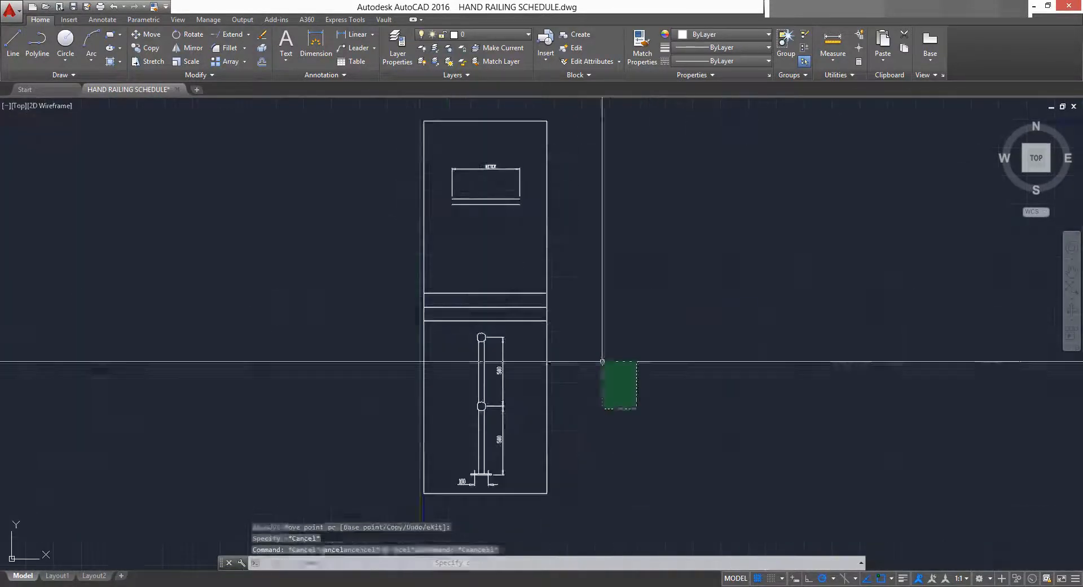
Move the MTA30,35,40,45 and MS90 boxes into the lower row beside the MT90 box.
scroll(473, 318, down, 5)
click(1010, 227)
click(939, 138)
click(950, 147)
key(space)
scroll(502, 320, up, 5)
click(497, 247)
scroll(507, 239, down, 5)
click(677, 268)
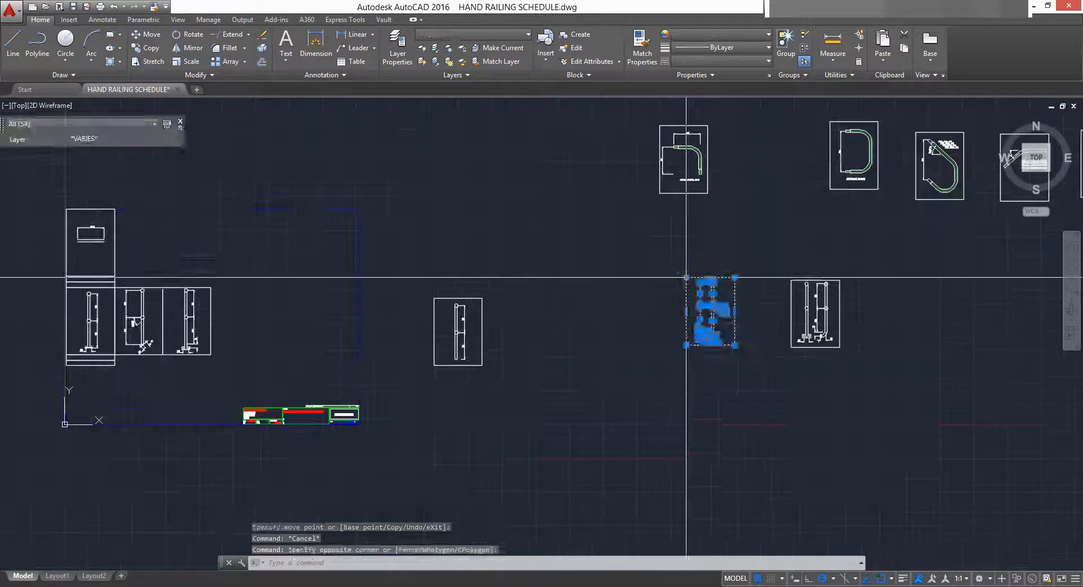
Line up the remaining stanchion boxes in the lower row and the first four bend boxes in the upper row.
middle_drag(456, 365, 547, 432)
click(750, 191)
click(209, 276)
click(941, 143)
click(237, 220)
scroll(459, 281, up, 5)
click(549, 191)
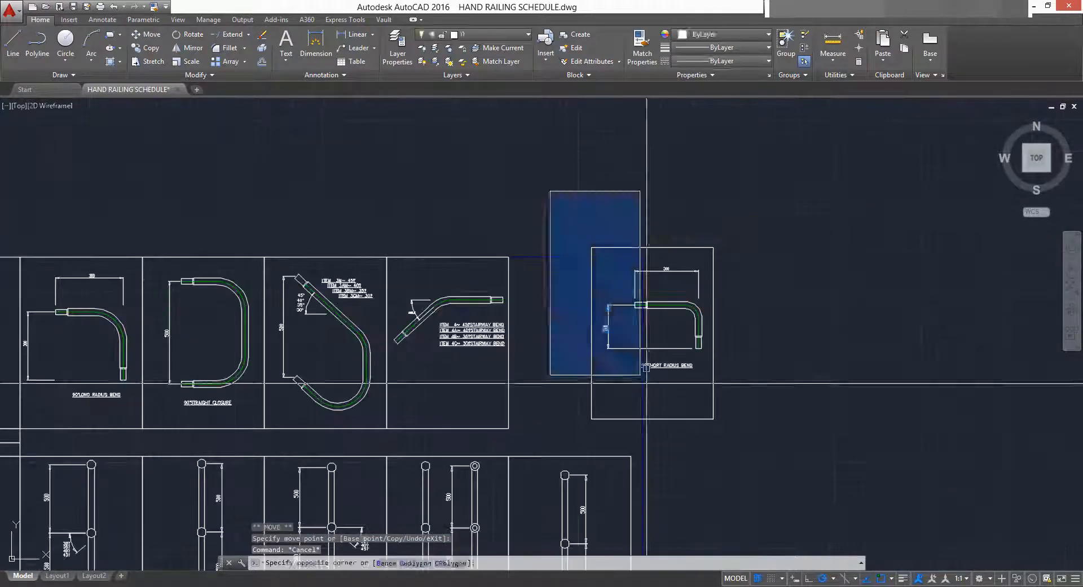
Place the short radius bend box at the upper row's end and copy the narrow row lines across the columns.
click(345, 167)
text(co)
click(257, 153)
click(424, 153)
scroll(549, 273, down, 5)
key(Escape)
scroll(558, 375, up, 5)
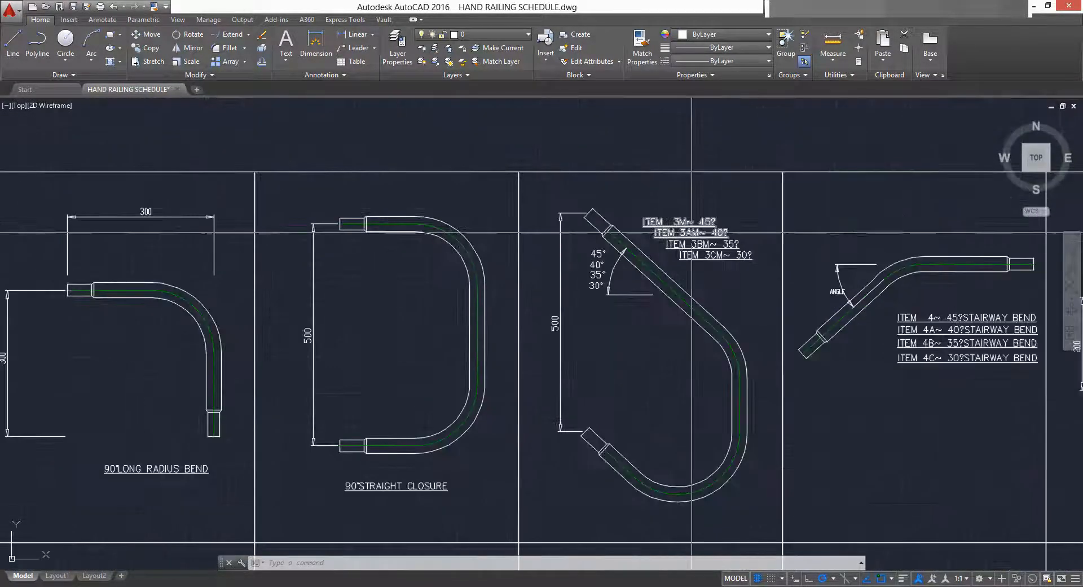
Copy the 90°LONG RADIUS BEND label into the rows under the METER box and change one copy to METER'S REQ'D.
key(ctrl+c)
key(ctrl+v)
click(508, 400)
scroll(542, 361, up, 5)
double_click(584, 363)
click(568, 462)
key(ctrl+c)
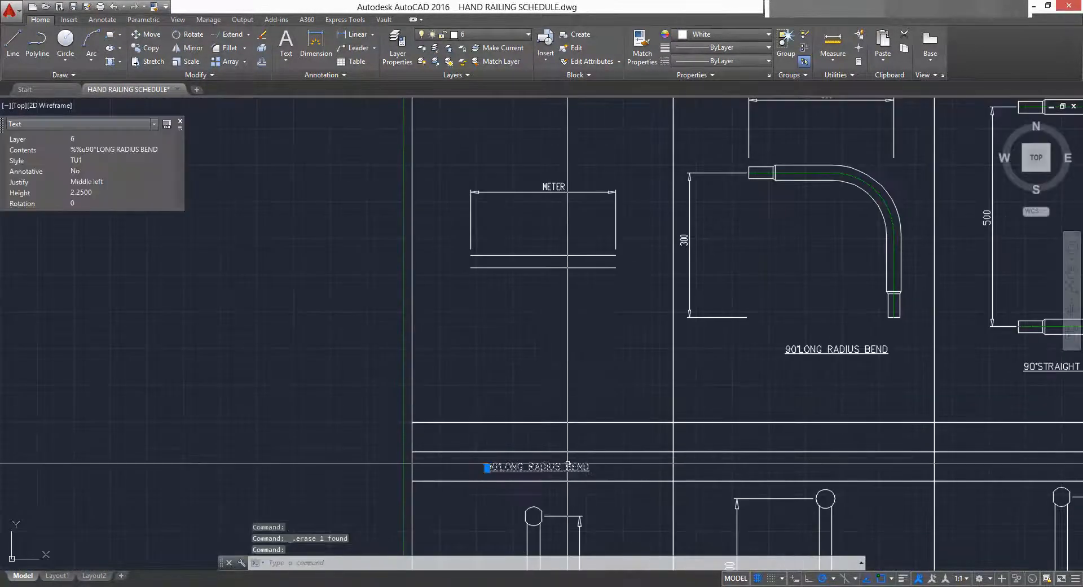
text(Meter'S REQ'D)
Copy the METER'S REQ'D text into the long radius bend column and change it to No REQ'D.
key(ctrl+v)
click(597, 363)
double_click(620, 358)
text(No)
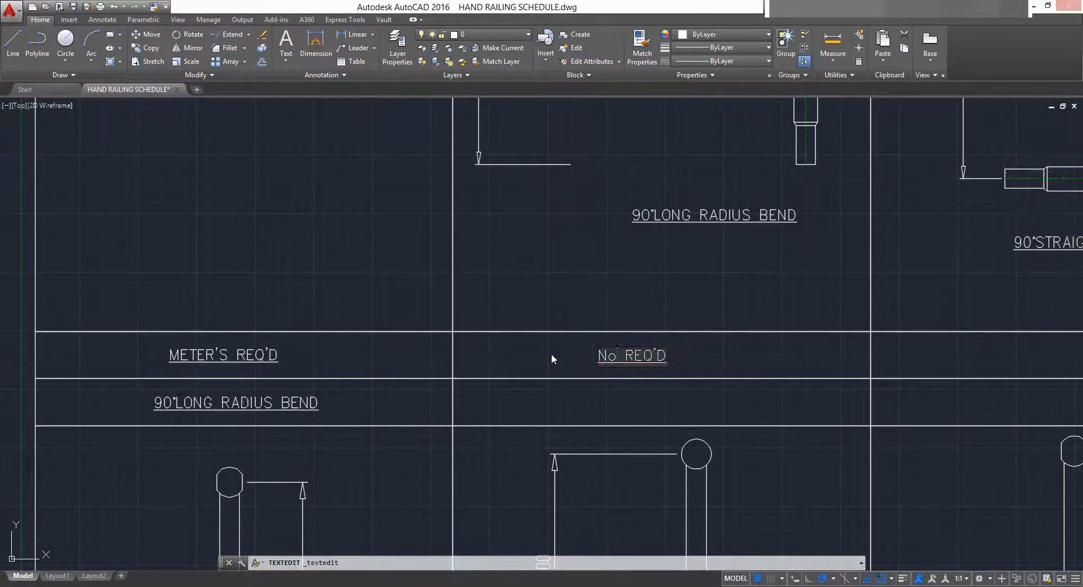
Copy the No REQ'D text into the same row of the remaining bend columns.
text(co)
click(452, 331)
click(529, 352)
click(692, 353)
middle_drag(976, 376, 544, 404)
key(Escape)
Move the spare 90°LONG RADIUS BEND label out of the METER column into the row below the sloped bend's No REQ'D text.
middle_drag(217, 106, 549, 382)
click(315, 419)
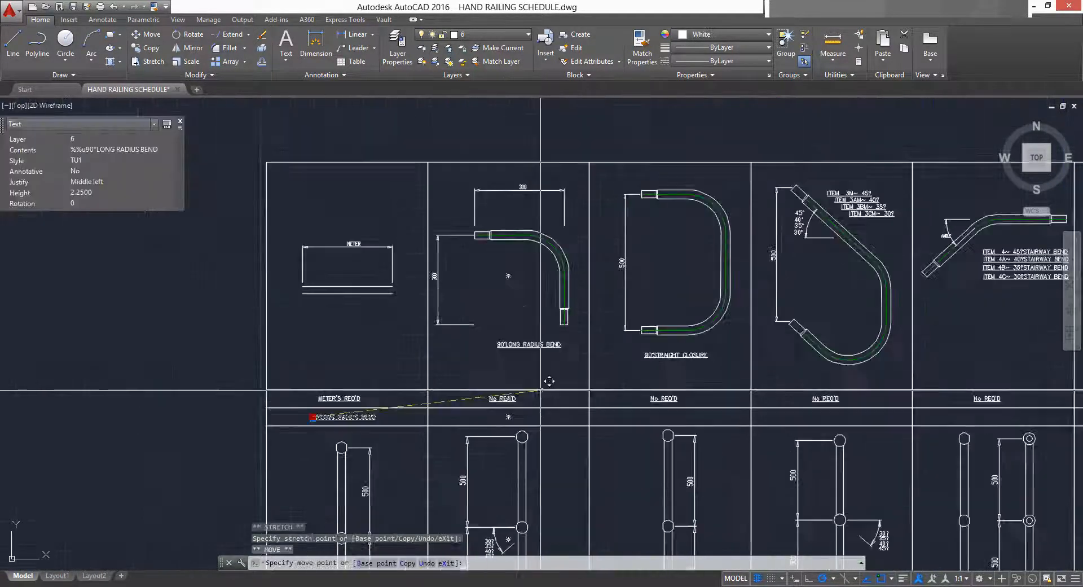
scroll(624, 203, up, 5)
scroll(533, 283, down, 3)
scroll(534, 282, down, 5)
Paste the STAIRWAY BEND item texts beside the lower row's angled-base post and reword one as ITEM ANGEL in the row below.
key(ctrl+v)
click(455, 251)
scroll(455, 251, up, 3)
click(455, 193)
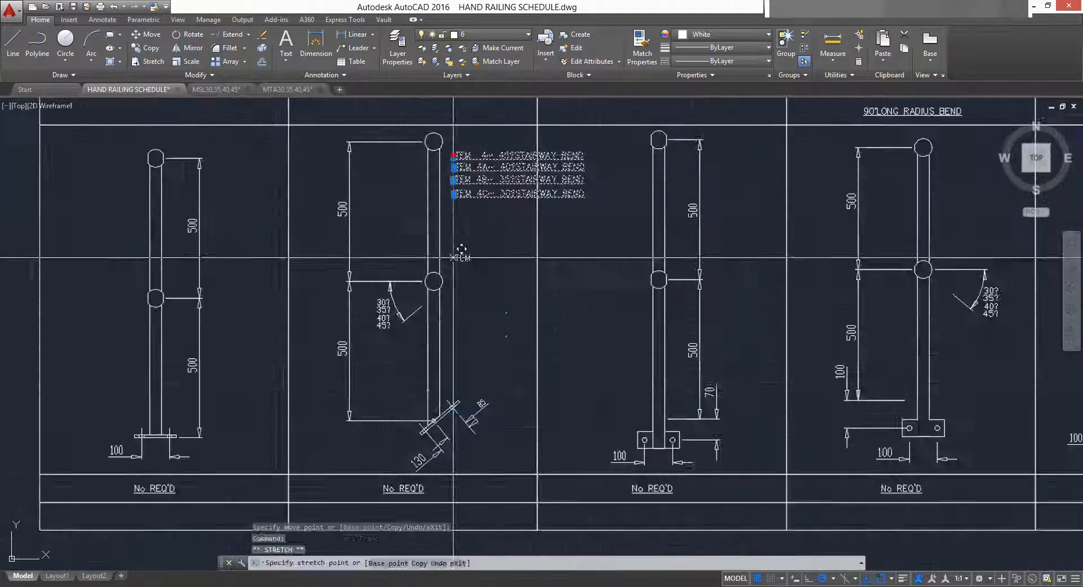
click(459, 373)
scroll(472, 367, up, 3)
double_click(472, 367)
text(ANGEL)
key(Return)
Divide the angled-base post's quantity rows into two half-width columns for ITEM ANGEL and No REQ'D using copied half-width boxes.
click(517, 411)
text(co)
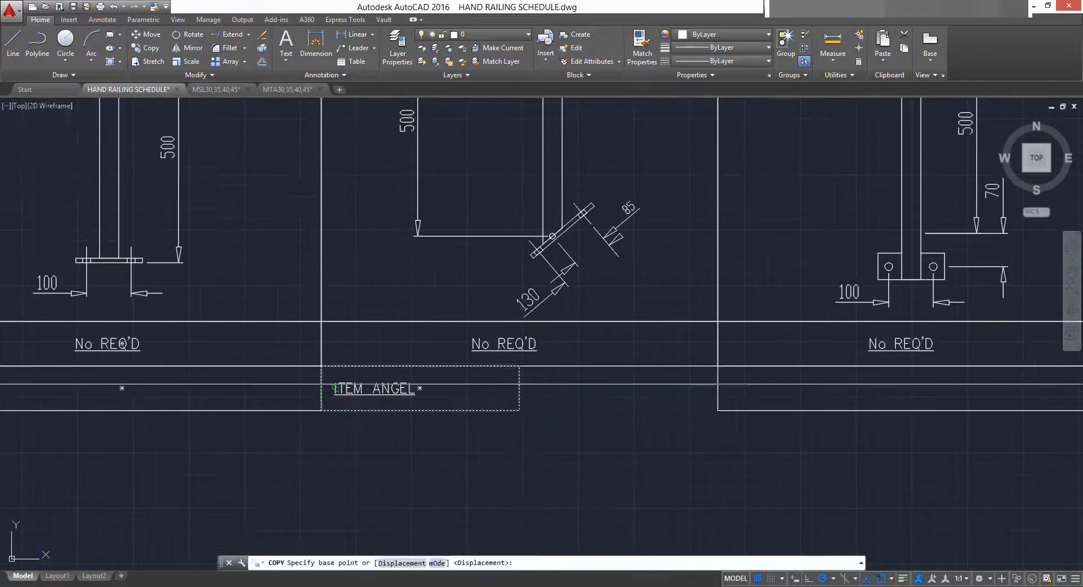
scroll(641, 379, down, 5)
key(Delete)
scroll(490, 369, up, 6)
click(415, 399)
click(302, 389)
click(302, 319)
click(518, 320)
click(666, 321)
key(Escape)
Replace the sloped and stairway columns' full-width quantity boxes with copies of the divided ITEM ANGEL and No REQ'D cells.
scroll(575, 370, down, 6)
key(Delete)
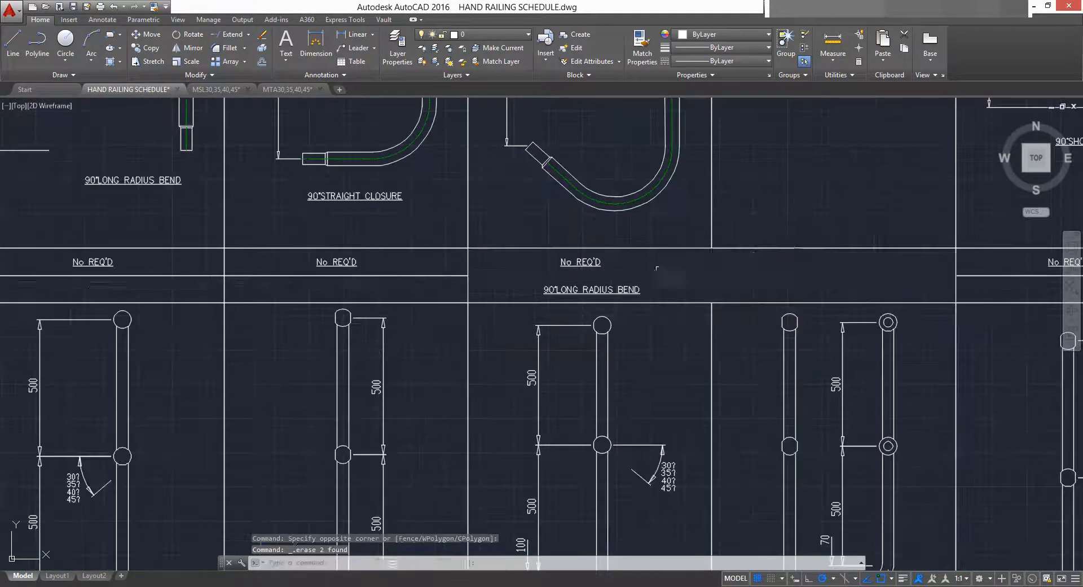
scroll(621, 374, up, 6)
scroll(647, 389, down, 3)
click(391, 418)
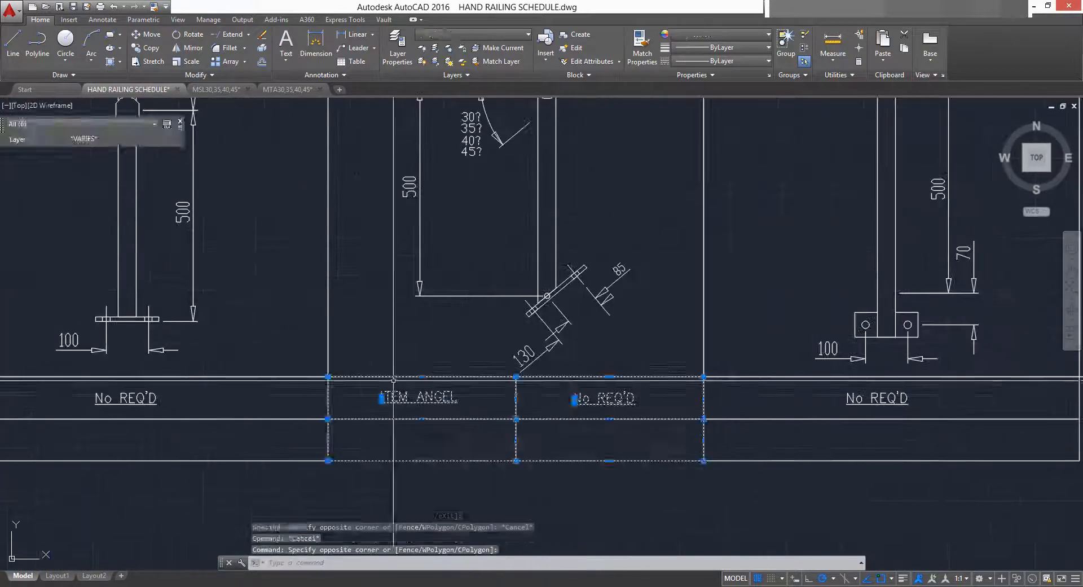
text(co)
click(326, 377)
scroll(626, 361, down, 6)
click(649, 333)
key(Escape)
Place the 45°, 40°, 35° and 30° angle values beside the stairway bend's angle dimension.
scroll(712, 170, up, 3)
scroll(525, 313, up, 6)
click(416, 319)
text(co)
click(530, 309)
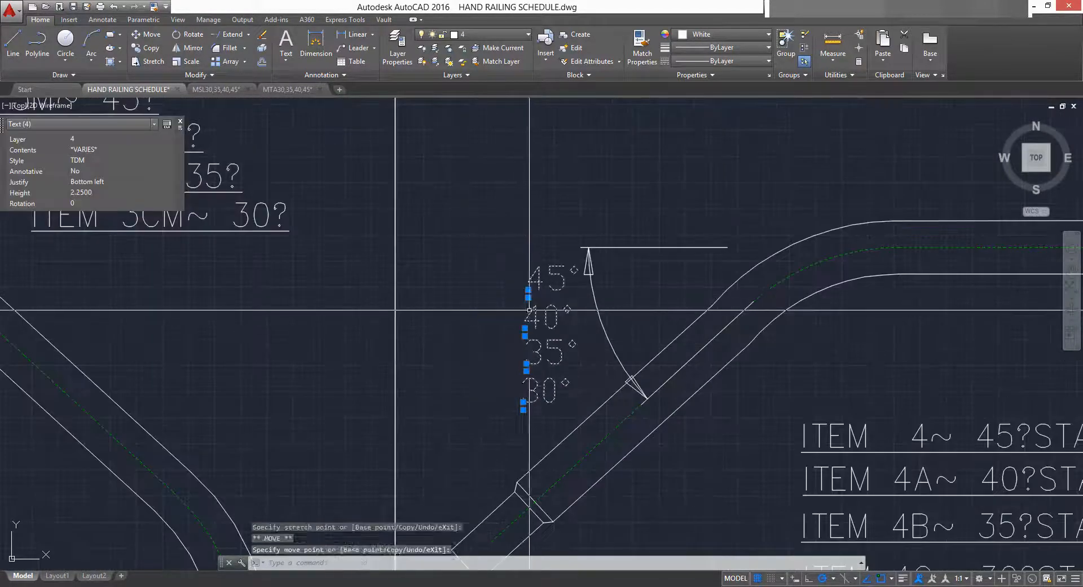
Copy the four angle values to the angle dimension of the lower row's angled-base post and align them.
key(ctrl+c)
scroll(531, 316, down, 6)
key(ctrl+v)
click(430, 426)
click(500, 321)
click(493, 357)
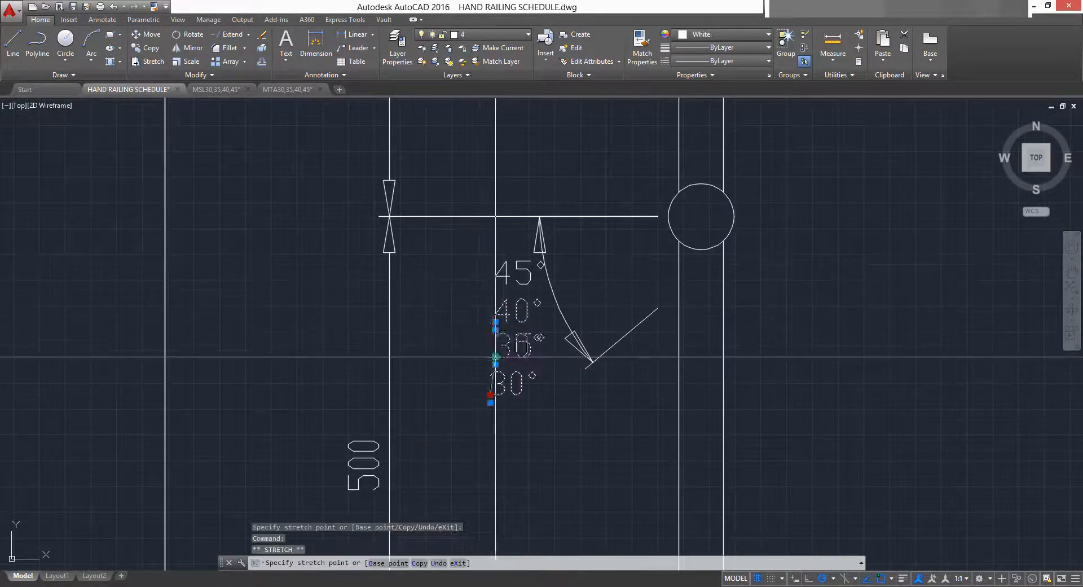
Replace the old angle texts beside the lower row's fourth post with the copied 45° to 30° values.
scroll(499, 361, down, 5)
click(638, 258)
click(602, 371)
key(Delete)
key(ctrl+v)
click(514, 375)
scroll(514, 376, down, 6)
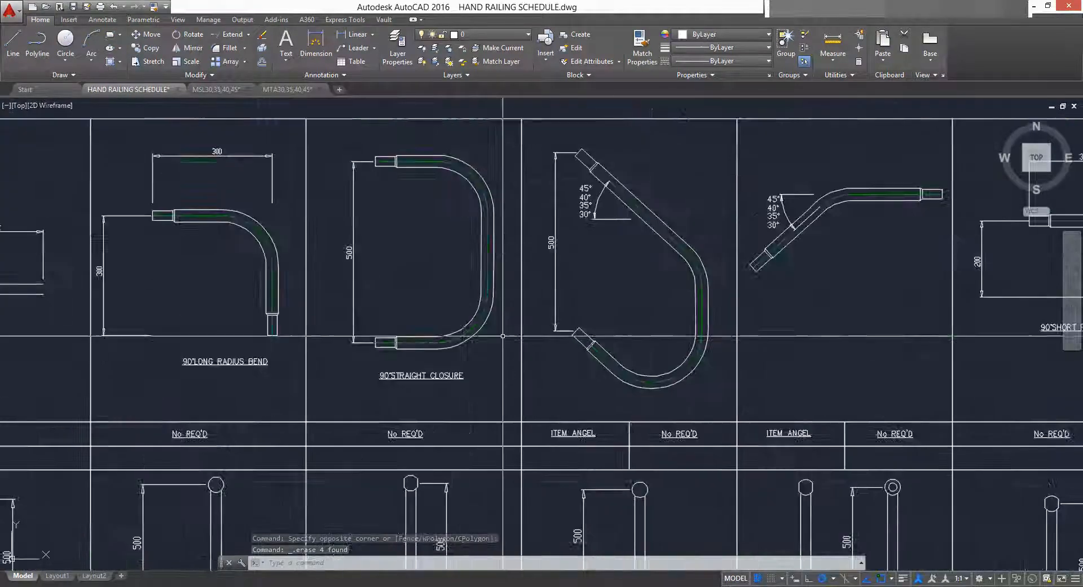
Copy the 90°STRAIGHT CLOSURE label under the sloped bend and reword it as SLOPED CLOSURE.
middle_drag(658, 206, 658, 244)
click(411, 413)
text(co)
scroll(634, 414, up, 5)
double_click(552, 448)
scroll(551, 448, down, 4)
mouse_move(456, 529)
middle_down()
mouse_move(475, 200)
mouse_move(450, 526)
middle_up()
scroll(581, 444, up, 3)
drag(525, 444, 580, 450)
text(SLOP CLOSURE)
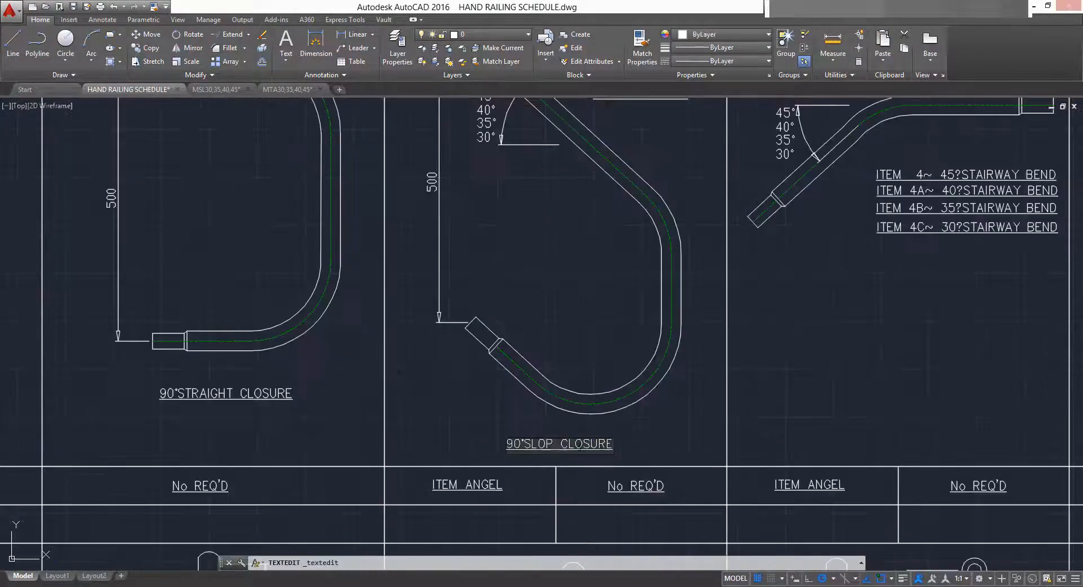
key(BackSpace)
key(BackSpace)
key(BackSpace)
key(BackSpace)
Paste a STAIRWAY BEND label below the bend in the stairway column.
scroll(532, 444, down, 3)
key(ctrl+v)
click(641, 326)
scroll(641, 326, down, 3)
Paste another label below the METER pipe and change its text to STRAIT RAILING.
key(ctrl+v)
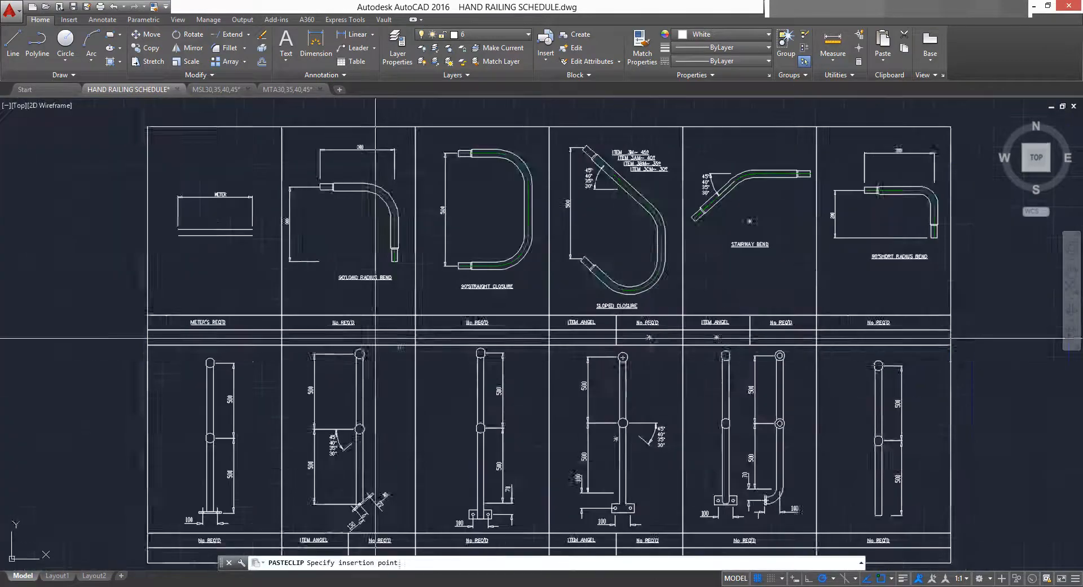
scroll(440, 320, up, 5)
double_click(445, 320)
text(TRAILING PIPE)
click(432, 294)
key(Escape)
Paste a STAIRWAY BEND label above the first post of the lower row.
scroll(432, 293, down, 2)
middle_drag(429, 451, 502, 210)
key(ctrl+v)
click(472, 212)
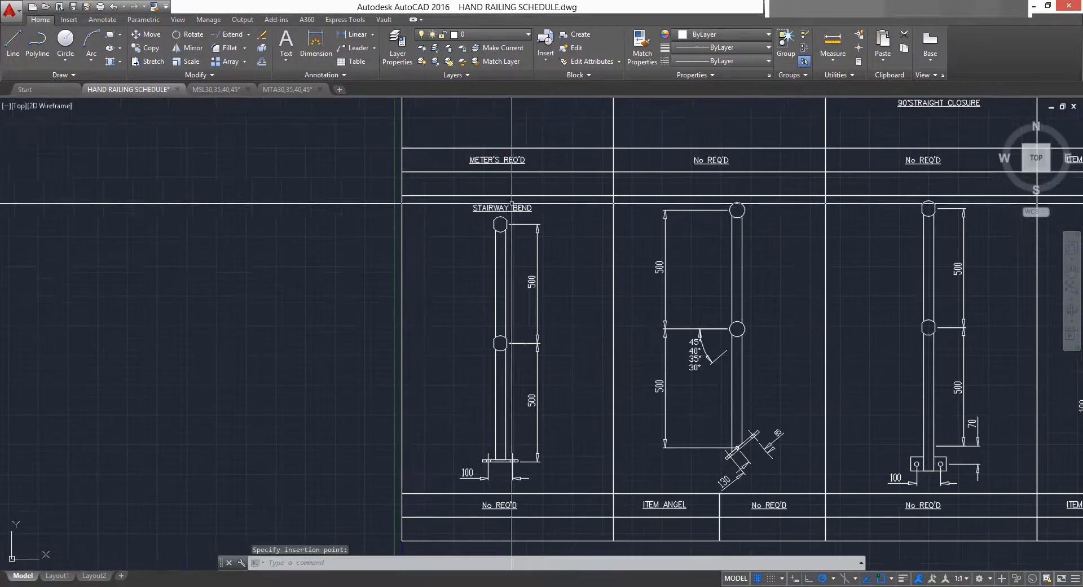
Move the lower row's third post detail, with its dimensions, straight up within its cell.
middle_drag(798, 502, 207, 485)
middle_drag(486, 251, 546, 220)
scroll(540, 229, up, 3)
click(540, 230)
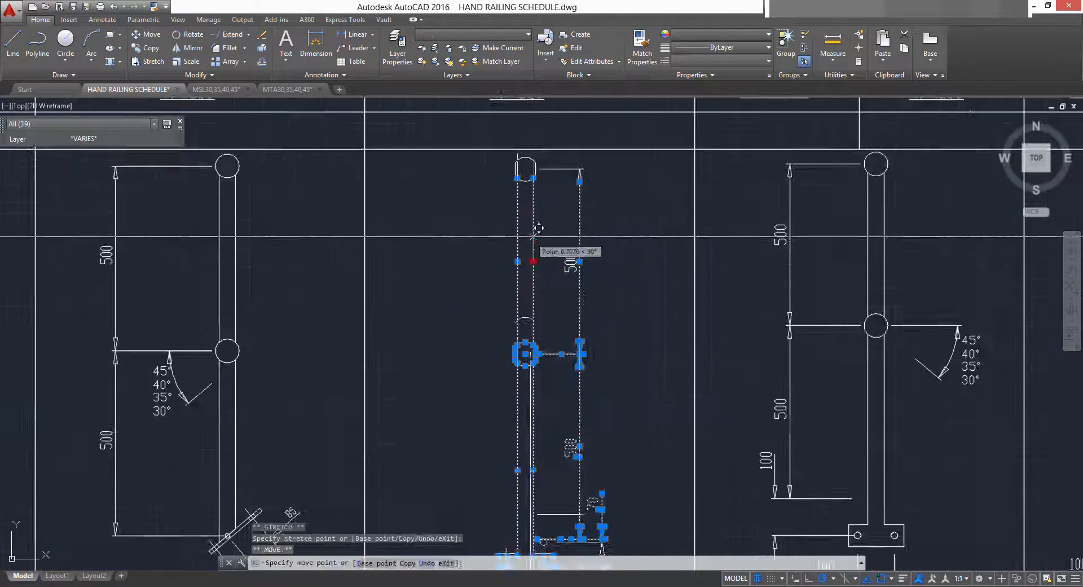
Trim and extend the third post's pipe and dimension lines around its middle ball joint.
scroll(531, 226, up, 4)
text(tr)
key(Return)
click(525, 288)
click(534, 260)
scroll(534, 260, down, 5)
text(ex)
key(Return)
key(Return)
scroll(694, 338, up, 5)
text(tr)
key(Return)
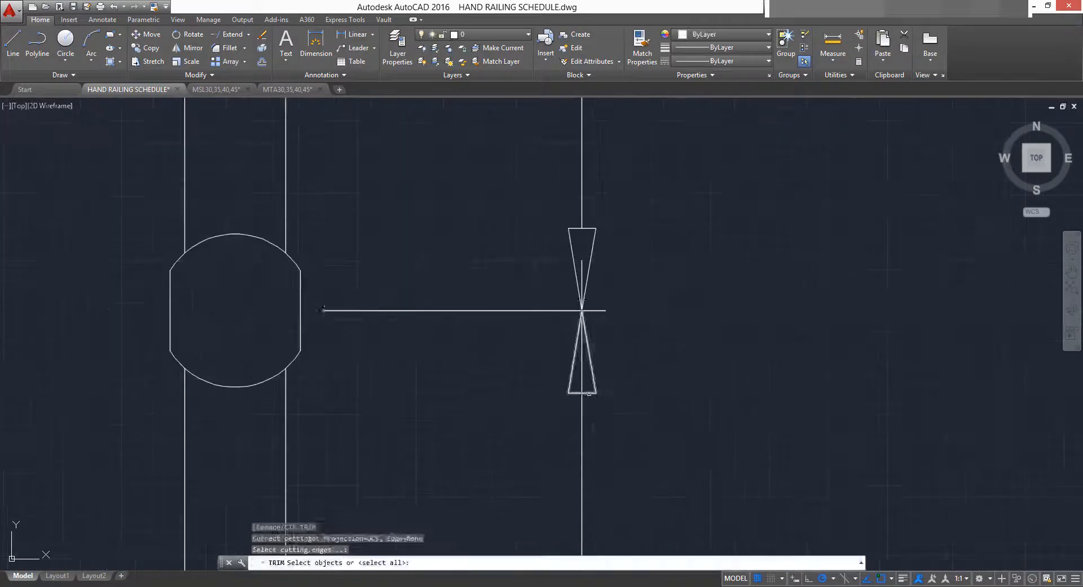
Erase the drawing frame and title block around the schedule table.
scroll(581, 310, down, 7)
scroll(706, 316, down, 5)
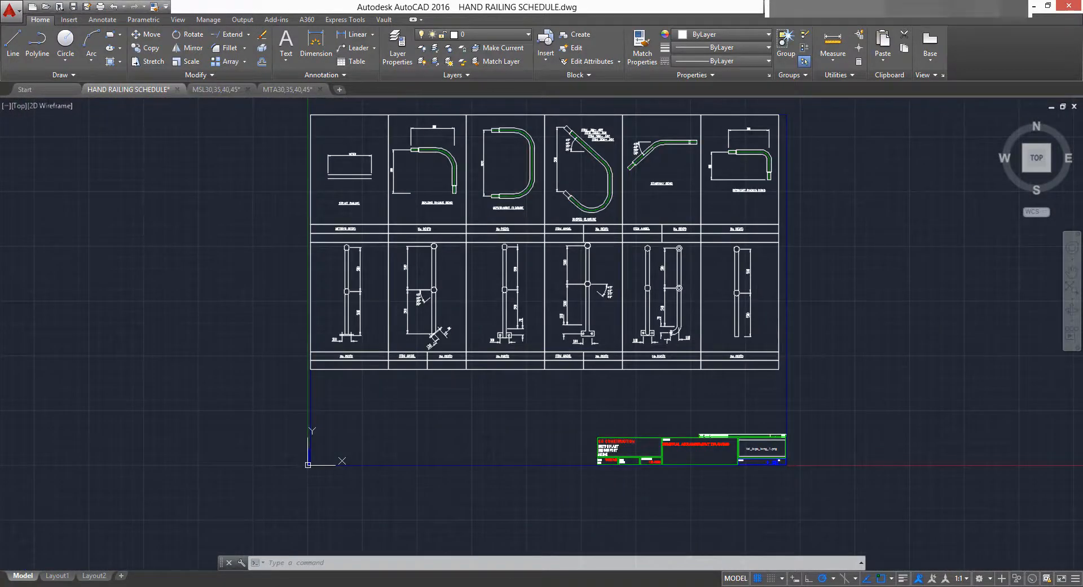
mouse_move(537, 262)
middle_down()
mouse_move(557, 285)
mouse_move(594, 298)
middle_up()
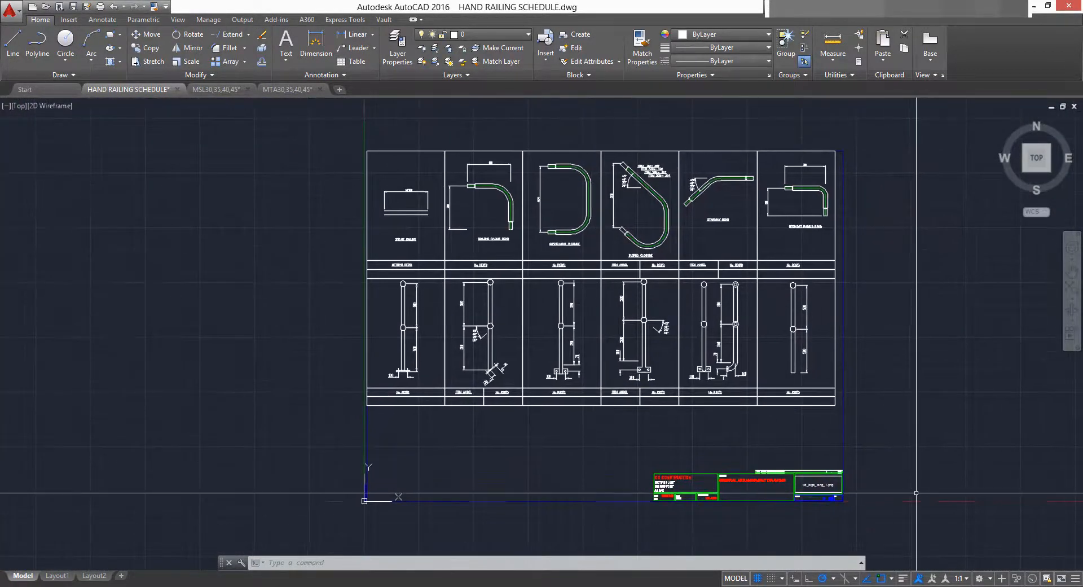
click(1015, 519)
click(484, 430)
key(Delete)
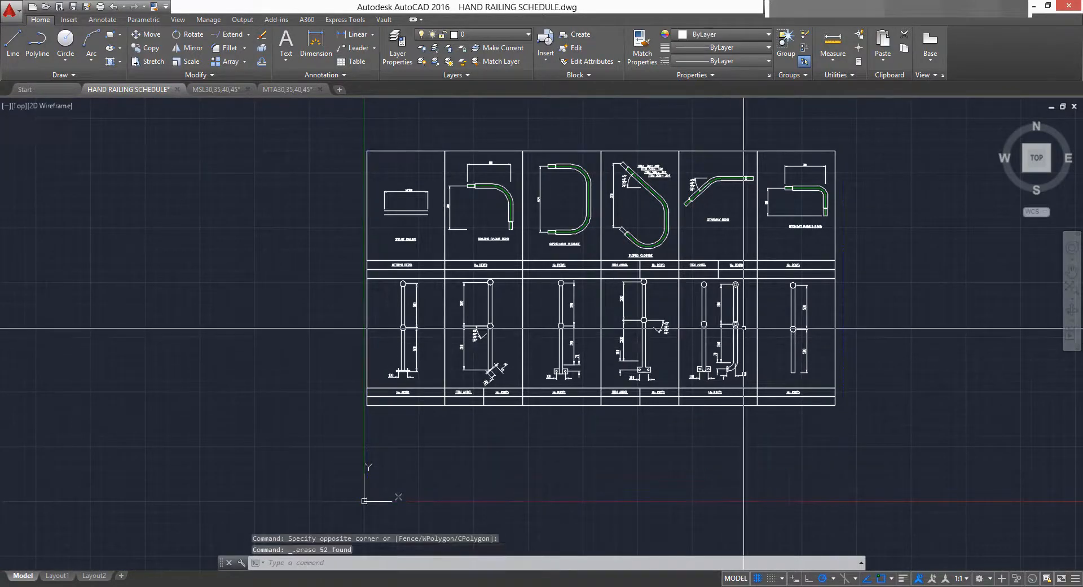
Cut the complete schedule table and paste it back with its insertion point at 0,0,0.
middle_drag(744, 328, 740, 345)
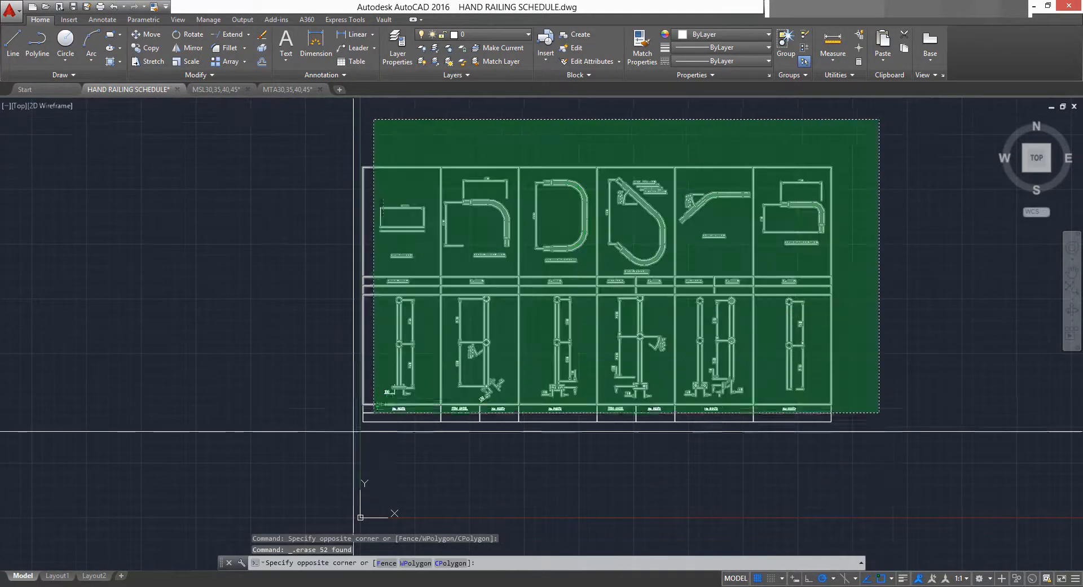
click(342, 466)
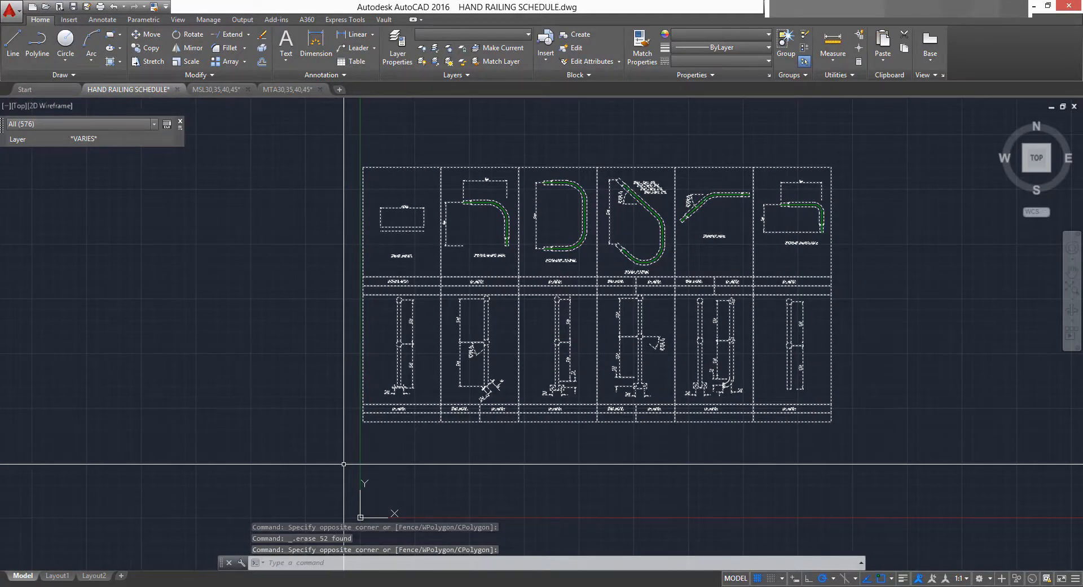
key(ctrl+x)
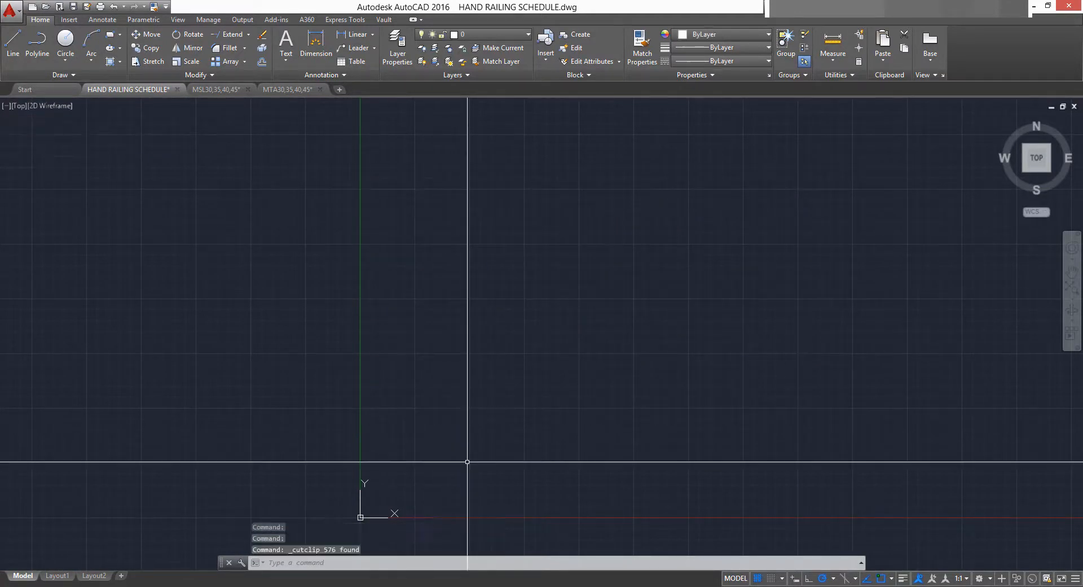
key(ctrl+v)
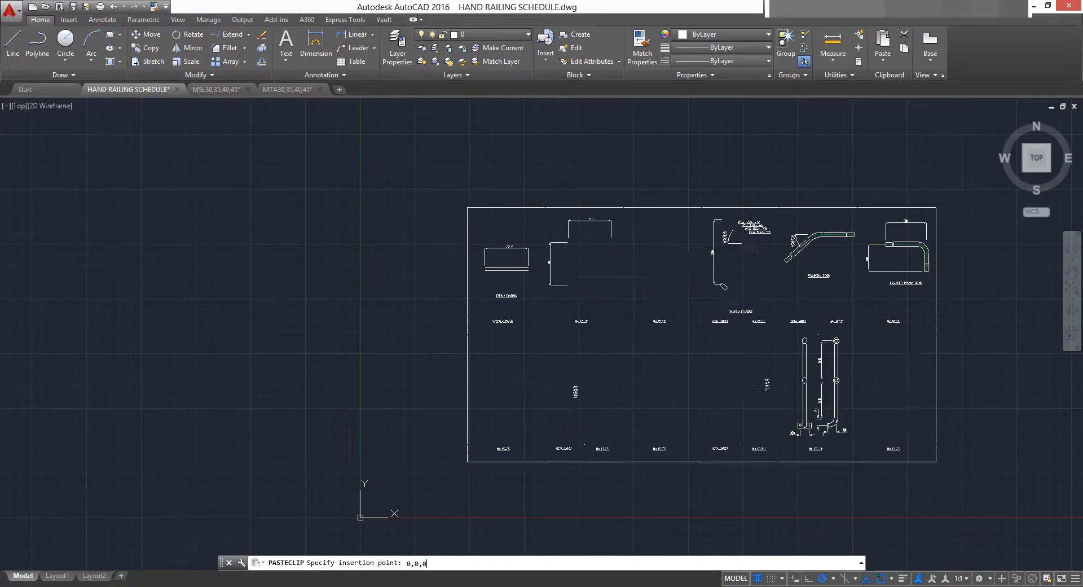
key(Return)
middle_drag(369, 497, 349, 420)
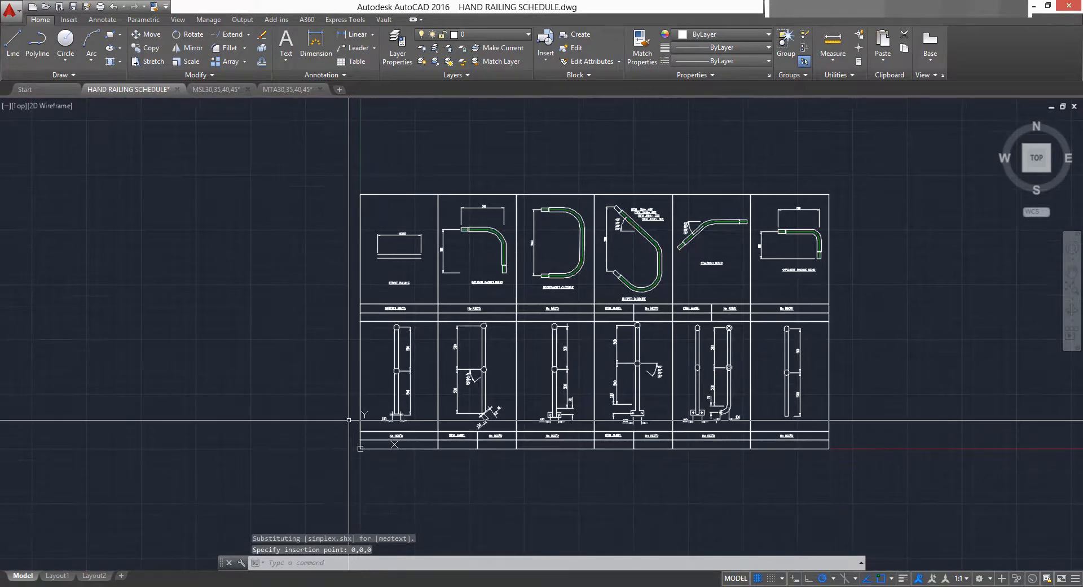
Check the schedule's corner at the origin and save HAND RAILING SCHEDULE.dwg.
scroll(359, 448, up, 4)
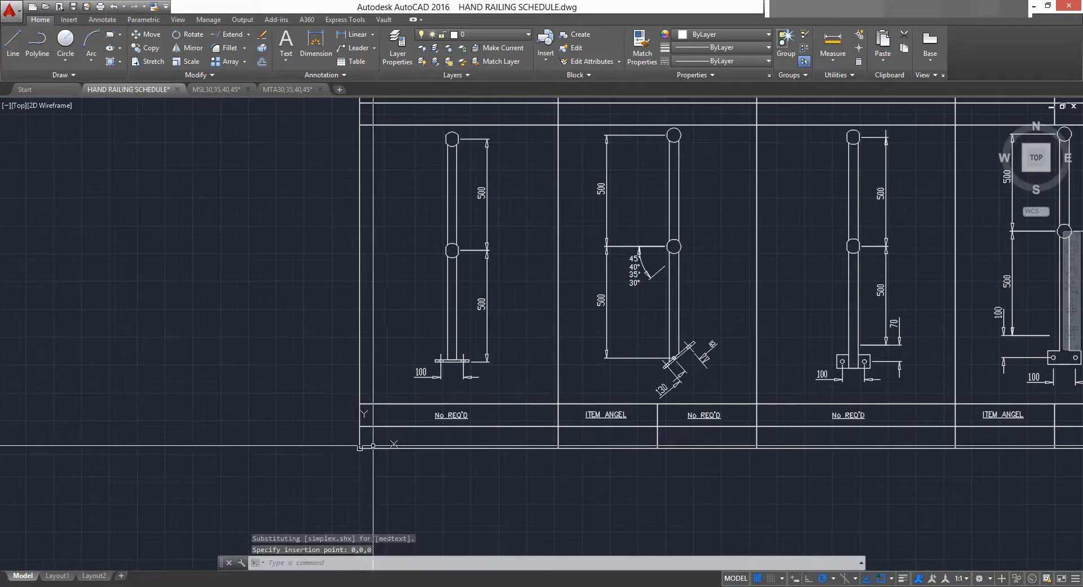
scroll(363, 461, down, 6)
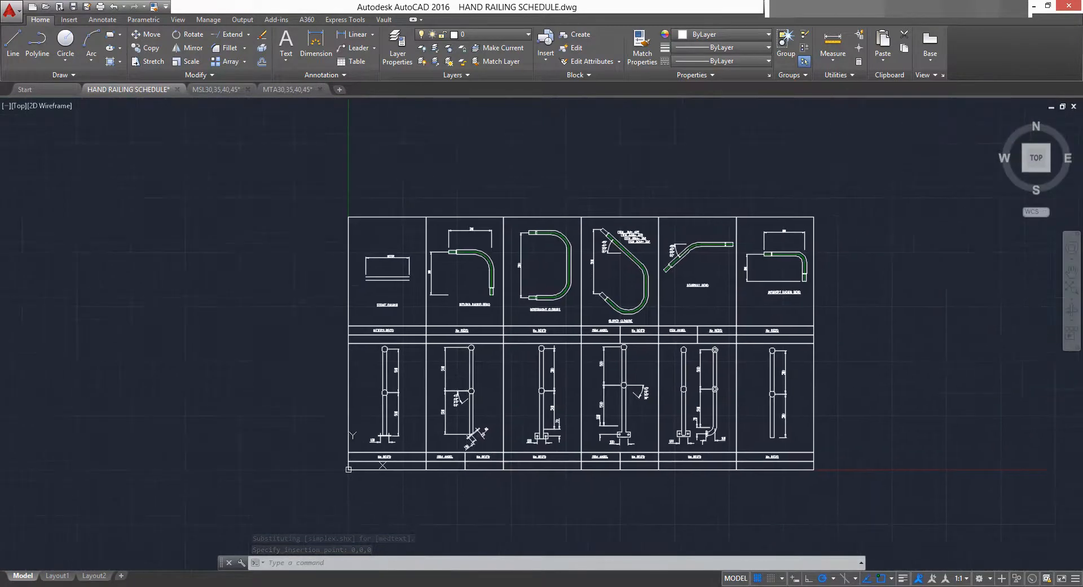
scroll(545, 360, up, 2)
middle_drag(546, 359, 494, 366)
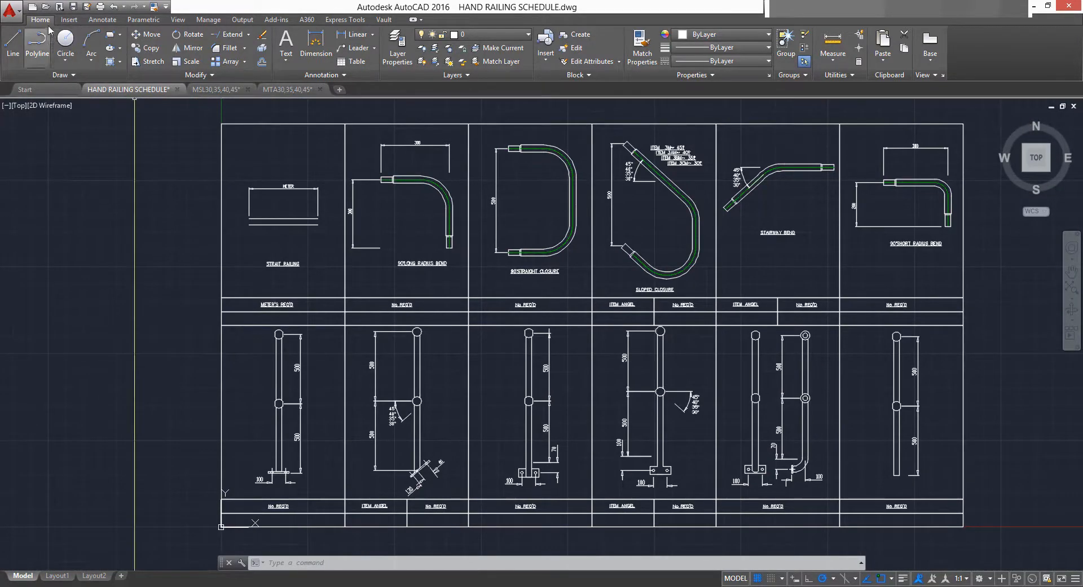
click(73, 7)
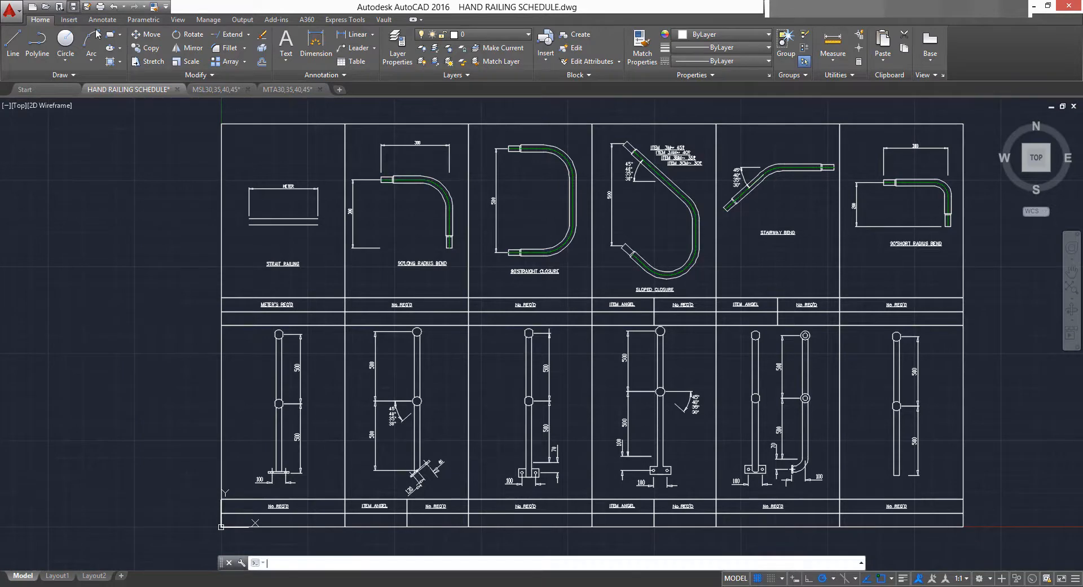
Close the MSL30,35,40,45 and MTA30,35,40,45 drawings, discarding the changes to MTA30,35,40,45.
click(244, 89)
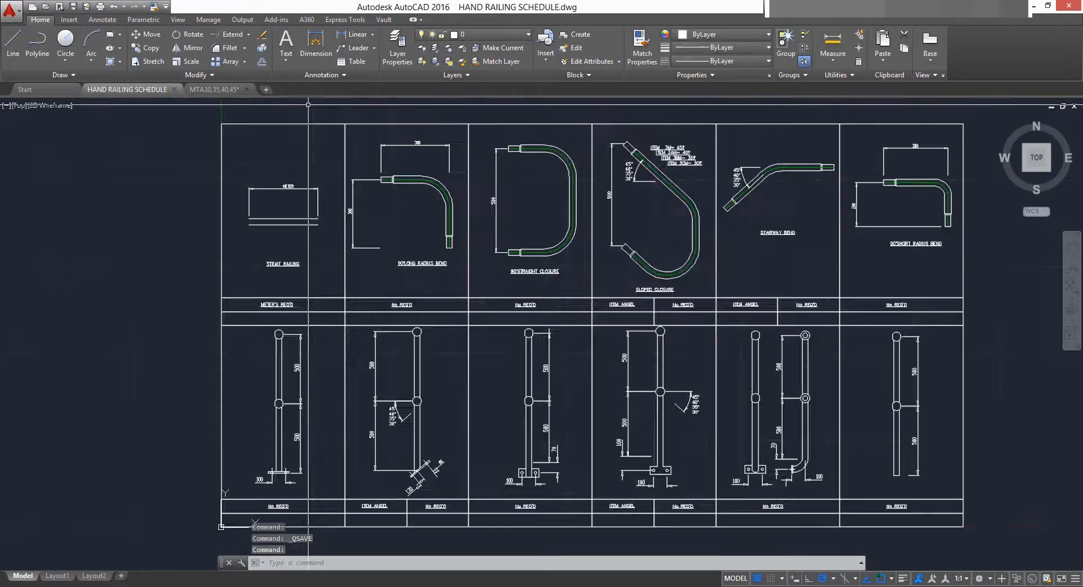
click(246, 90)
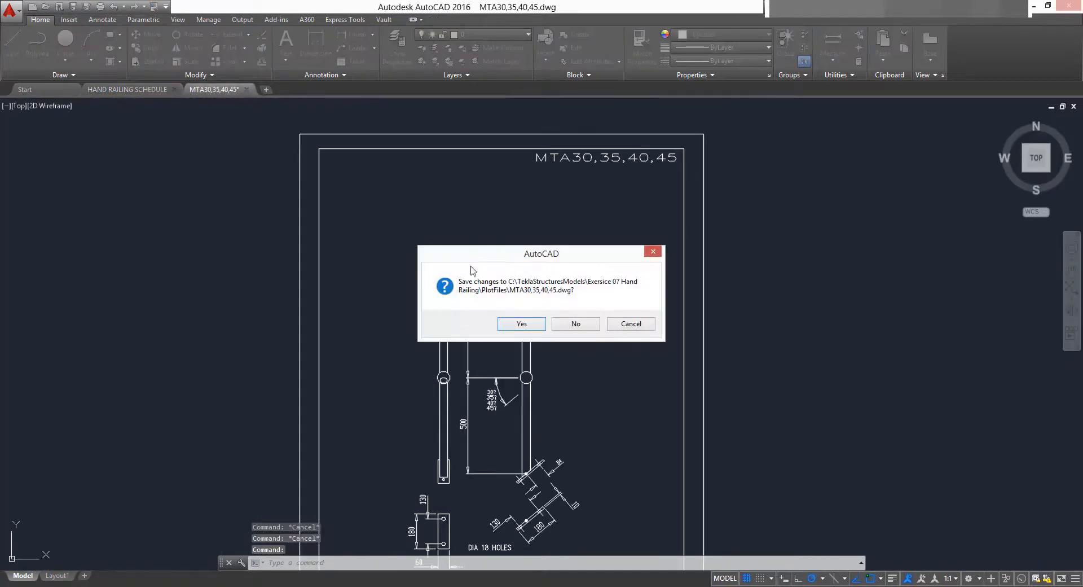
click(575, 325)
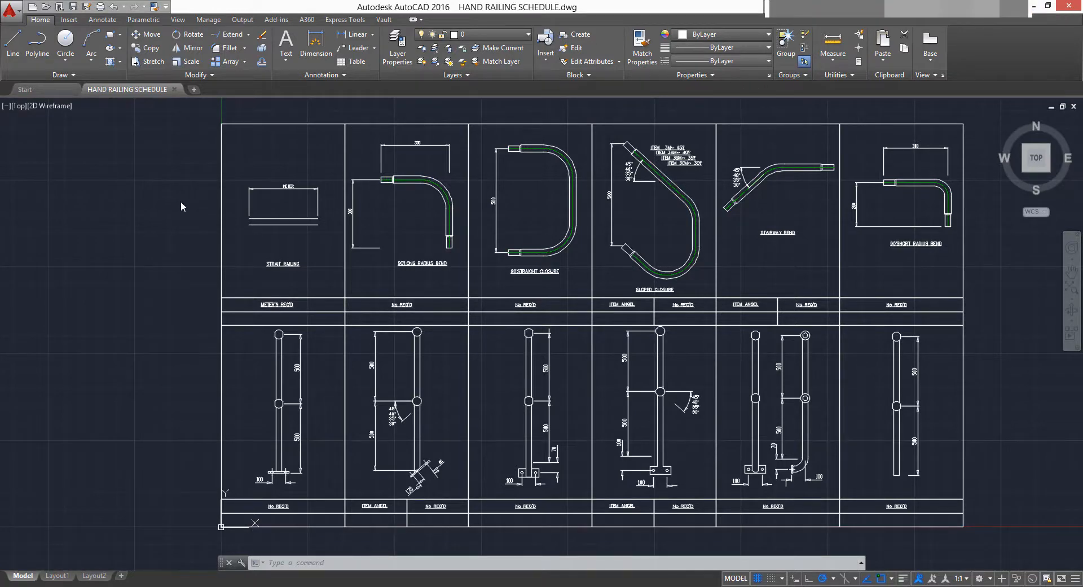
Delete every file in the PlotFiles folder except HAND RAILING SCHEDULE.dwg, skipping the lock files in use.
drag(0, 327, 552, 146)
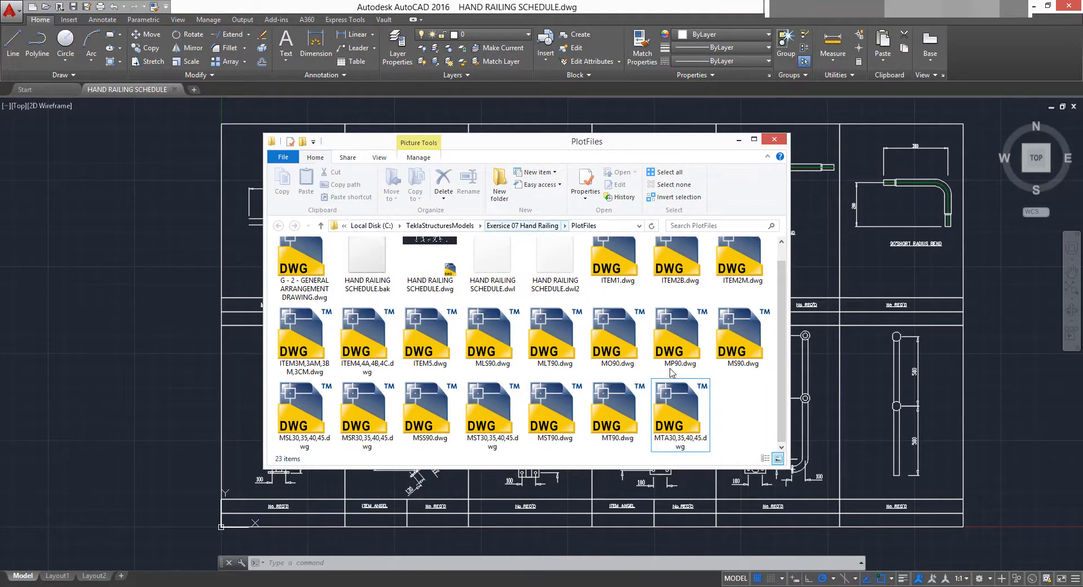
drag(758, 434, 272, 241)
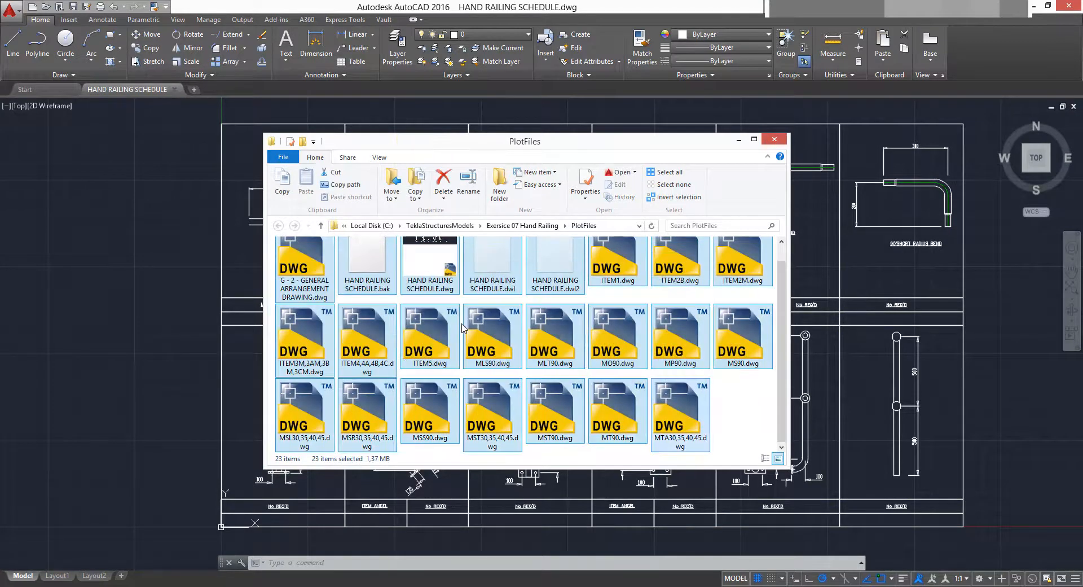
ctrl+click(444, 261)
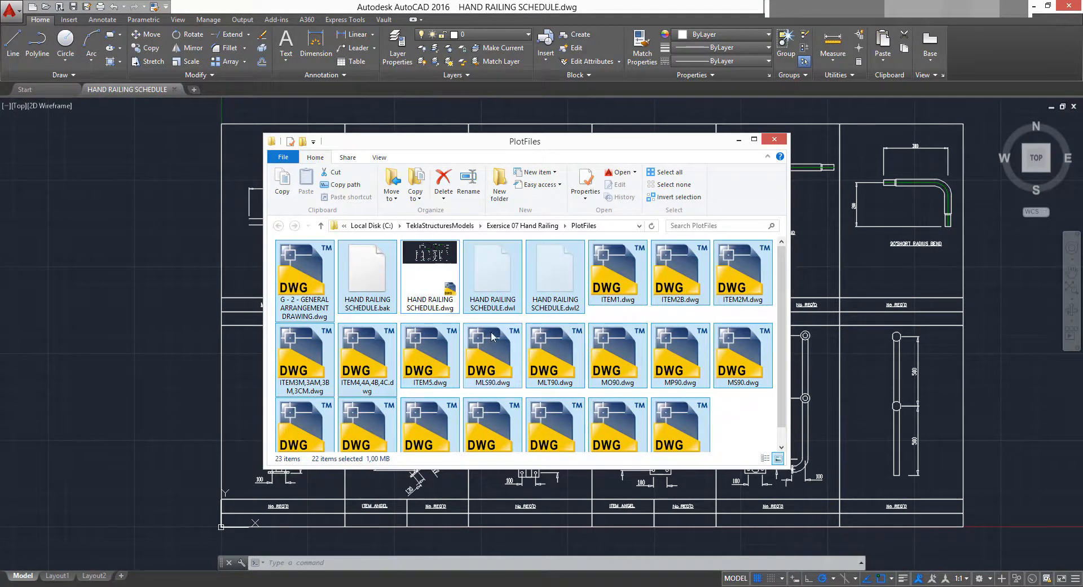
key(Delete)
click(568, 268)
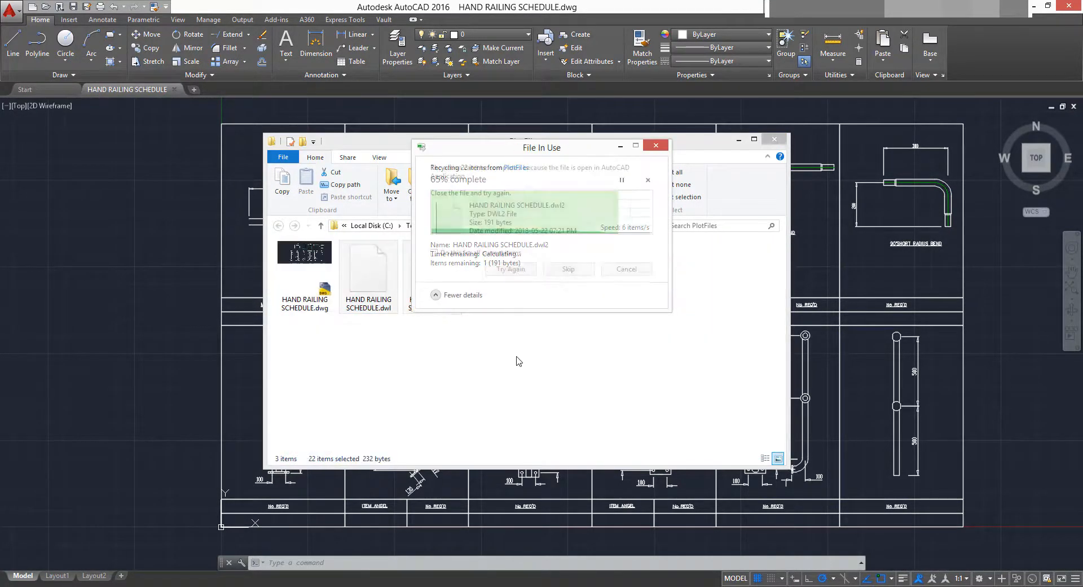
click(568, 268)
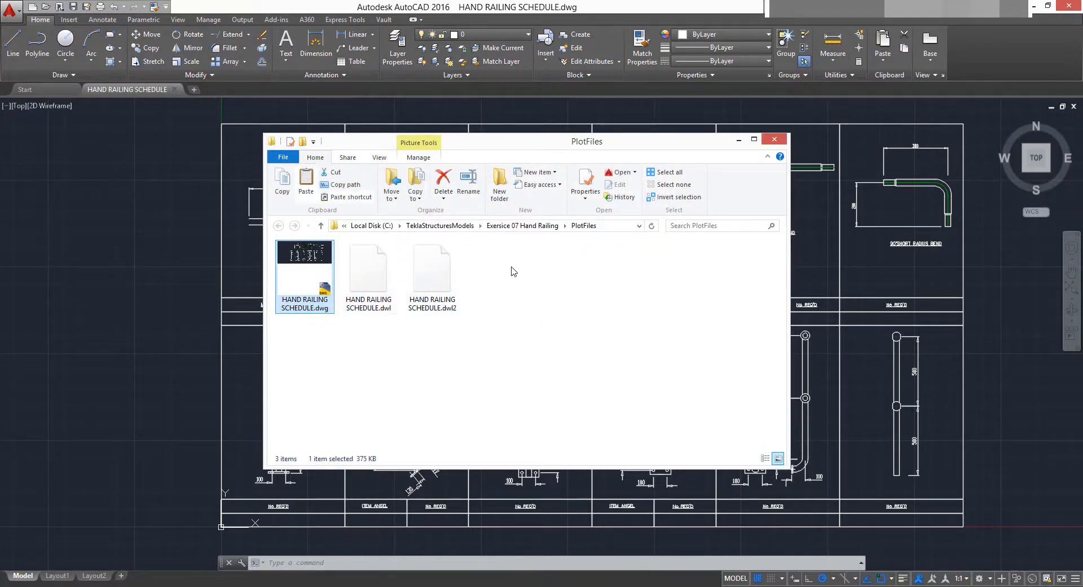
Go up to the Exersice 07 Hand Railing folder and close the file window.
click(522, 226)
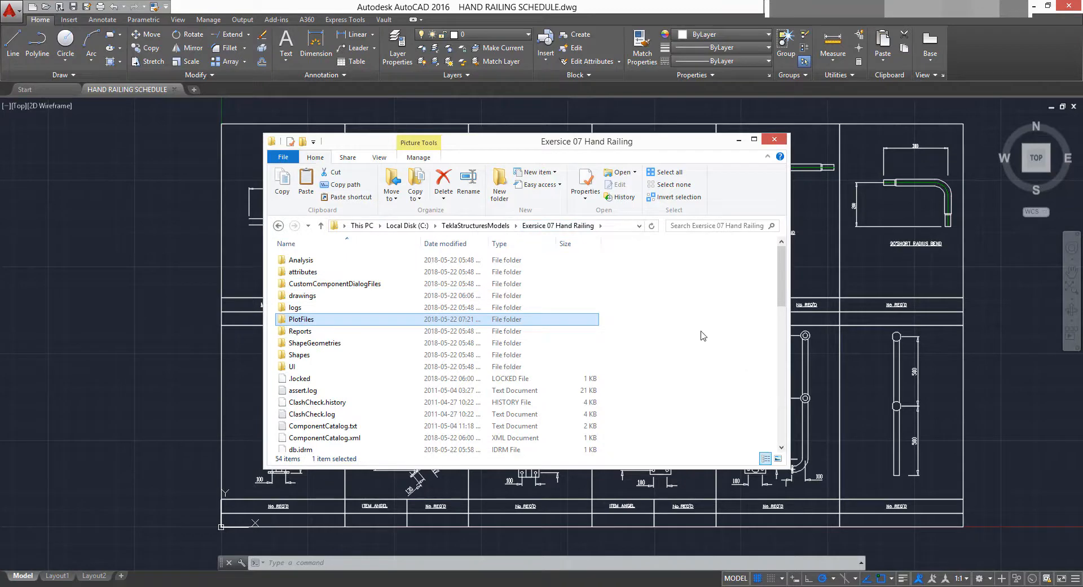
click(773, 141)
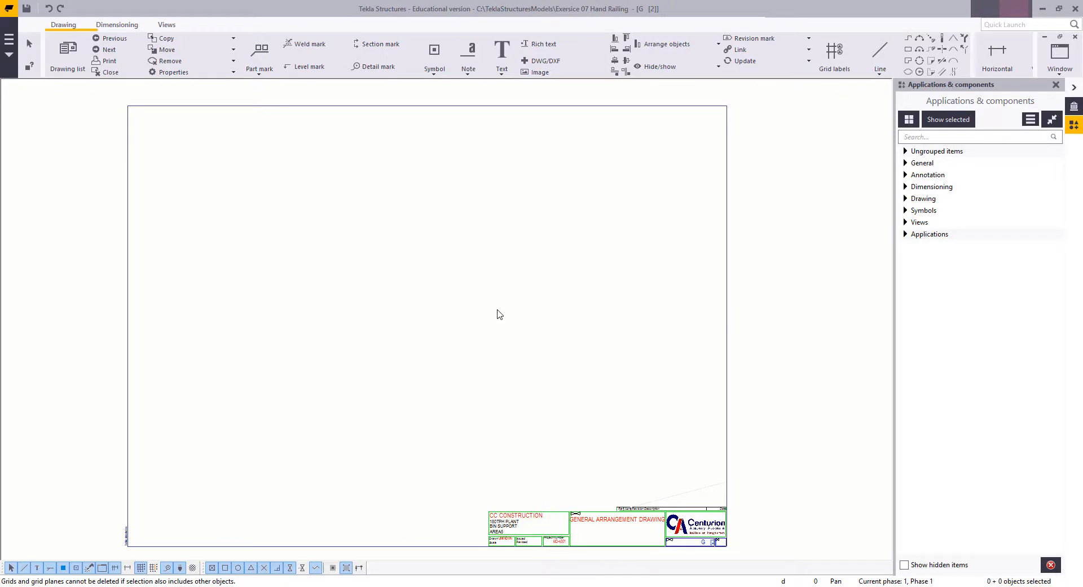
mouse_move(500, 315)
middle_down()
mouse_move(483, 249)
mouse_move(492, 320)
mouse_move(505, 306)
middle_up()
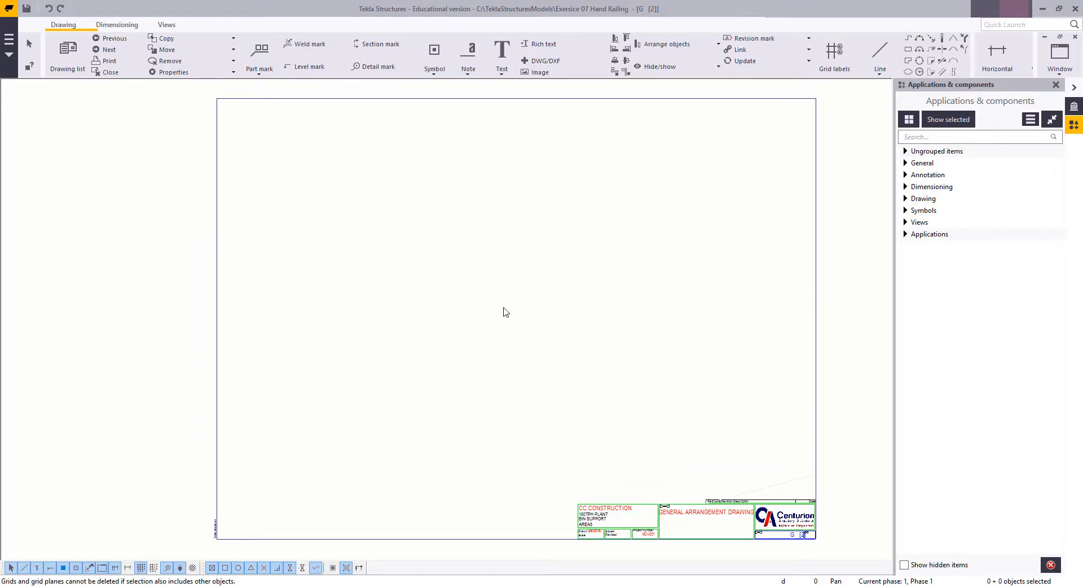
double_click(502, 312)
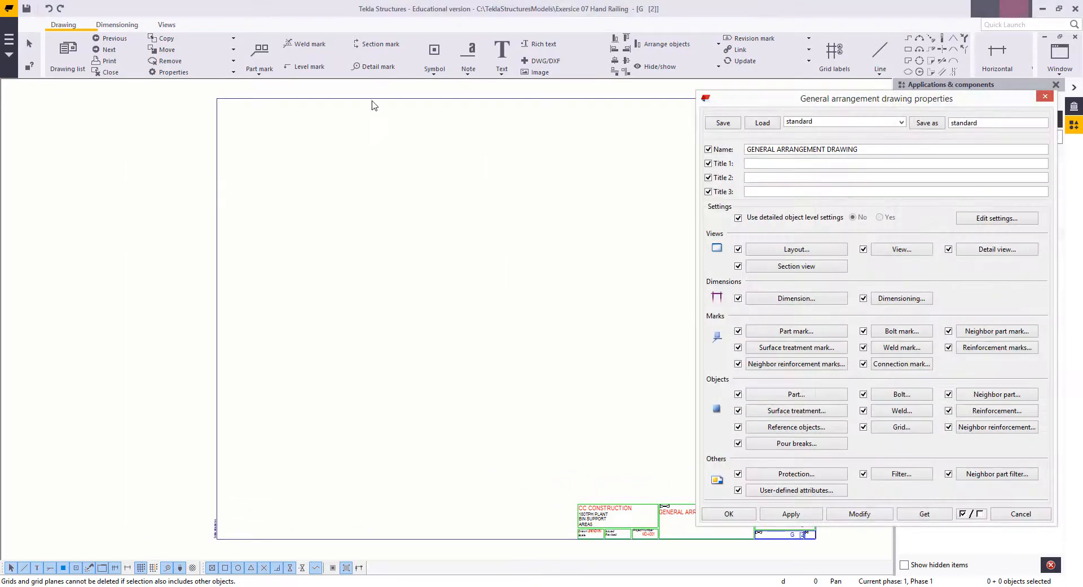
click(1044, 97)
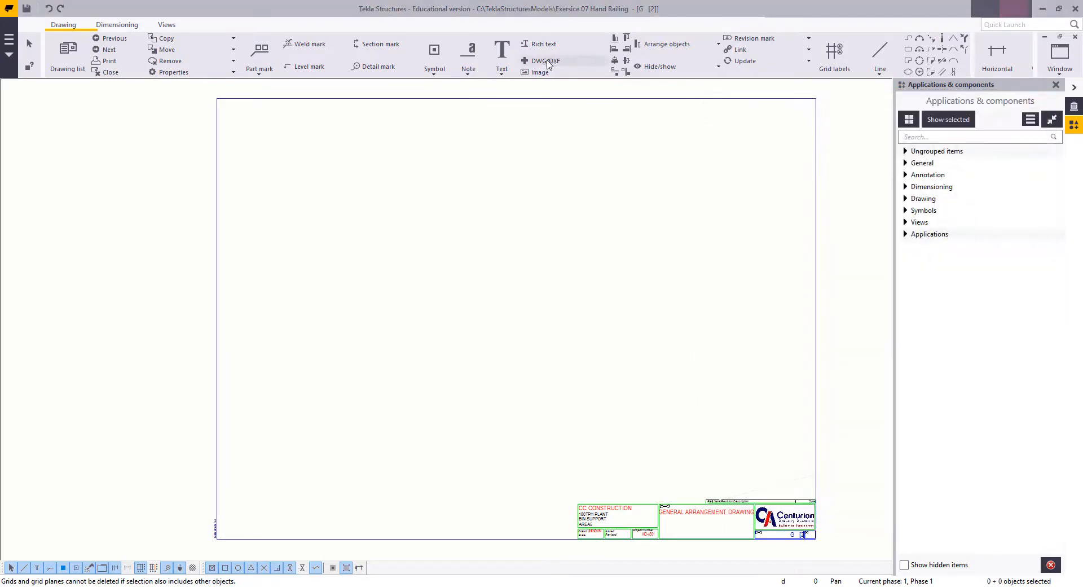
Insert HAND RAILING SCHEDULE.dwg from the Exersice 07 Hand Railing folder into the upper-left area of the general arrangement sheet.
click(540, 60)
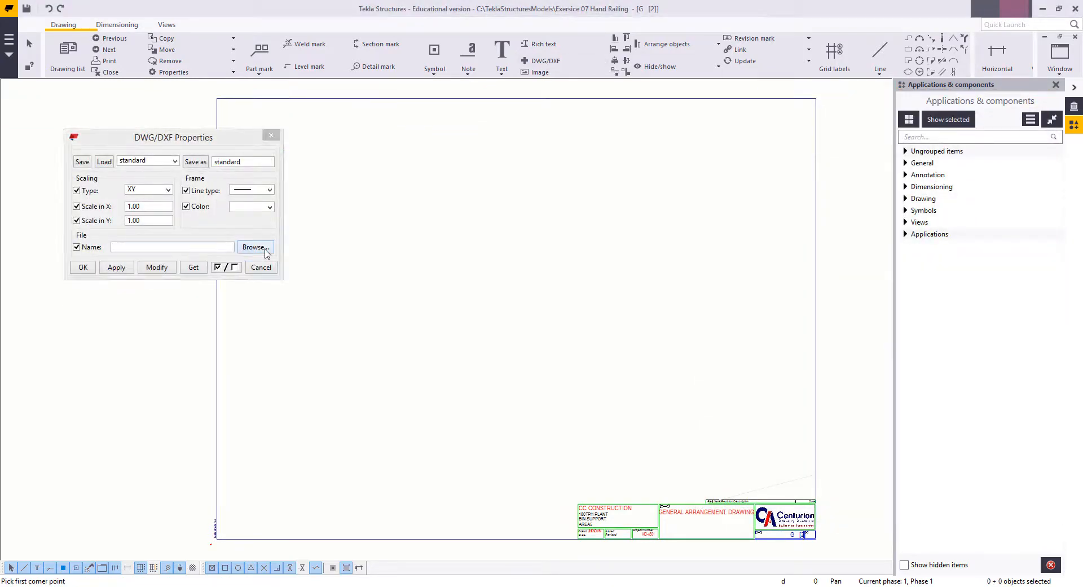
click(256, 247)
click(510, 338)
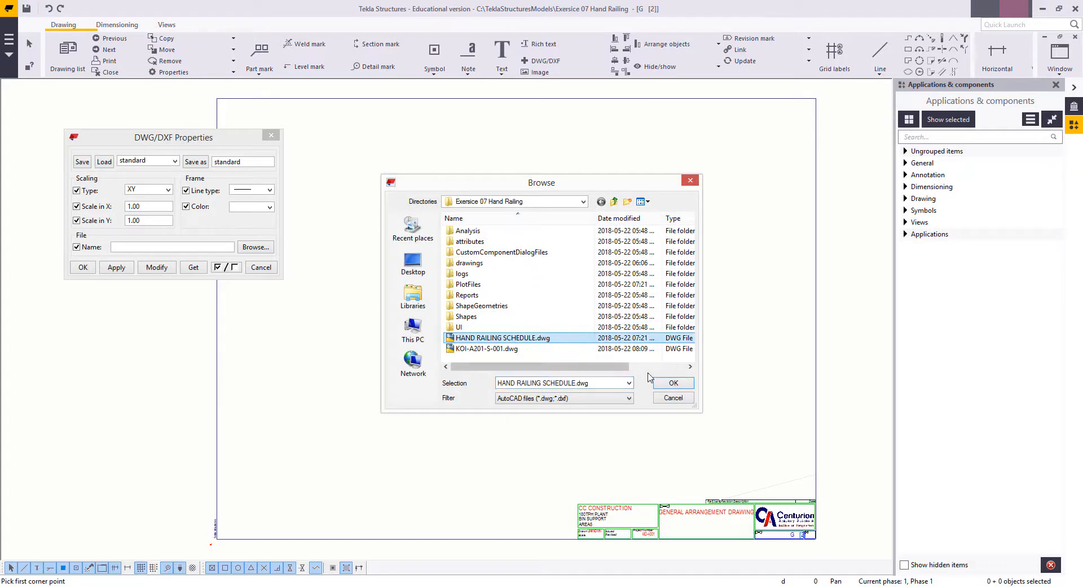
click(689, 384)
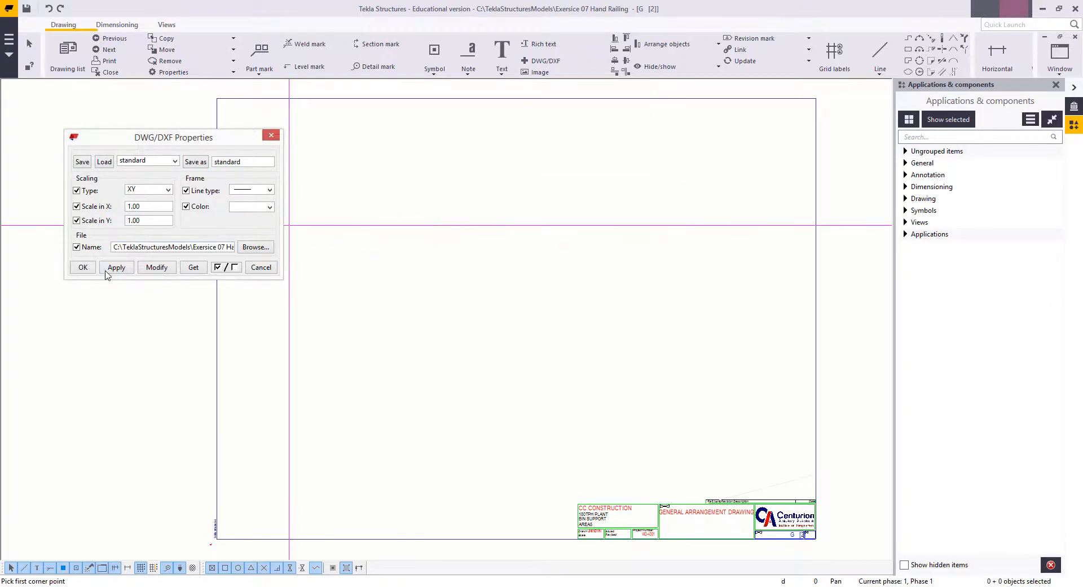
middle_drag(352, 243, 399, 249)
click(367, 170)
right_click(370, 154)
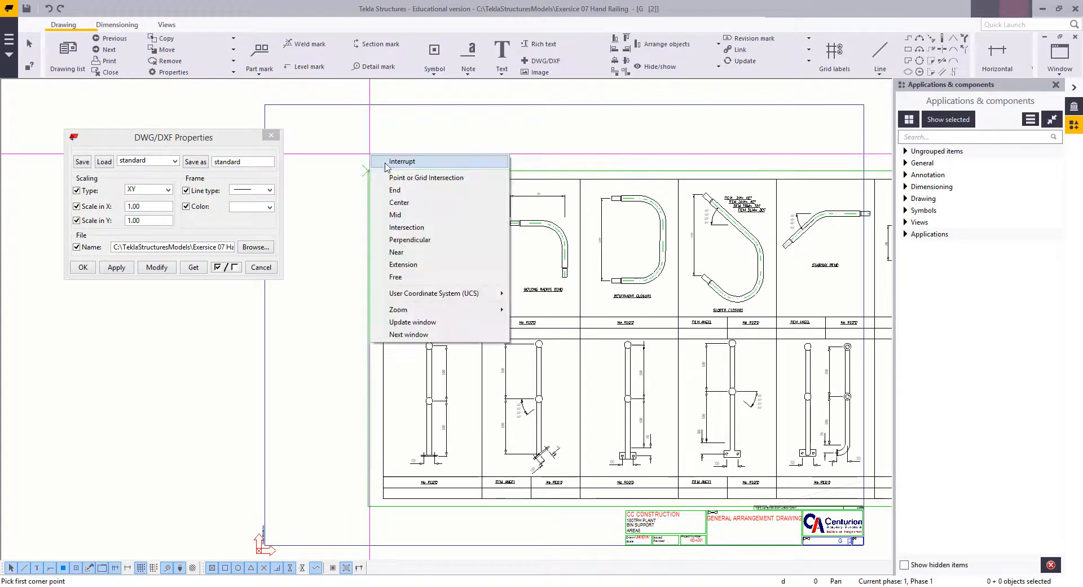
click(388, 163)
Move the inserted schedule so that its table fits inside the sheet border above the title block.
scroll(493, 178, down, 2)
mouse_move(493, 178)
middle_down()
mouse_move(464, 177)
mouse_move(497, 178)
middle_up()
scroll(626, 174, up, 1)
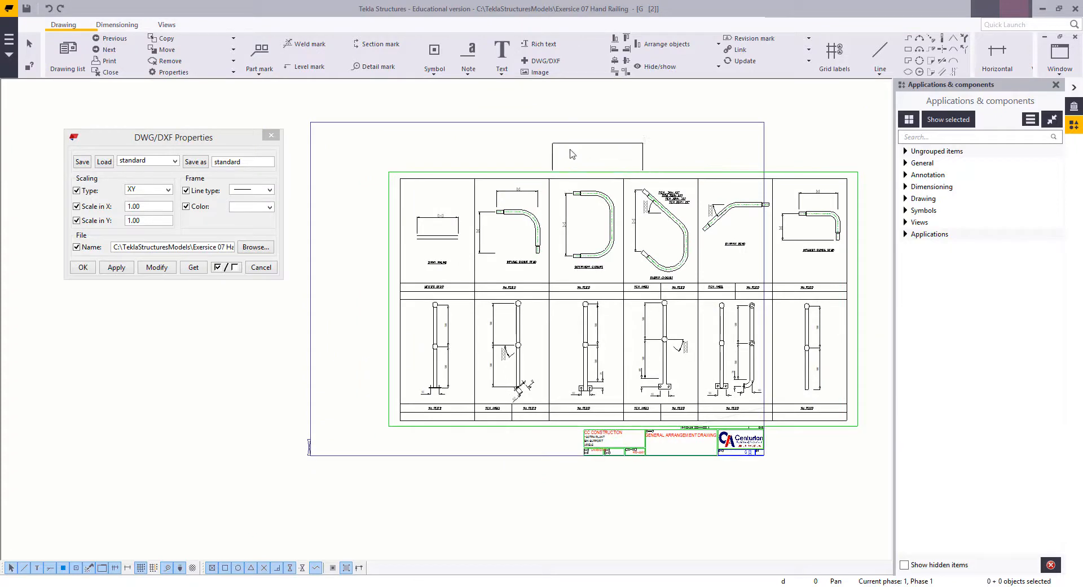
click(635, 172)
drag(635, 171, 556, 146)
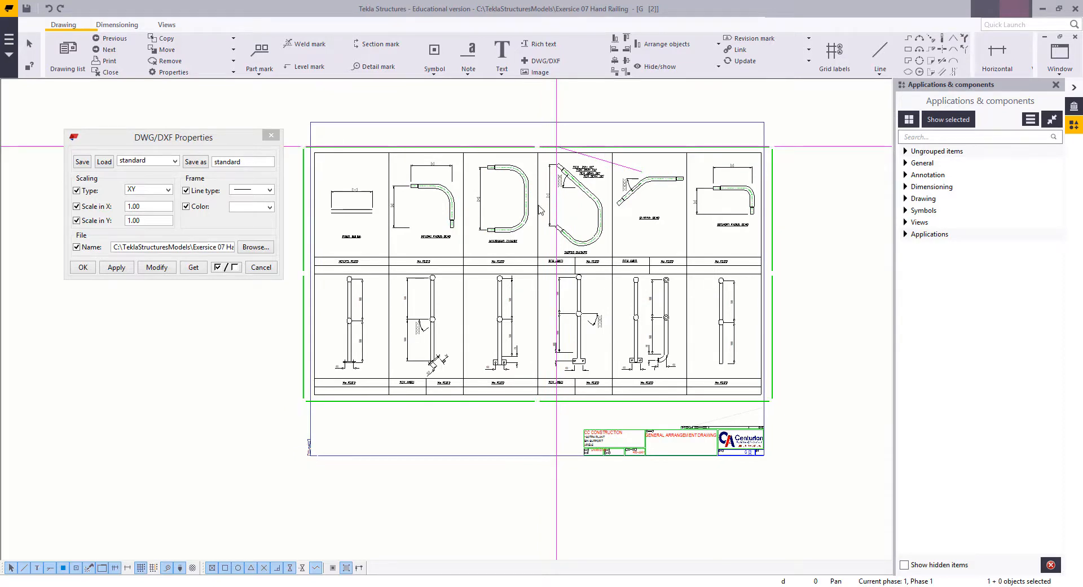
middle_drag(540, 224, 574, 281)
scroll(574, 281, up, 1)
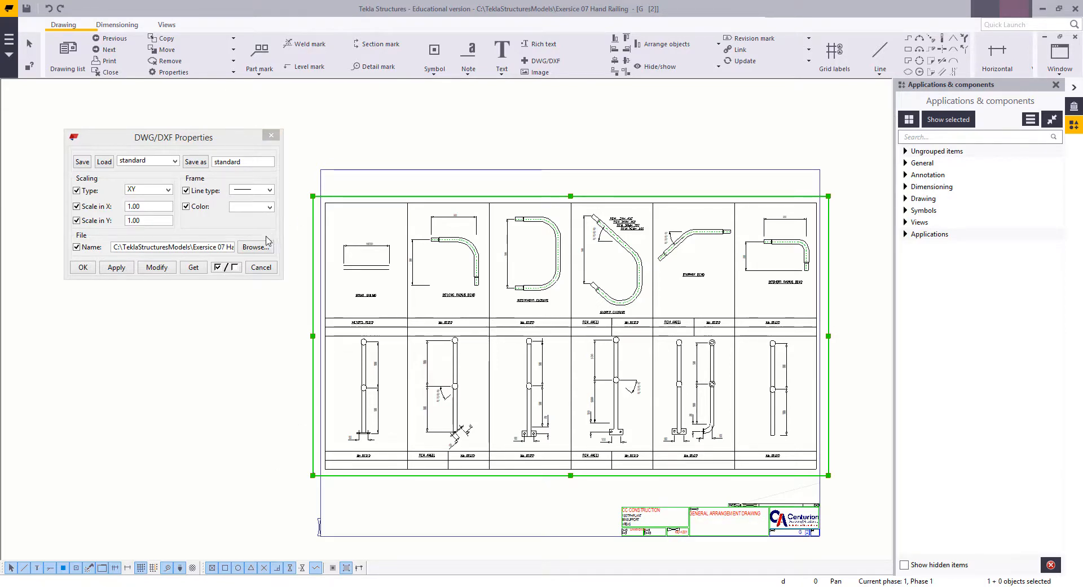
Set the frame colour of the inserted schedule to the dotted invisible option and modify the DWG object.
click(269, 206)
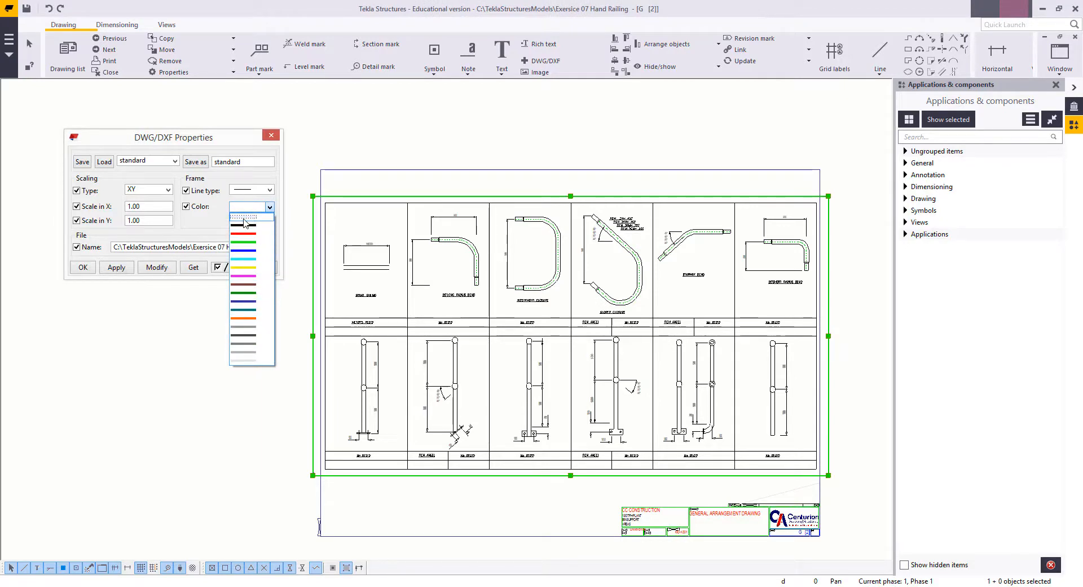
click(244, 219)
click(157, 267)
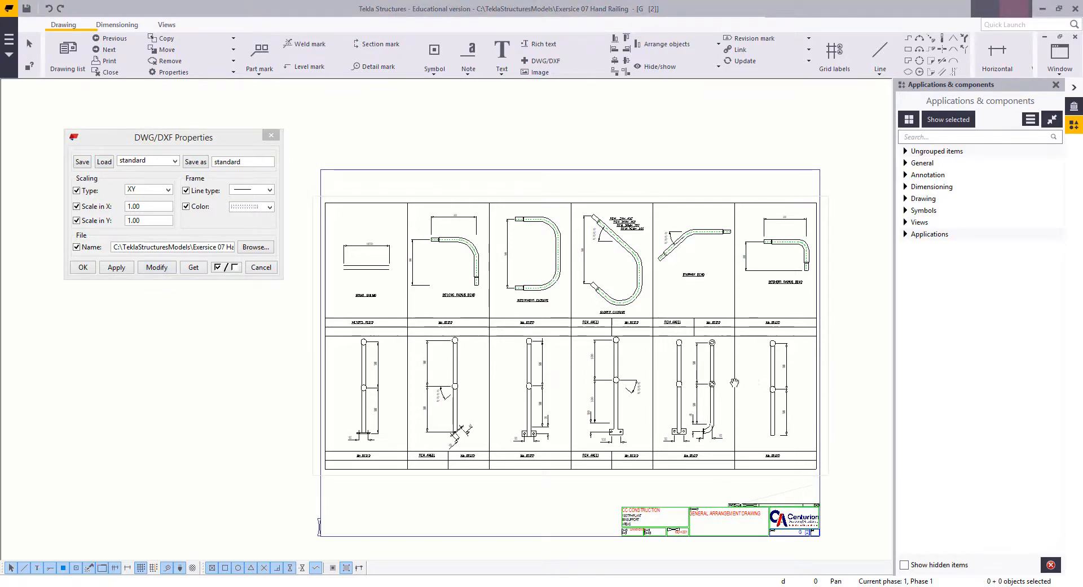
Examine the schedule's item details, dimensions, labels and empty quantity cells across the sheet.
scroll(550, 389, up, 1)
scroll(670, 460, up, 3)
scroll(670, 460, up, 2)
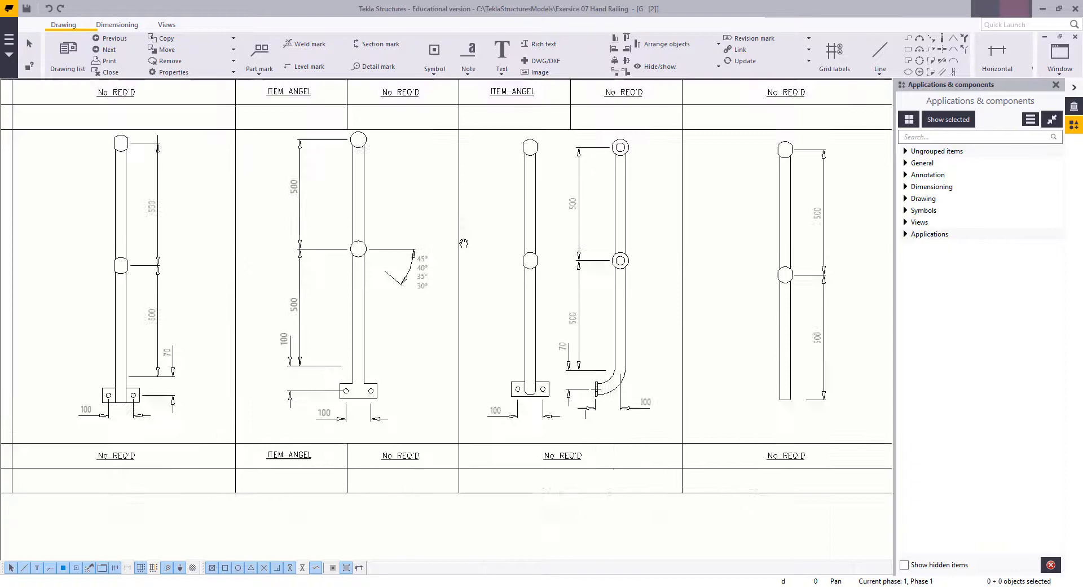
middle_drag(464, 243, 549, 231)
scroll(549, 231, down, 2)
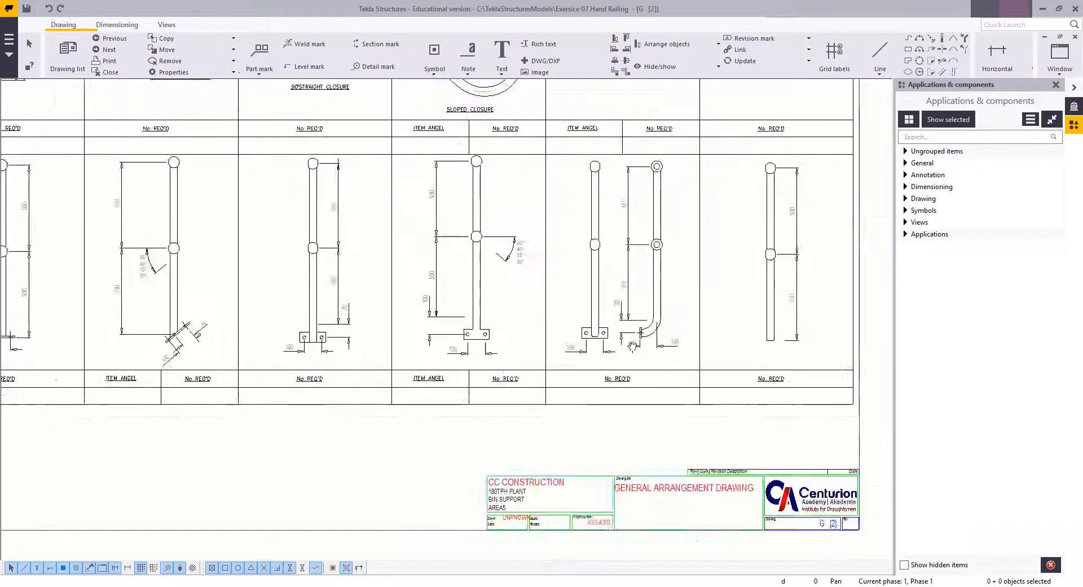
mouse_move(105, 83)
middle_down()
mouse_move(253, 161)
mouse_move(340, 294)
middle_up()
scroll(141, 274, up, 5)
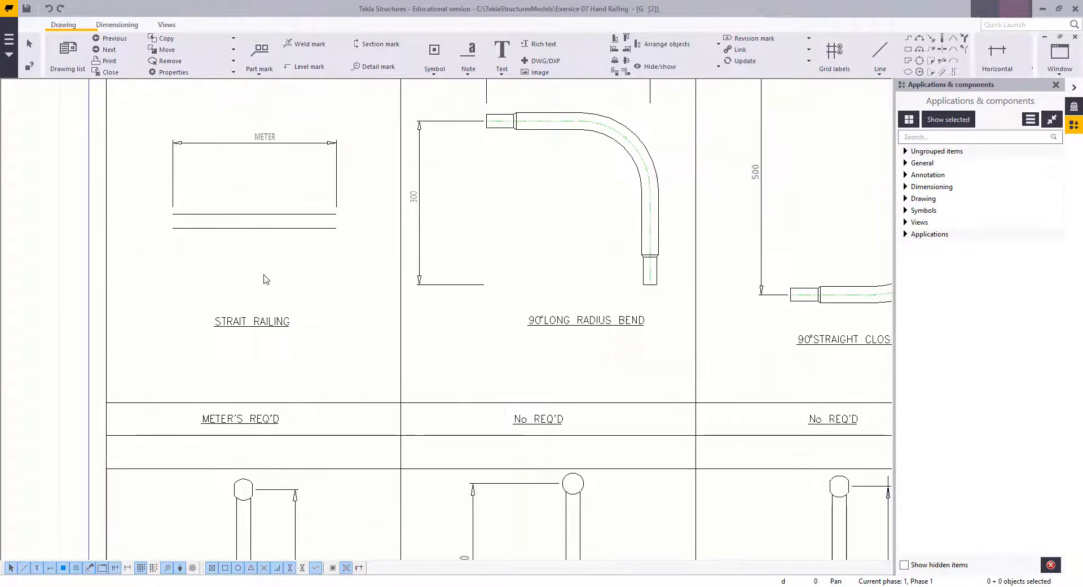
scroll(271, 278, down, 3)
middle_drag(526, 275, 327, 269)
scroll(327, 269, down, 2)
mouse_move(377, 245)
middle_down()
mouse_move(271, 240)
mouse_move(119, 199)
middle_up()
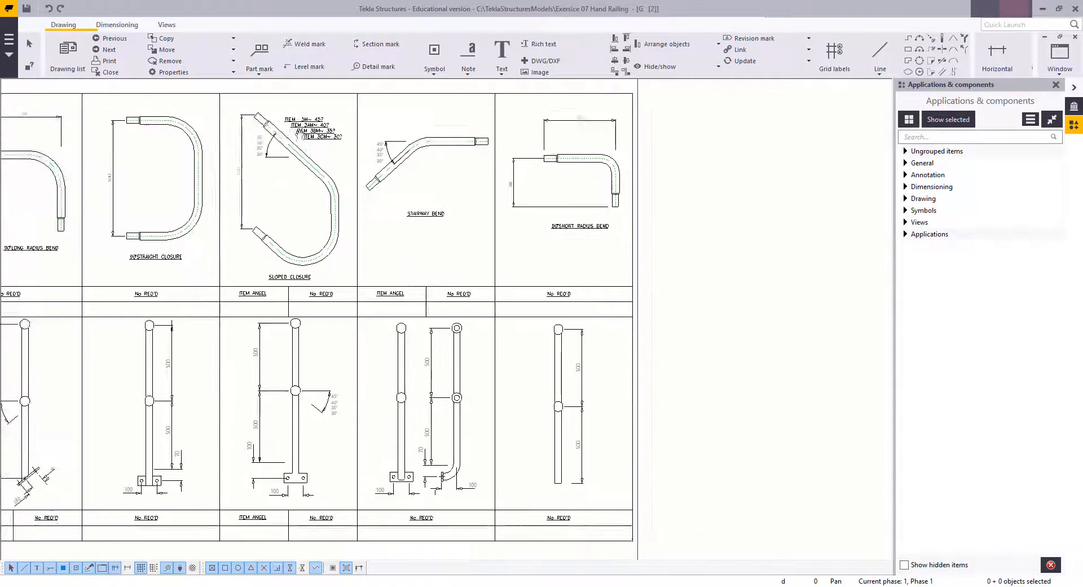
mouse_move(264, 220)
middle_down()
mouse_move(543, 190)
mouse_move(554, 215)
middle_up()
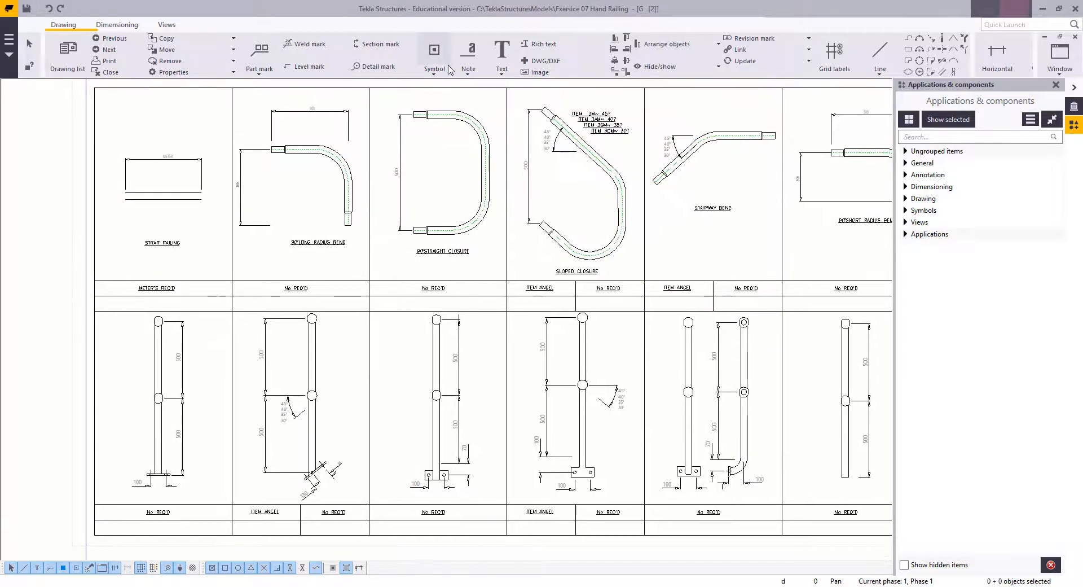
Try adding a text in the empty No REQ'D cell under the 90° long radius bend.
click(502, 69)
click(523, 92)
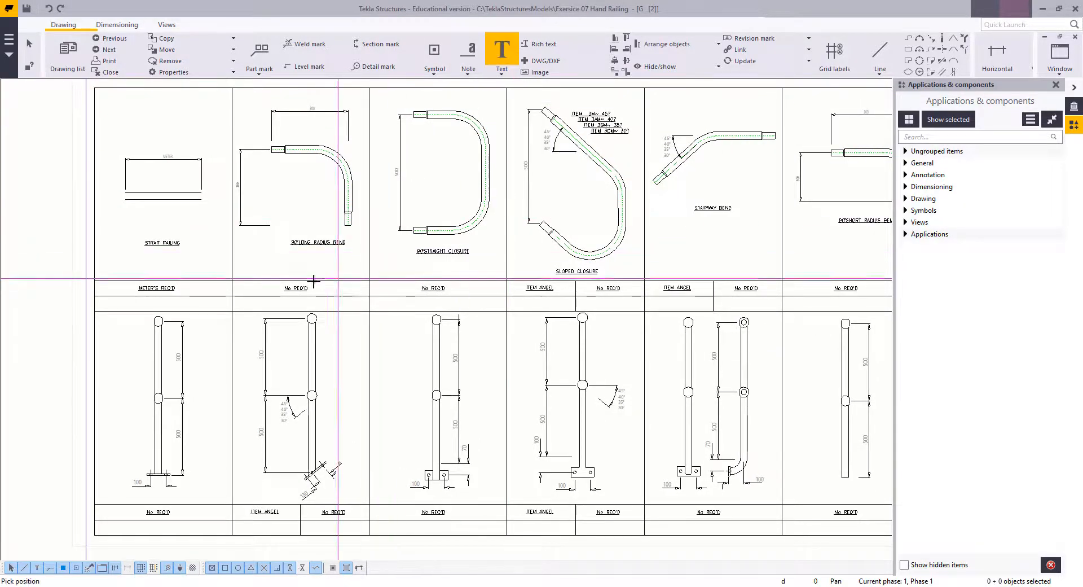
click(298, 304)
scroll(298, 272, up, 2)
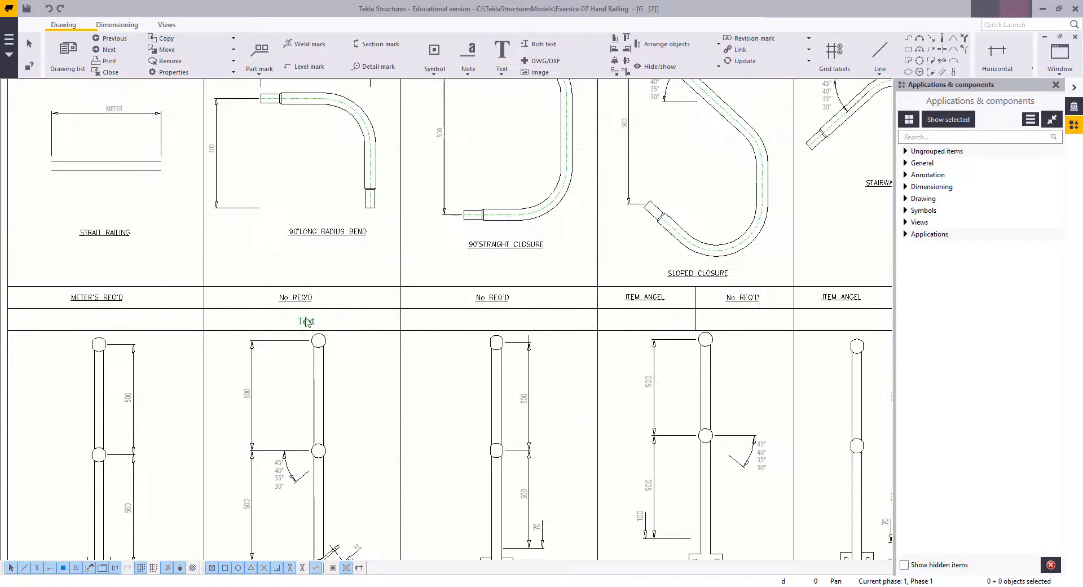
click(297, 323)
drag(298, 323, 300, 320)
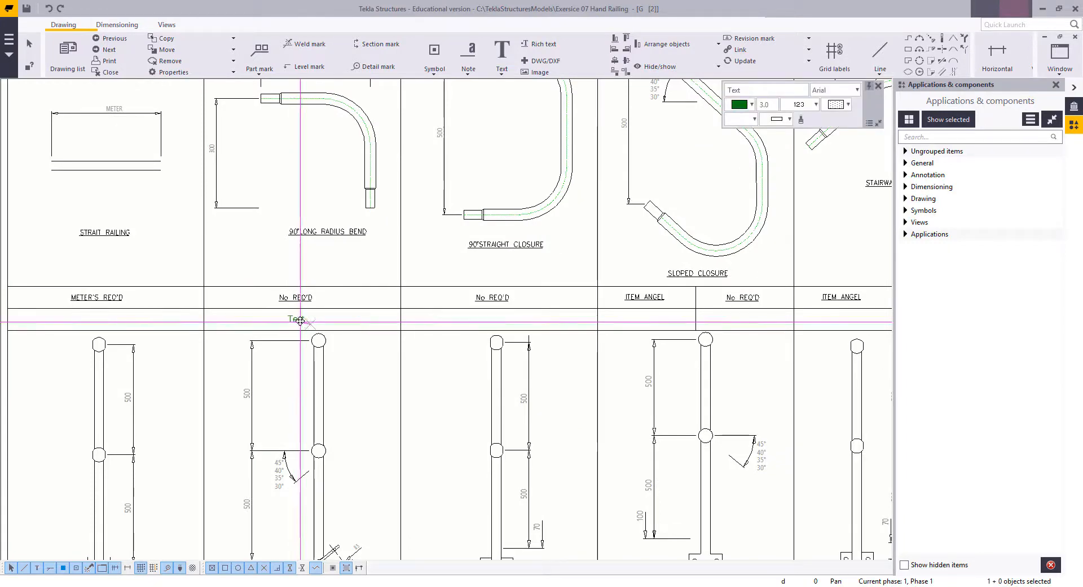
double_click(301, 320)
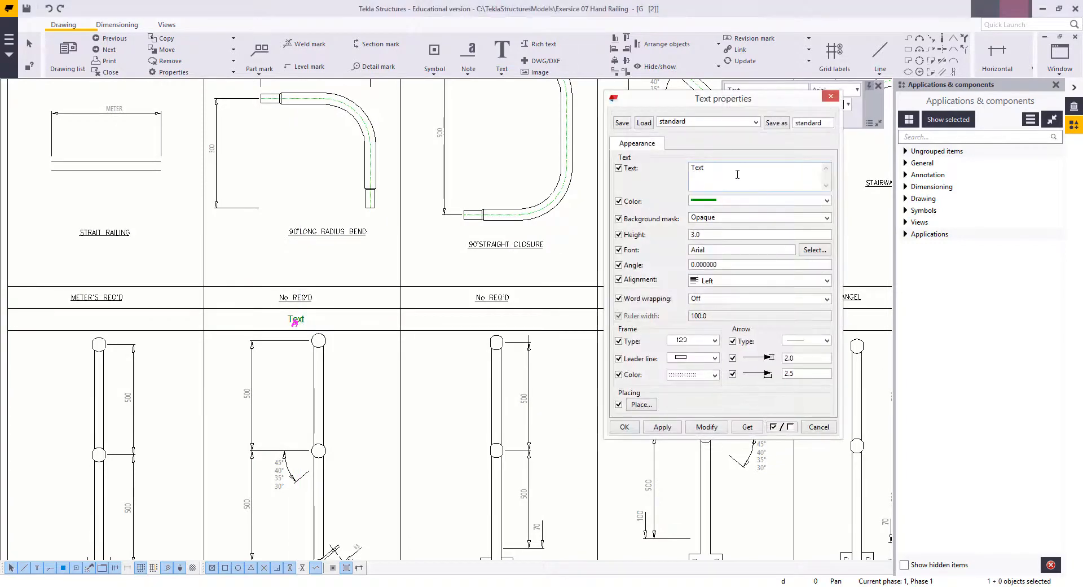
click(831, 97)
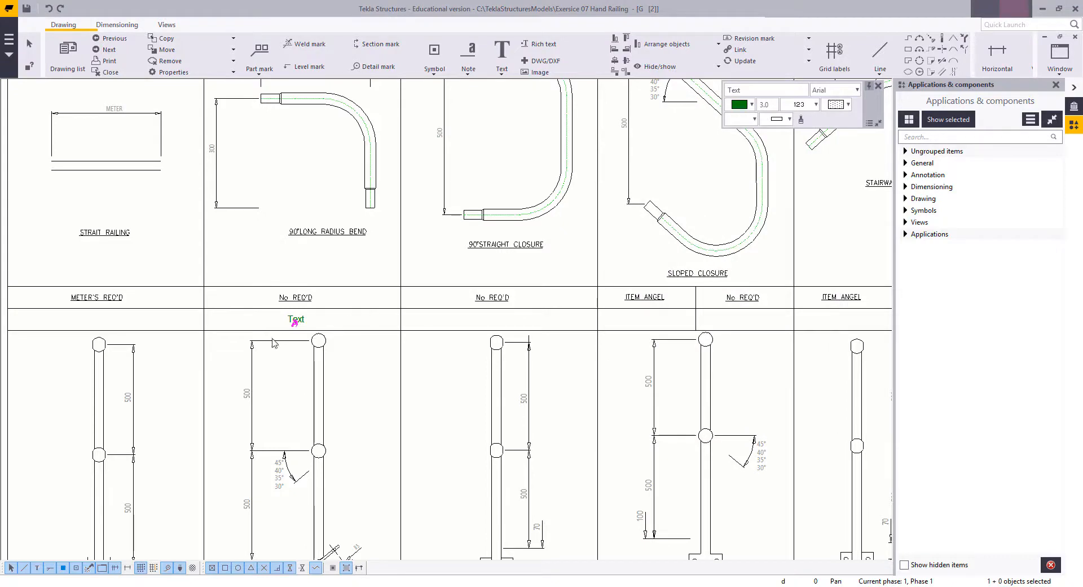
click(331, 322)
scroll(333, 322, down, 3)
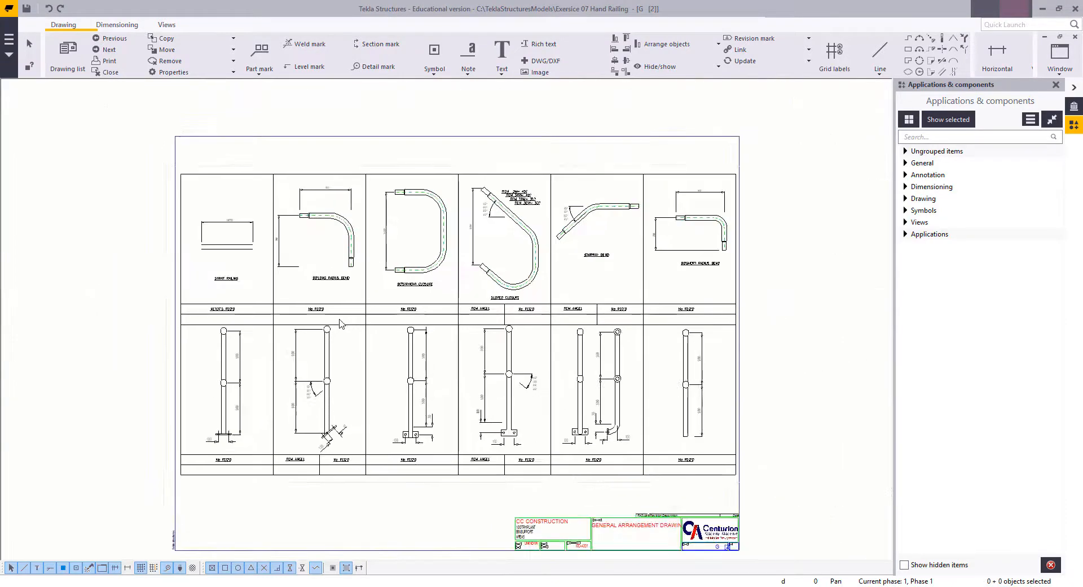